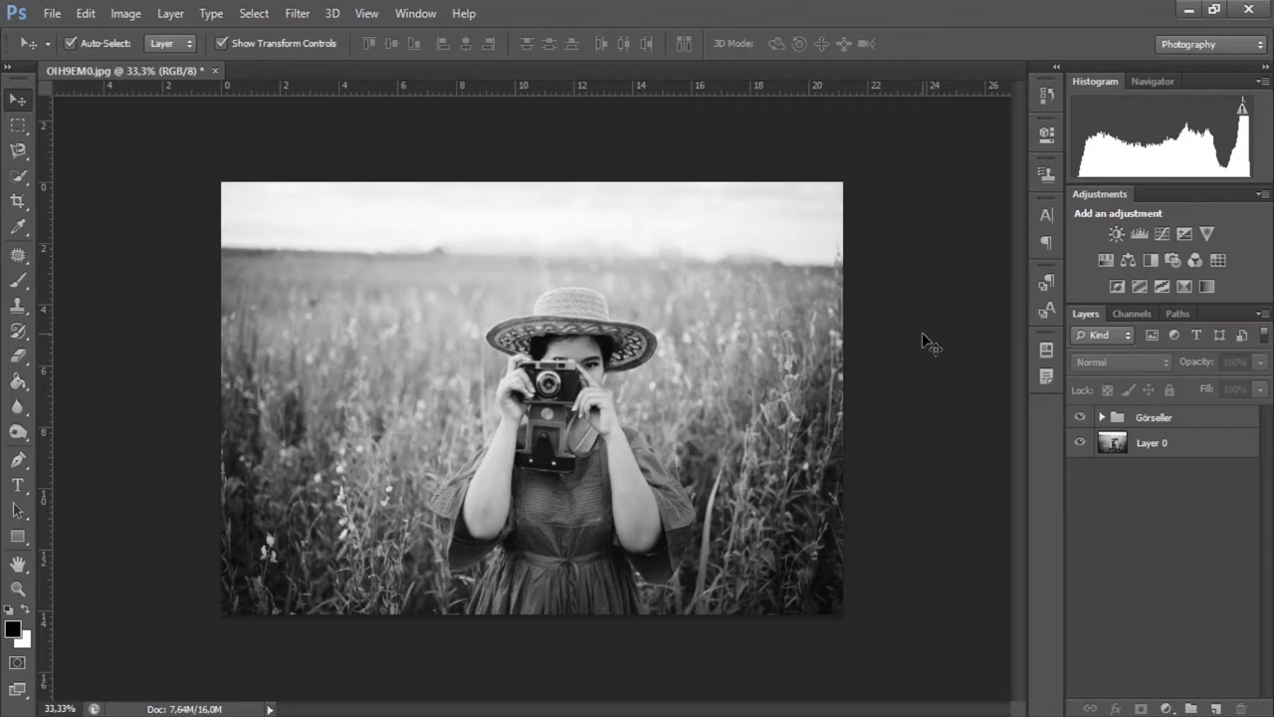
Step: Expand the Görseller folder in the Layers panel to reveal its hidden image layers
{"action": "left_click", "coordinate": [1102, 418]}
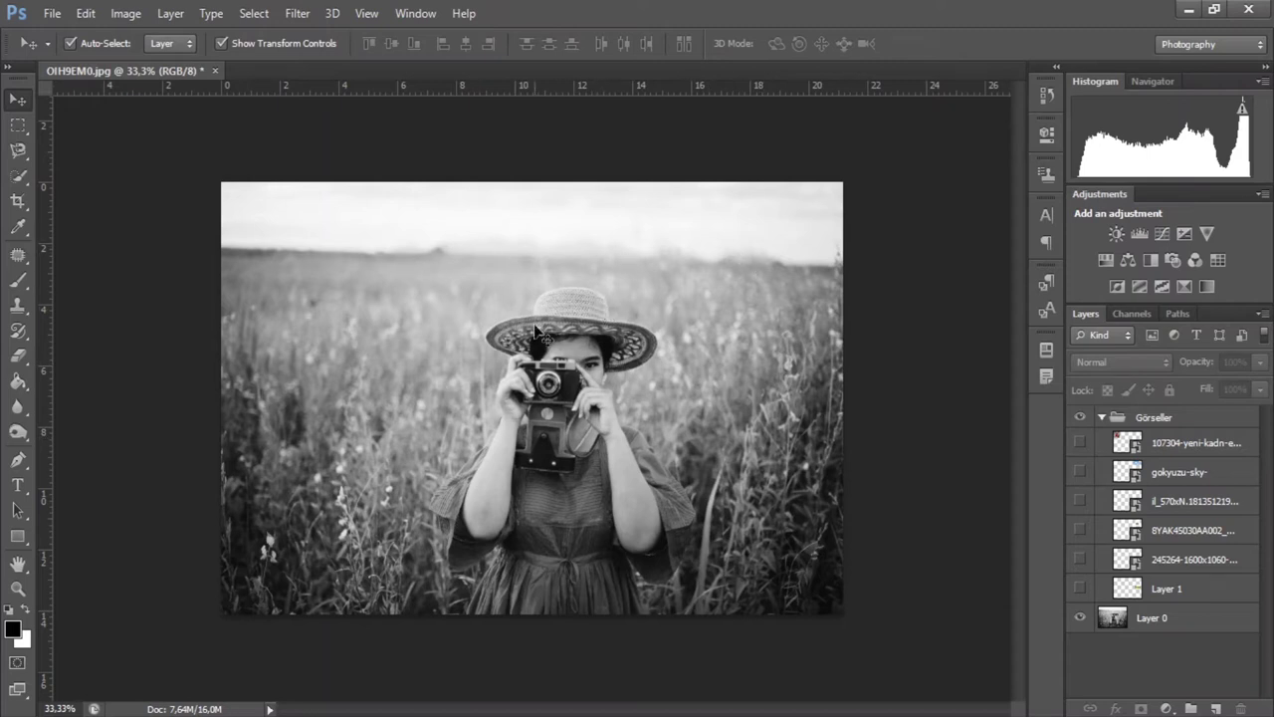
Step: Turn on visibility for all Görseller reference layers so they surround the photo
{"action": "left_click_drag", "start_coordinate": [1083, 441], "coordinate": [1085, 588]}
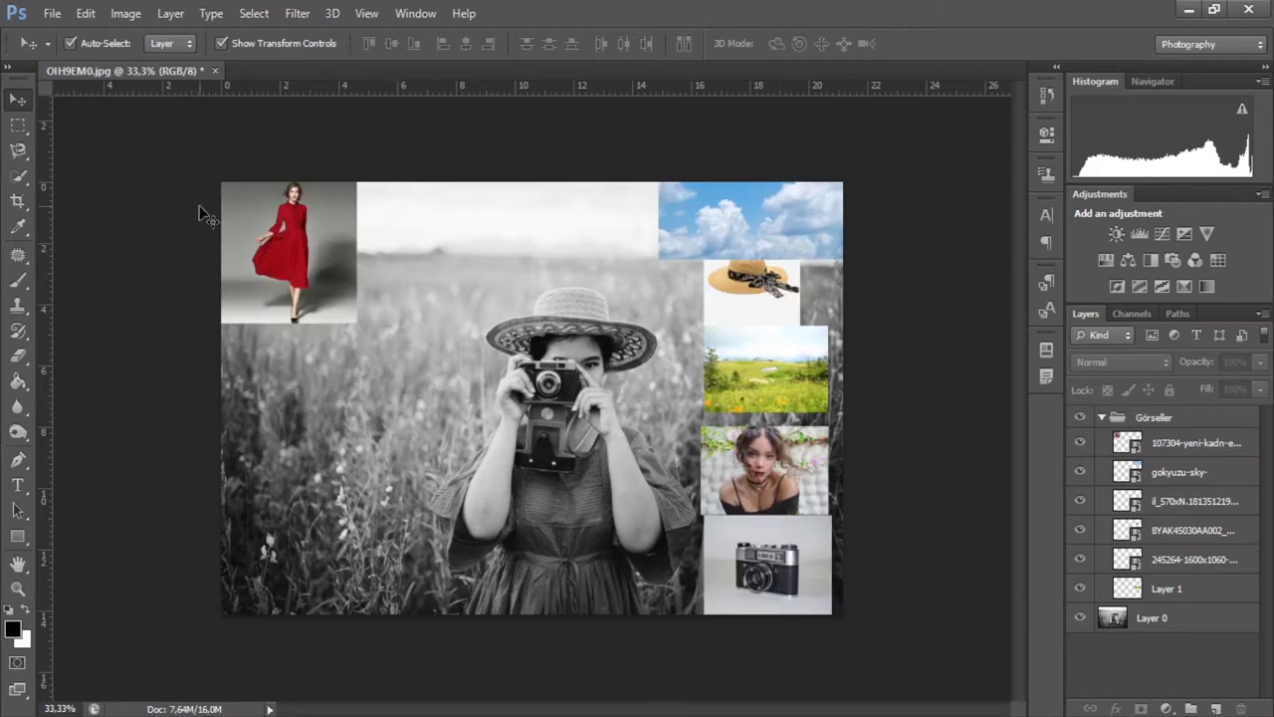
{"action": "left_click", "coordinate": [765, 476]}
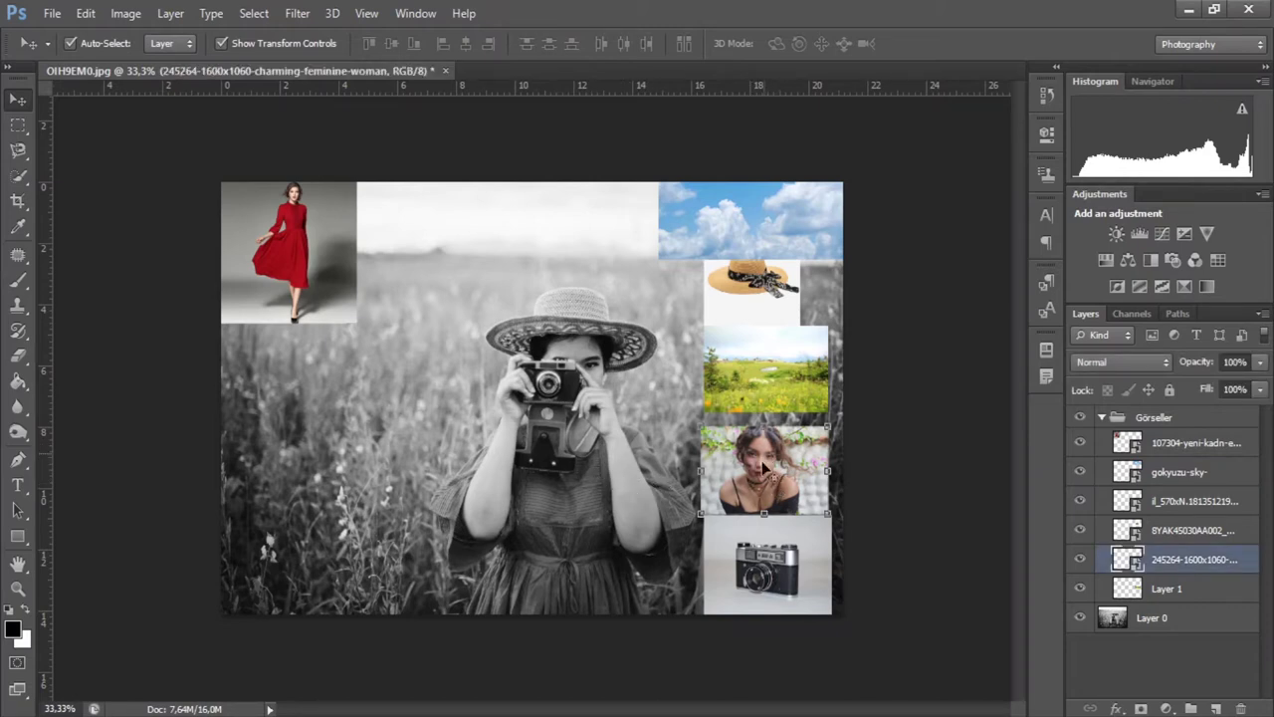
{"action": "left_click", "coordinate": [863, 428]}
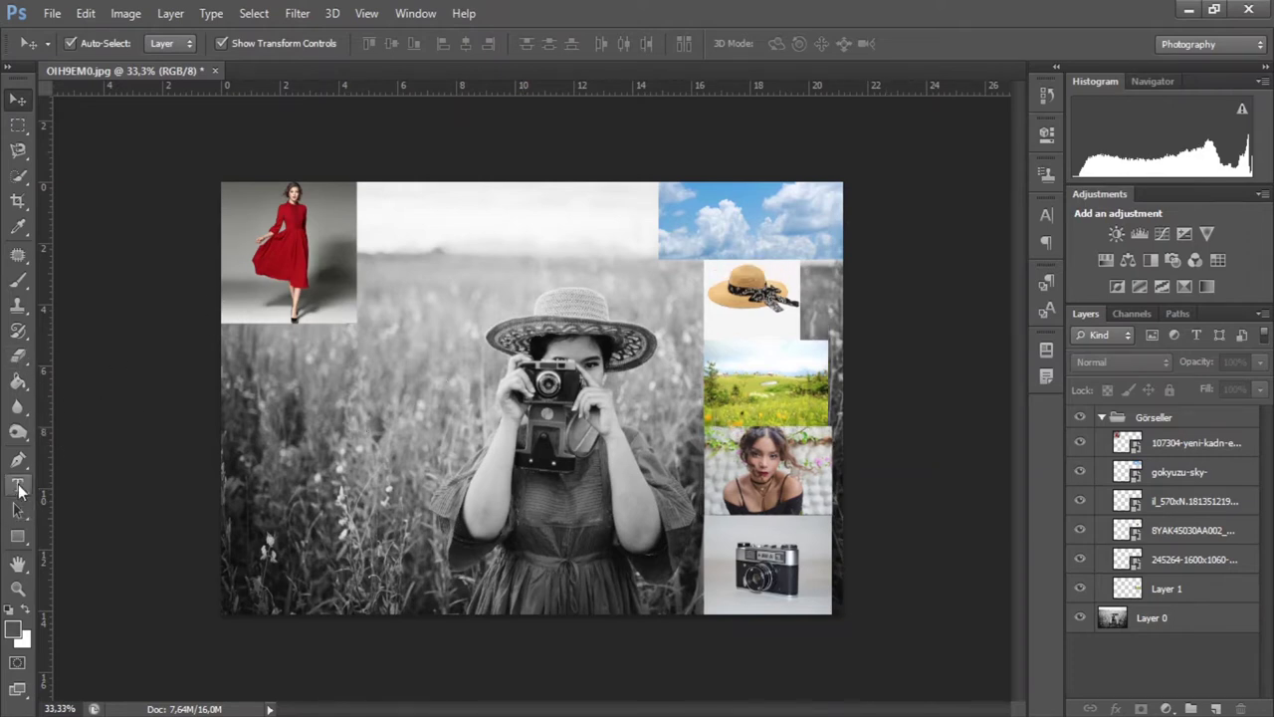
Step: Draw a small red rectangle at the photo's left edge and duplicate it
{"action": "left_click", "coordinate": [18, 536]}
{"action": "left_click_drag", "start_coordinate": [221, 351], "coordinate": [271, 389]}
{"action": "left_click", "coordinate": [18, 100]}
{"action": "left_click", "coordinate": [266, 272]}
{"action": "left_click", "coordinate": [248, 370]}
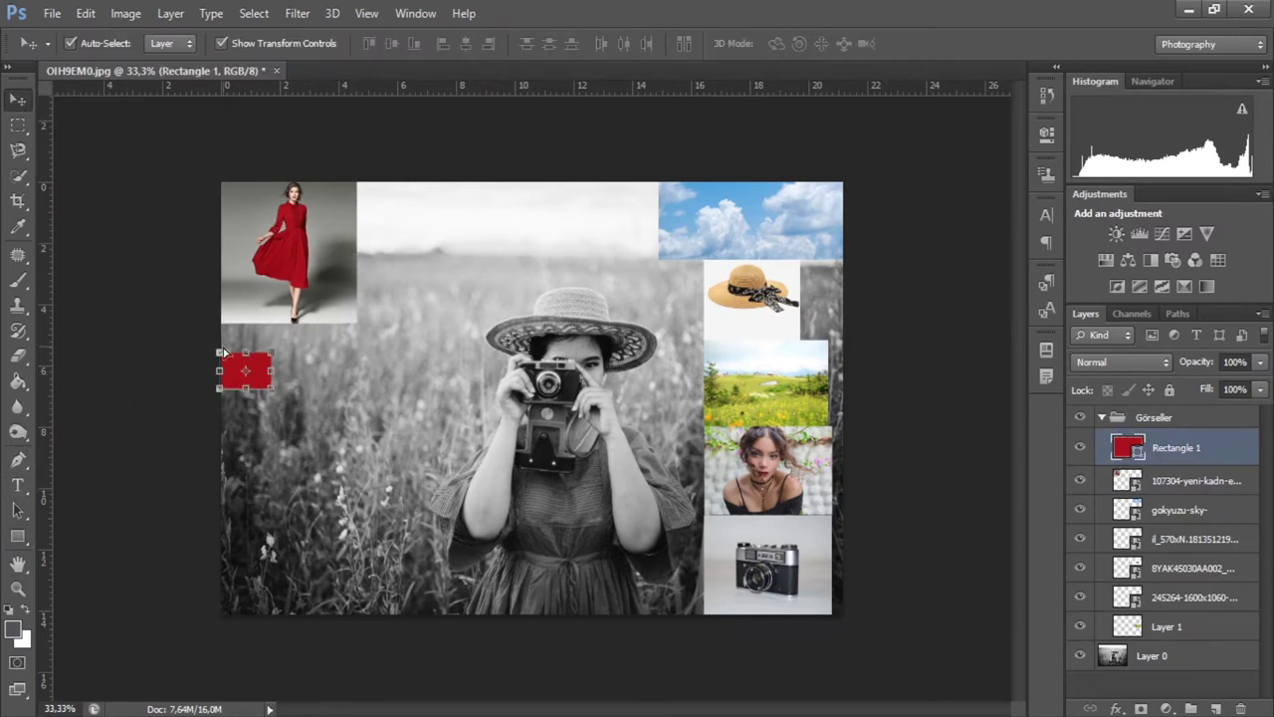
{"action": "key", "text": "ctrl+j"}
{"action": "key", "text": "ctrl+j"}
{"action": "key", "text": "ctrl+j"}
{"action": "key", "text": "ctrl+j"}
{"action": "key", "text": "ctrl+j"}
{"action": "key", "text": "ctrl+j"}
{"action": "left_click", "coordinate": [945, 445]}
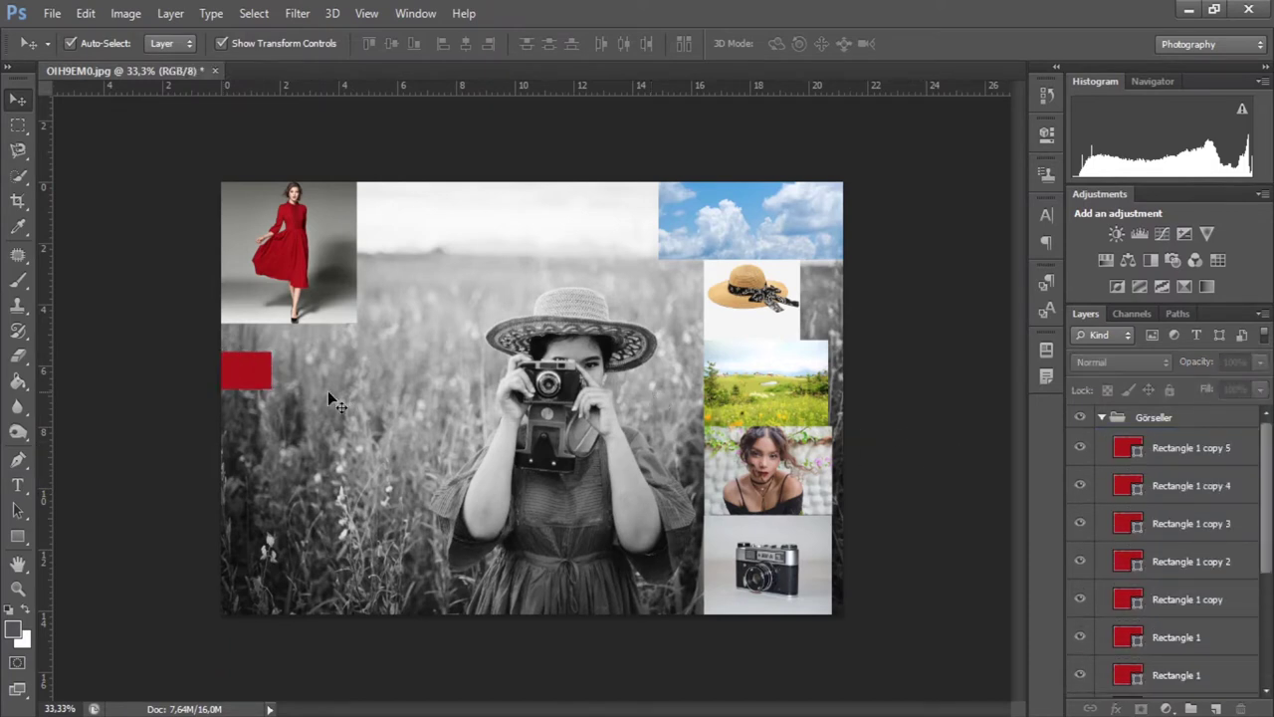
Step: Stack red rectangle copies down the left edge and hide the red-dress reference photo
{"action": "left_click_drag", "start_coordinate": [243, 373], "coordinate": [248, 427]}
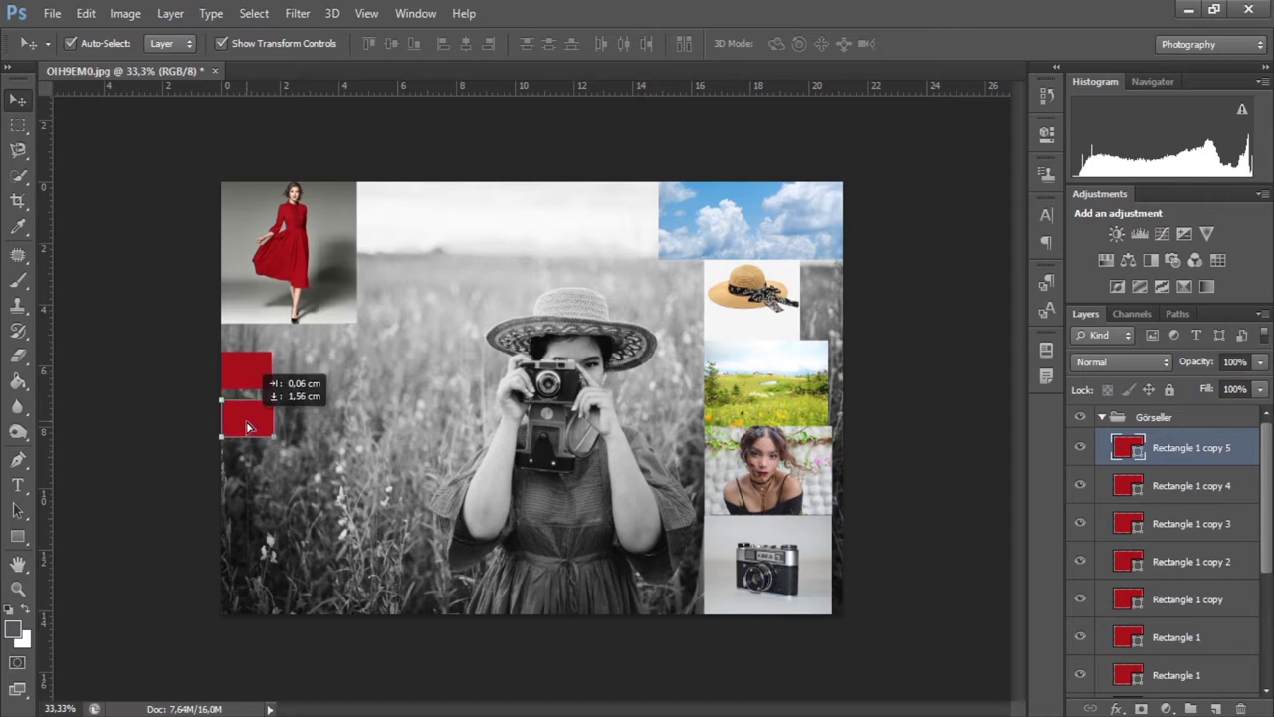
{"action": "left_click_drag", "start_coordinate": [246, 370], "coordinate": [248, 470]}
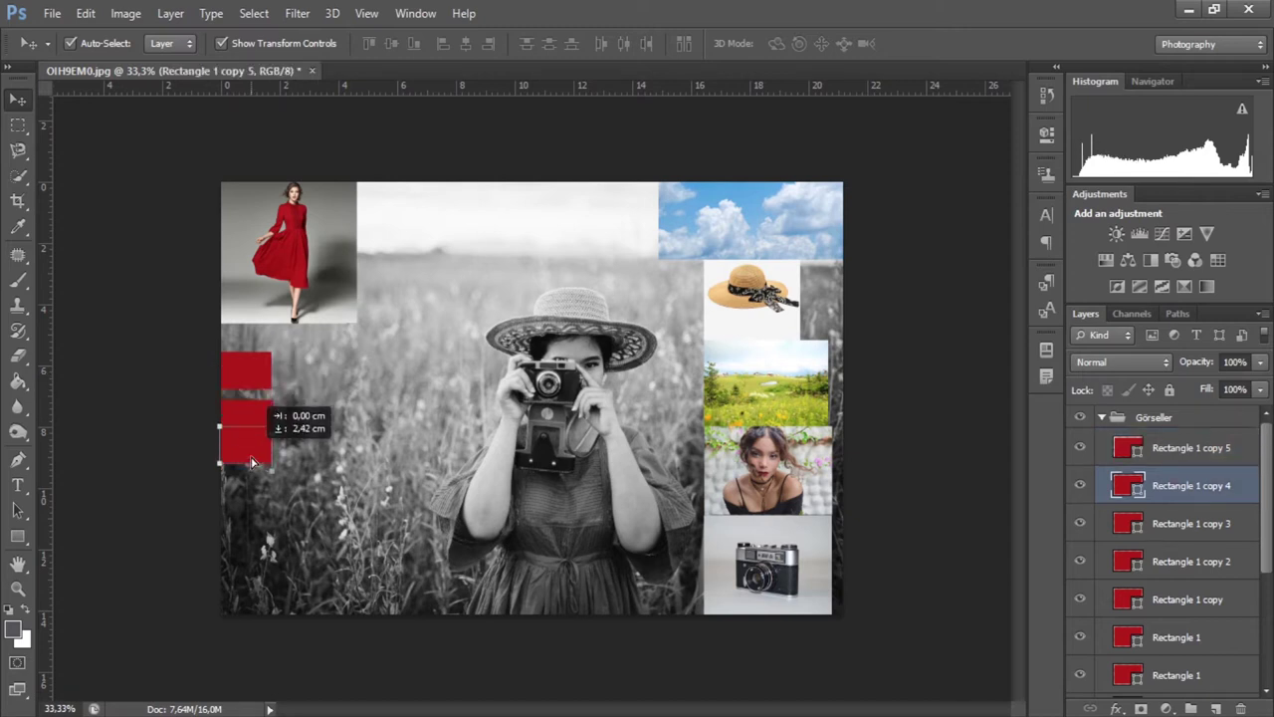
{"action": "mouse_move", "coordinate": [248, 372]}
{"action": "left_mouse_down"}
{"action": "mouse_move", "coordinate": [248, 607]}
{"action": "mouse_move", "coordinate": [244, 279]}
{"action": "left_mouse_up"}
{"action": "left_click", "coordinate": [323, 258]}
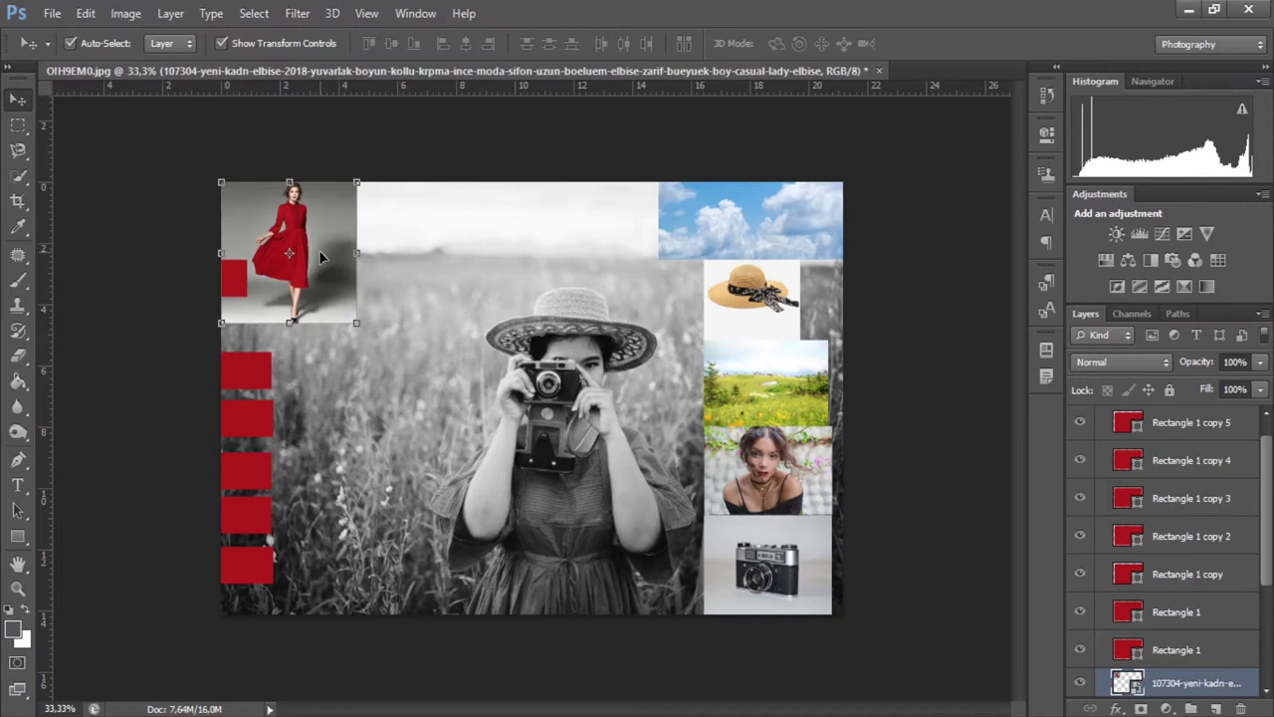
{"action": "key", "text": "ctrl+z"}
{"action": "key", "text": "ctrl+z"}
{"action": "scroll", "coordinate": [1105, 598], "scroll_direction": "down", "scroll_amount": 1}
{"action": "left_click", "coordinate": [1080, 638]}
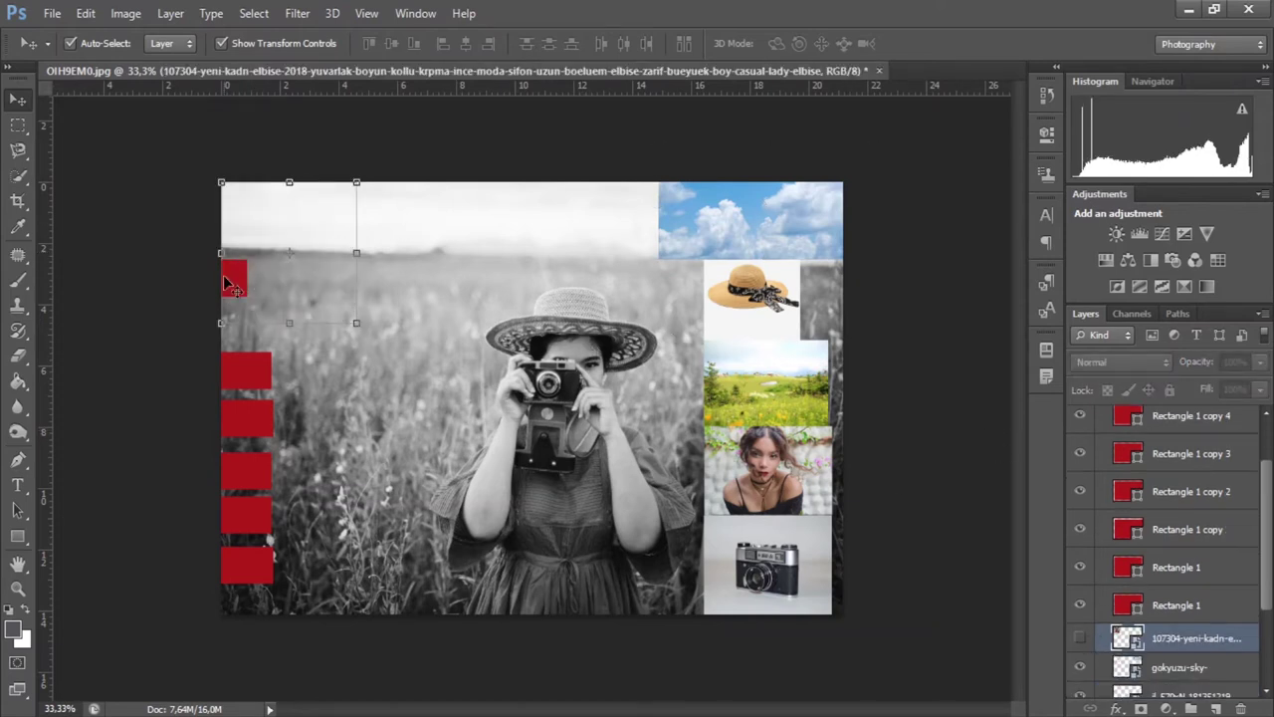
Step: Finish the six-swatch red column, moving the stray rectangle to the top
{"action": "left_click_drag", "start_coordinate": [229, 284], "coordinate": [271, 320]}
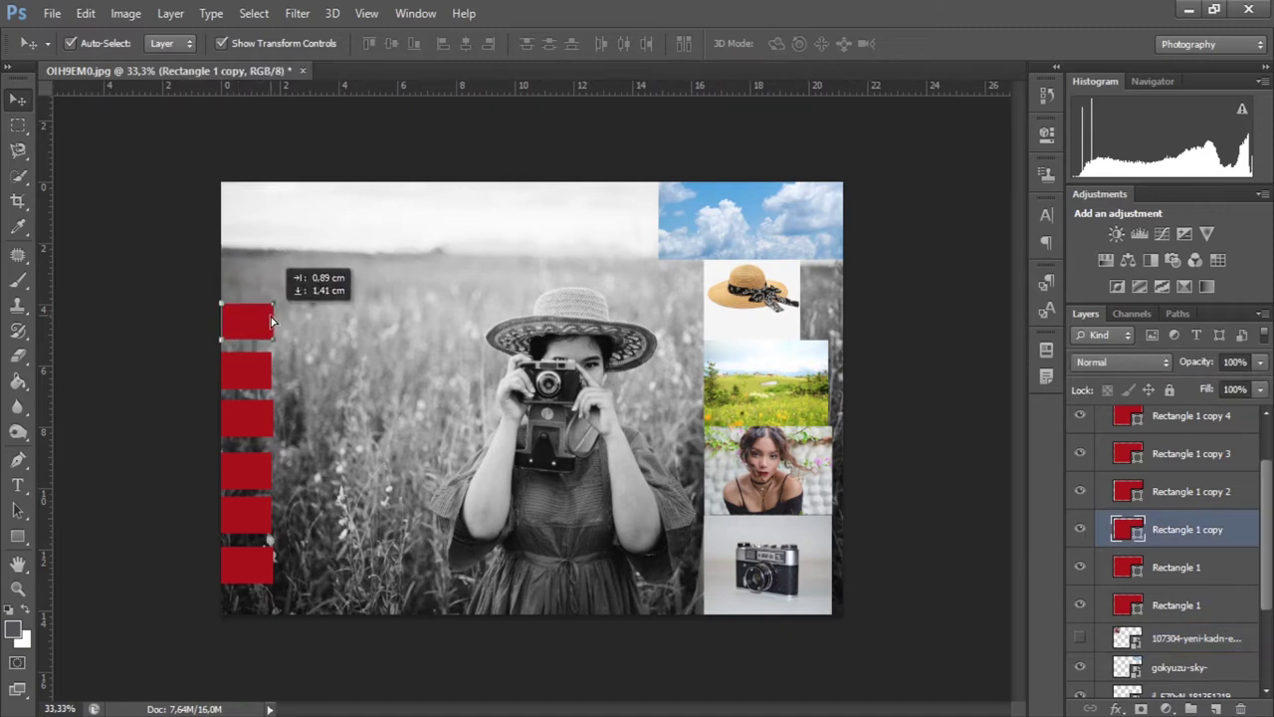
{"action": "left_click_drag", "start_coordinate": [271, 320], "coordinate": [270, 319]}
{"action": "left_click", "coordinate": [176, 247]}
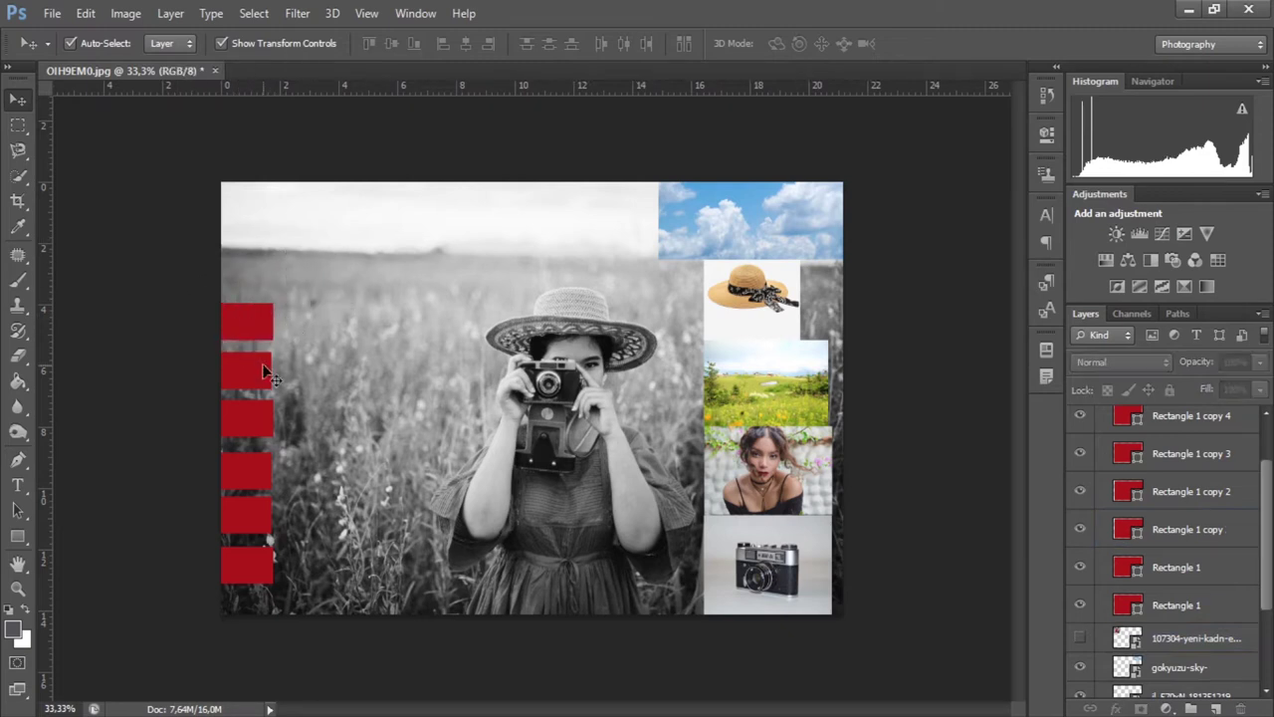
{"action": "left_click", "coordinate": [267, 372]}
{"action": "left_click_drag", "start_coordinate": [256, 411], "coordinate": [255, 413]}
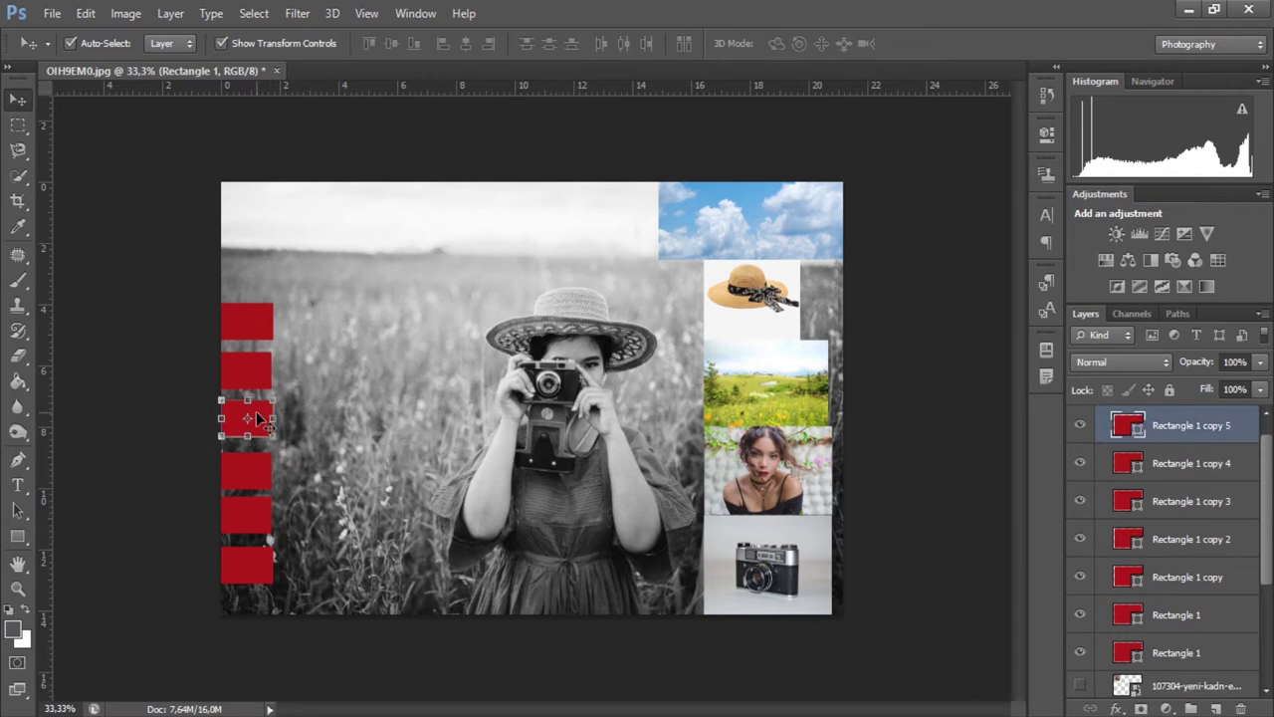
{"action": "left_click", "coordinate": [857, 430]}
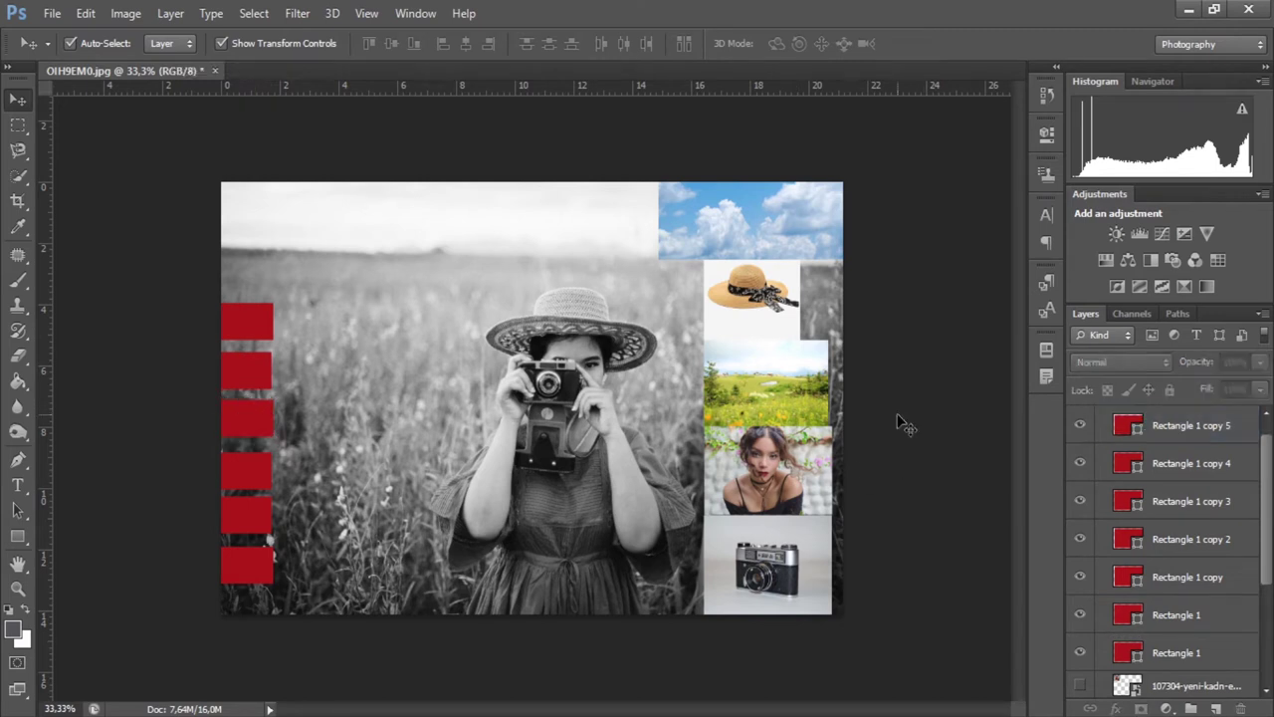
{"action": "left_click", "coordinate": [244, 318]}
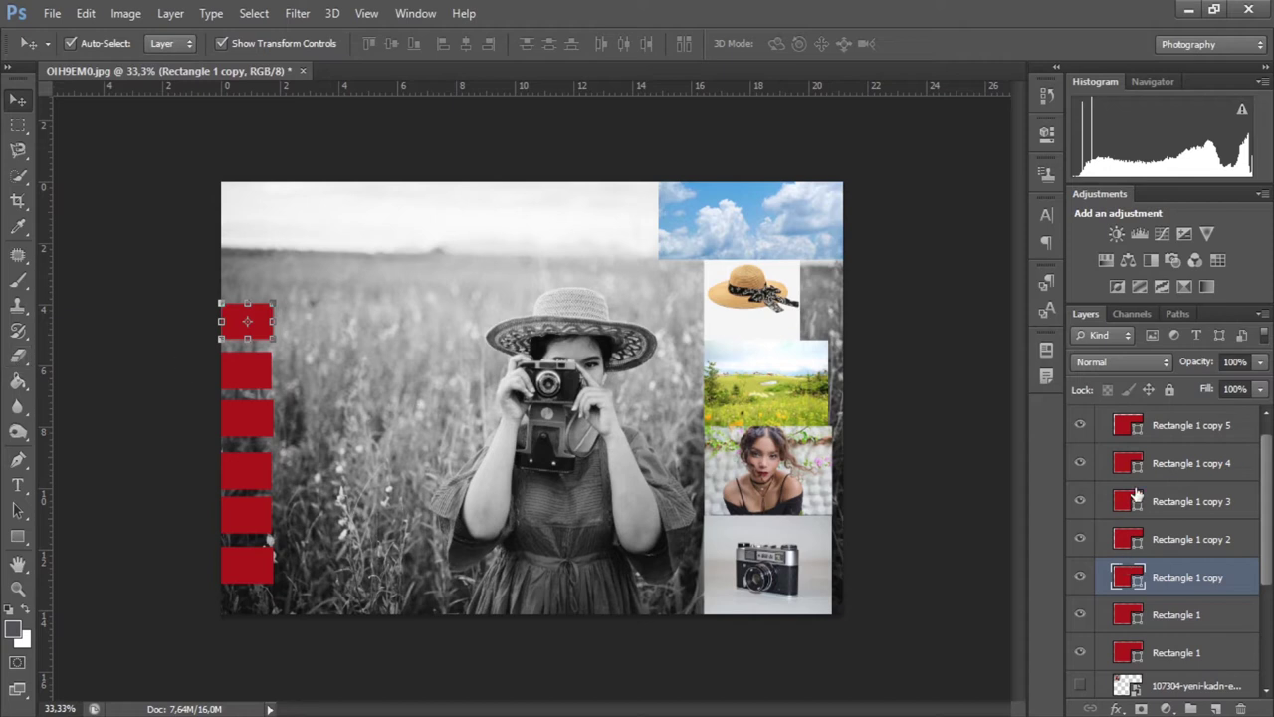
{"action": "scroll", "coordinate": [1132, 430], "scroll_direction": "up", "scroll_amount": 1}
{"action": "left_click", "coordinate": [1130, 449]}
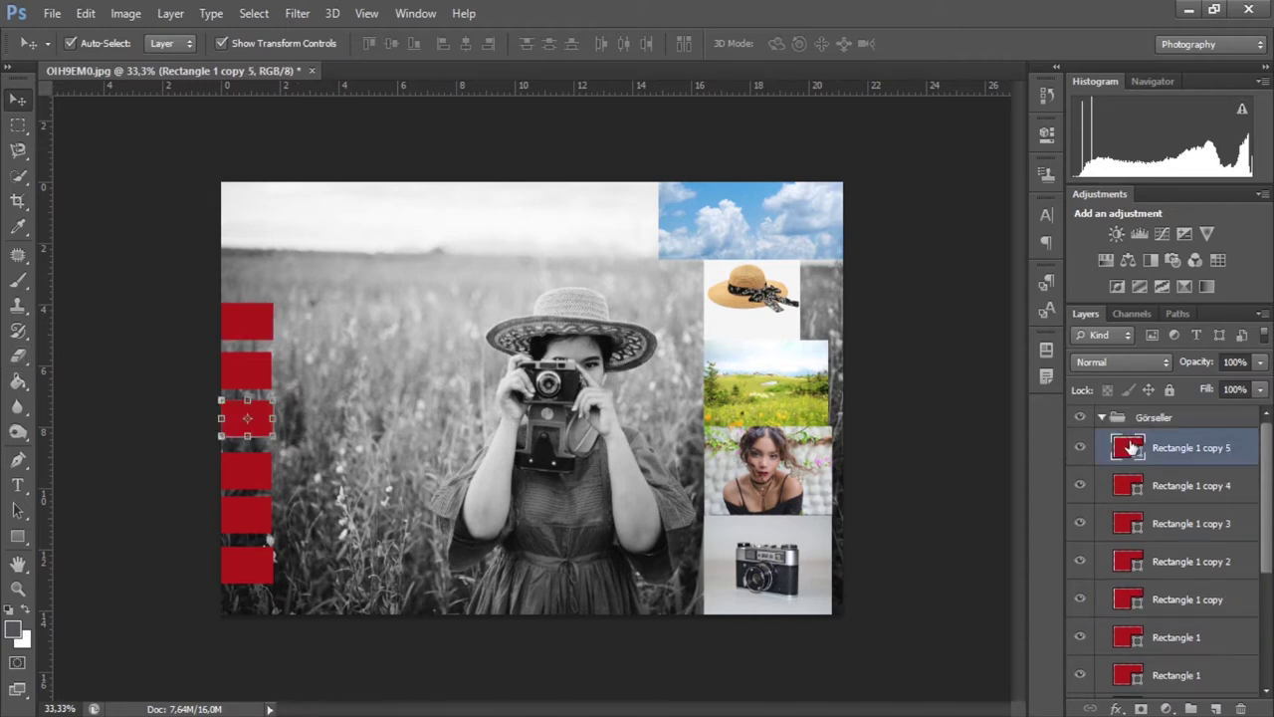
Step: Recolour the third swatch tan from the hat and the second swatch sky blue
{"action": "double_click", "coordinate": [1130, 448]}
{"action": "left_click", "coordinate": [741, 293]}
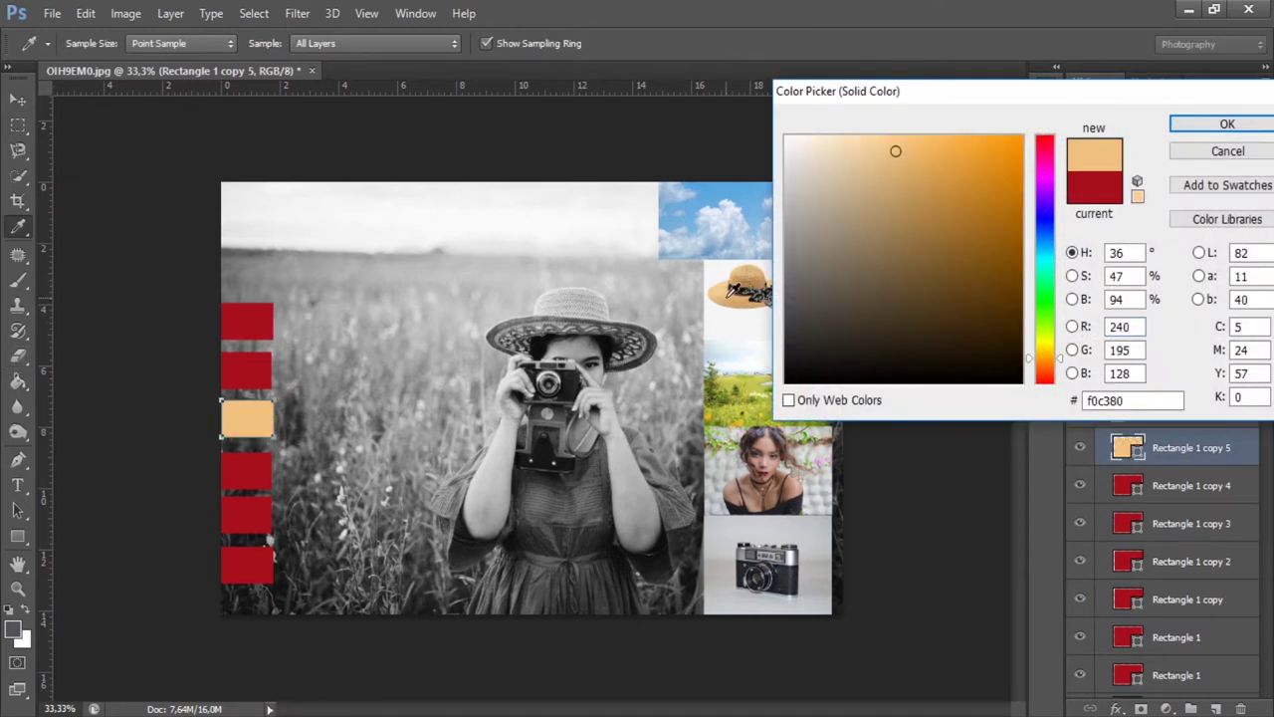
{"action": "left_click_drag", "start_coordinate": [757, 277], "coordinate": [746, 290]}
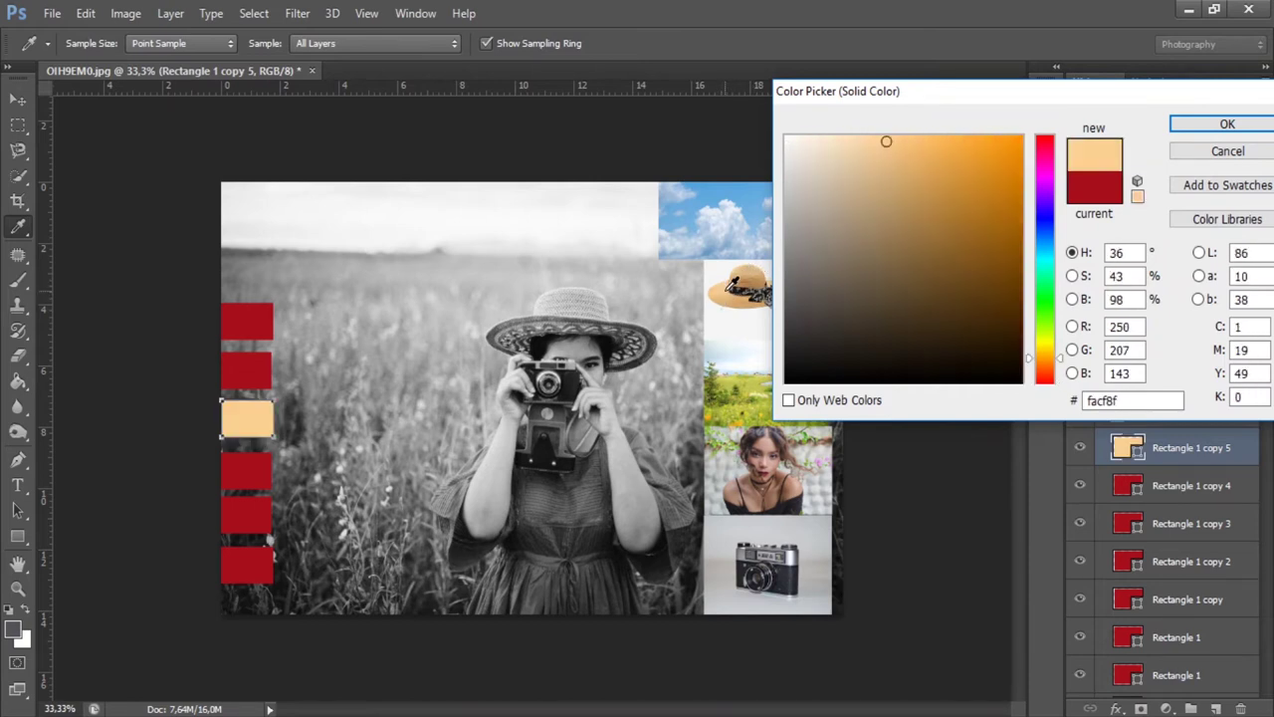
{"action": "left_click", "coordinate": [1194, 126]}
{"action": "left_click", "coordinate": [265, 370]}
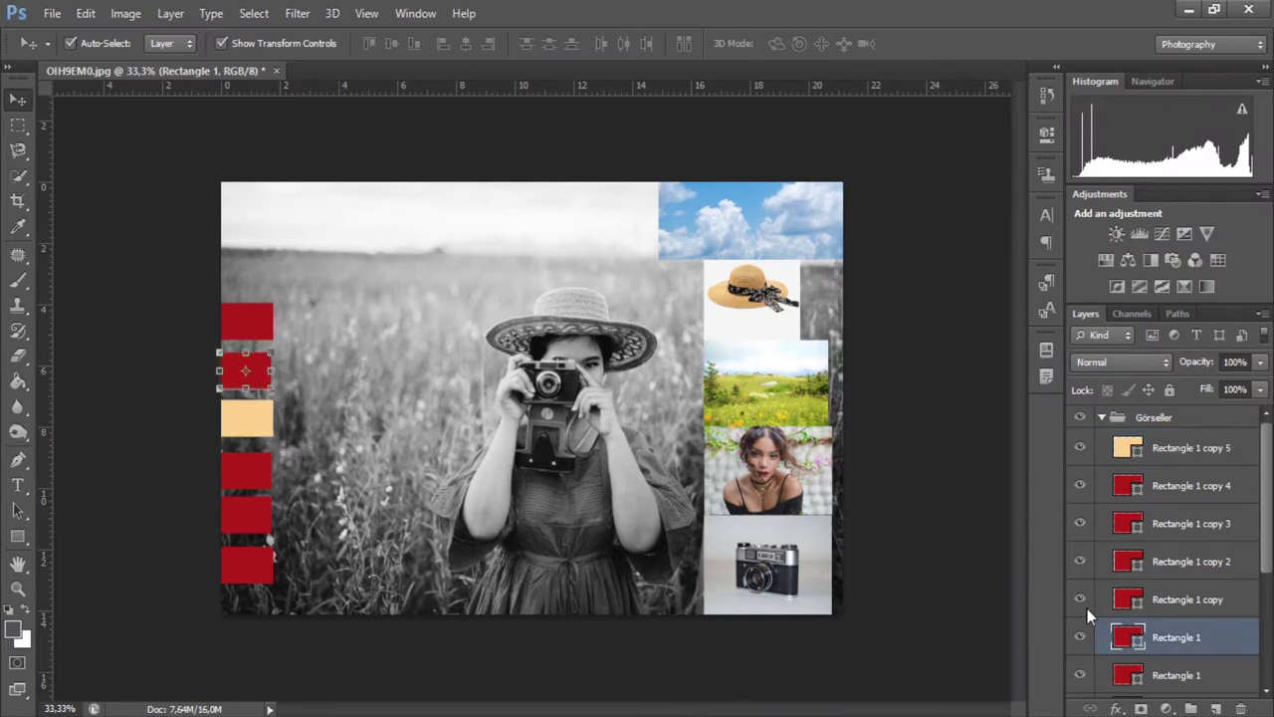
{"action": "double_click", "coordinate": [1123, 637]}
{"action": "left_click", "coordinate": [728, 194]}
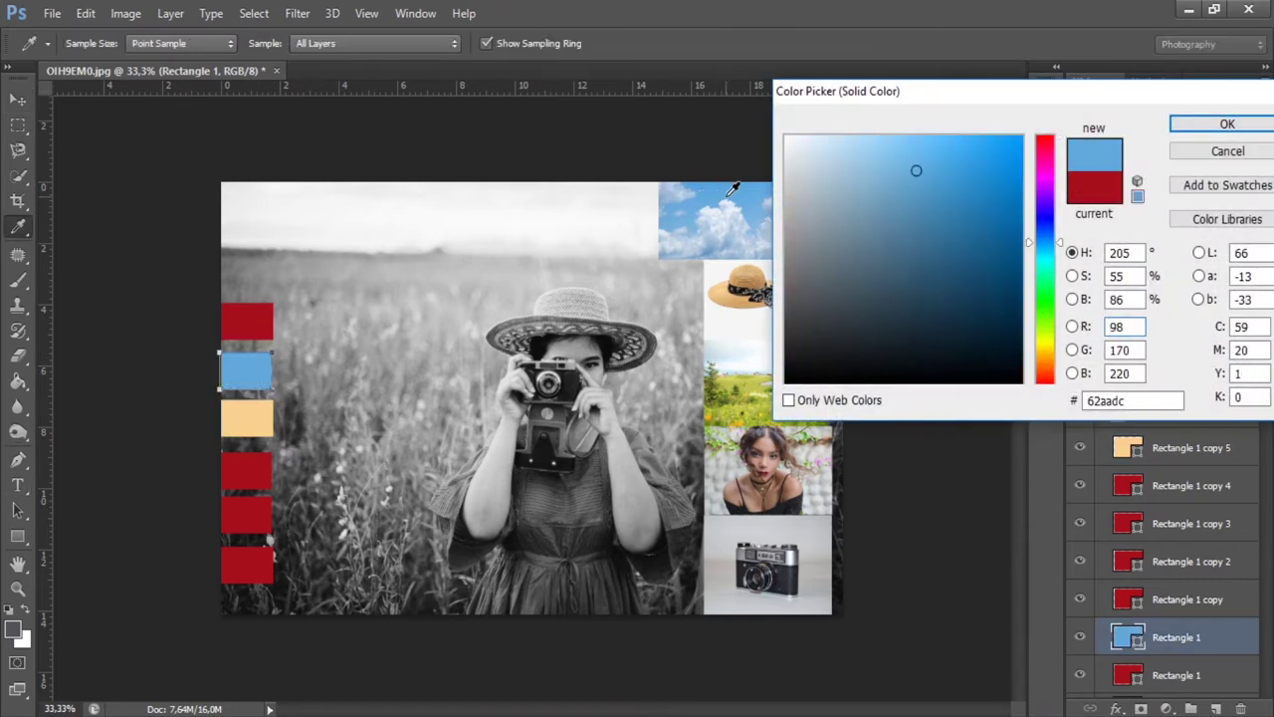
{"action": "left_click", "coordinate": [1227, 123]}
Step: Recolour the fourth swatch olive sampled from the grass photo
{"action": "key", "text": "v"}
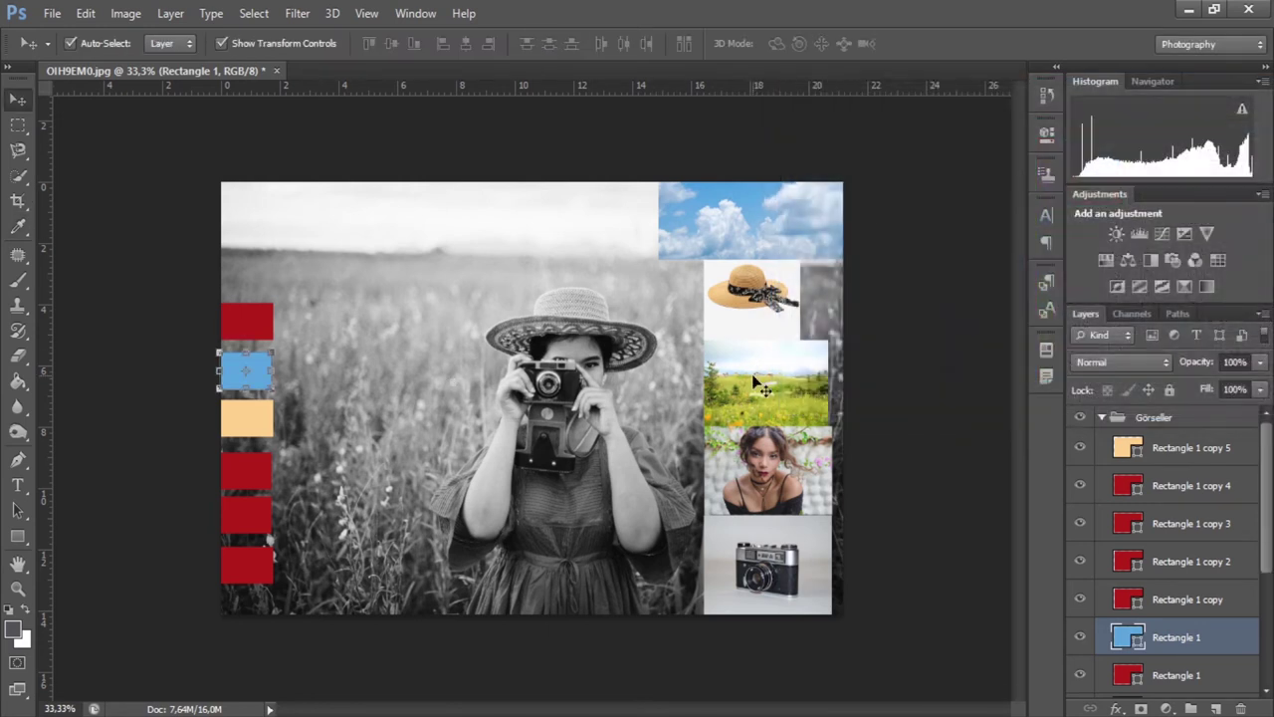
{"action": "left_click", "coordinate": [767, 388]}
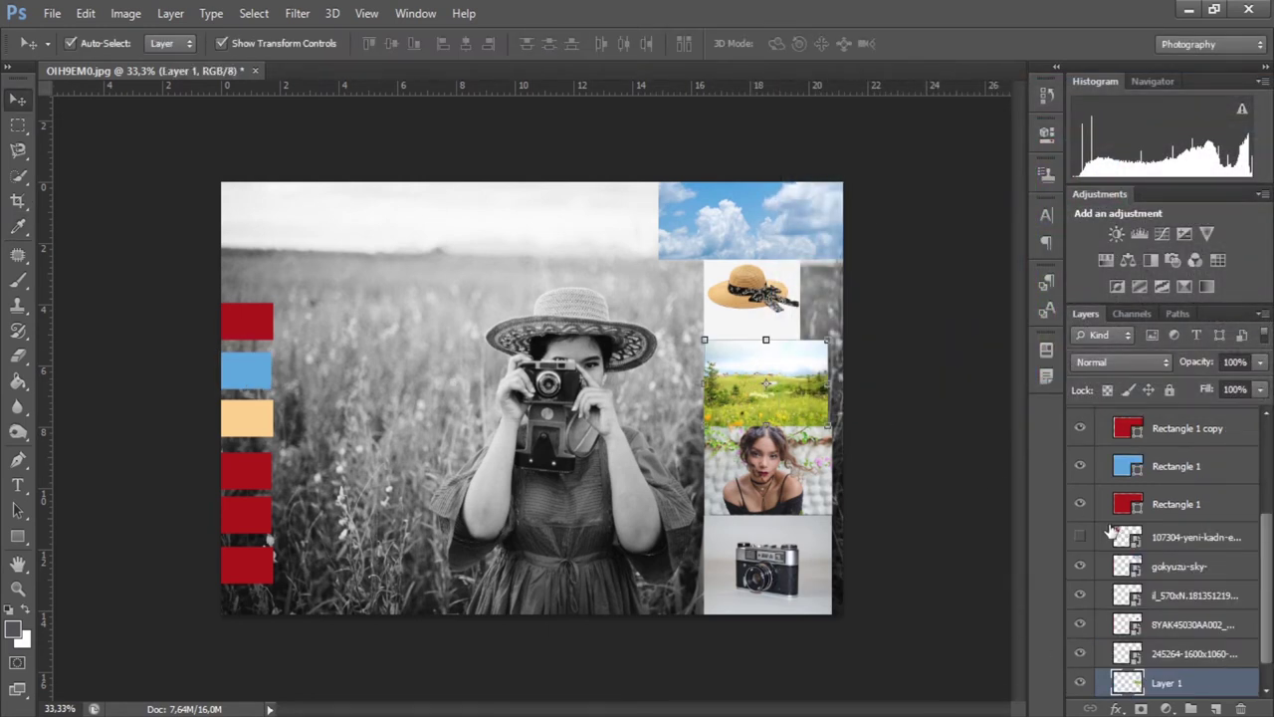
{"action": "scroll", "coordinate": [1135, 508], "scroll_direction": "up", "scroll_amount": 1}
{"action": "scroll", "coordinate": [1141, 512], "scroll_direction": "up", "scroll_amount": 2}
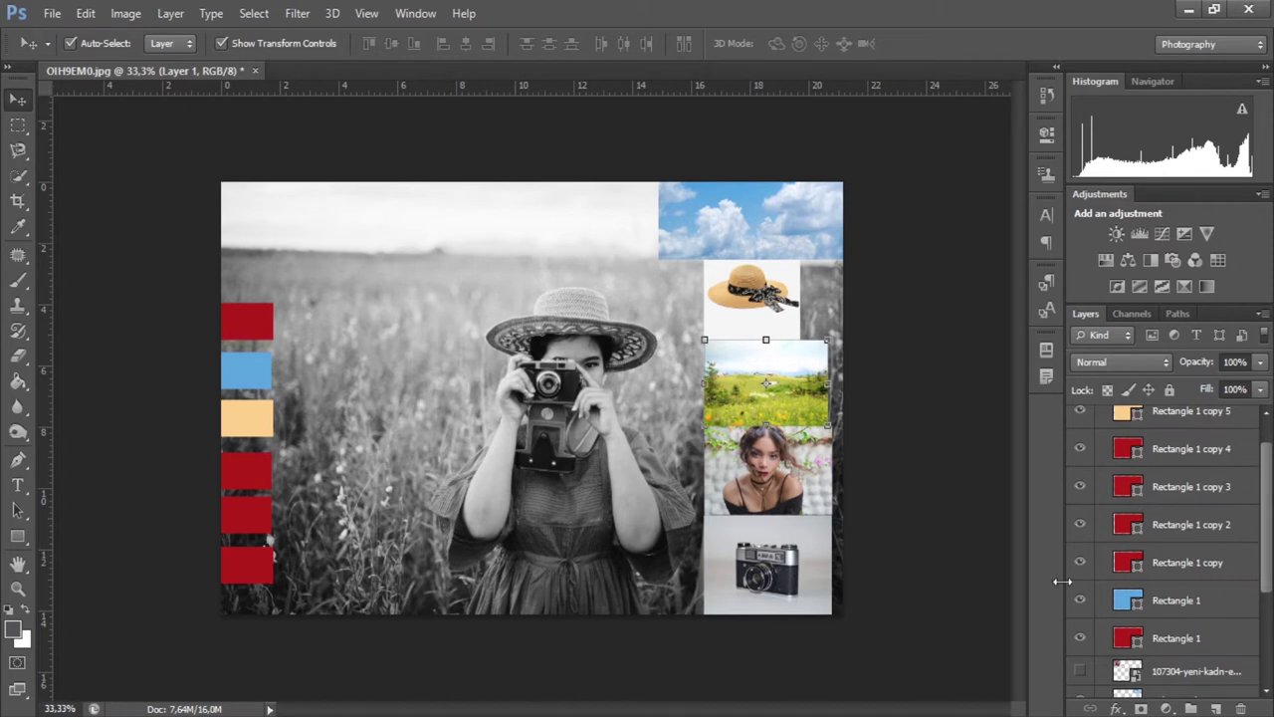
{"action": "left_click", "coordinate": [230, 456]}
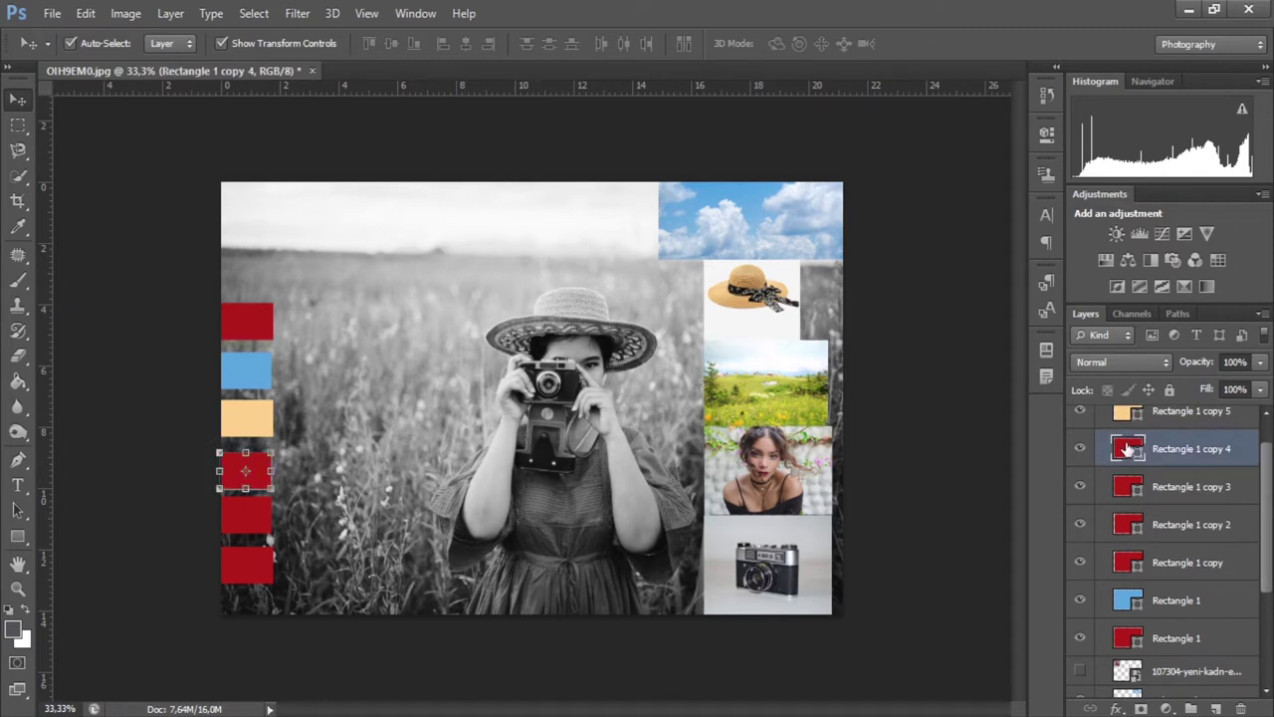
{"action": "double_click", "coordinate": [1127, 449]}
{"action": "left_click", "coordinate": [757, 408]}
{"action": "left_click", "coordinate": [758, 403]}
{"action": "left_click", "coordinate": [759, 406]}
{"action": "key", "text": "Return"}
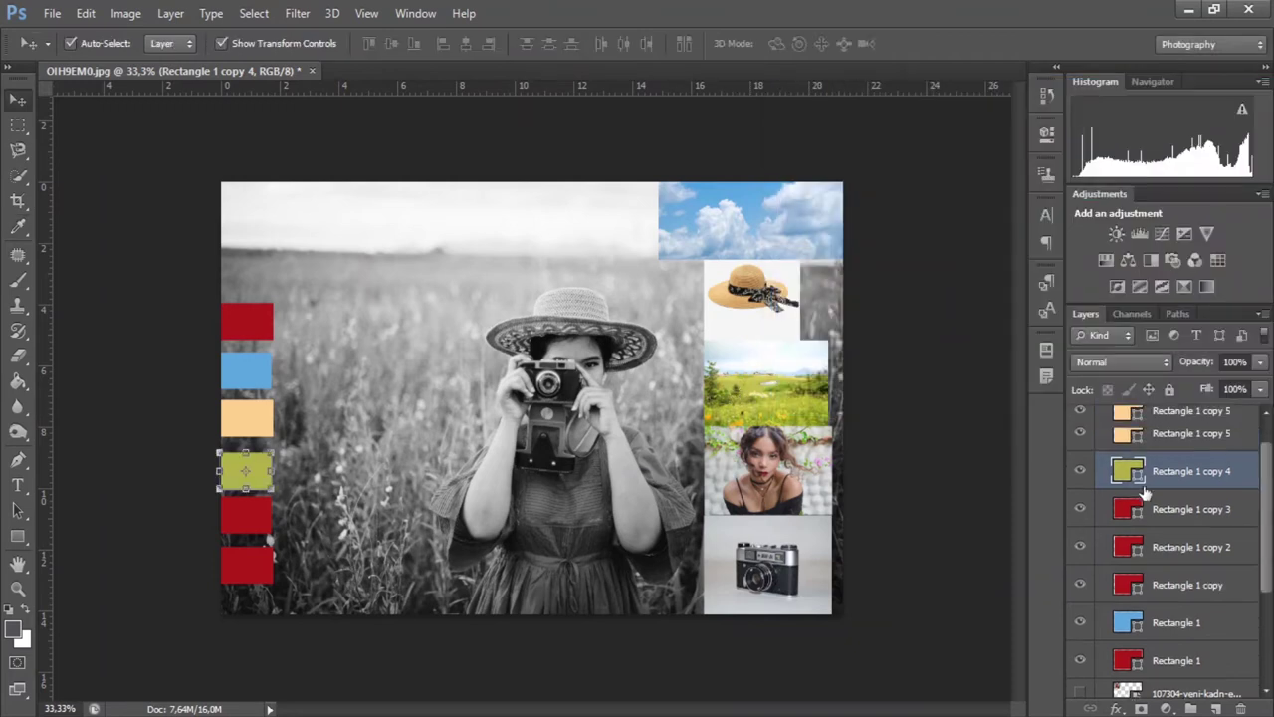
Step: Recolour the fifth swatch yellow and the sixth swatch pink from the portrait's skin
{"action": "double_click", "coordinate": [1127, 509]}
{"action": "left_click", "coordinate": [761, 406]}
{"action": "key", "text": "Return"}
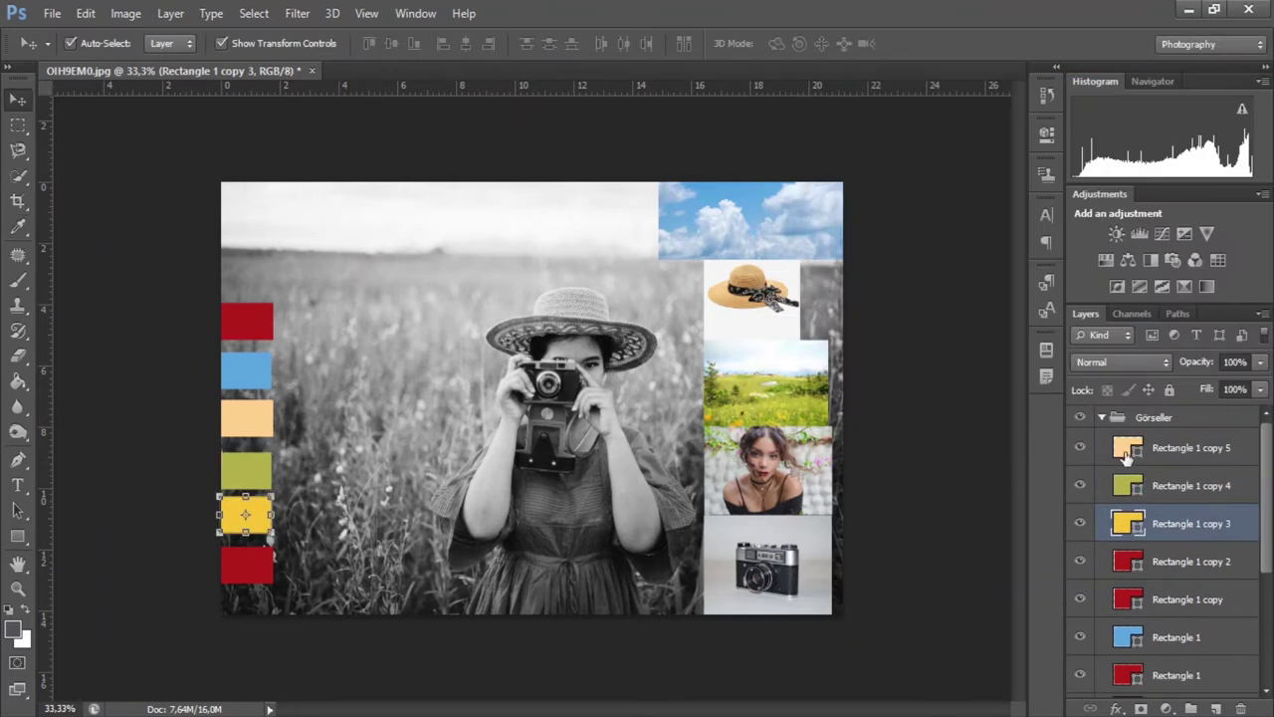
{"action": "double_click", "coordinate": [1128, 561]}
{"action": "left_click", "coordinate": [796, 480]}
{"action": "left_click", "coordinate": [775, 450]}
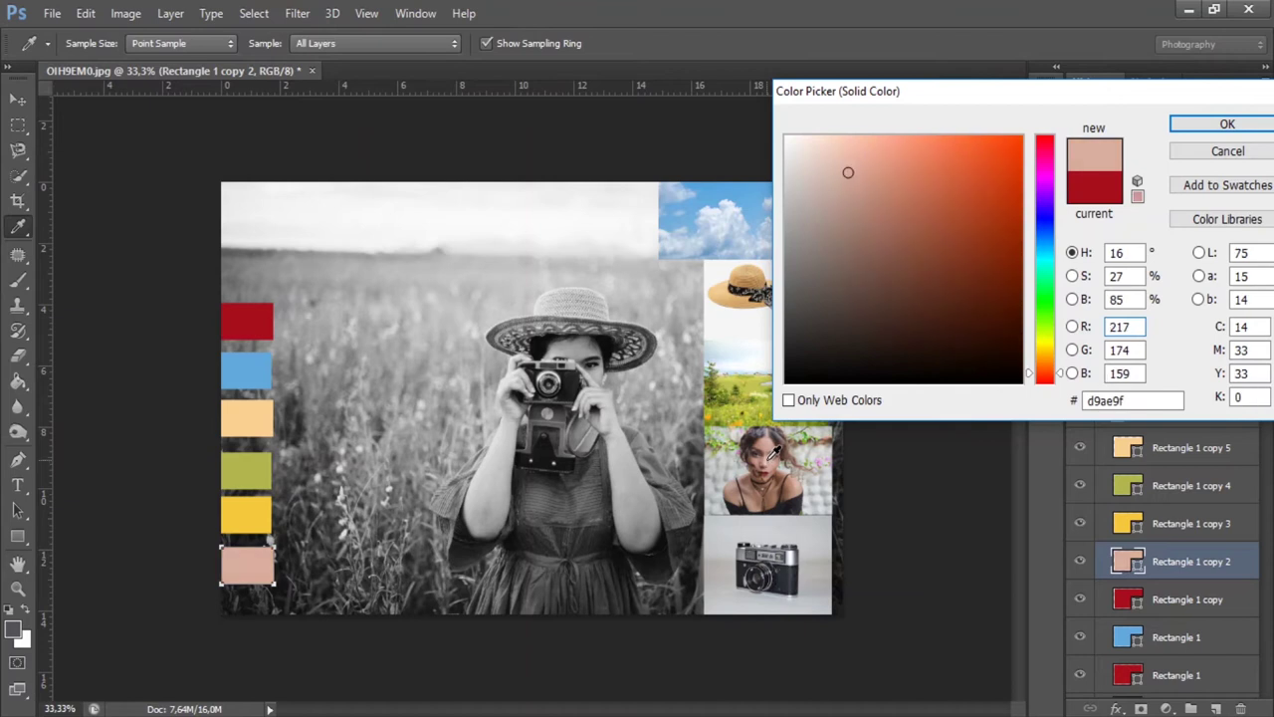
{"action": "left_click", "coordinate": [771, 448]}
{"action": "left_click", "coordinate": [1205, 123]}
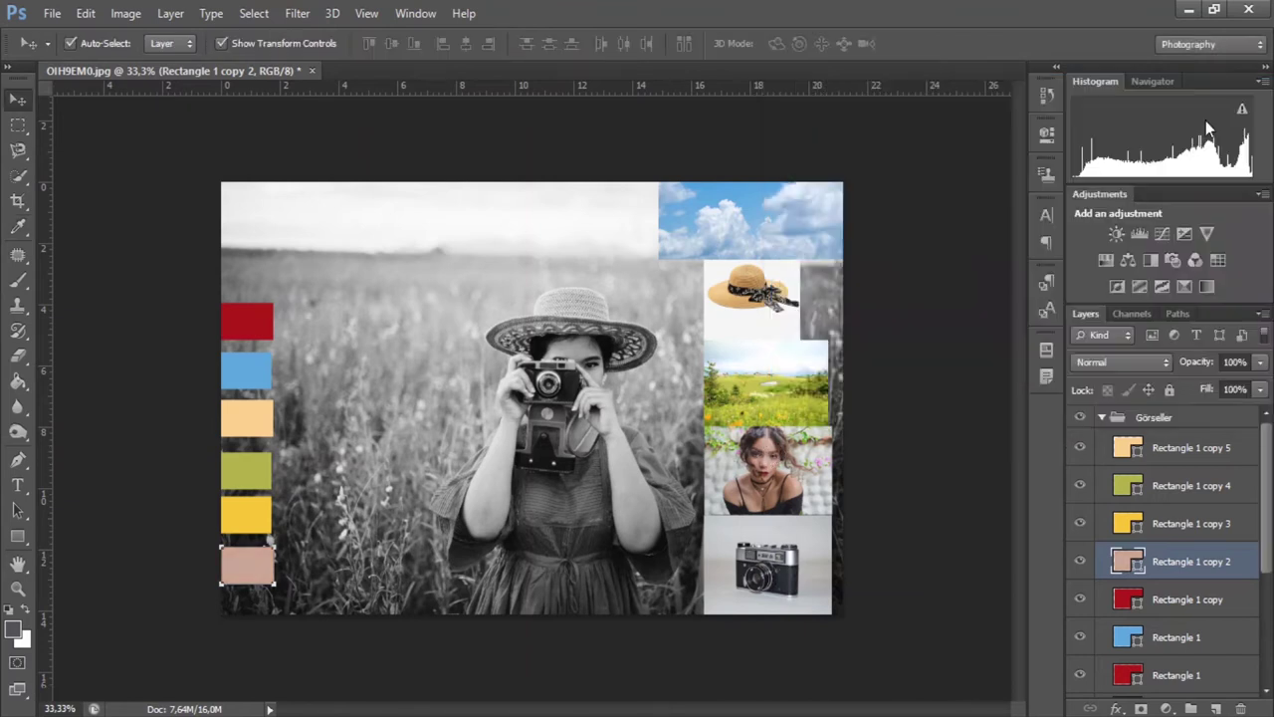
{"action": "left_click", "coordinate": [249, 320]}
Step: Move the hidden red rectangle above the column and recolour it dark navy
{"action": "left_click", "coordinate": [1121, 630]}
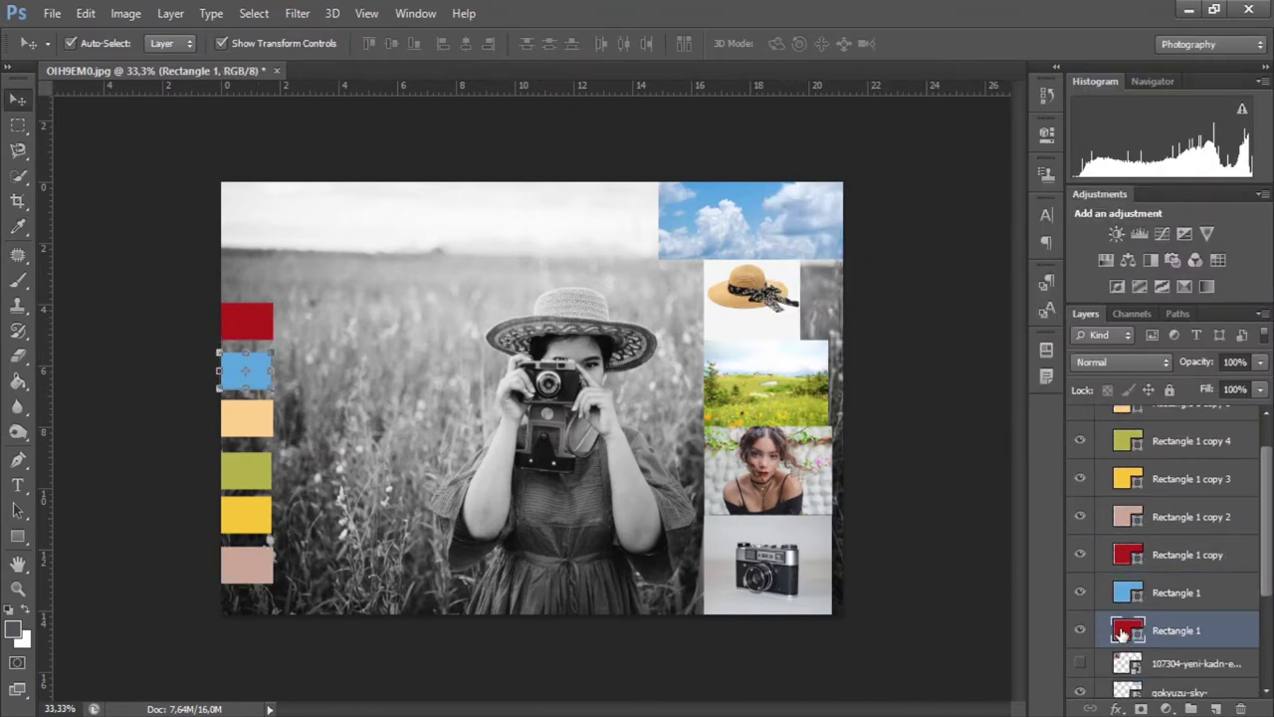
{"action": "left_click_drag", "start_coordinate": [246, 372], "coordinate": [246, 274]}
{"action": "double_click", "coordinate": [1128, 630]}
{"action": "left_click_drag", "start_coordinate": [795, 550], "coordinate": [767, 562]}
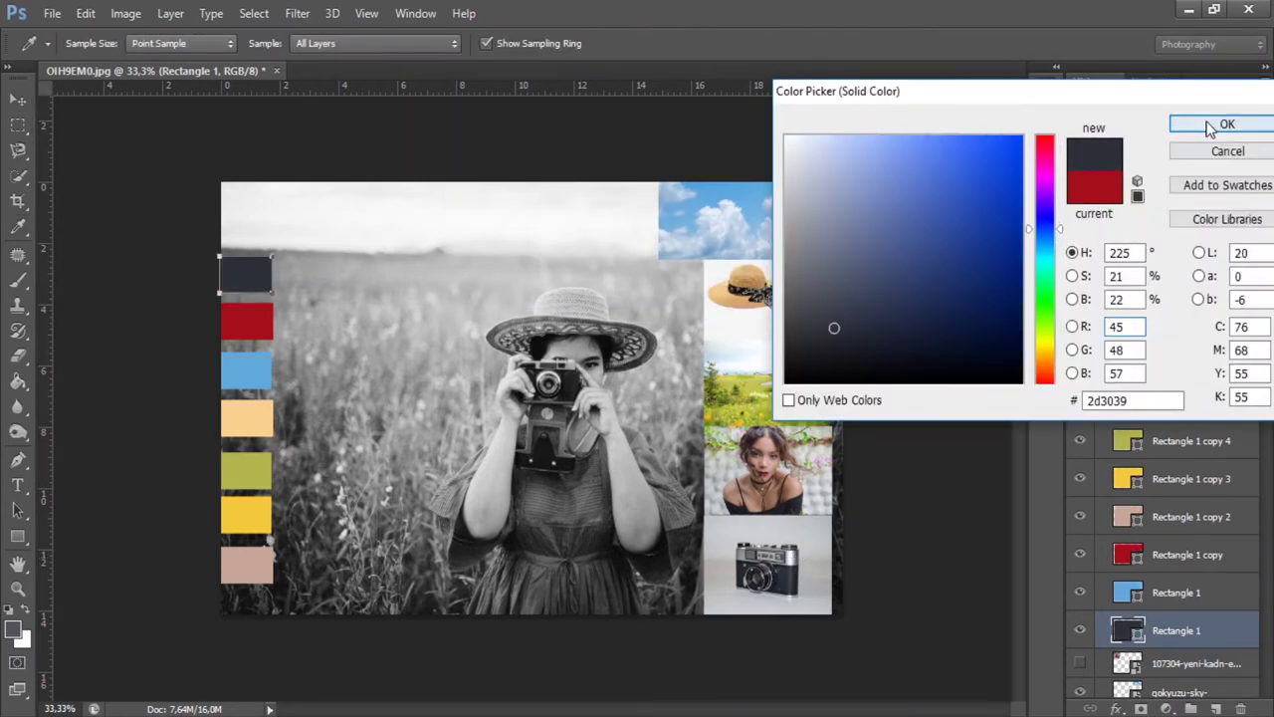
{"action": "left_click", "coordinate": [1210, 126]}
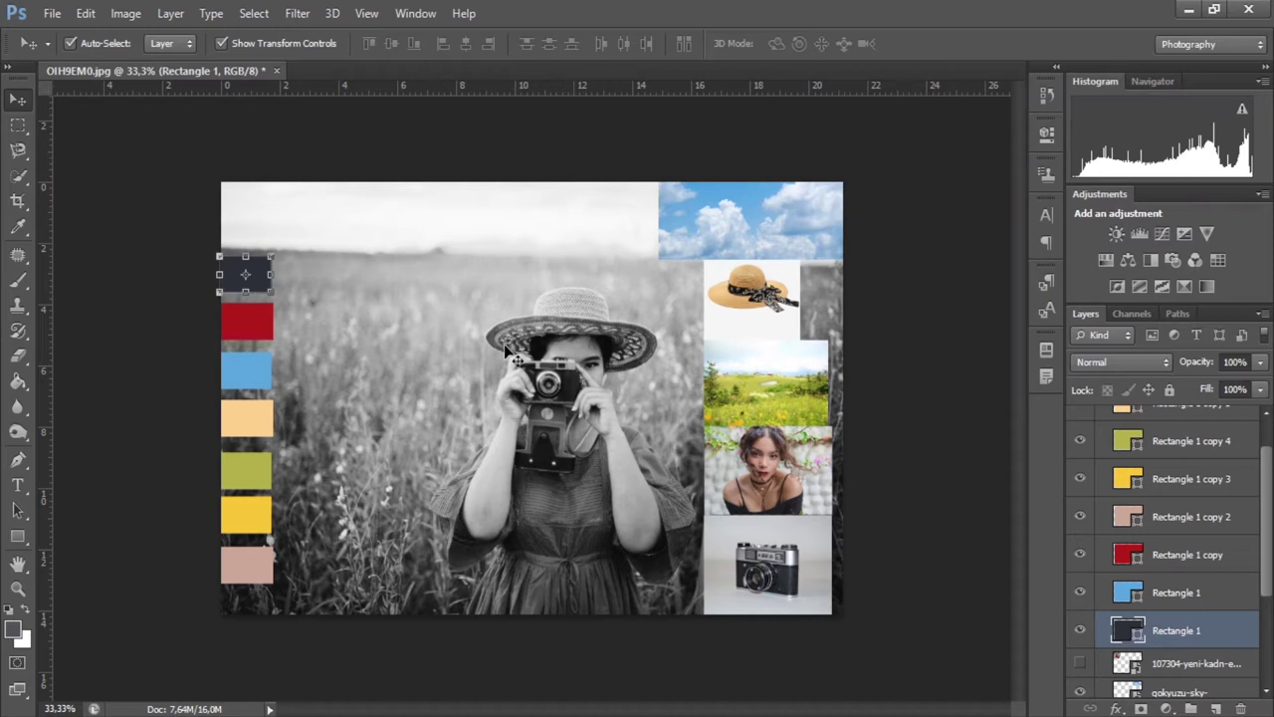
Step: Duplicate the dark swatch above itself and recolour the copy grey-blue #707782
{"action": "key", "text": "ctrl+j"}
{"action": "left_click_drag", "start_coordinate": [261, 268], "coordinate": [261, 220]}
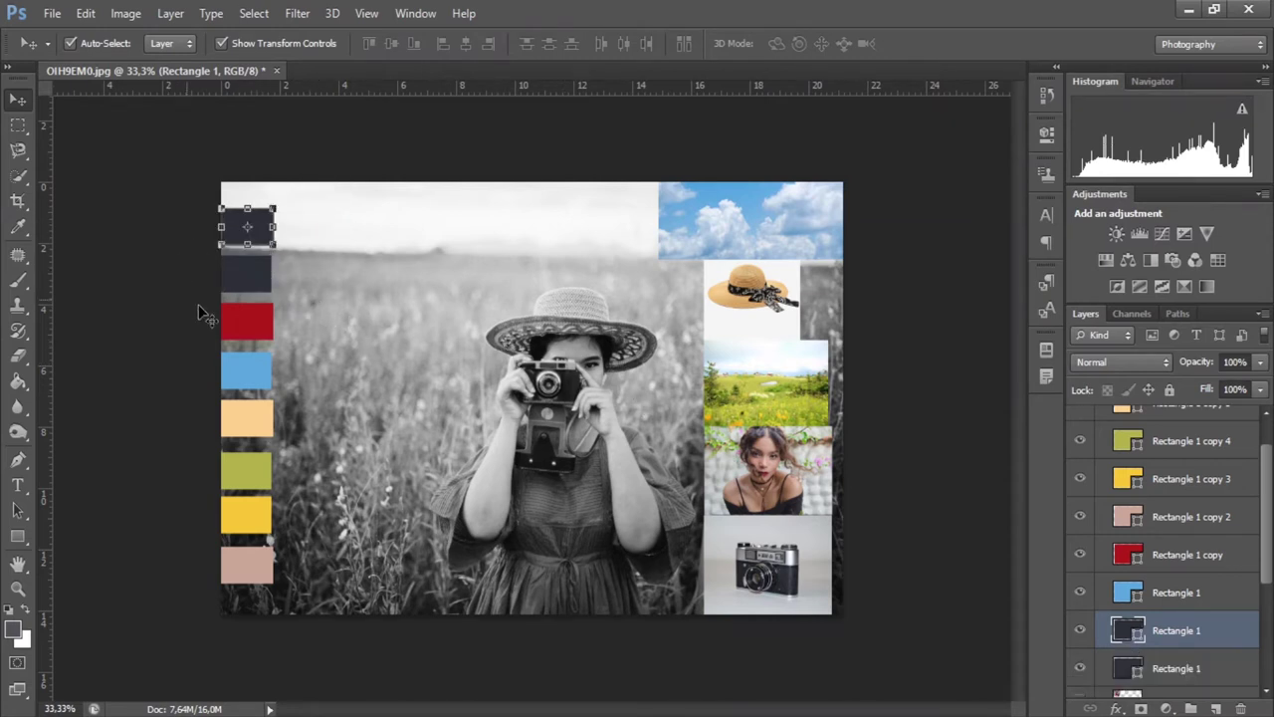
{"action": "double_click", "coordinate": [1128, 631]}
{"action": "left_click", "coordinate": [798, 553]}
{"action": "left_click", "coordinate": [801, 551]}
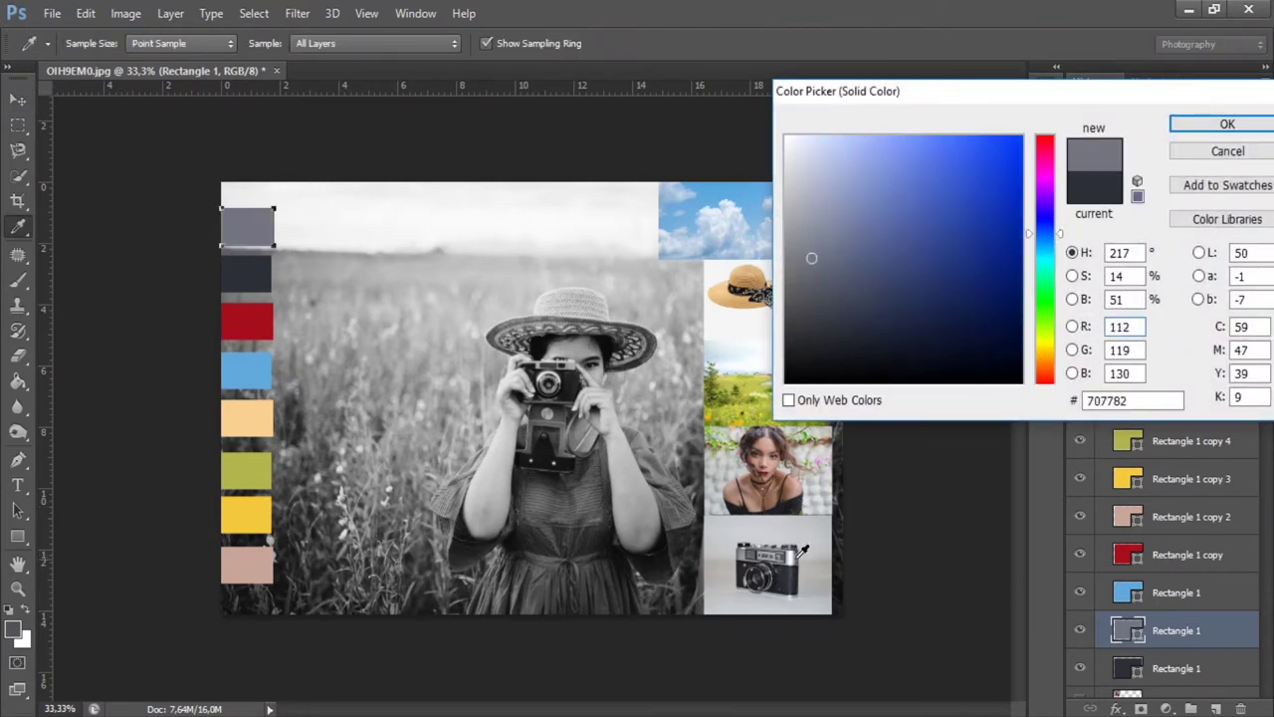
{"action": "left_click", "coordinate": [1234, 123]}
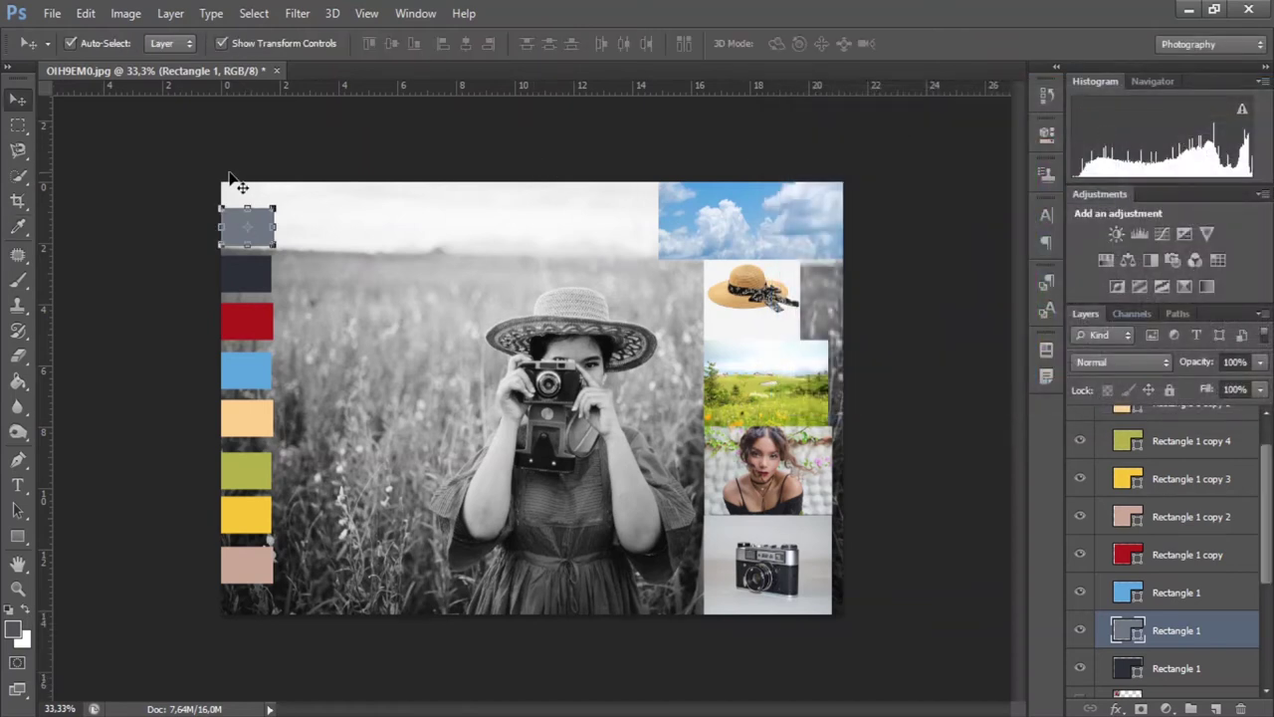
{"action": "left_click", "coordinate": [133, 157]}
{"action": "scroll", "coordinate": [1165, 537], "scroll_direction": "down", "scroll_amount": 2}
{"action": "scroll", "coordinate": [1194, 528], "scroll_direction": "down", "scroll_amount": 2}
{"action": "scroll", "coordinate": [1125, 538], "scroll_direction": "down", "scroll_amount": 1}
Step: Hide the reference photo layers, then collapse and lock the Görseller group
{"action": "left_click_drag", "start_coordinate": [1082, 554], "coordinate": [1082, 665]}
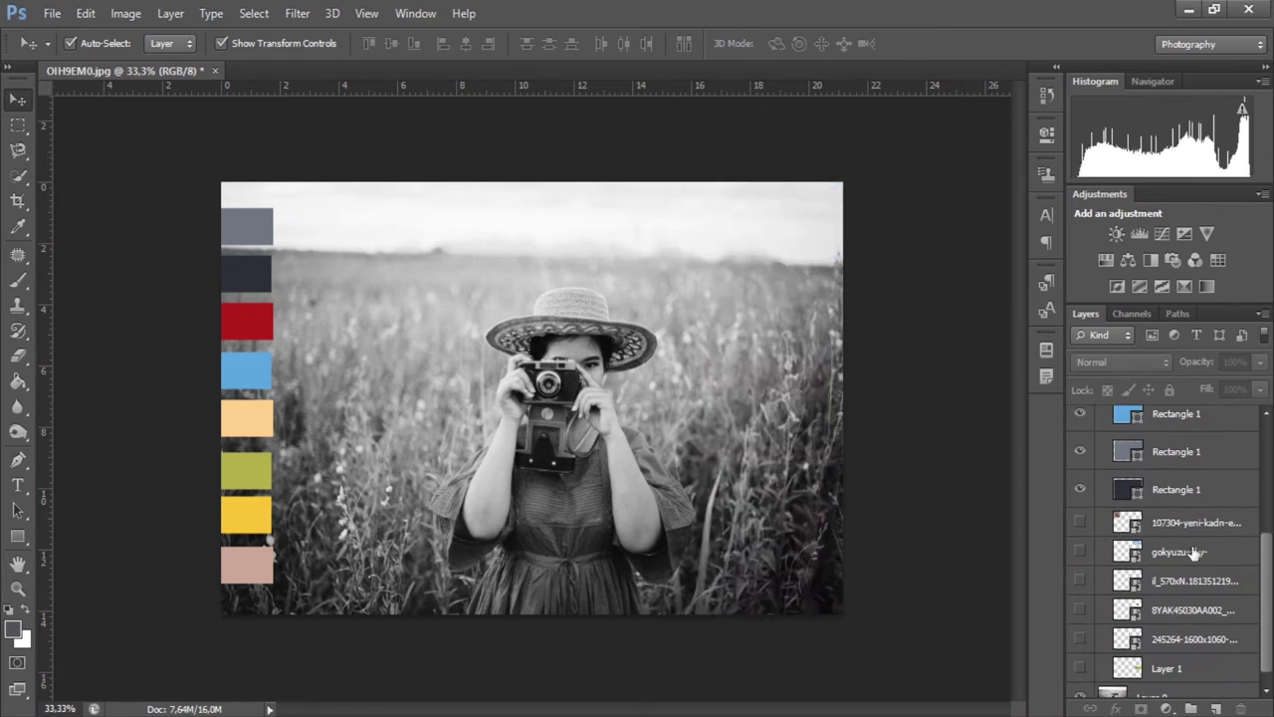
{"action": "scroll", "coordinate": [1154, 523], "scroll_direction": "up", "scroll_amount": 2}
{"action": "scroll", "coordinate": [1149, 518], "scroll_direction": "up", "scroll_amount": 1}
{"action": "scroll", "coordinate": [1105, 448], "scroll_direction": "up", "scroll_amount": 2}
{"action": "left_click", "coordinate": [1101, 418]}
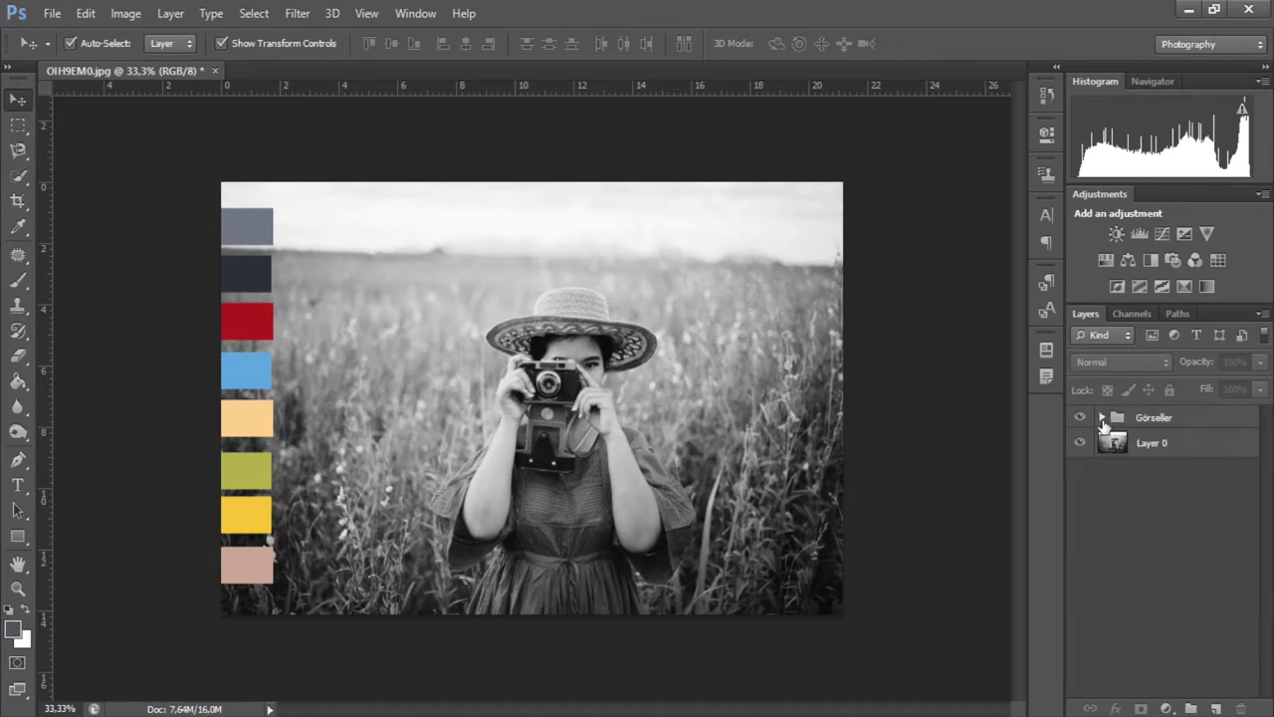
{"action": "left_click", "coordinate": [1160, 419]}
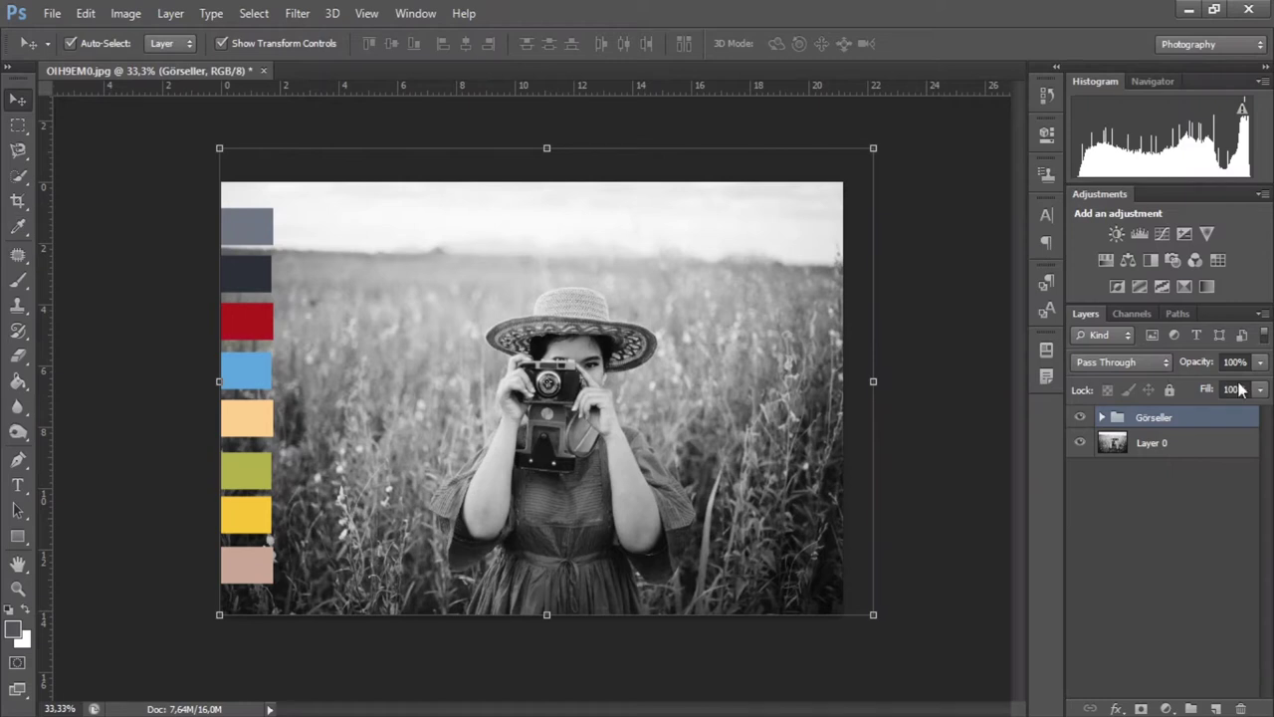
{"action": "left_click", "coordinate": [1170, 390]}
{"action": "left_click", "coordinate": [941, 358]}
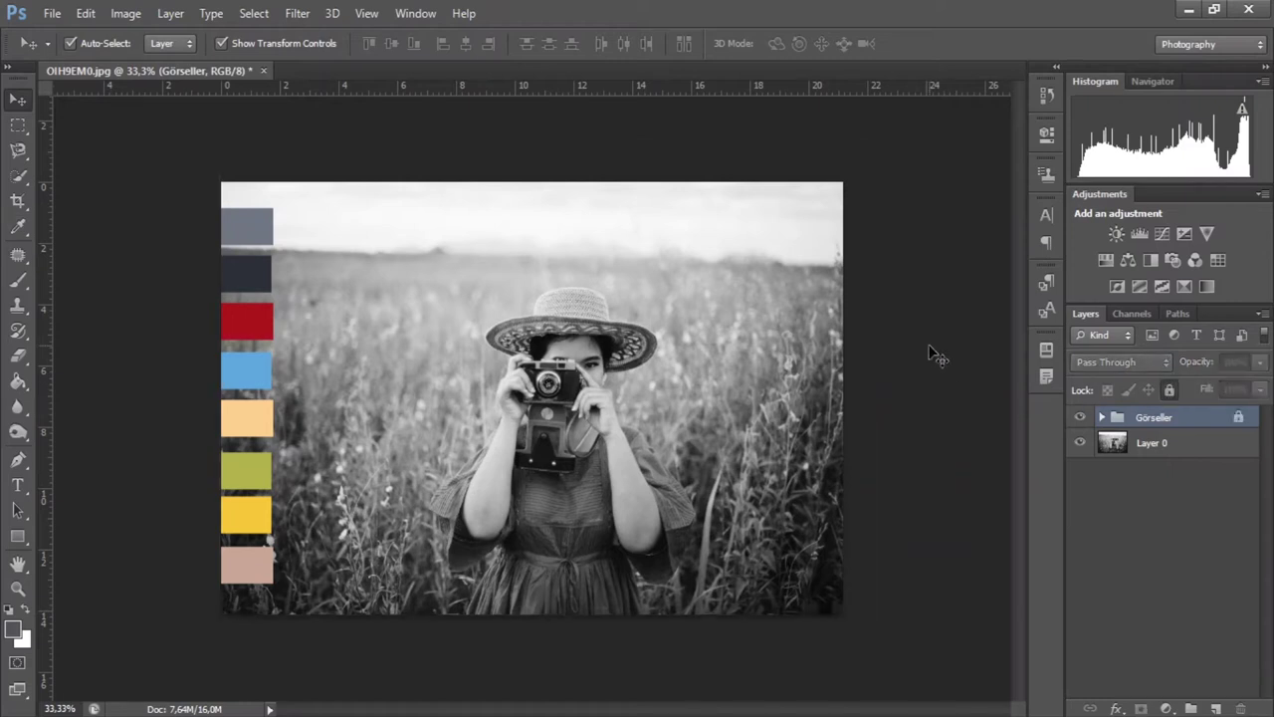
Step: With Layer 0 selected, eyedrop the pink palette swatch as the foreground colour
{"action": "left_click", "coordinate": [649, 370]}
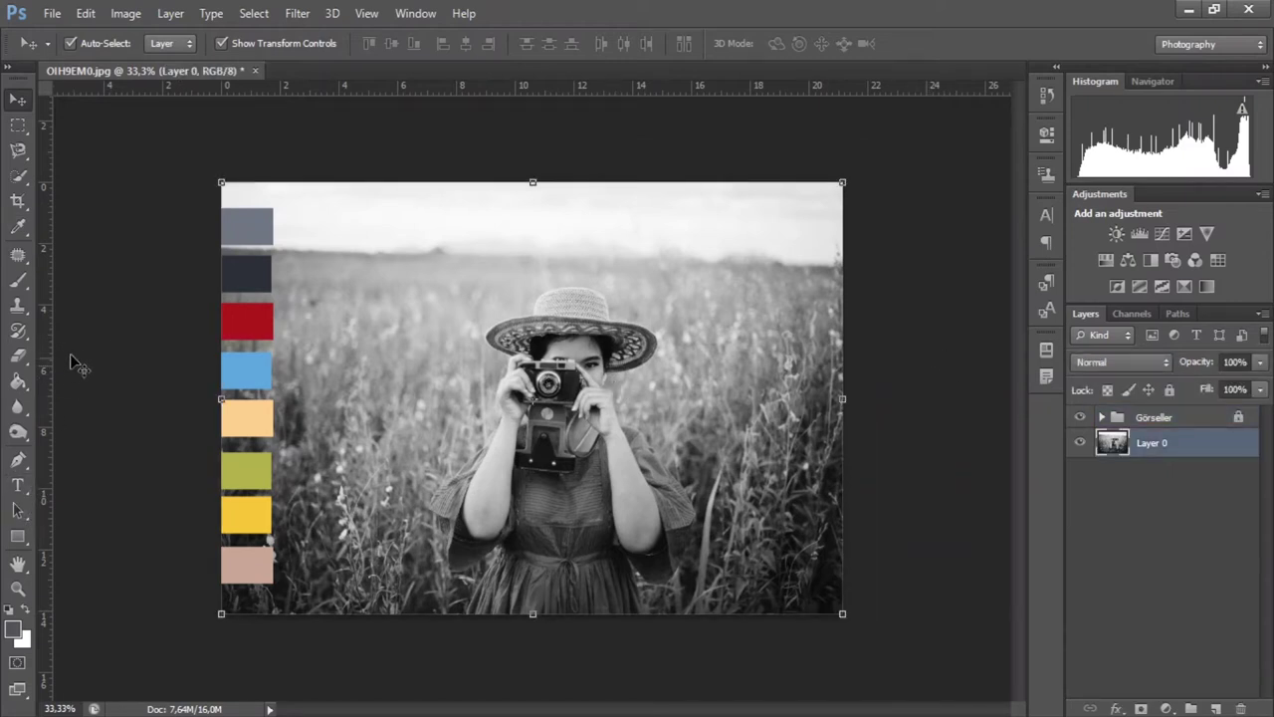
{"action": "left_click", "coordinate": [18, 227]}
{"action": "left_click", "coordinate": [247, 235]}
{"action": "left_click", "coordinate": [255, 282]}
{"action": "left_click", "coordinate": [245, 311]}
{"action": "left_click", "coordinate": [245, 368]}
{"action": "left_click", "coordinate": [244, 428]}
{"action": "left_click", "coordinate": [242, 473]}
{"action": "left_click", "coordinate": [241, 515]}
{"action": "left_click", "coordinate": [251, 565]}
{"action": "left_click", "coordinate": [18, 100]}
{"action": "left_click", "coordinate": [113, 156]}
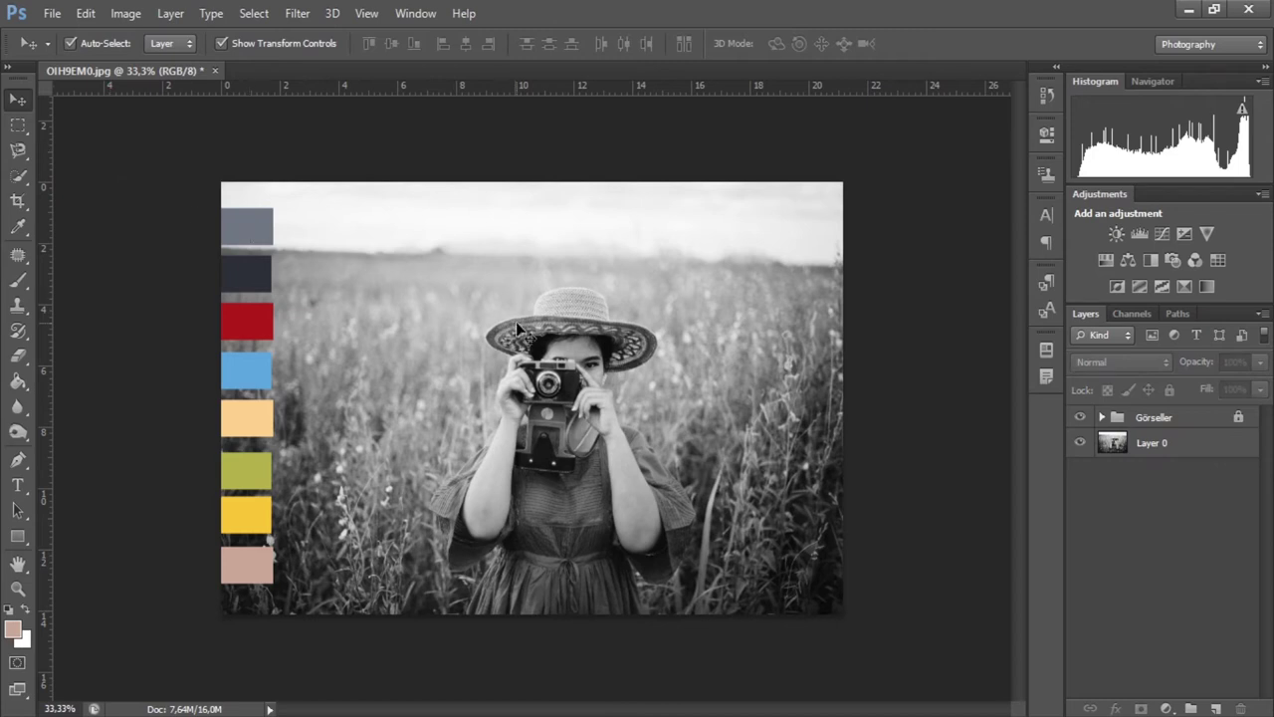
Step: Brush a Quick Selection in Add mode across the whole sky of Layer 0
{"action": "left_click", "coordinate": [486, 330]}
{"action": "key", "text": "z"}
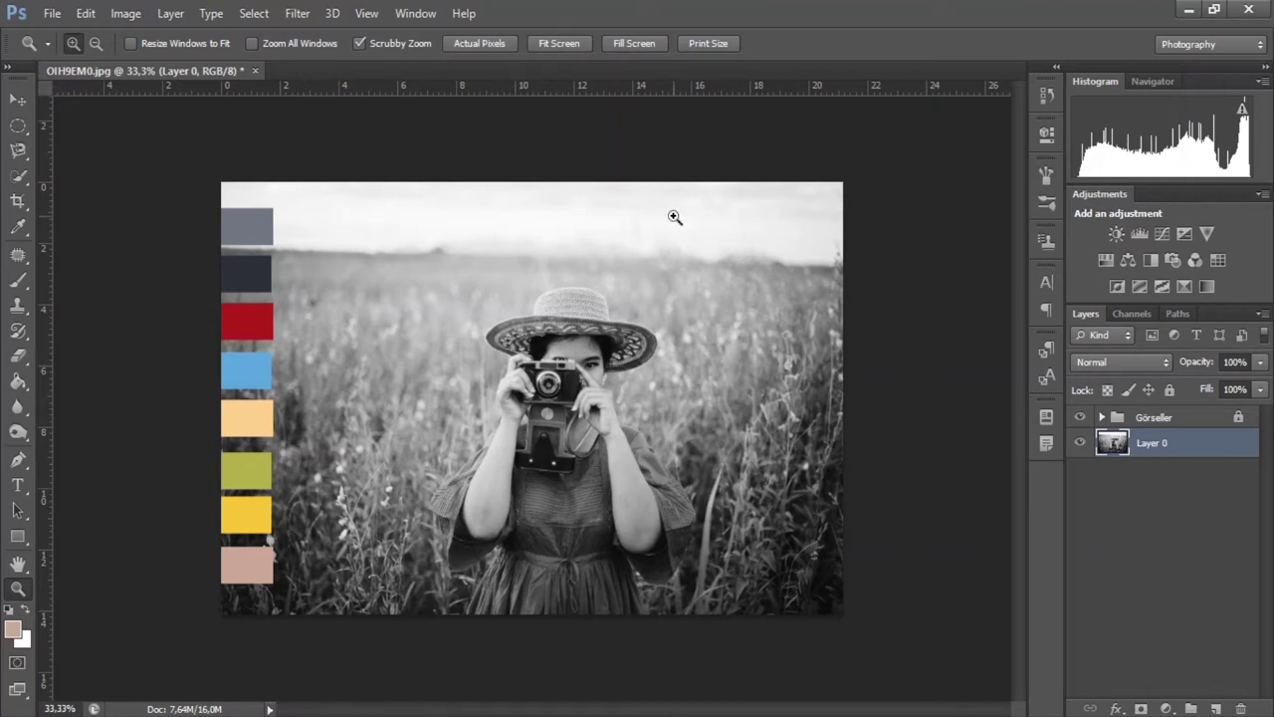
{"action": "left_click", "coordinate": [18, 176]}
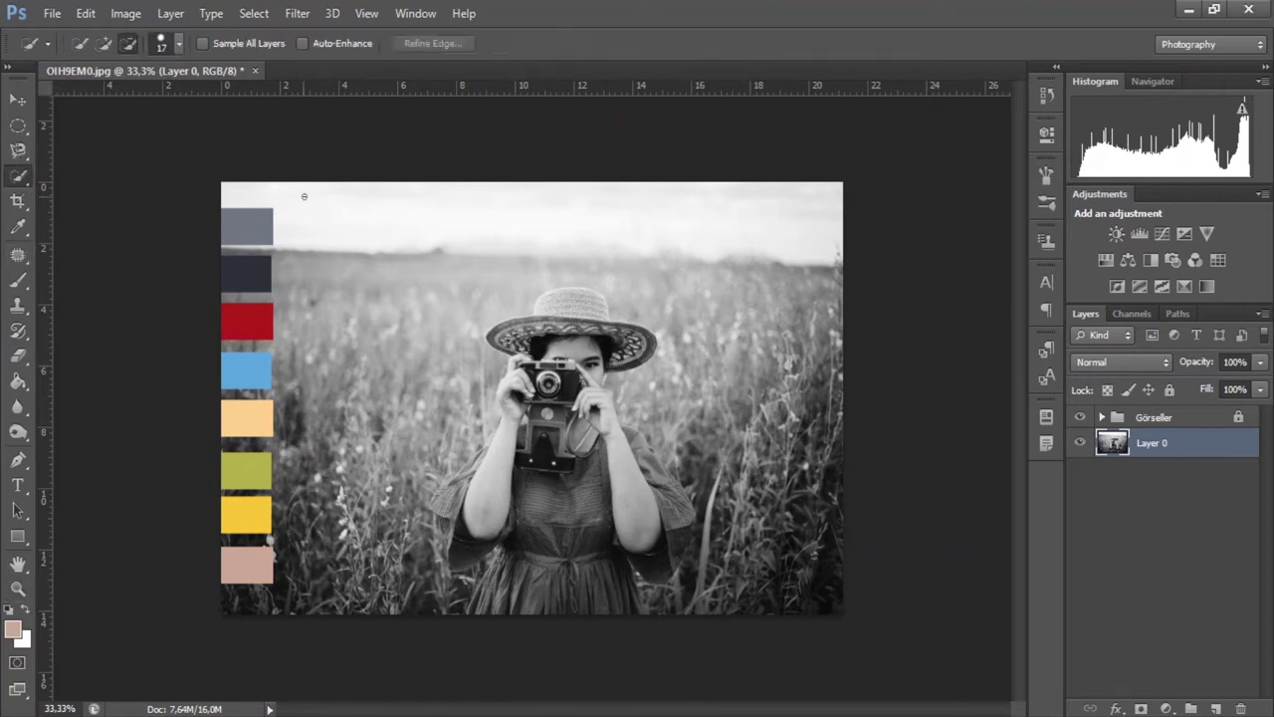
{"action": "left_click", "coordinate": [104, 43]}
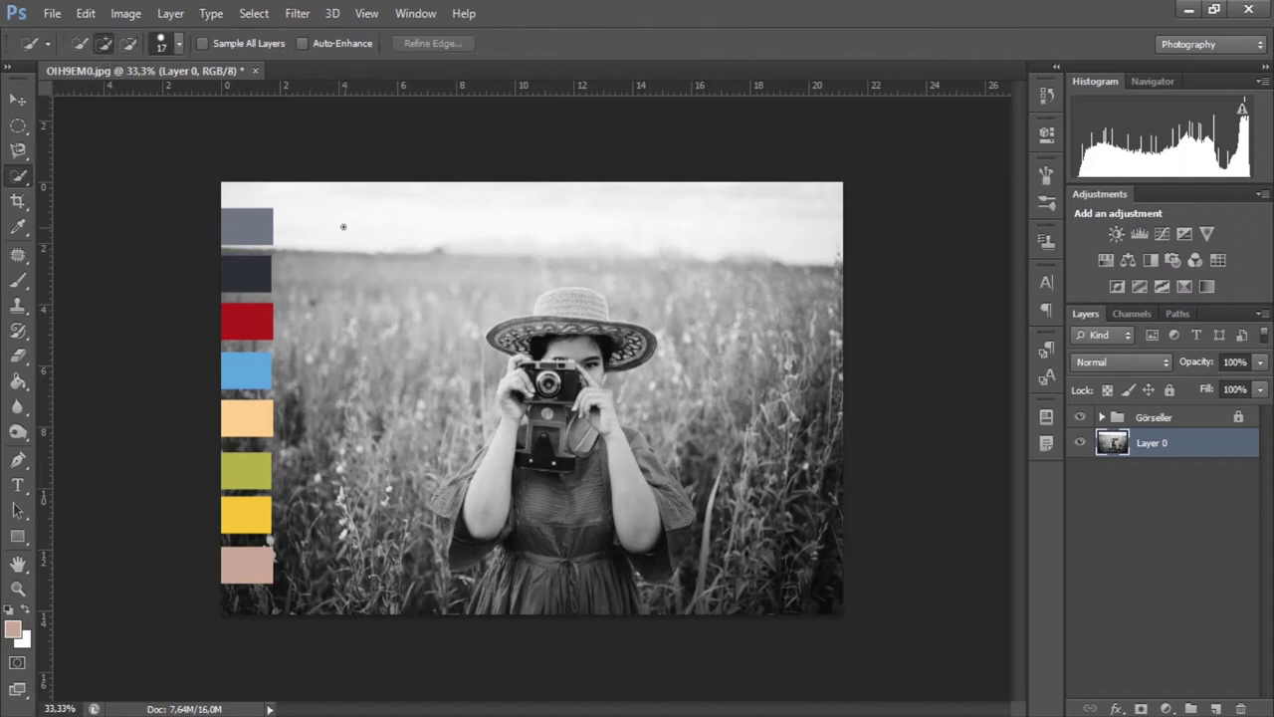
{"action": "left_click_drag", "start_coordinate": [320, 220], "coordinate": [596, 257]}
{"action": "key", "text": "ctrl+d"}
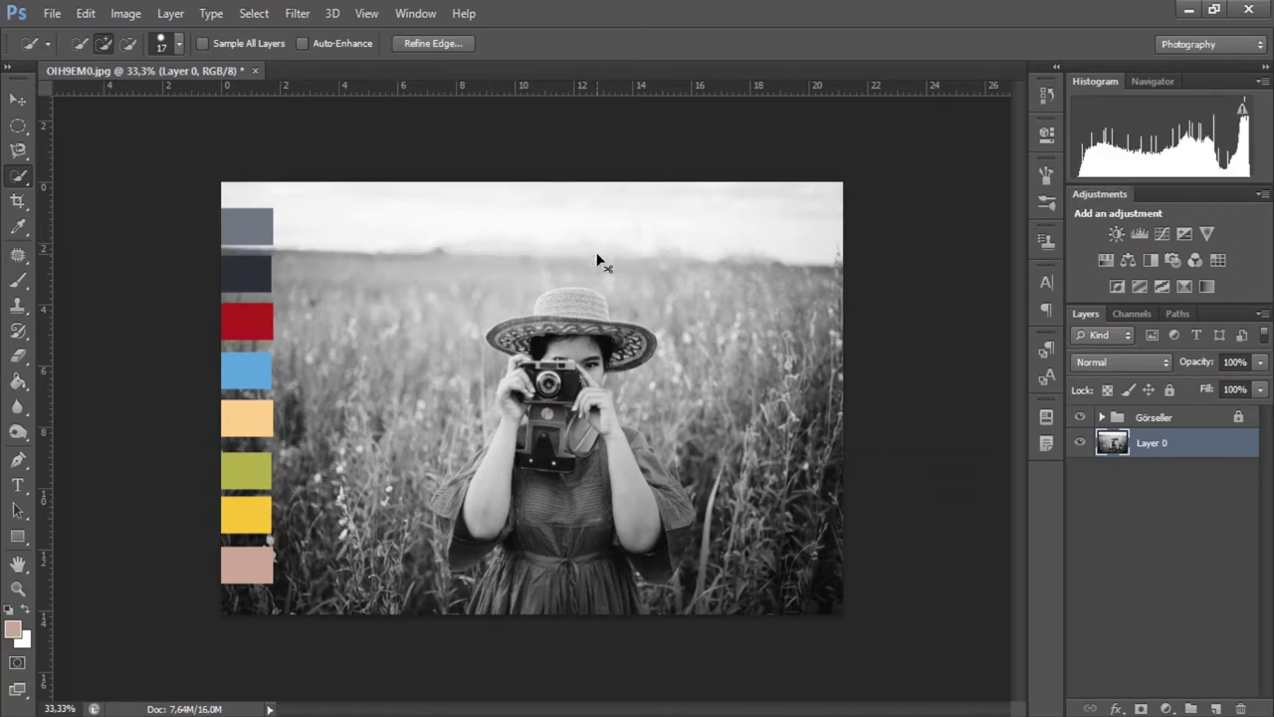
{"action": "left_click_drag", "start_coordinate": [309, 227], "coordinate": [831, 257]}
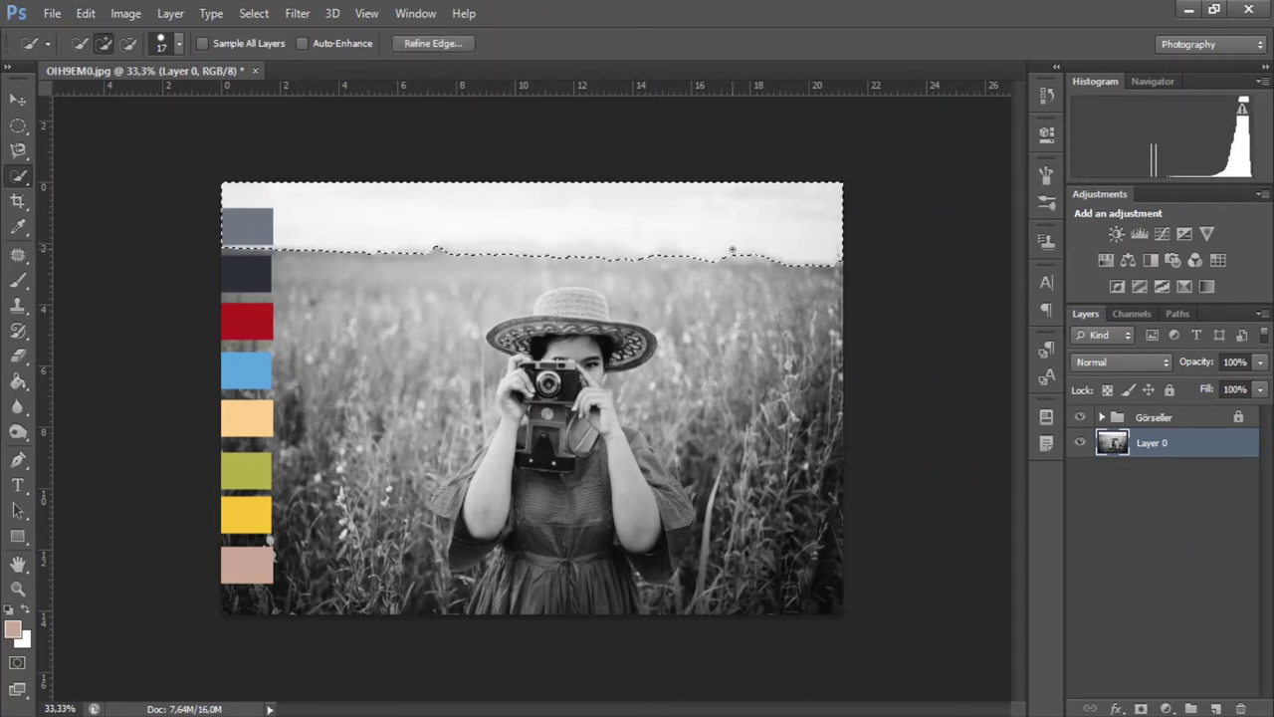
{"action": "left_click", "coordinate": [428, 41]}
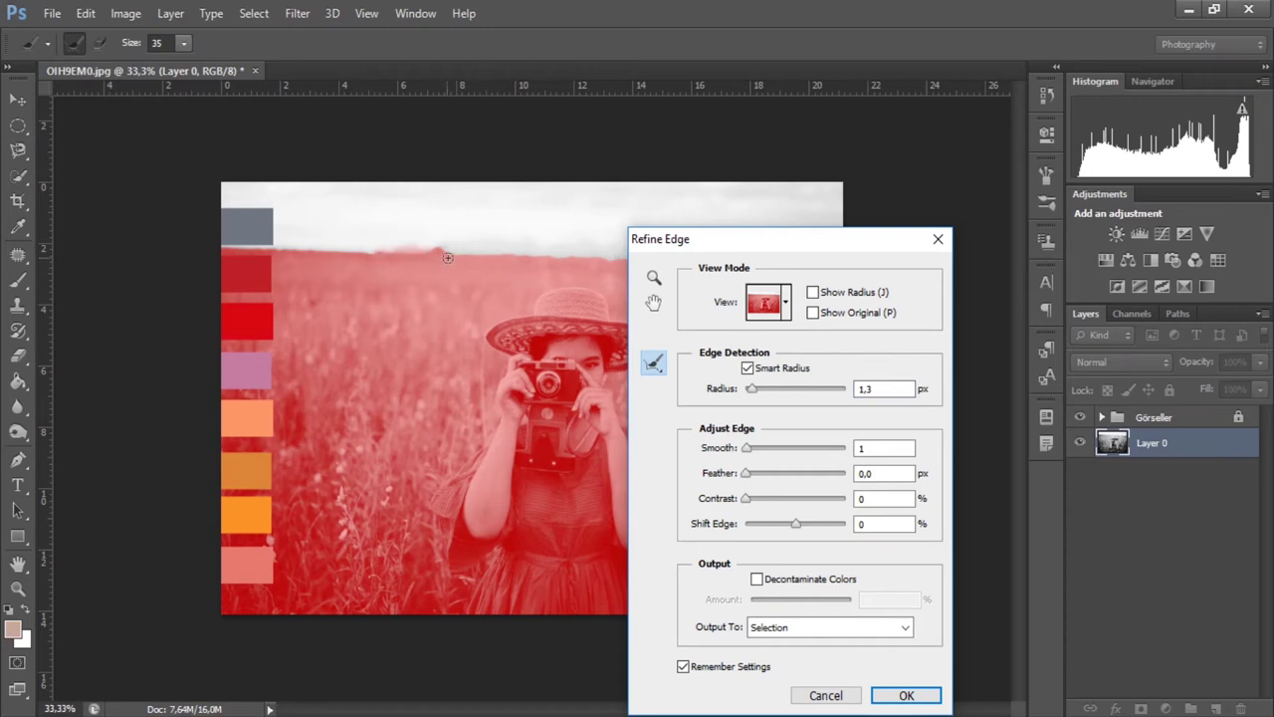
Step: Zoom to 100% on the horizon, paint the Refine Radius along it, and accept Refine Edge
{"action": "mouse_move", "coordinate": [698, 251]}
{"action": "left_mouse_down"}
{"action": "mouse_move", "coordinate": [625, 255]}
{"action": "mouse_move", "coordinate": [829, 280]}
{"action": "left_mouse_up"}
{"action": "left_click", "coordinate": [580, 280]}
{"action": "left_click", "coordinate": [516, 260]}
{"action": "left_click", "coordinate": [429, 225]}
{"action": "left_click", "coordinate": [481, 272]}
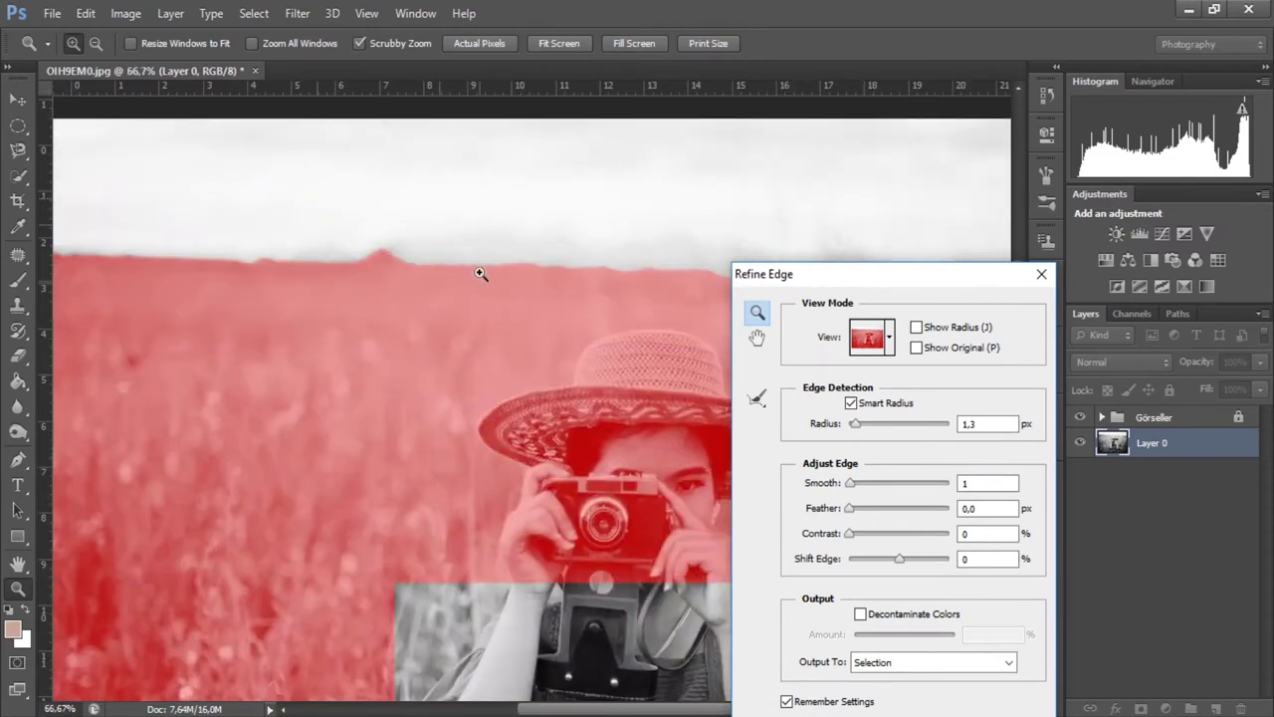
{"action": "mouse_move", "coordinate": [787, 274]}
{"action": "left_mouse_down"}
{"action": "mouse_move", "coordinate": [729, 275]}
{"action": "mouse_move", "coordinate": [510, 210]}
{"action": "mouse_move", "coordinate": [496, 174]}
{"action": "left_mouse_up"}
{"action": "left_click_drag", "start_coordinate": [695, 710], "coordinate": [854, 710]}
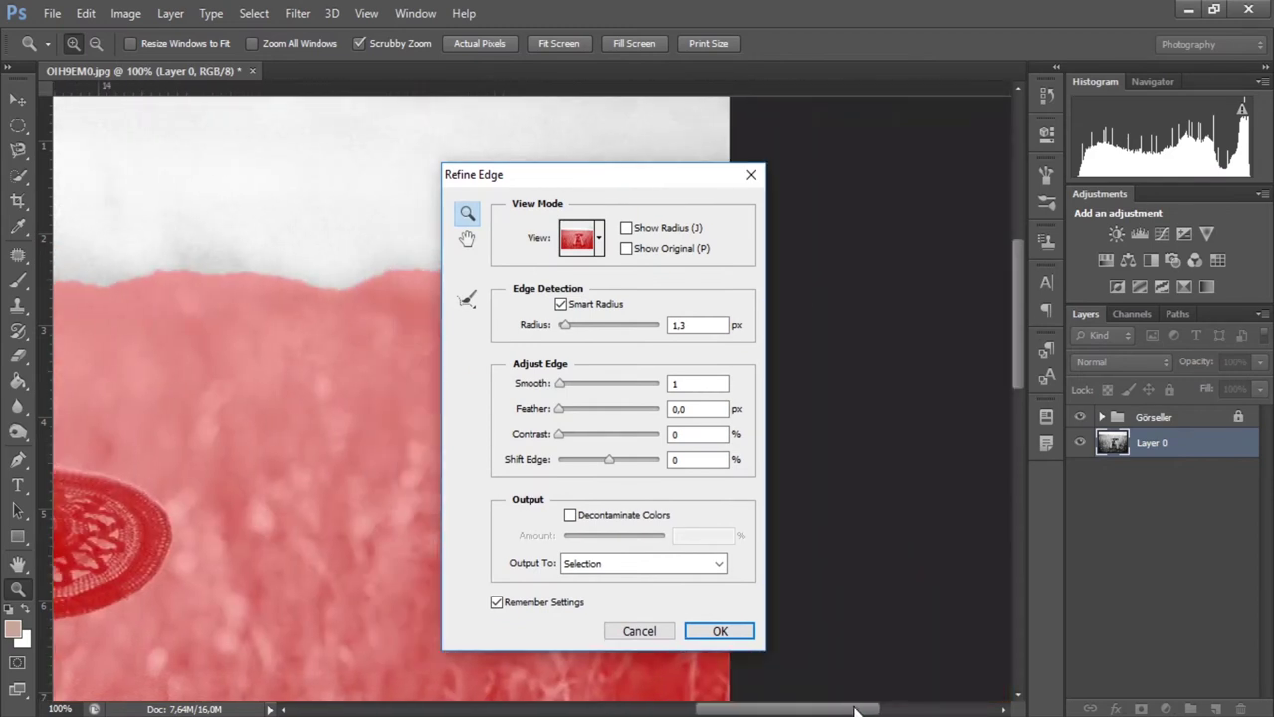
{"action": "left_click", "coordinate": [470, 301]}
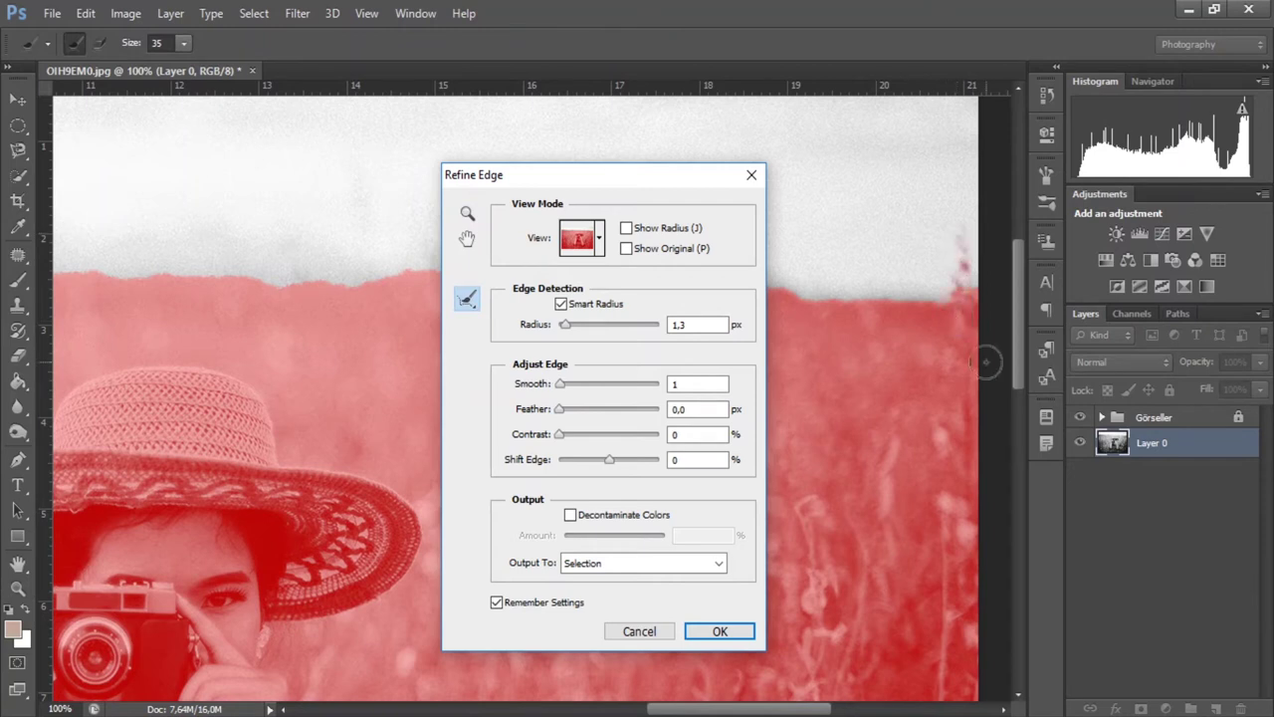
{"action": "mouse_move", "coordinate": [595, 185]}
{"action": "left_mouse_down"}
{"action": "mouse_move", "coordinate": [415, 470]}
{"action": "mouse_move", "coordinate": [674, 418]}
{"action": "mouse_move", "coordinate": [856, 269]}
{"action": "left_mouse_up"}
{"action": "left_click_drag", "start_coordinate": [657, 710], "coordinate": [451, 706]}
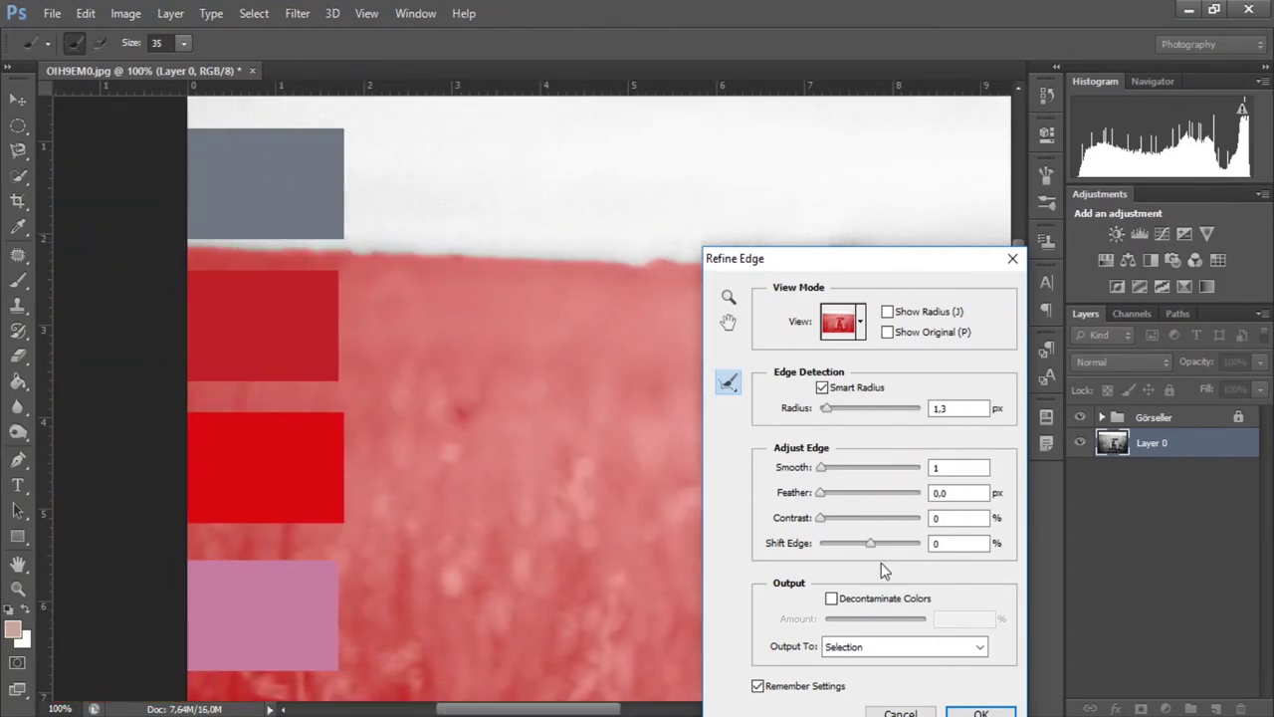
{"action": "left_click", "coordinate": [981, 713]}
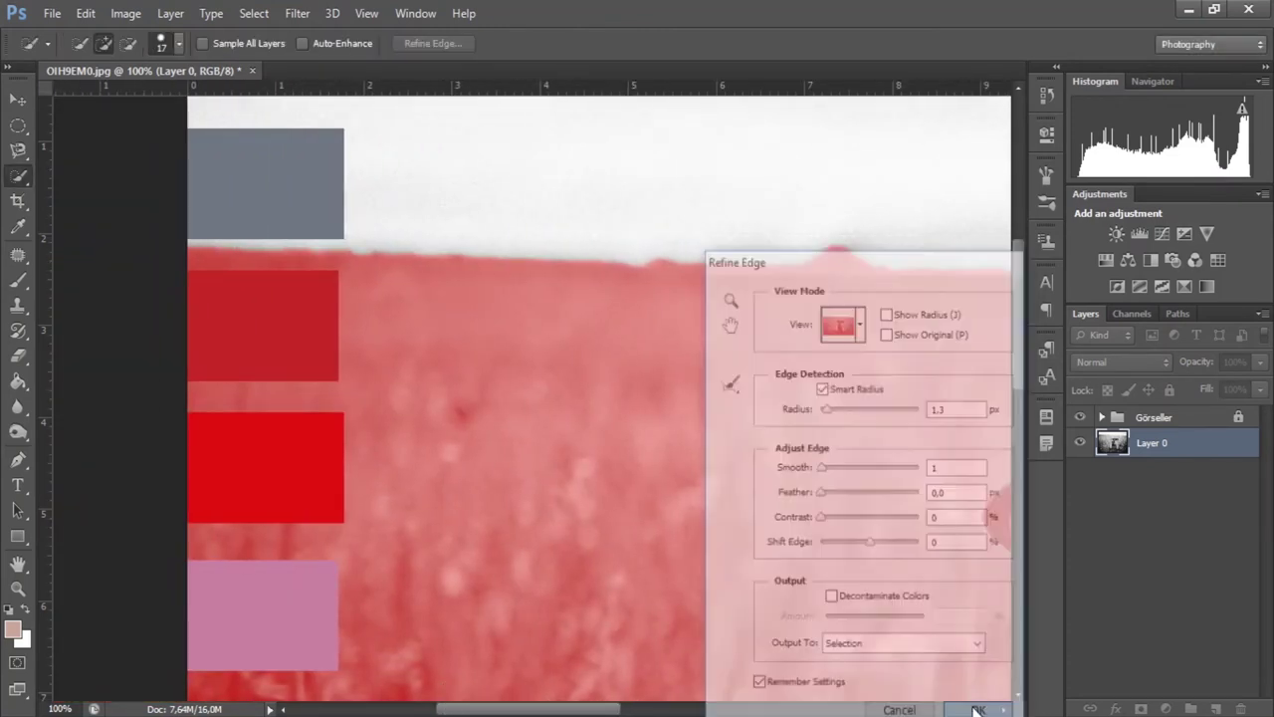
Step: Add a Solid Color fill sampled from the blue swatch over the sky in Color blend mode
{"action": "left_click", "coordinate": [1141, 705]}
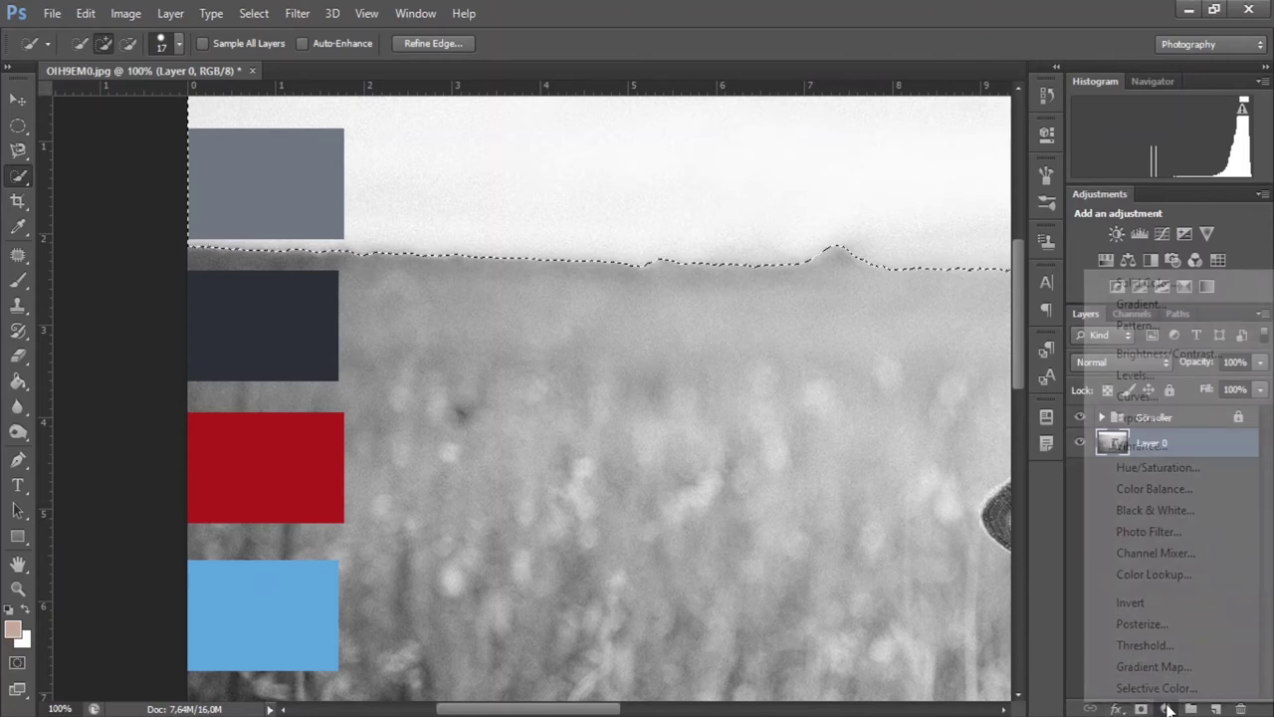
{"action": "left_click", "coordinate": [1168, 284]}
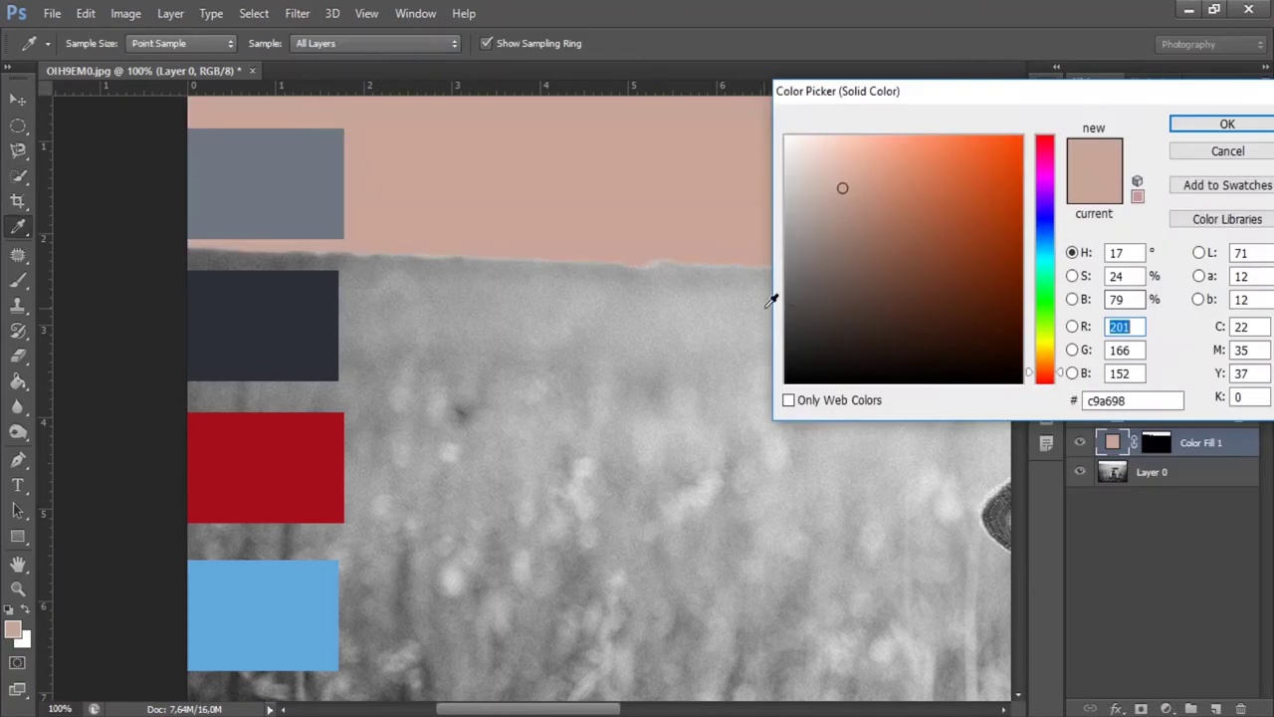
{"action": "left_click", "coordinate": [286, 577]}
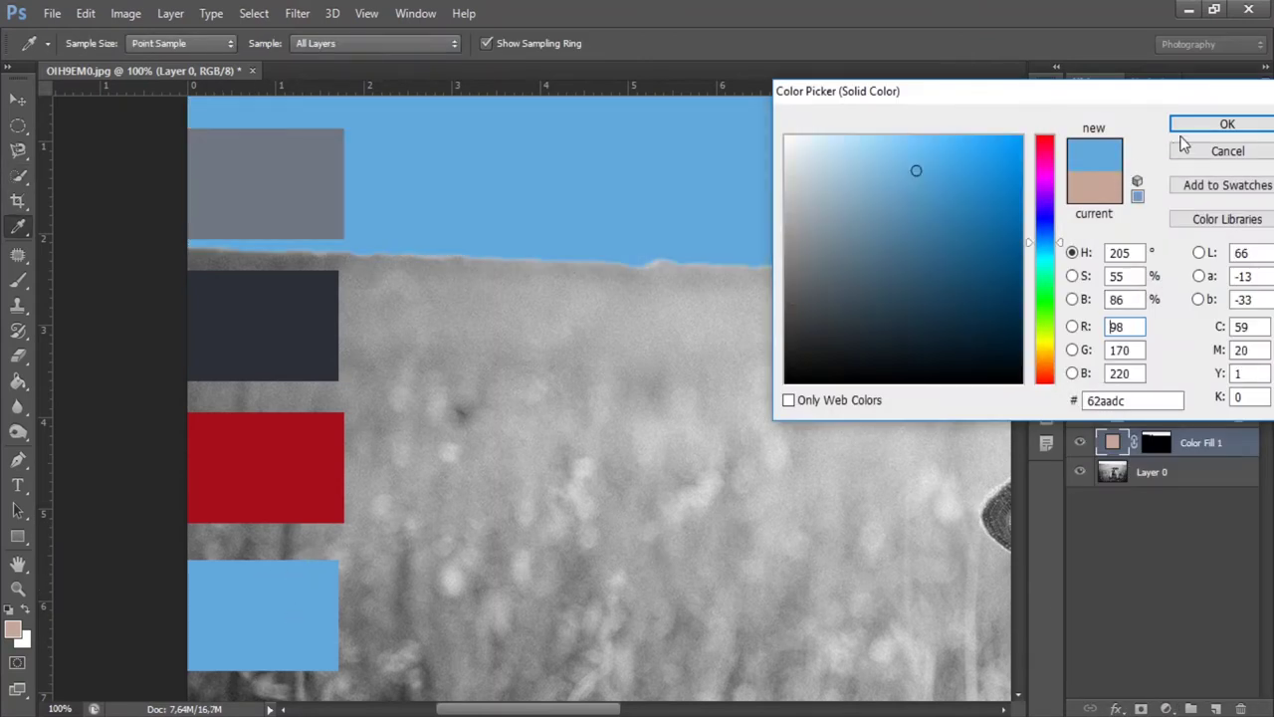
{"action": "left_click", "coordinate": [1186, 125]}
{"action": "left_click", "coordinate": [18, 589]}
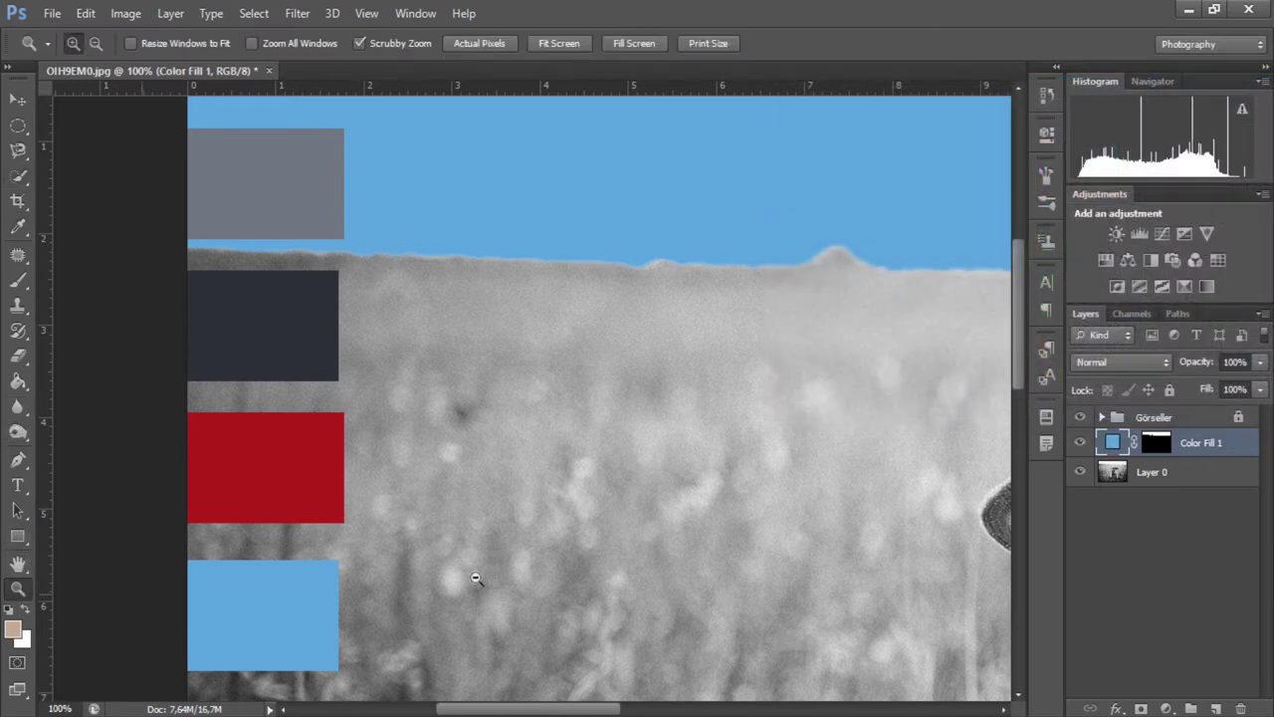
{"action": "left_click", "coordinate": [538, 567], "text": "alt"}
{"action": "left_click", "coordinate": [538, 568], "text": "alt"}
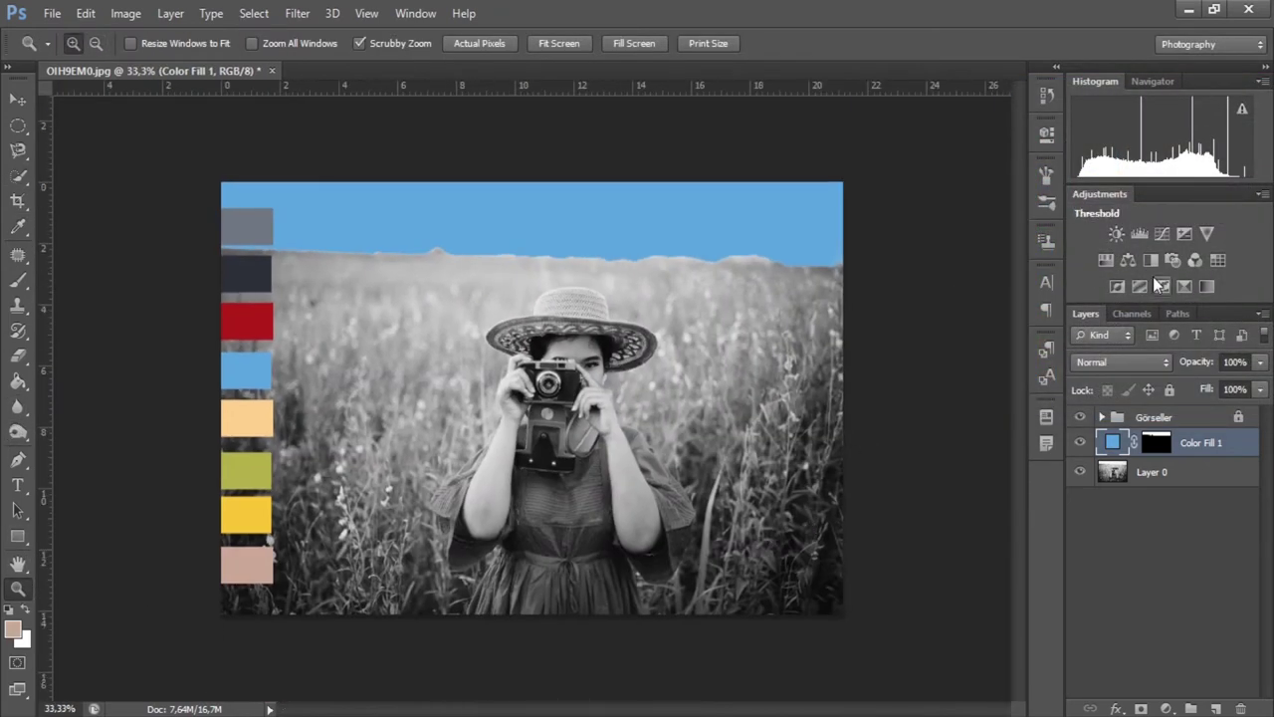
{"action": "left_click", "coordinate": [1115, 362]}
{"action": "left_click", "coordinate": [1105, 469]}
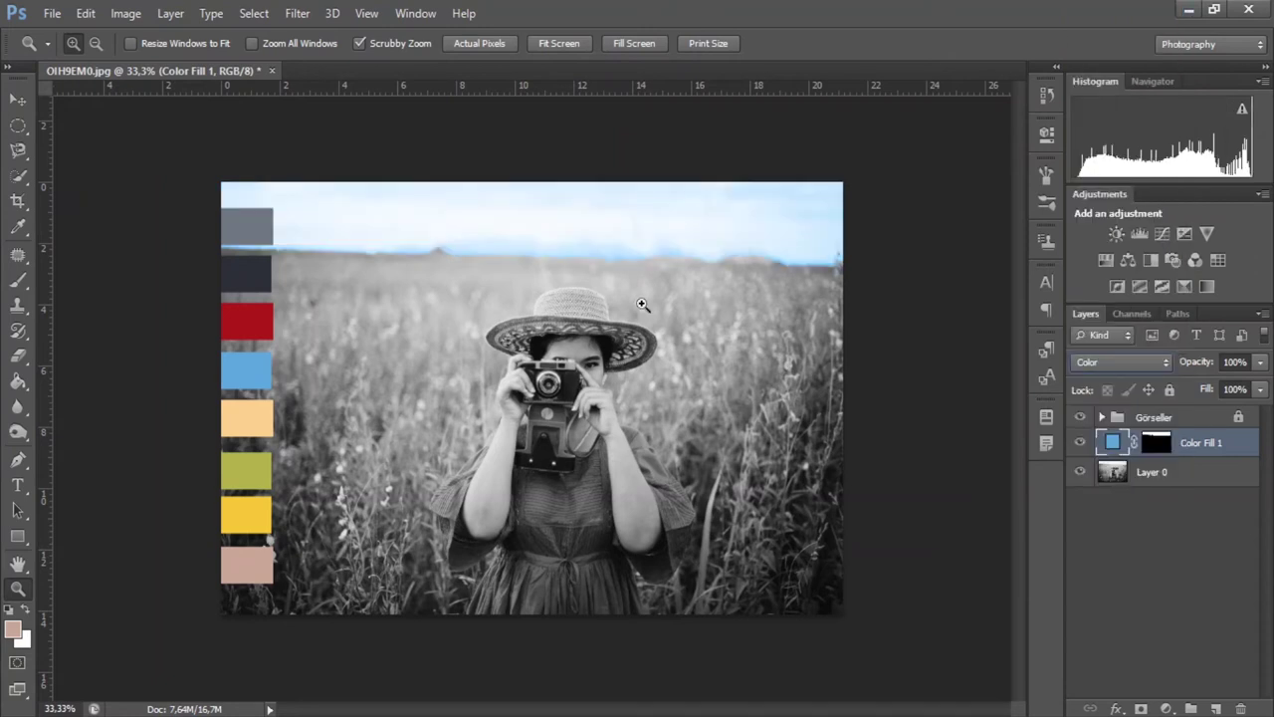
{"action": "left_click", "coordinate": [18, 100]}
{"action": "left_click", "coordinate": [418, 159]}
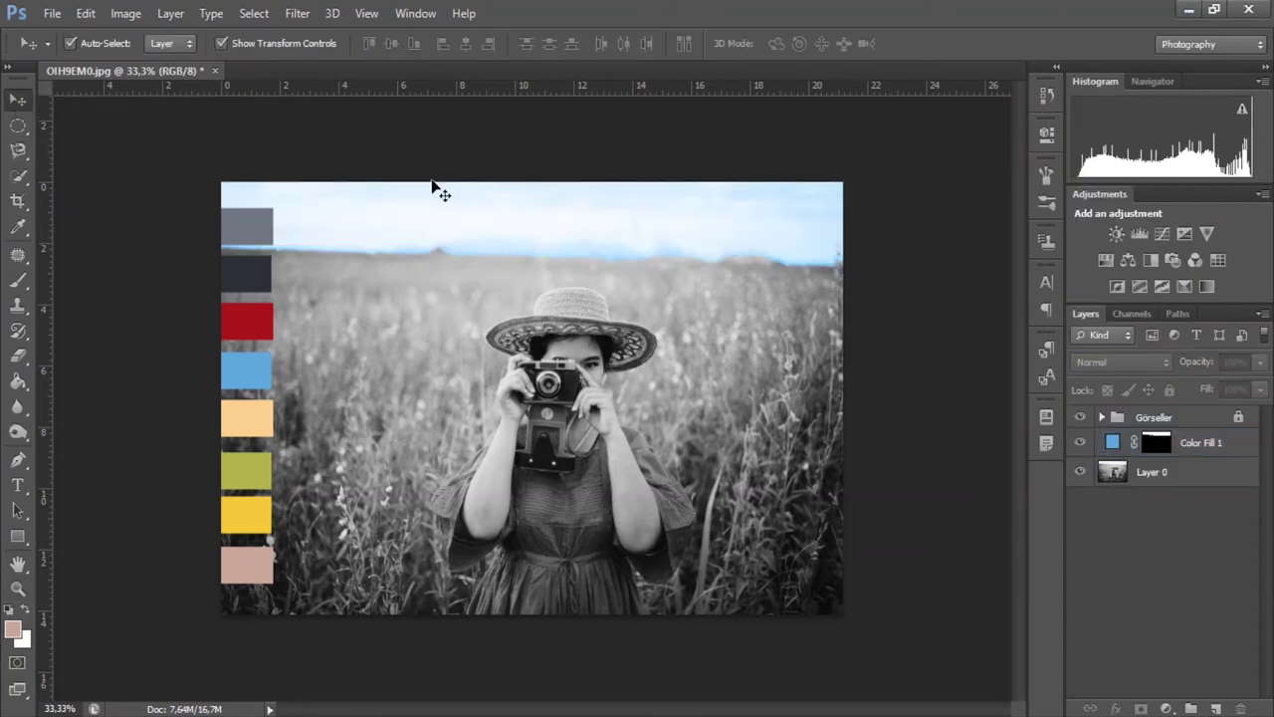
Step: Group Color Fill 1 into a group named gökyüzü, collapse it and lock it
{"action": "left_click", "coordinate": [1117, 446]}
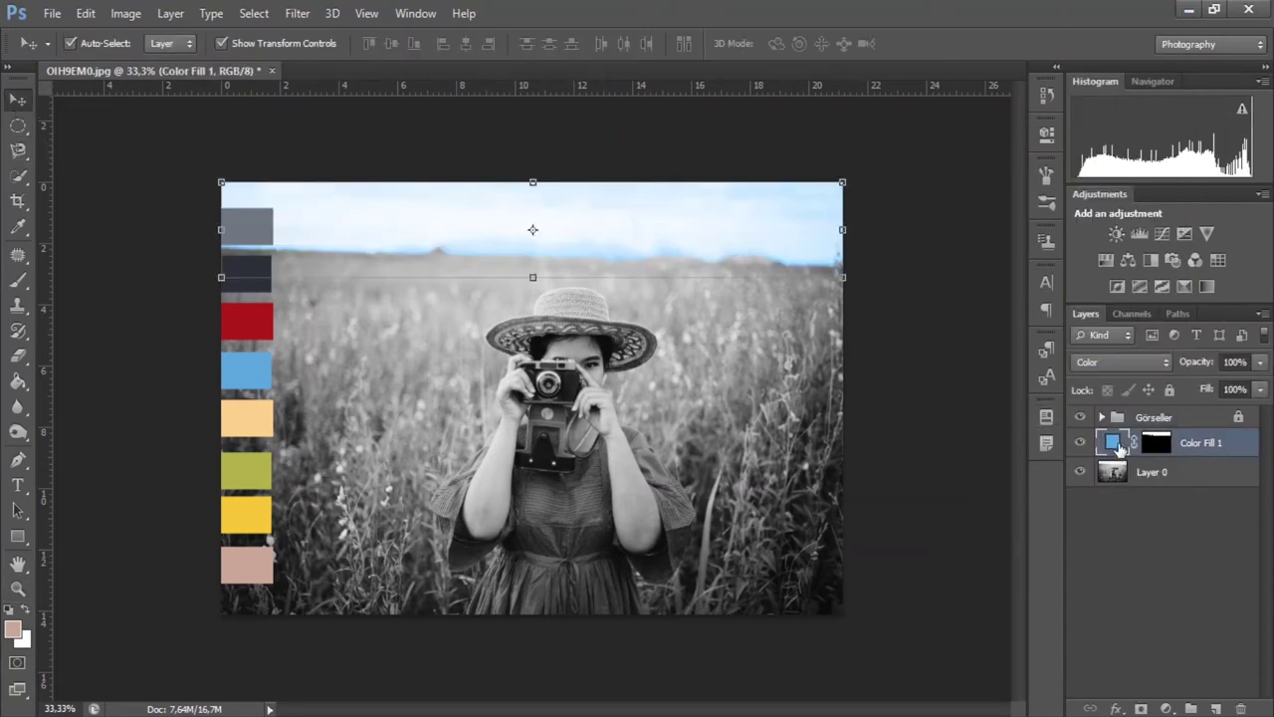
{"action": "key", "text": "ctrl+g"}
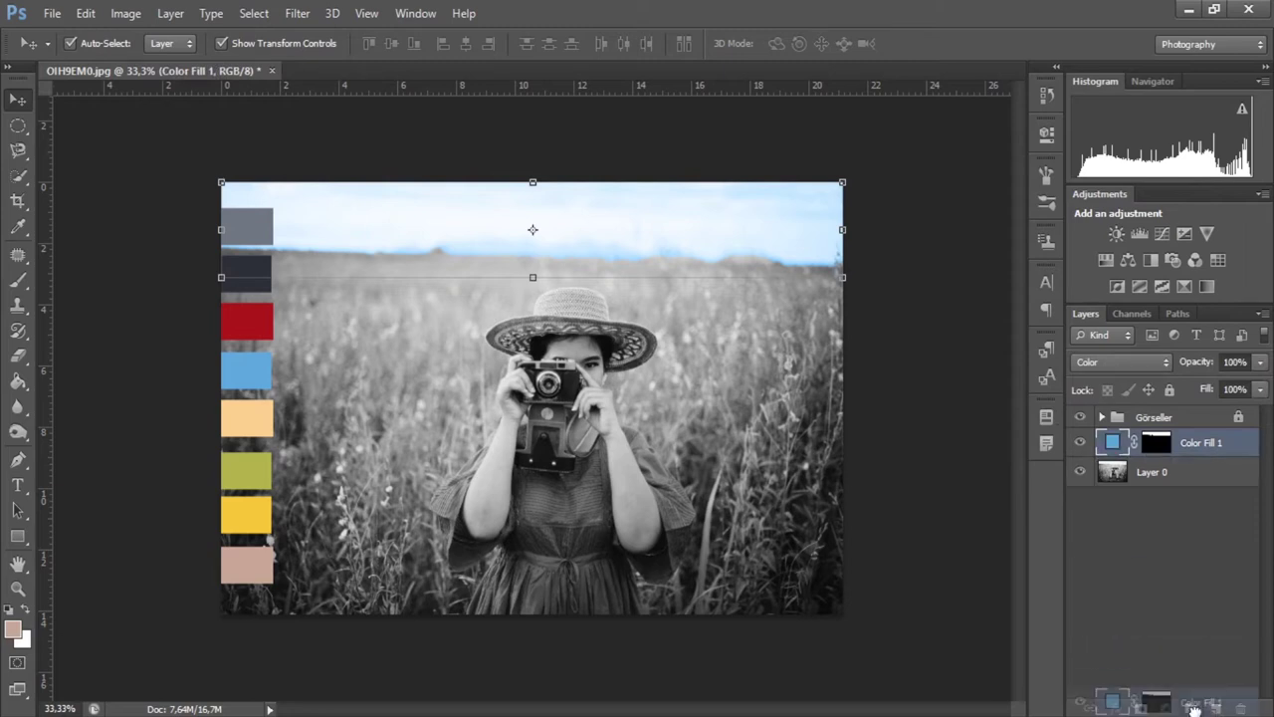
{"action": "double_click", "coordinate": [1156, 442]}
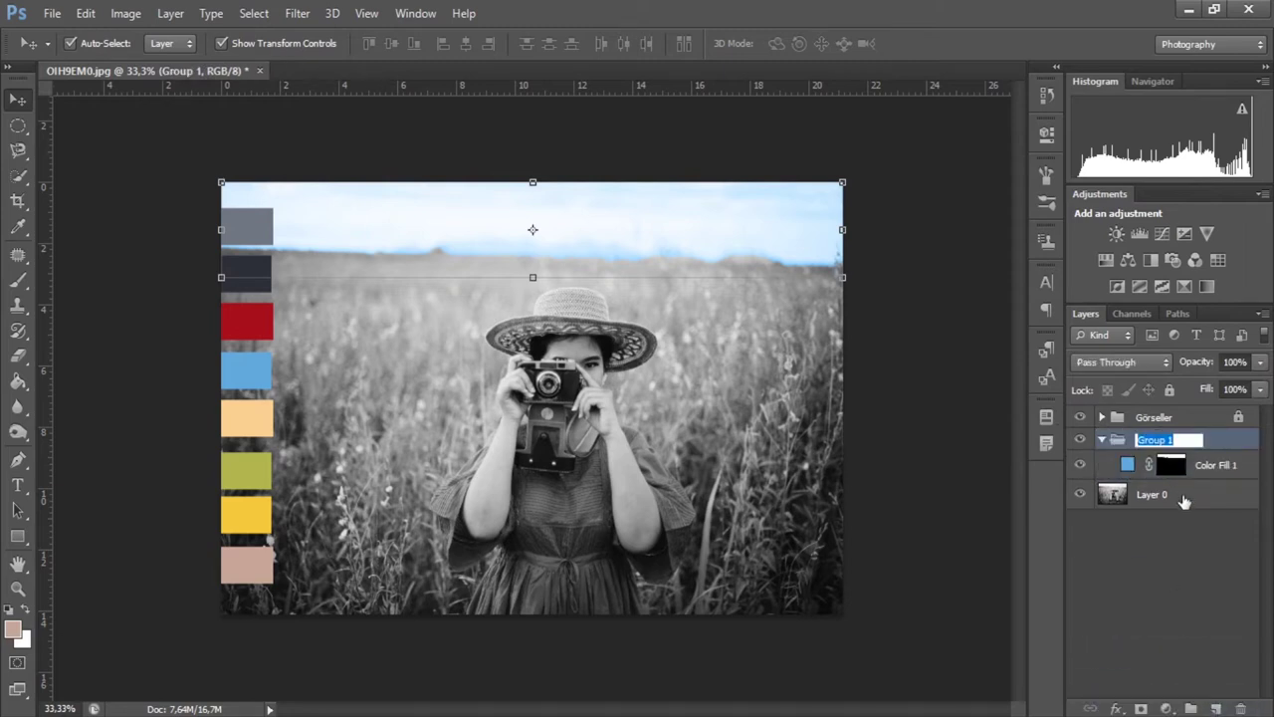
{"action": "type", "text": "g"}
{"action": "left_click", "coordinate": [1161, 539]}
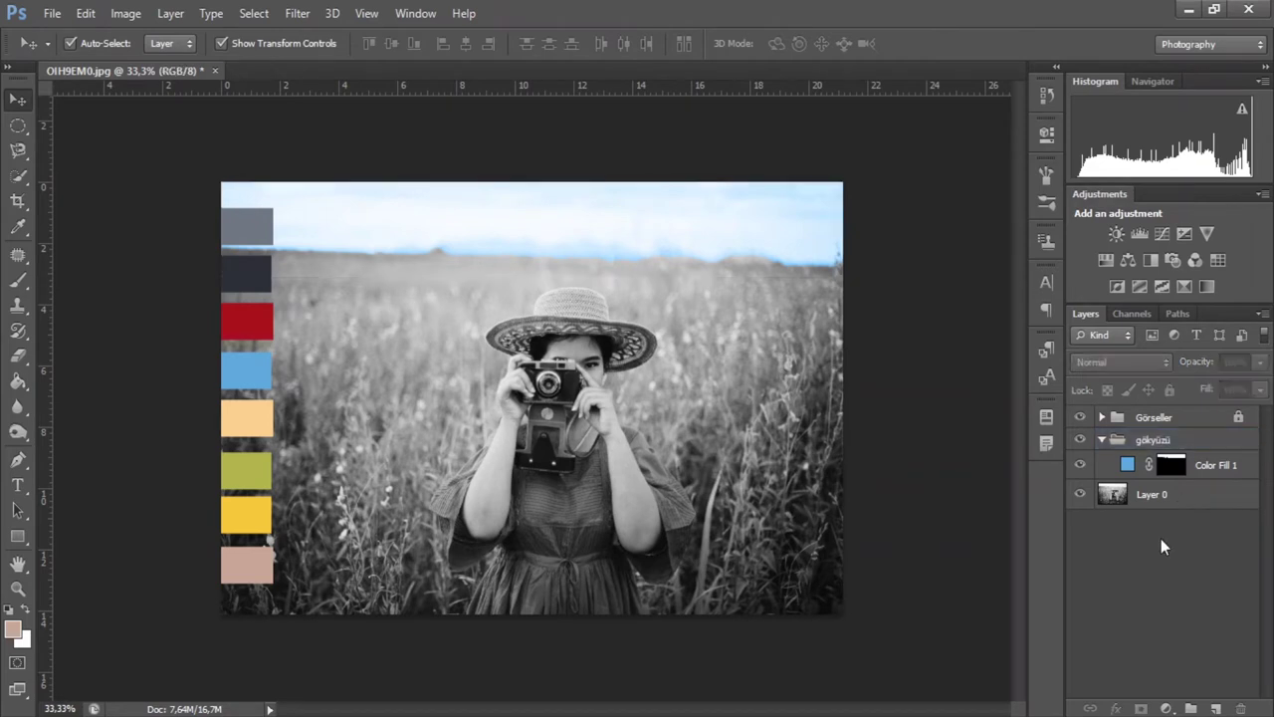
{"action": "left_click", "coordinate": [1101, 439]}
{"action": "left_click", "coordinate": [1127, 443]}
{"action": "key", "text": "ctrl+slash"}
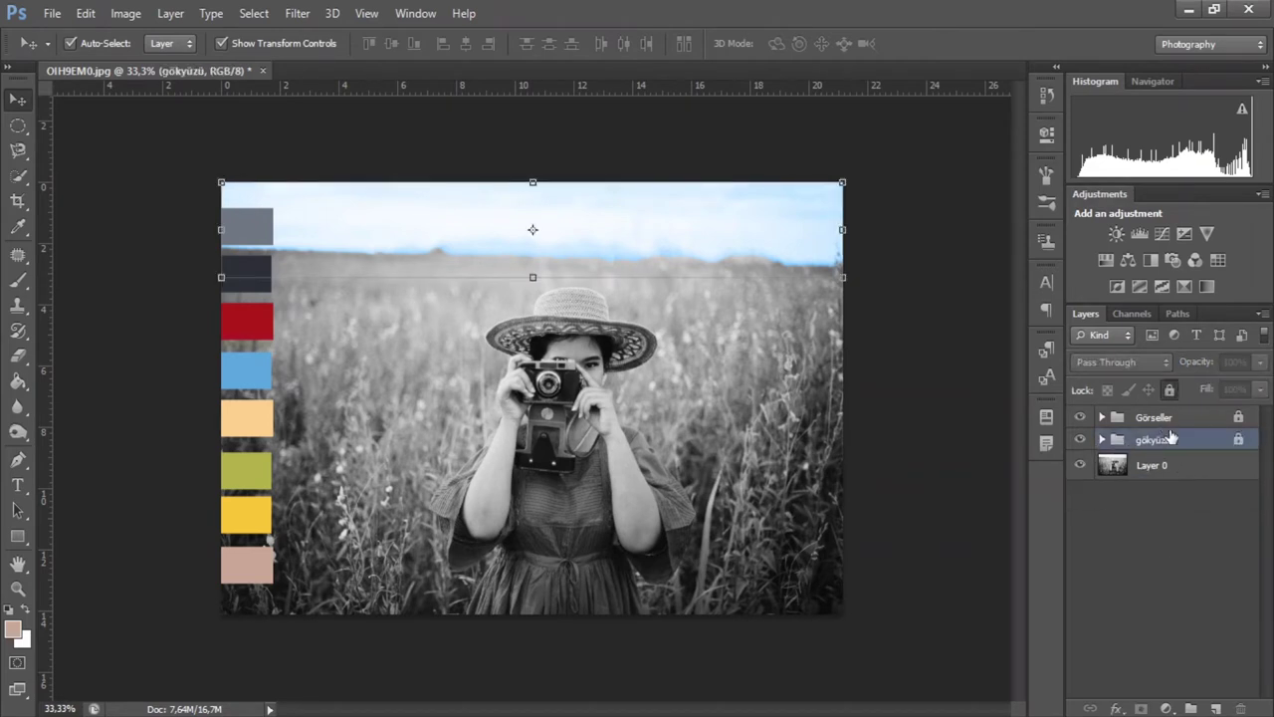
{"action": "left_click", "coordinate": [1149, 468]}
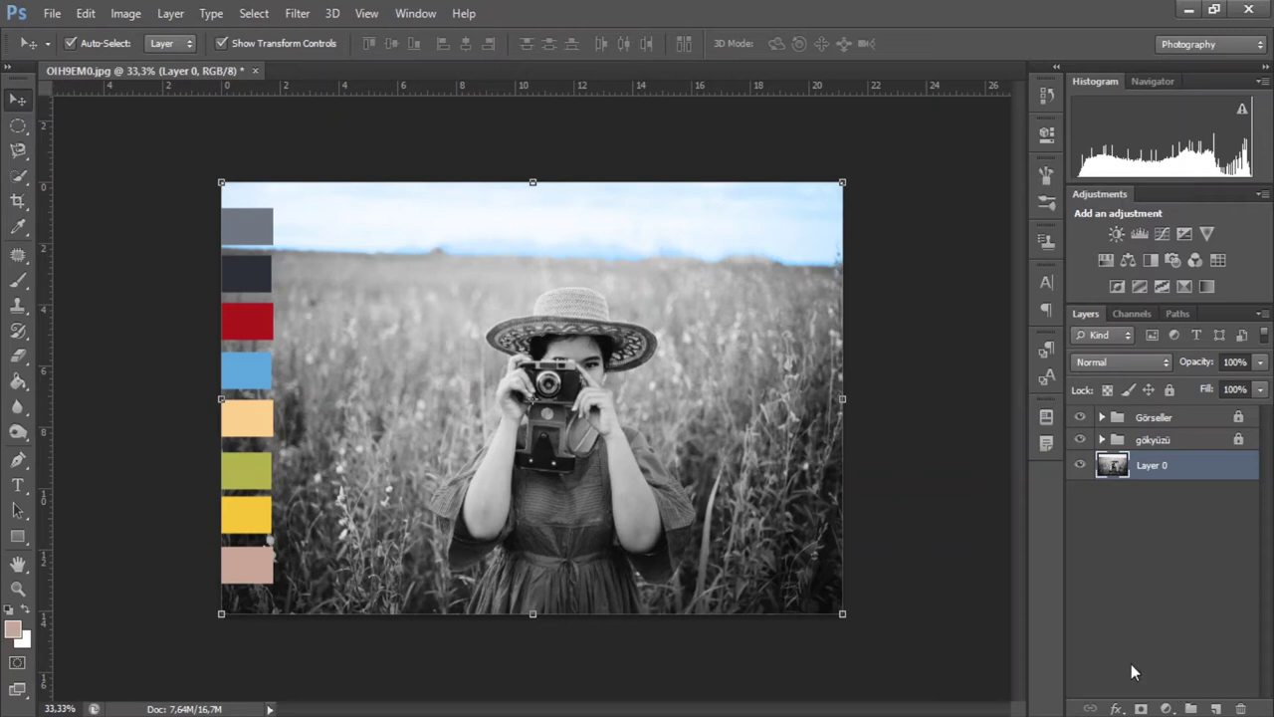
Step: Add an olive Solid Color fill in Color mode, keeping the gökyüzü group above it
{"action": "left_click", "coordinate": [1157, 707]}
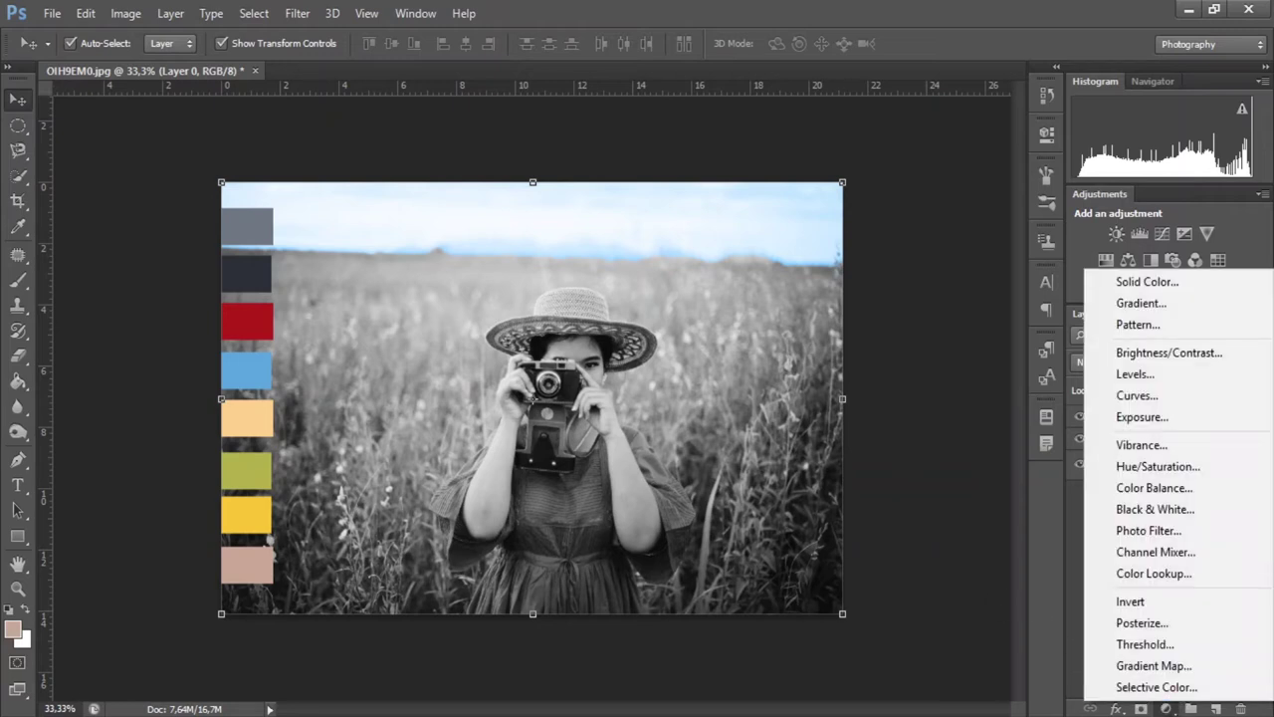
{"action": "left_click", "coordinate": [1144, 281]}
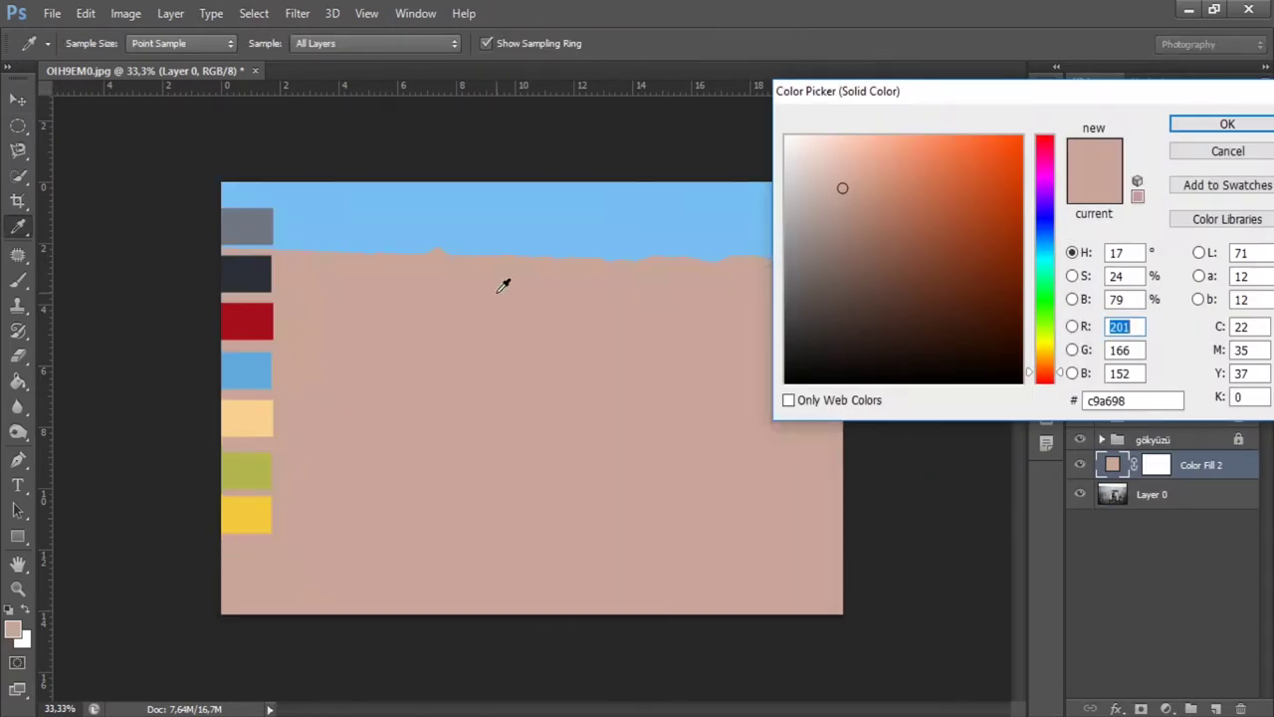
{"action": "left_click", "coordinate": [265, 458]}
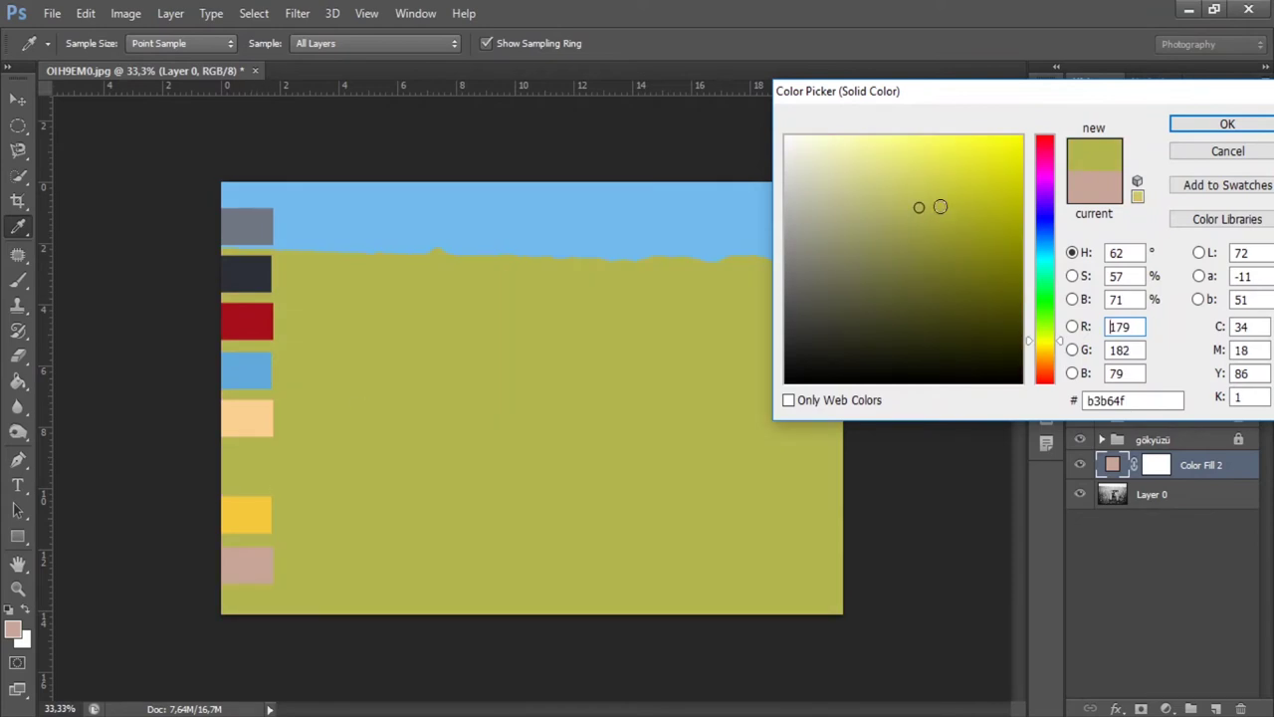
{"action": "left_click", "coordinate": [1198, 123]}
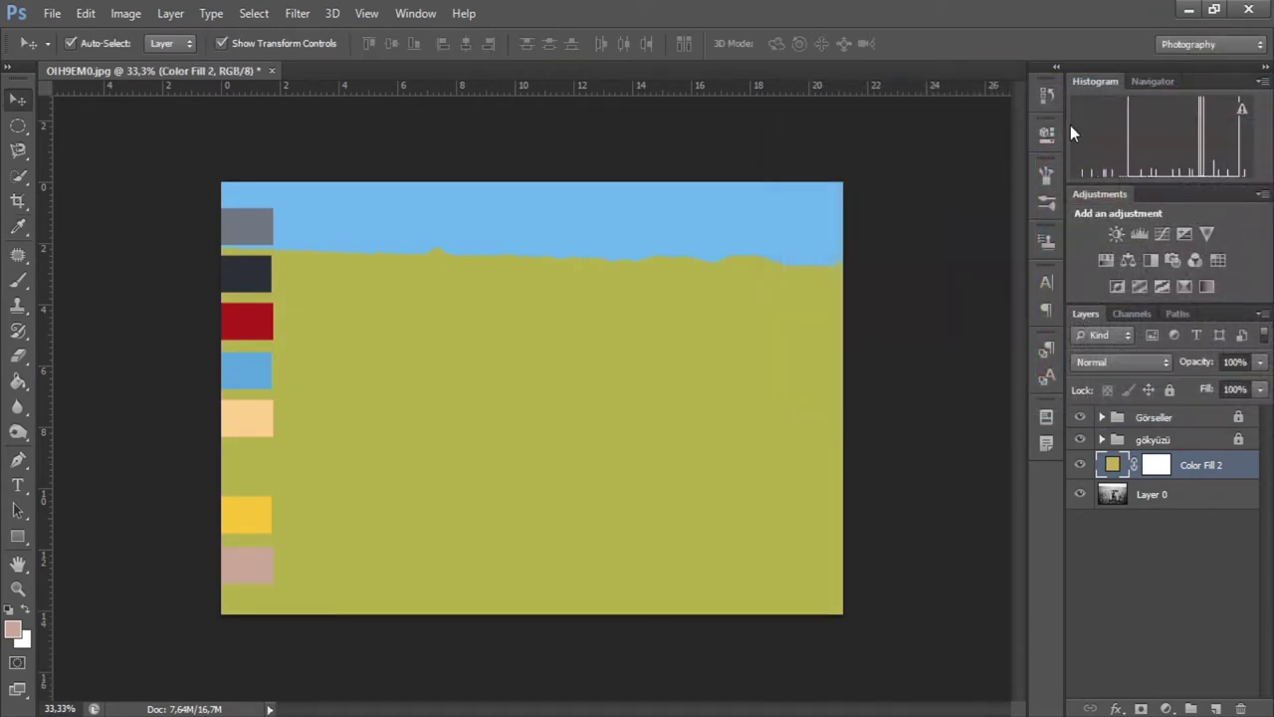
{"action": "left_click", "coordinate": [1099, 362]}
{"action": "left_click", "coordinate": [1115, 475]}
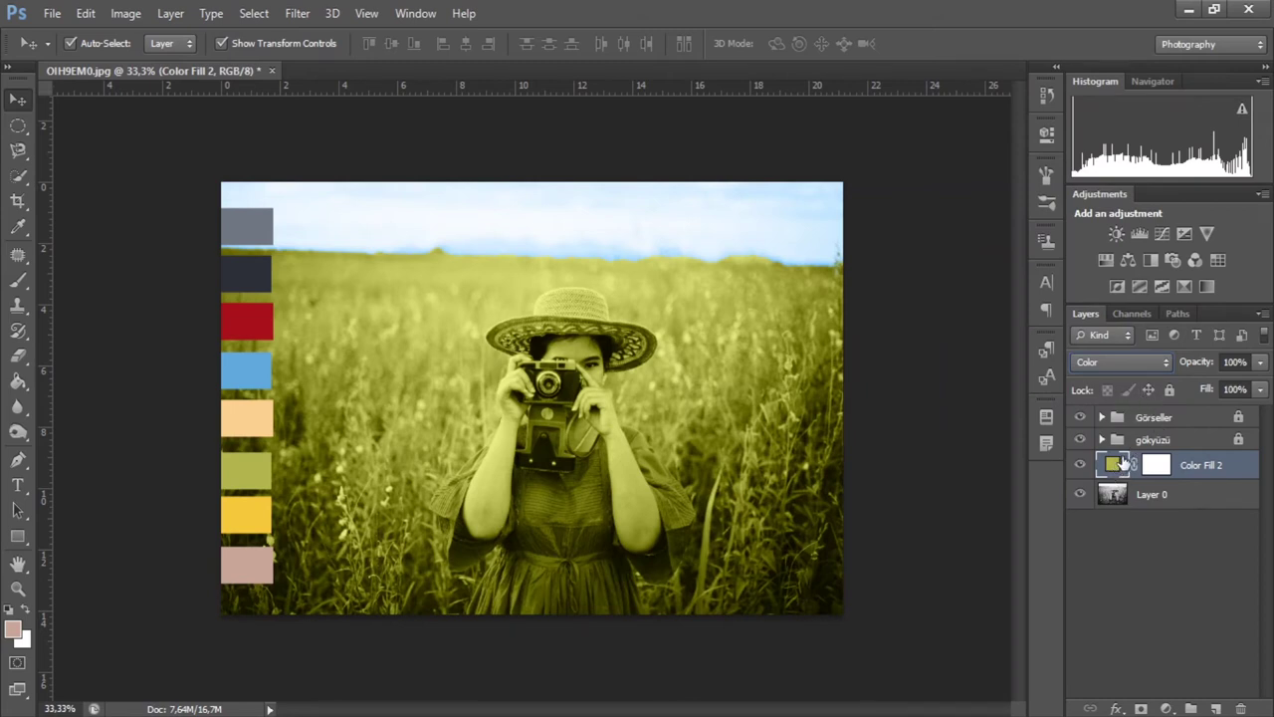
{"action": "left_click_drag", "start_coordinate": [1126, 444], "coordinate": [1128, 484]}
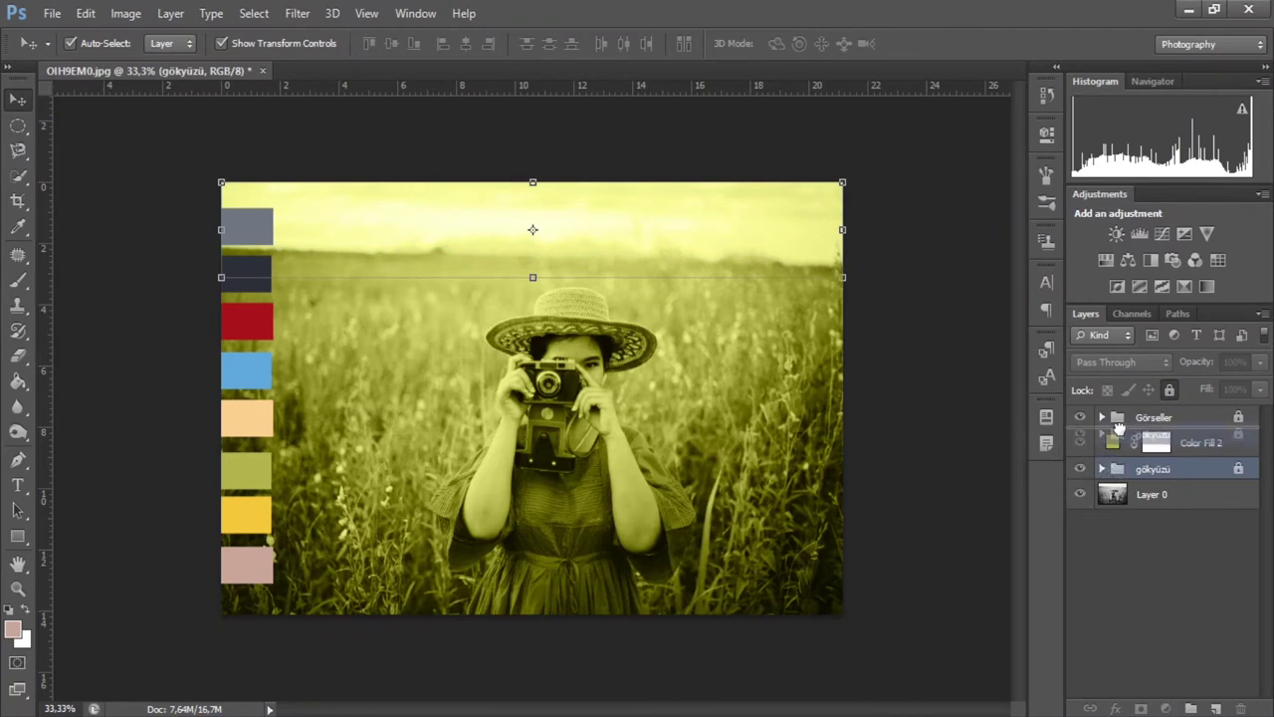
{"action": "left_click_drag", "start_coordinate": [1115, 470], "coordinate": [1120, 438]}
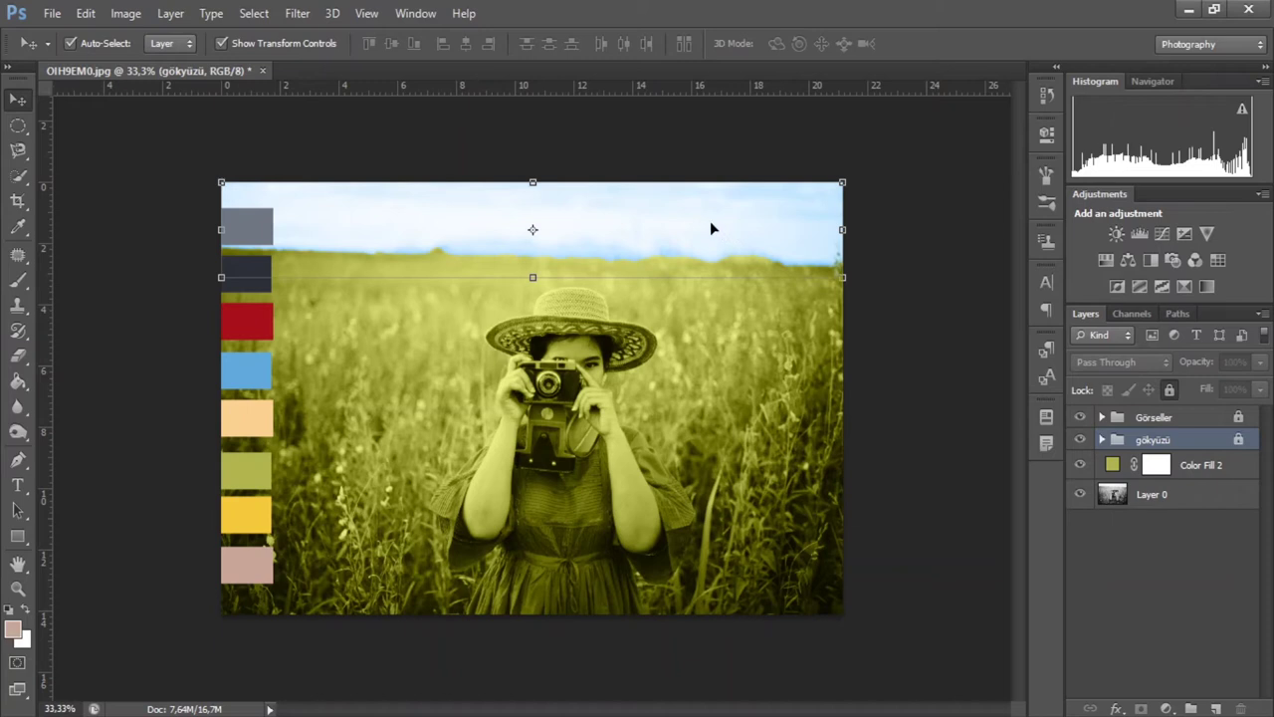
{"action": "left_click", "coordinate": [1111, 468]}
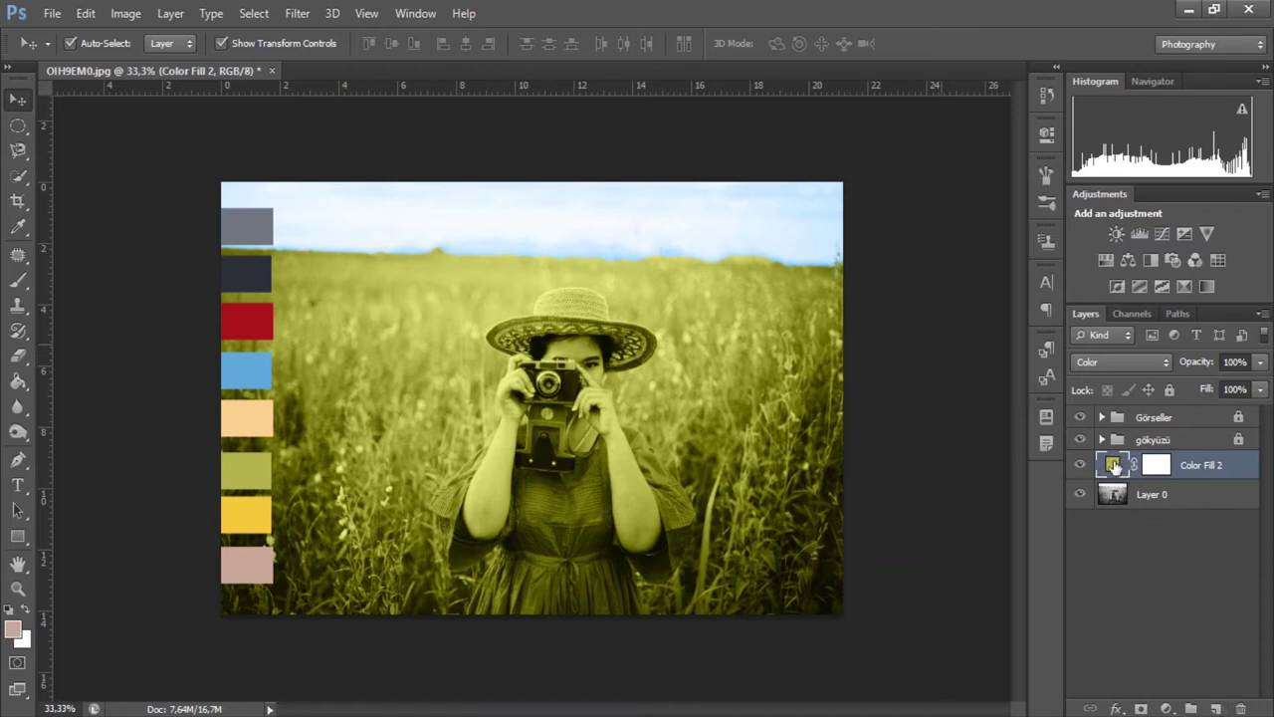
Step: Group the olive Color Fill 2 into a new collapsed group named yeşilik
{"action": "key", "text": "ctrl+g"}
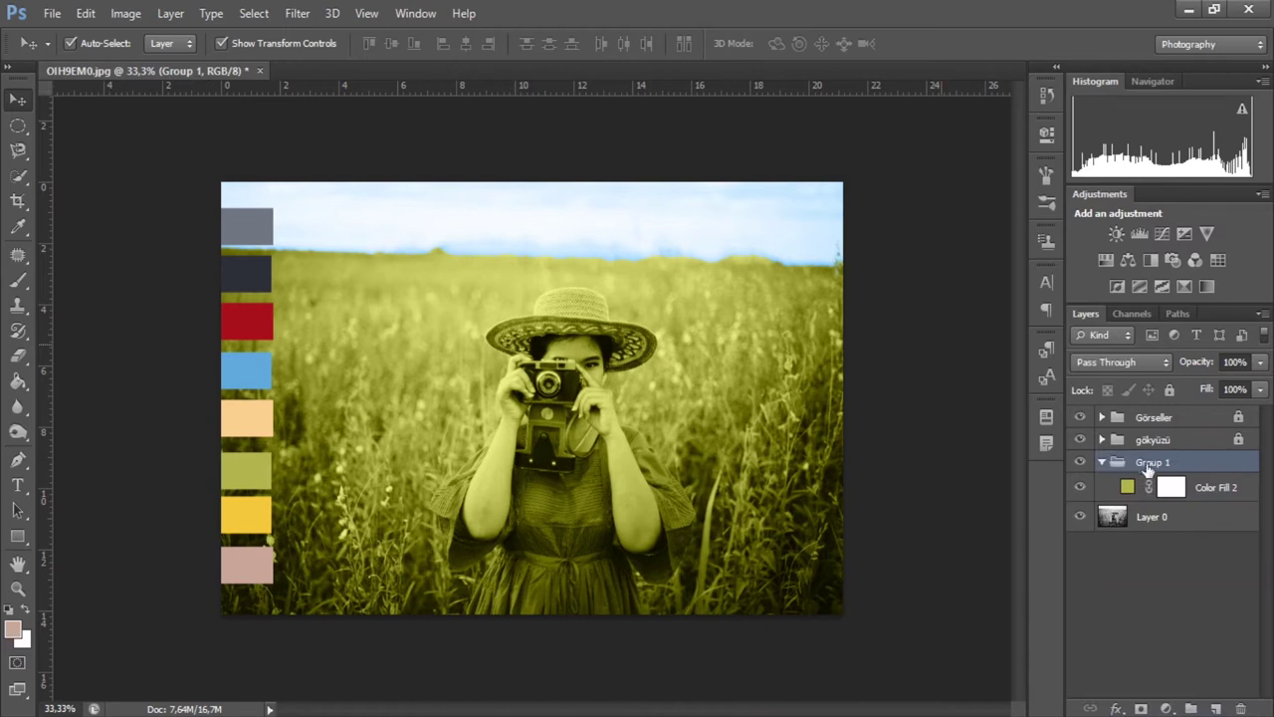
{"action": "double_click", "coordinate": [1149, 464]}
{"action": "type", "text": "yeşillik"}
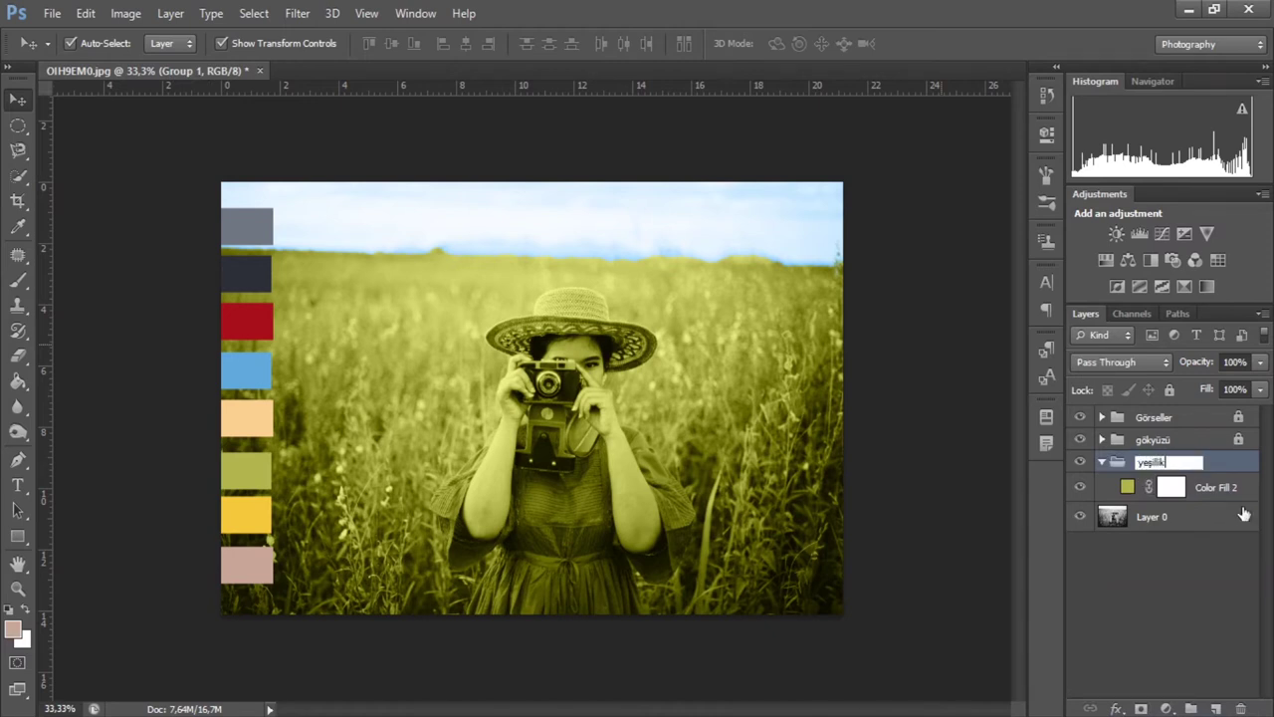
{"action": "left_click", "coordinate": [1194, 560]}
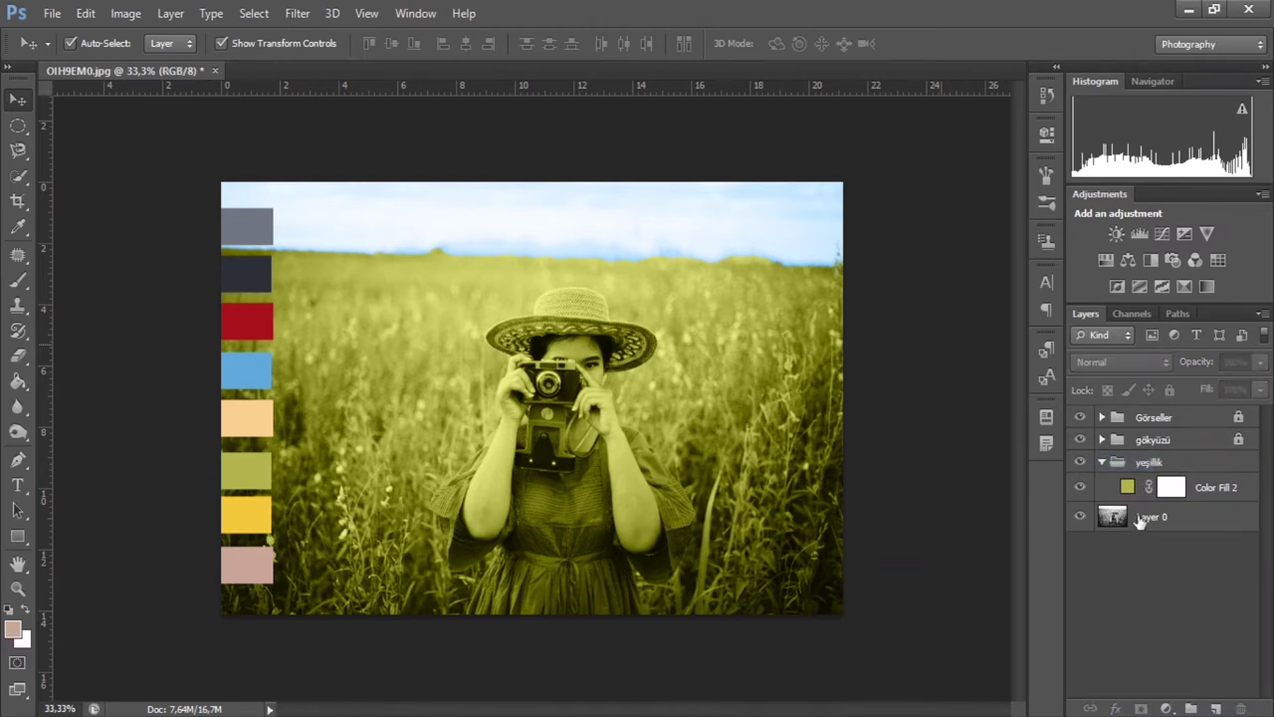
{"action": "left_click", "coordinate": [1102, 462]}
Step: Select Layer 0 and zoom in on the camera and face area
{"action": "left_click", "coordinate": [1129, 488]}
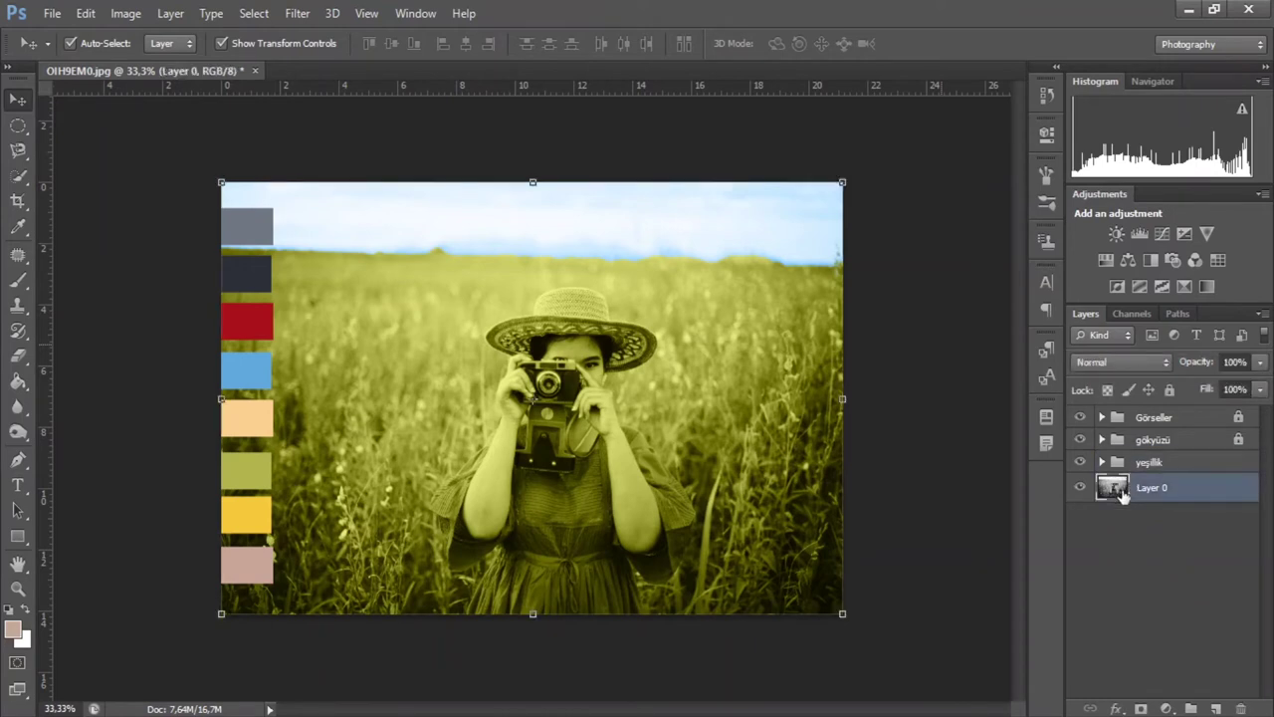
{"action": "left_click", "coordinate": [24, 589]}
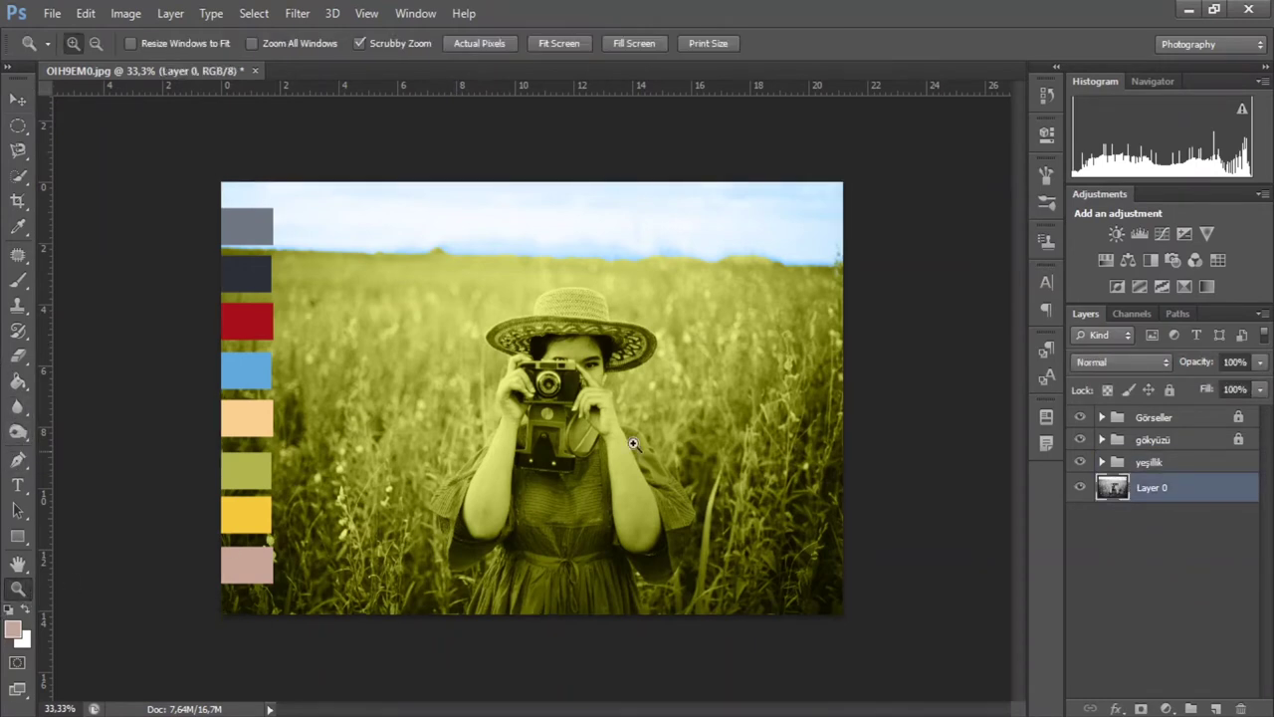
{"action": "left_click", "coordinate": [633, 443]}
{"action": "left_click", "coordinate": [602, 408]}
{"action": "left_click", "coordinate": [571, 370]}
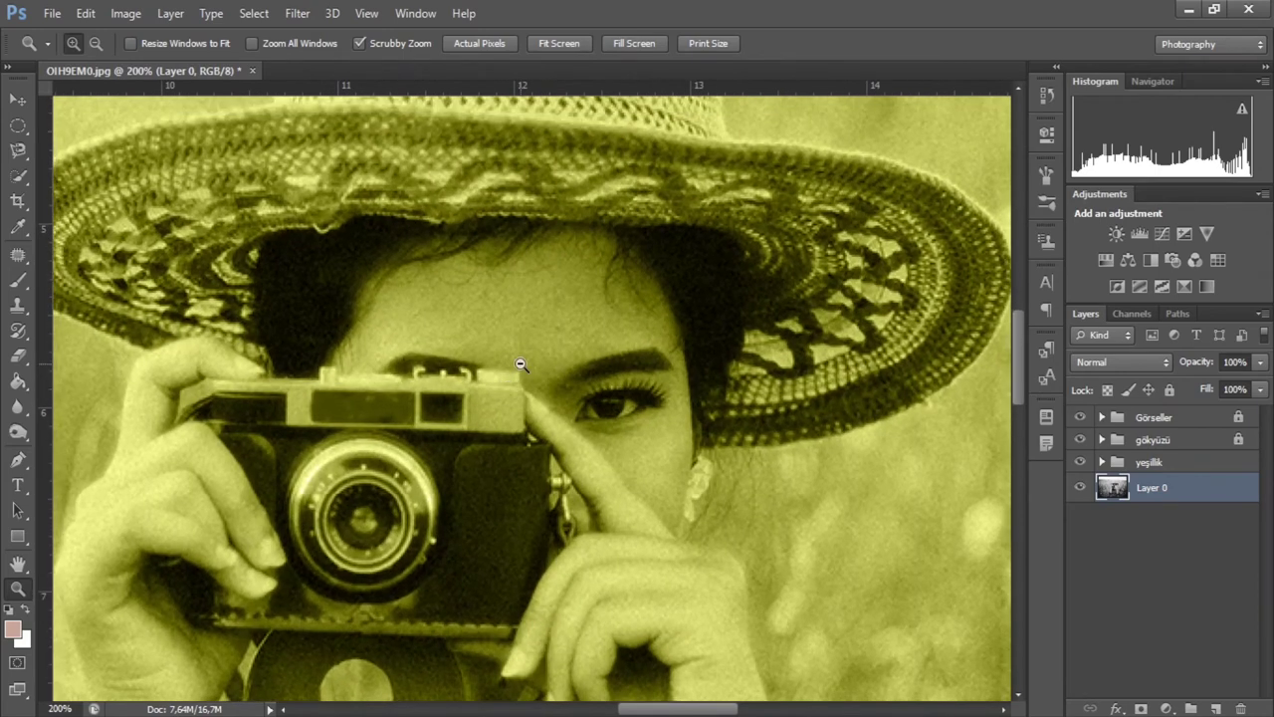
{"action": "left_click", "coordinate": [521, 361], "text": "alt"}
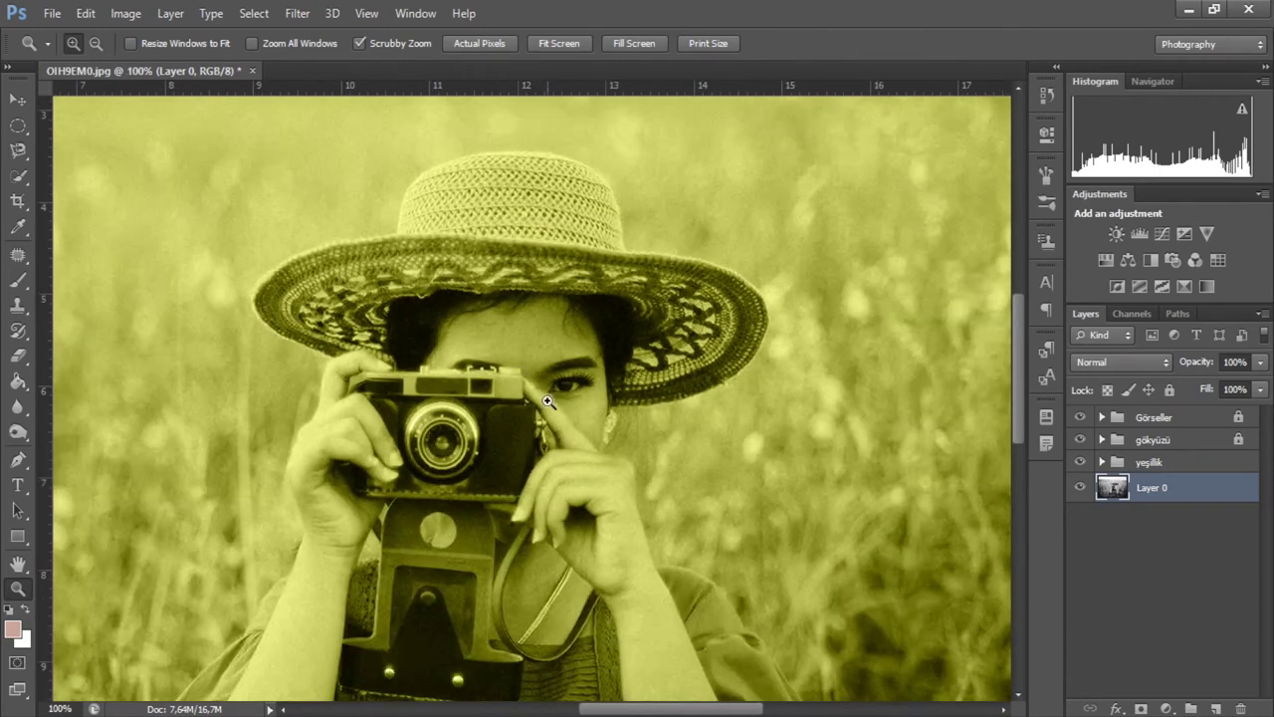
{"action": "scroll", "coordinate": [547, 401], "scroll_direction": "up", "scroll_amount": 2}
{"action": "left_click", "coordinate": [535, 375]}
{"action": "left_click", "coordinate": [458, 435], "text": "alt"}
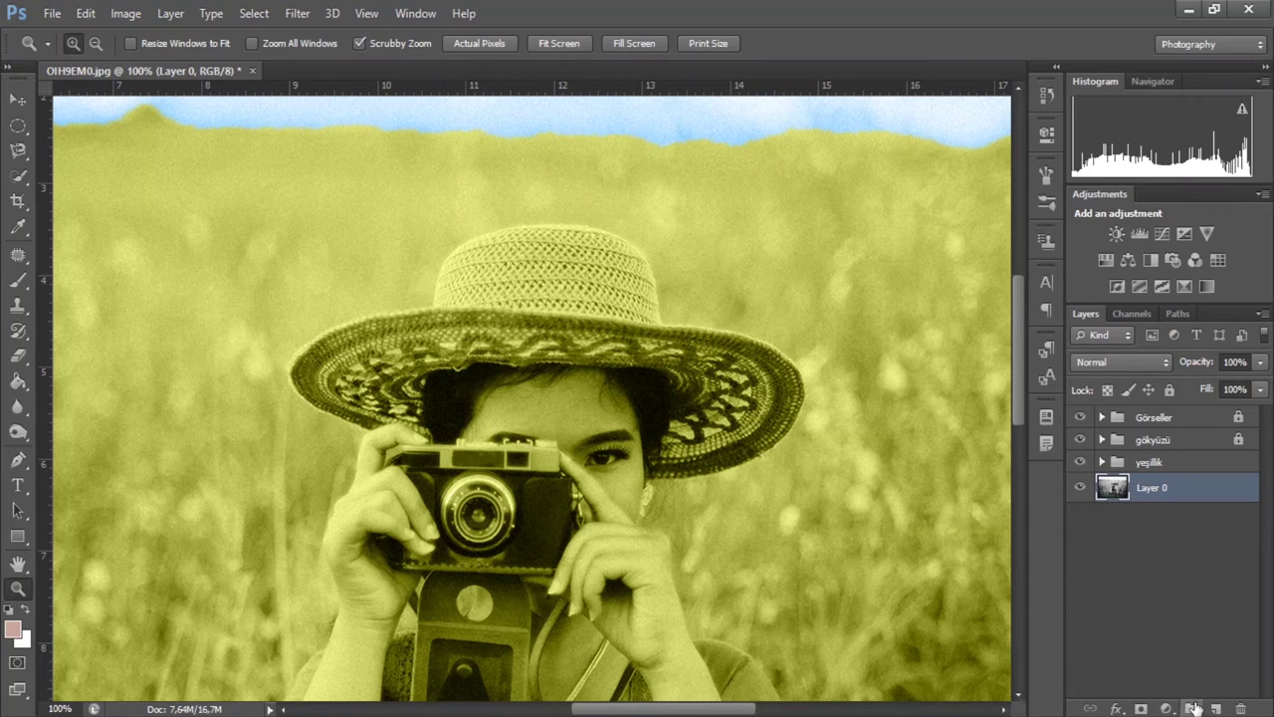
Step: Quick-select the straw hat's crown and brim, subtracting the hair and face
{"action": "left_click", "coordinate": [10, 153]}
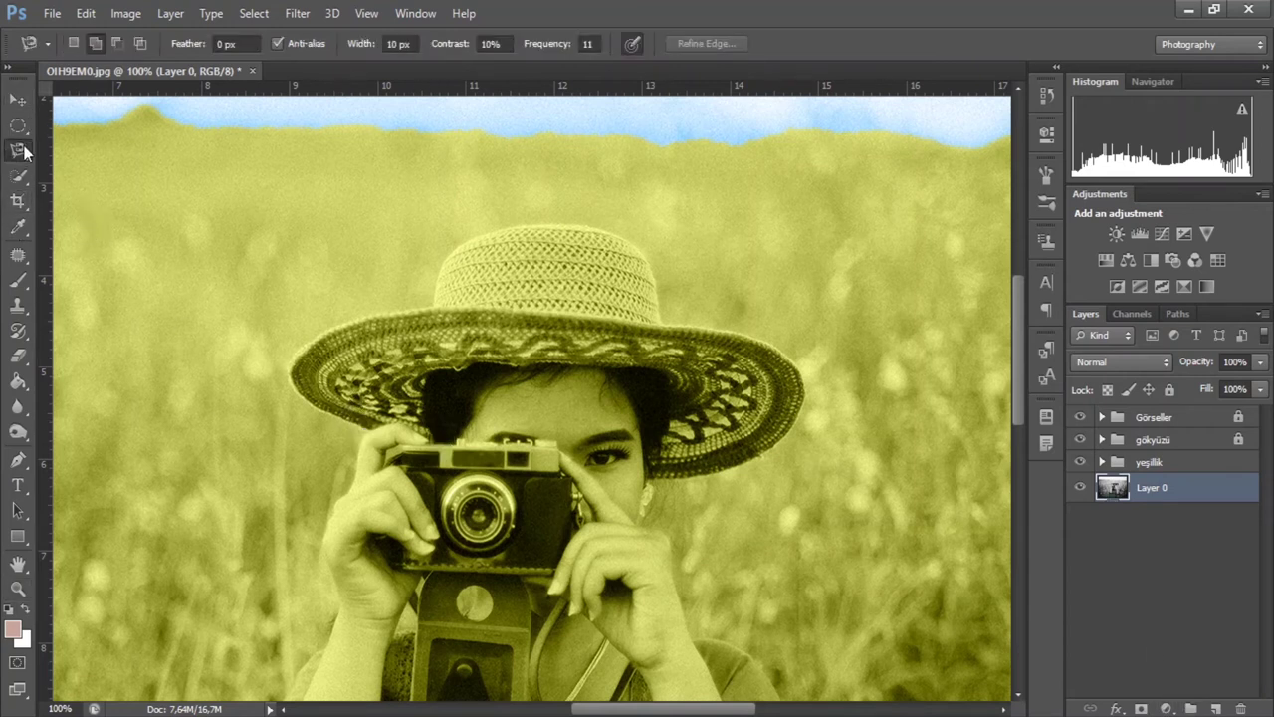
{"action": "left_click", "coordinate": [18, 176]}
{"action": "mouse_move", "coordinate": [386, 364]}
{"action": "left_mouse_down"}
{"action": "mouse_move", "coordinate": [629, 274]}
{"action": "mouse_move", "coordinate": [633, 341]}
{"action": "mouse_move", "coordinate": [389, 363]}
{"action": "left_mouse_up"}
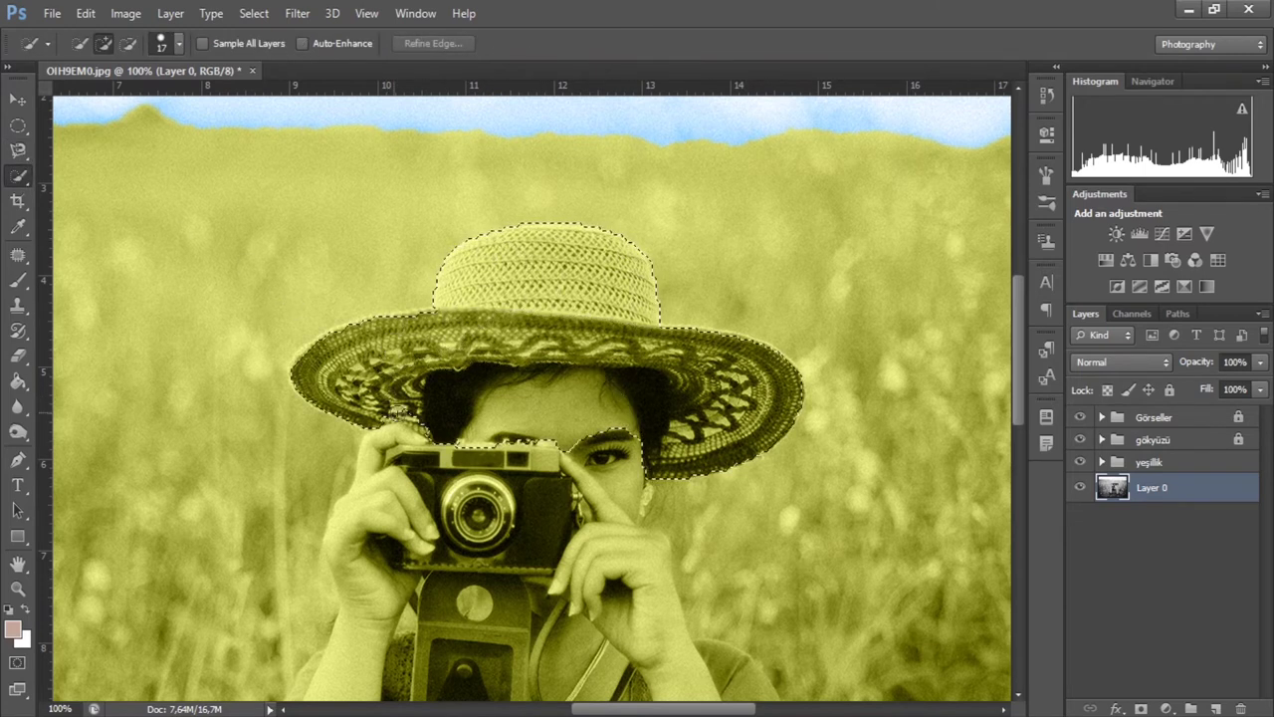
{"action": "mouse_move", "coordinate": [597, 445]}
{"action": "left_mouse_down"}
{"action": "mouse_move", "coordinate": [442, 381]}
{"action": "mouse_move", "coordinate": [468, 403]}
{"action": "mouse_move", "coordinate": [597, 418]}
{"action": "mouse_move", "coordinate": [642, 408]}
{"action": "left_mouse_up"}
{"action": "left_click", "coordinate": [104, 43]}
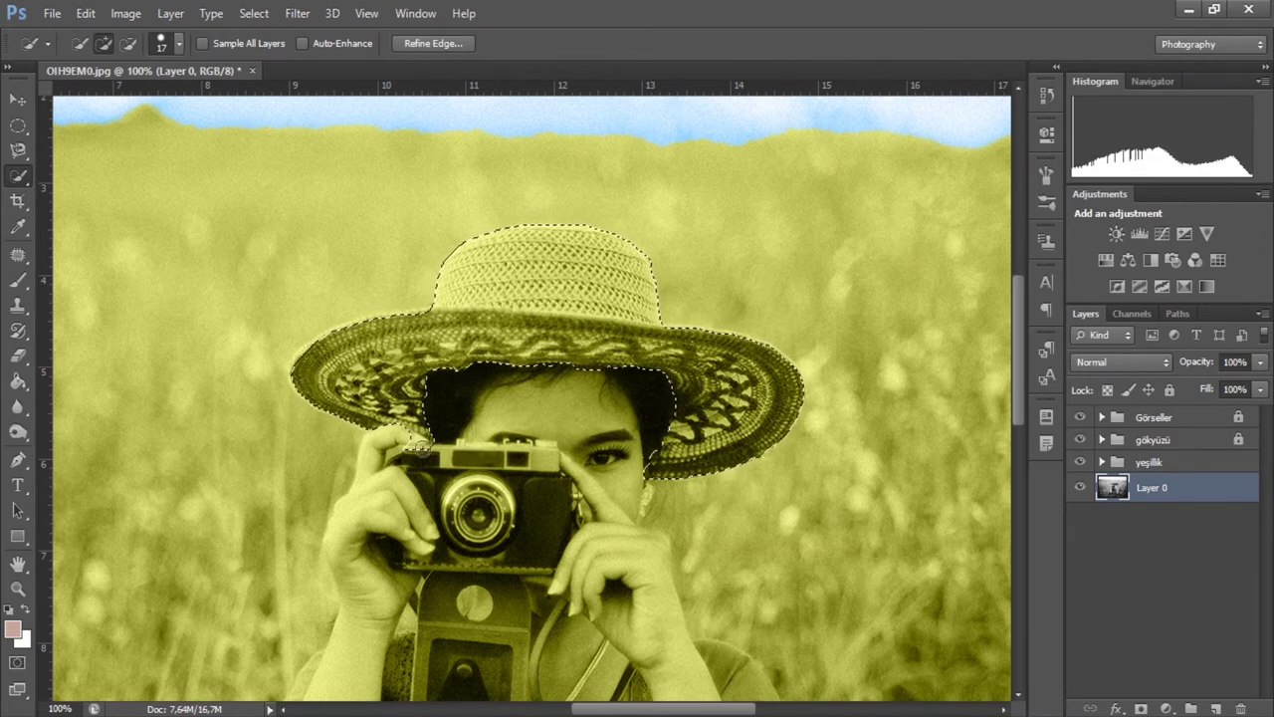
{"action": "key", "text": "alt"}
{"action": "left_click", "coordinate": [1166, 708]}
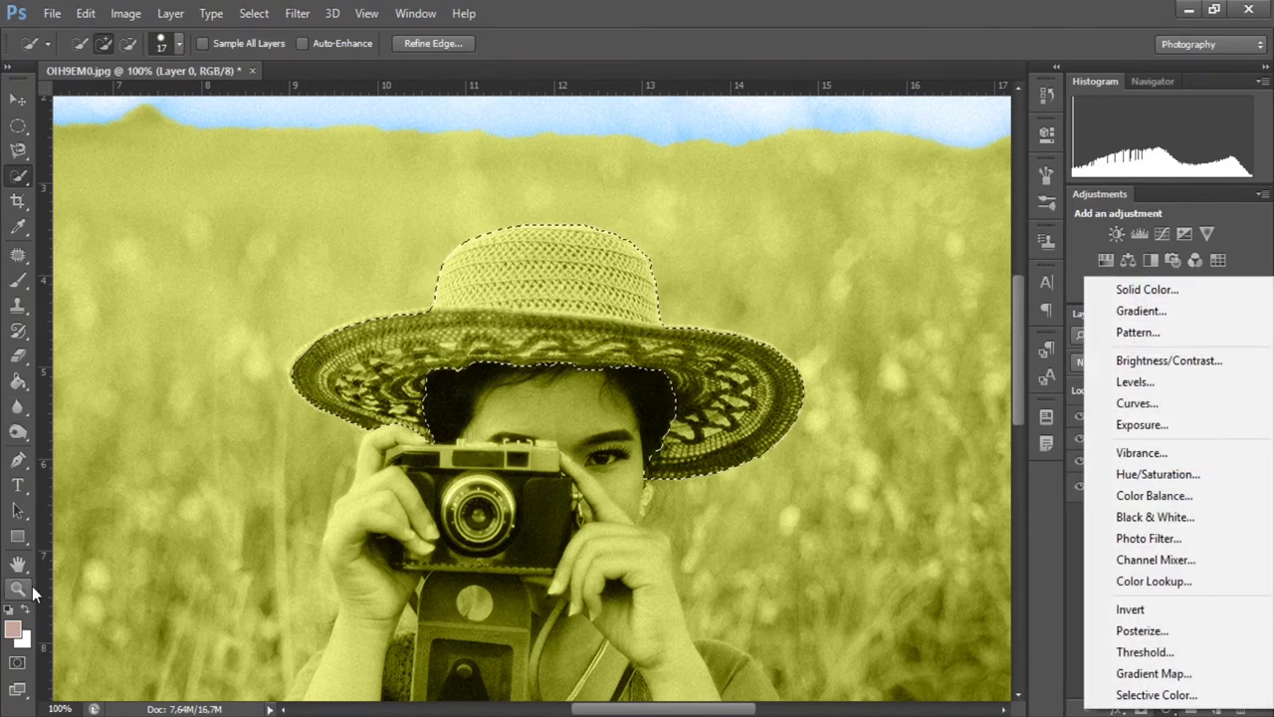
{"action": "key", "text": "alt"}
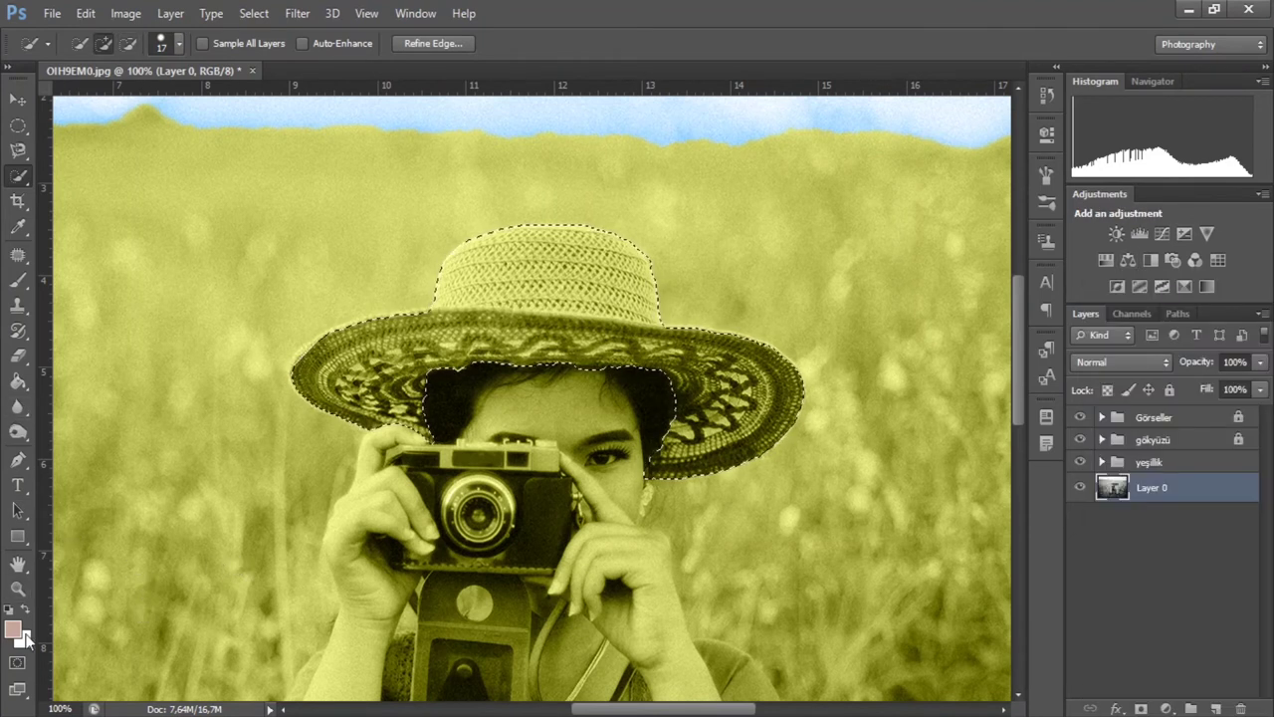
Step: Add a Solid Color fill over the hat selection, sampled from the yellow swatch
{"action": "left_click", "coordinate": [17, 589]}
{"action": "left_click", "coordinate": [276, 620], "text": "alt"}
{"action": "left_click", "coordinate": [306, 599], "text": "alt"}
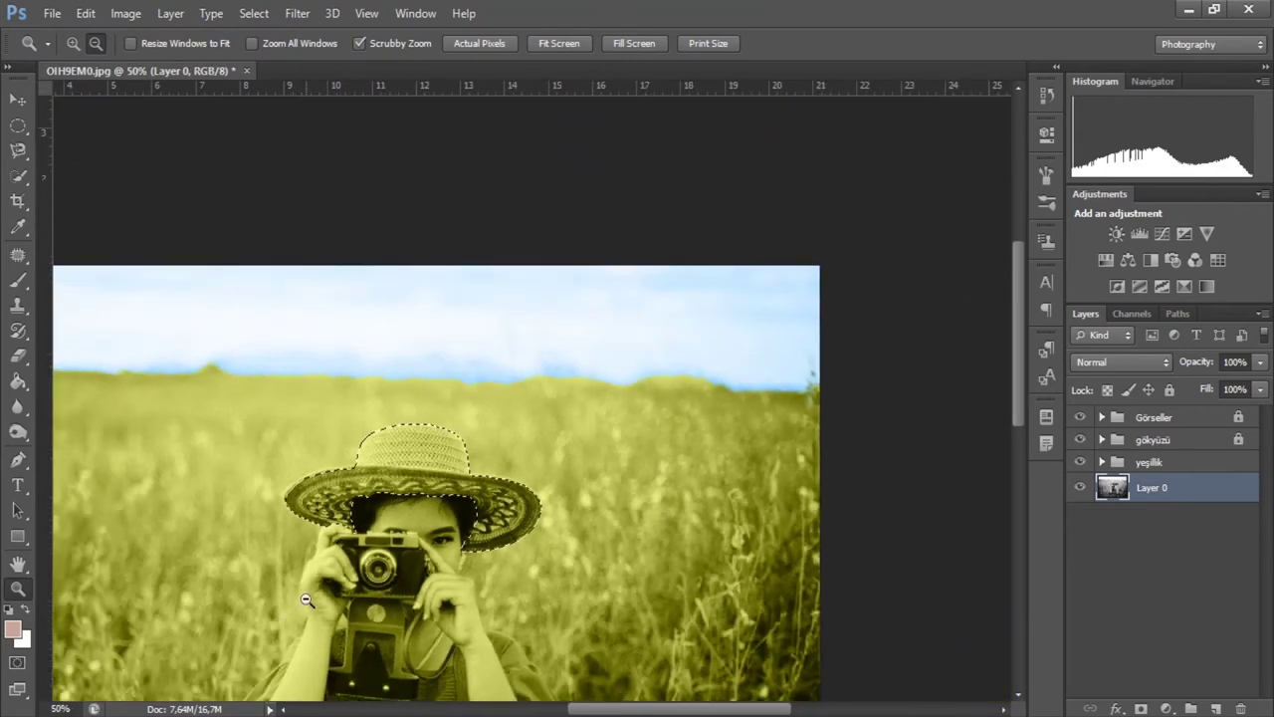
{"action": "left_click", "coordinate": [1167, 708]}
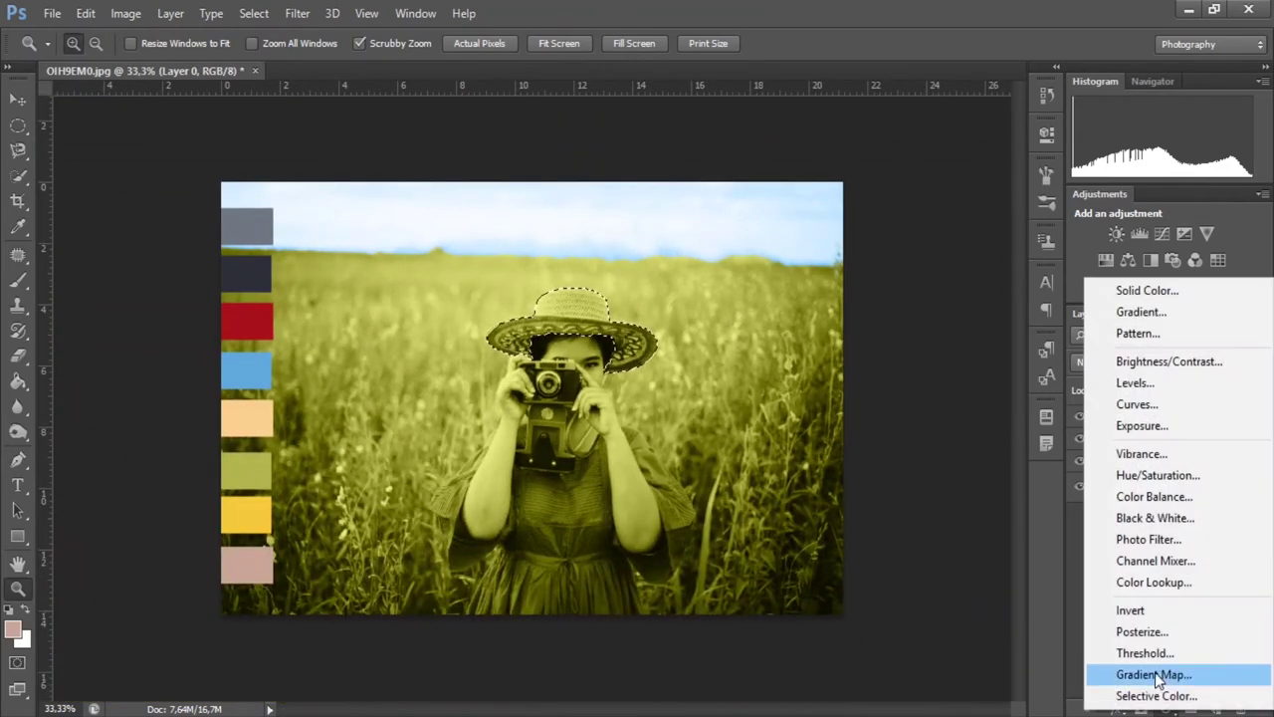
{"action": "left_click", "coordinate": [1147, 289]}
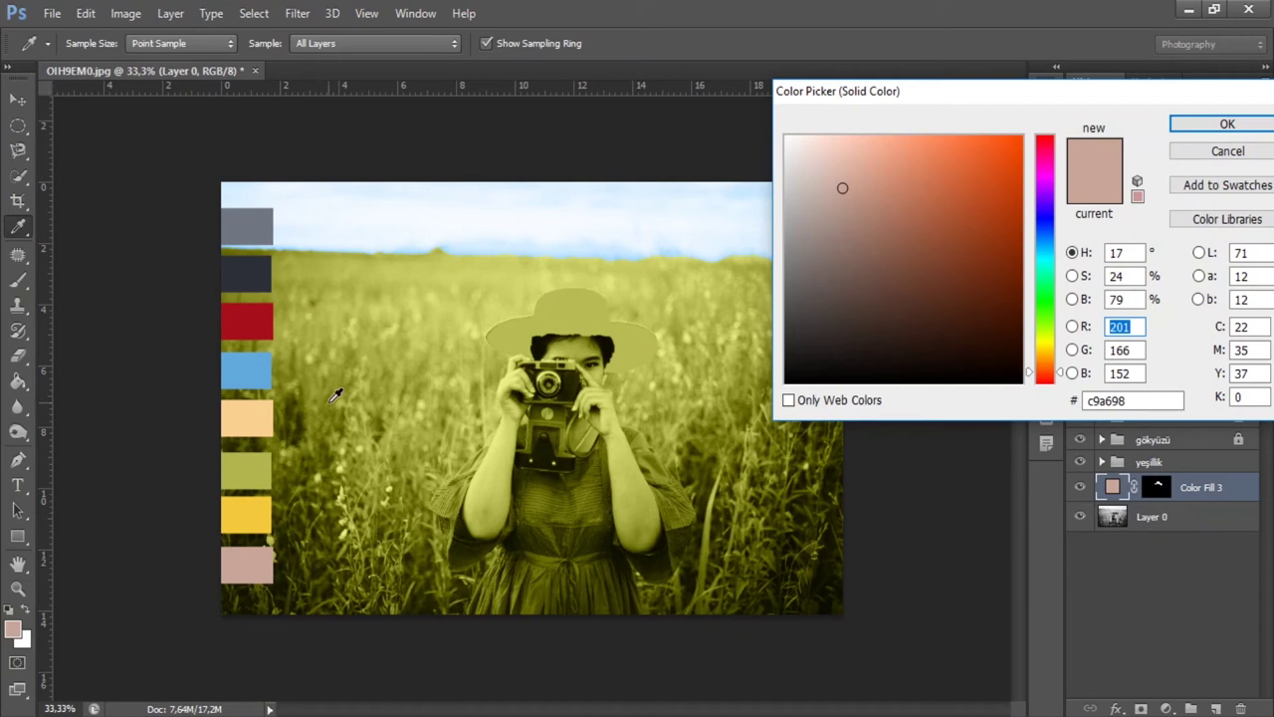
{"action": "left_click", "coordinate": [240, 522]}
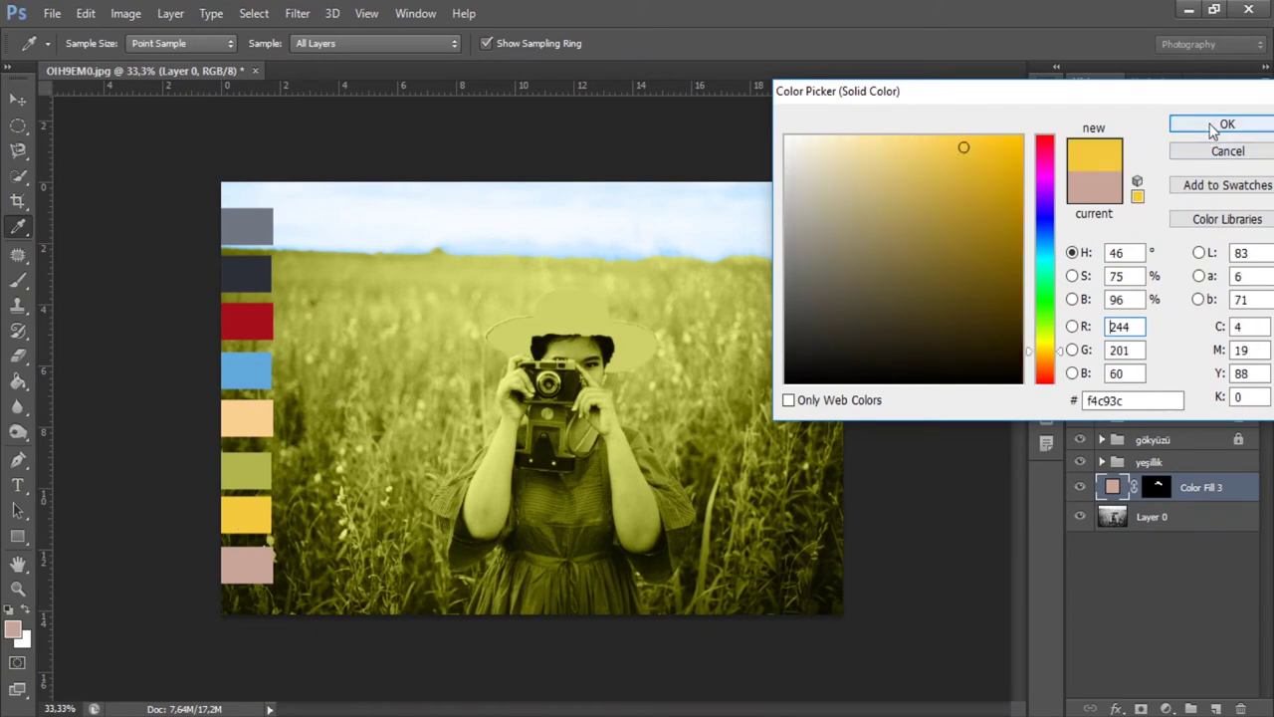
{"action": "left_click", "coordinate": [1225, 124]}
Step: Move the yellow fill above the sky and green groups in Color blend mode
{"action": "left_click_drag", "start_coordinate": [1111, 487], "coordinate": [1123, 438]}
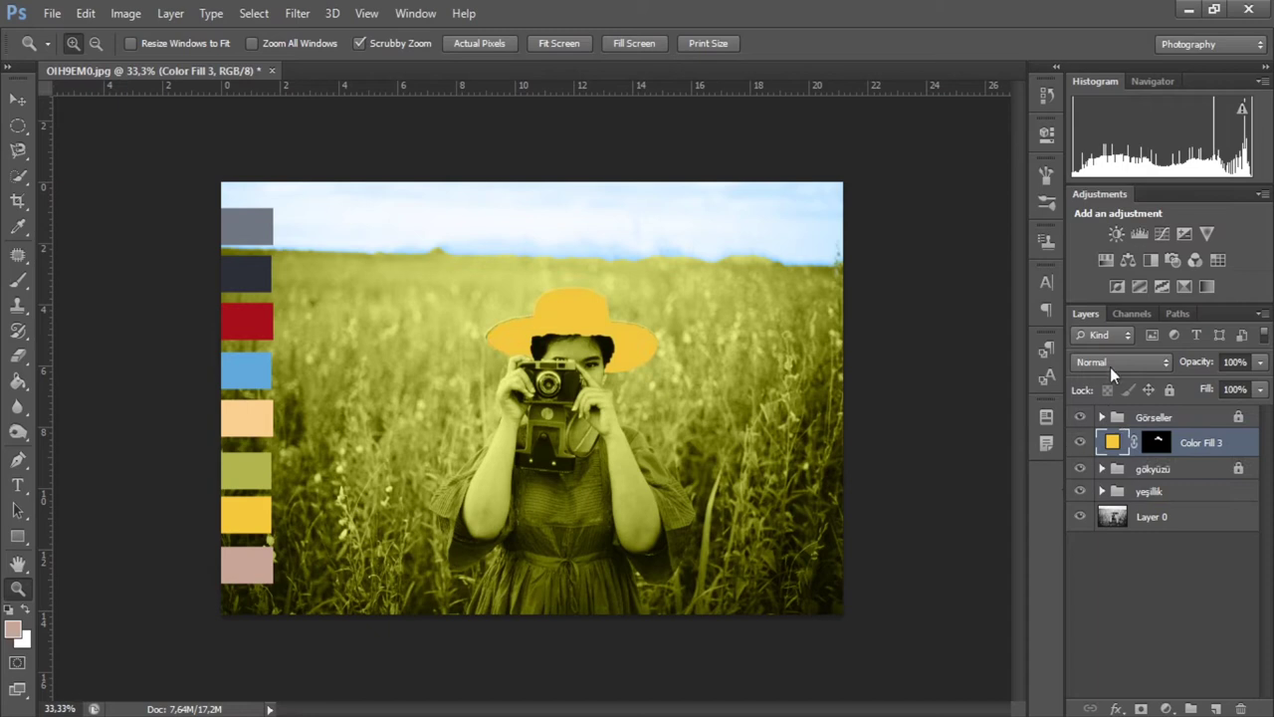
{"action": "left_click", "coordinate": [1110, 366]}
{"action": "left_click", "coordinate": [1100, 475]}
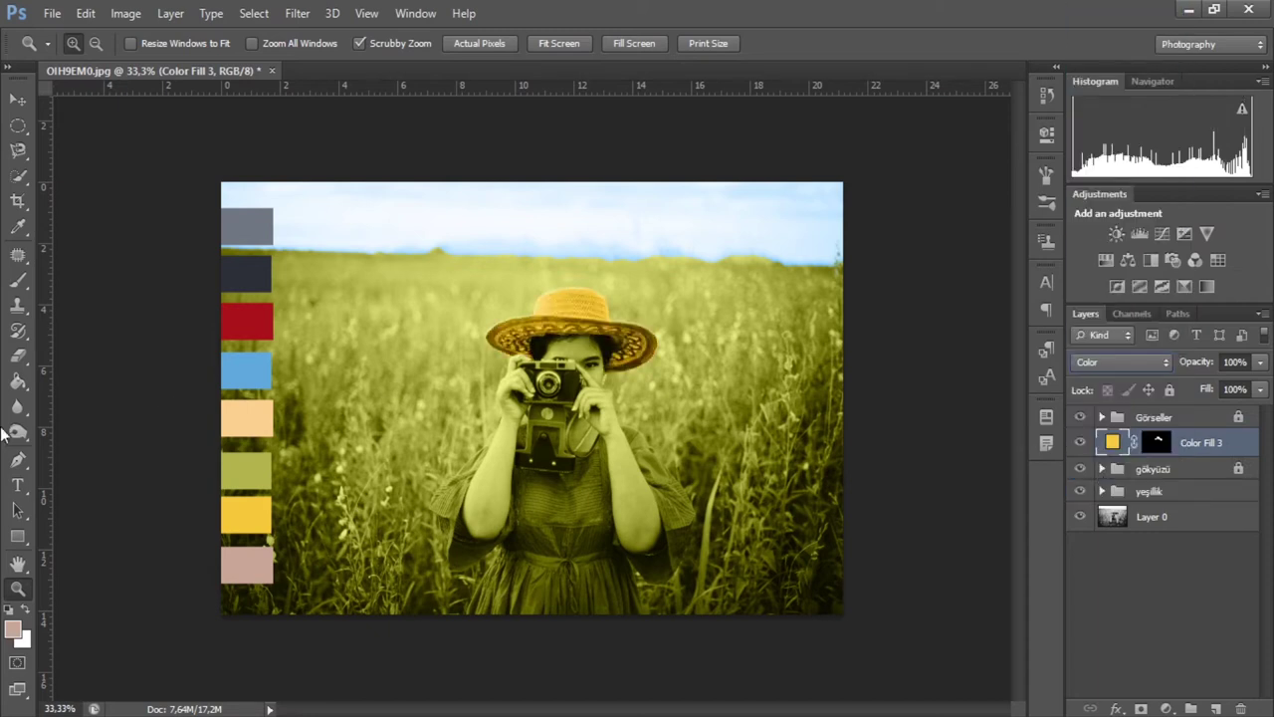
{"action": "left_click_drag", "start_coordinate": [515, 279], "coordinate": [541, 338]}
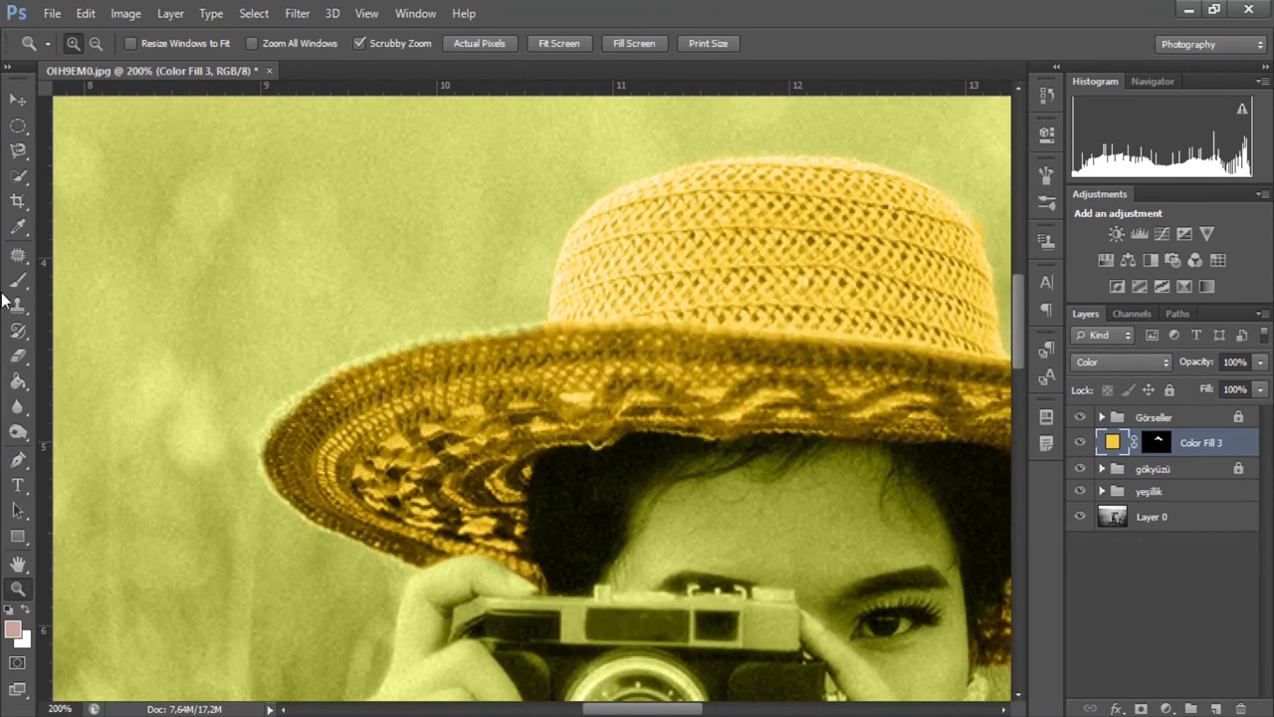
Step: Target Color Fill 3's mask with a very small Eraser brush
{"action": "left_click", "coordinate": [18, 280]}
{"action": "left_click", "coordinate": [1158, 442]}
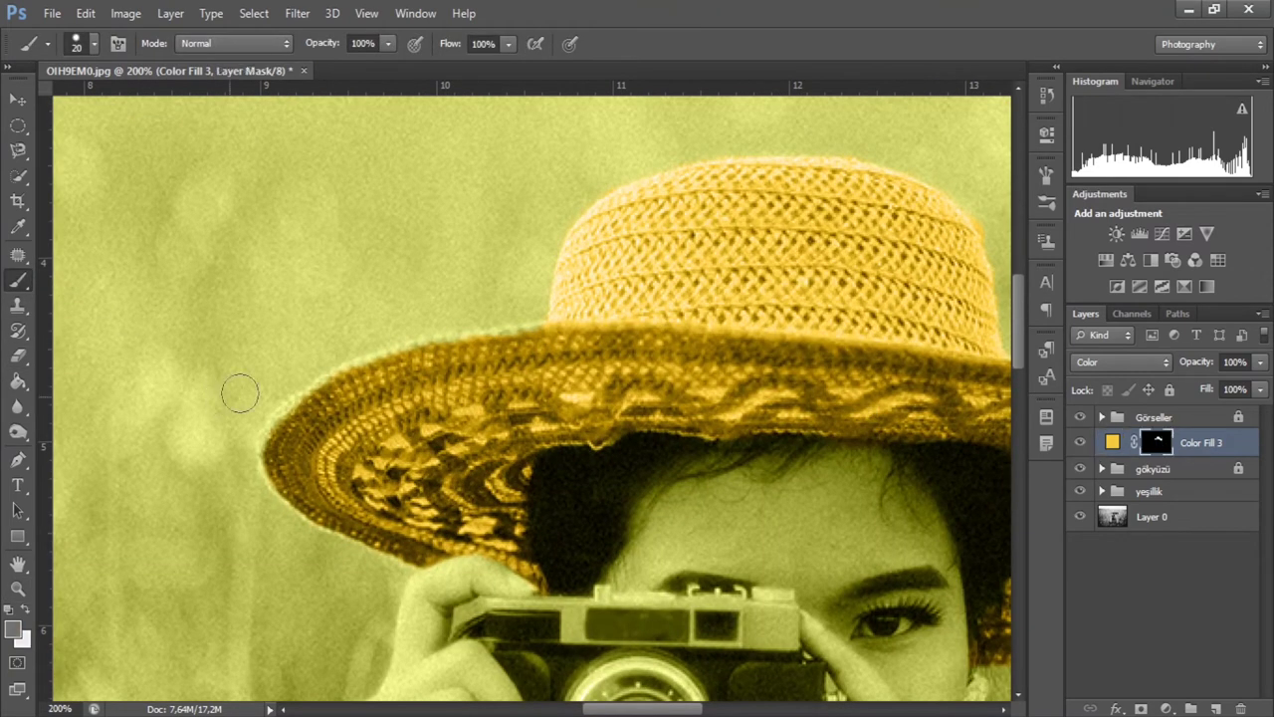
{"action": "left_click", "coordinate": [18, 356]}
{"action": "left_click", "coordinate": [76, 44]}
{"action": "left_click", "coordinate": [48, 105]}
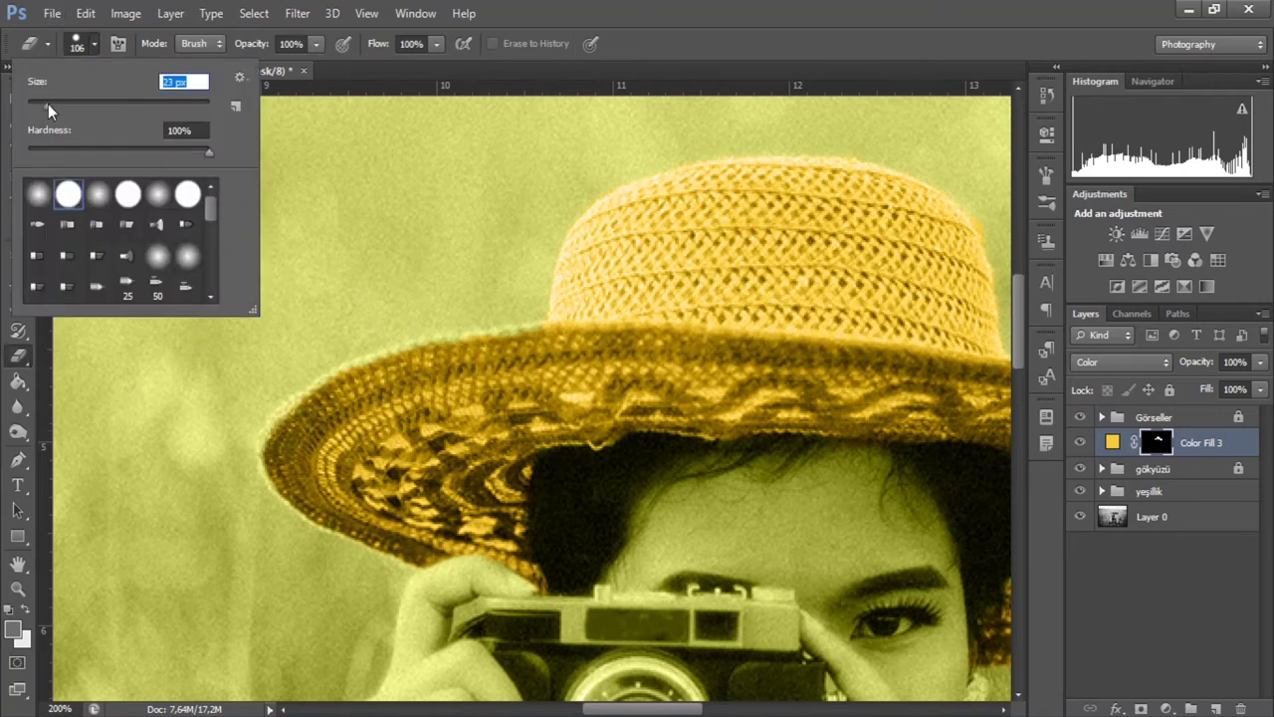
{"action": "left_click", "coordinate": [324, 394]}
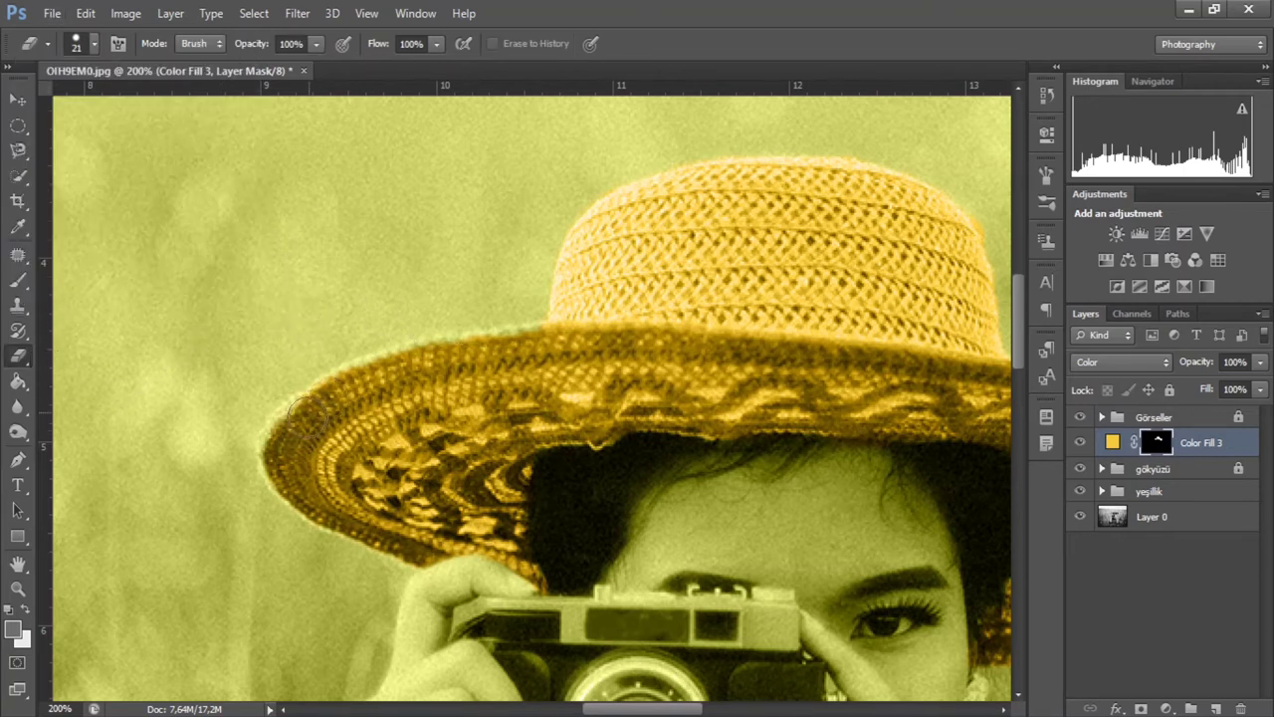
Step: Erase the yellow tint along the hat brim's left edge, then zoom out to the whole photo
{"action": "mouse_move", "coordinate": [296, 413]}
{"action": "left_mouse_down"}
{"action": "mouse_move", "coordinate": [319, 516]}
{"action": "mouse_move", "coordinate": [275, 438]}
{"action": "mouse_move", "coordinate": [344, 383]}
{"action": "left_mouse_up"}
{"action": "scroll", "coordinate": [438, 428], "scroll_direction": "up", "scroll_amount": 2}
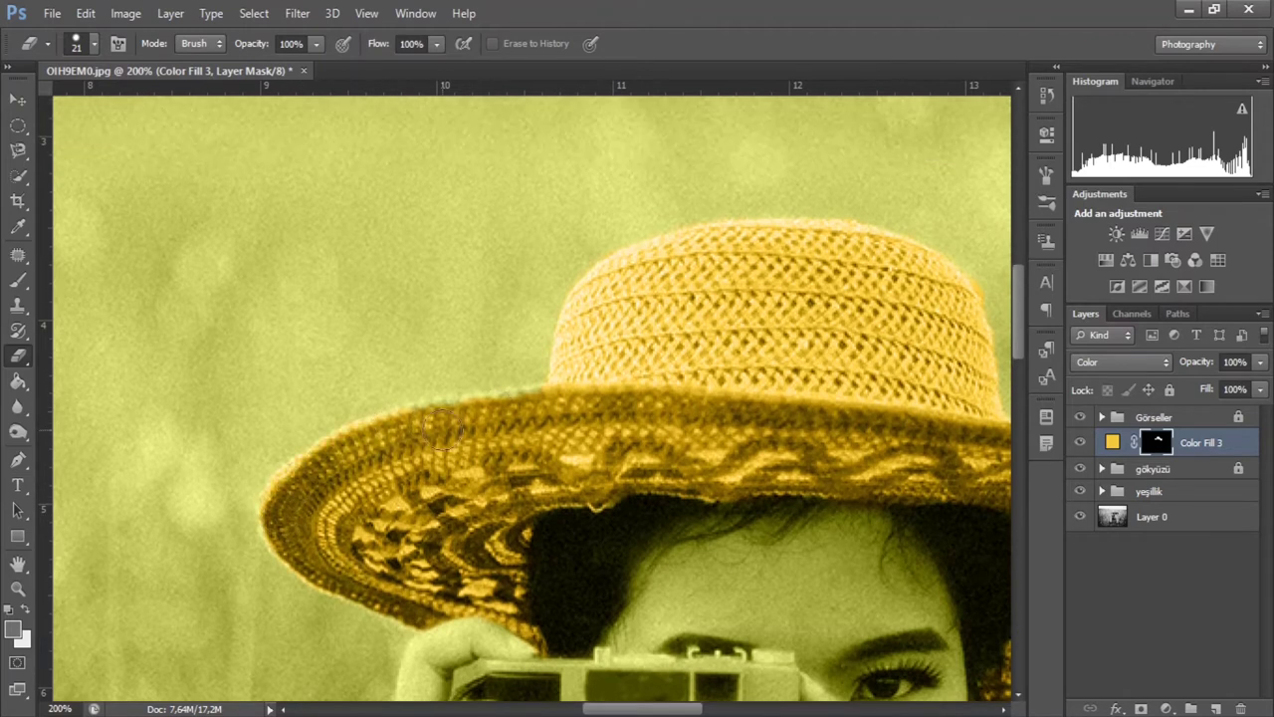
{"action": "scroll", "coordinate": [529, 409], "scroll_direction": "down", "scroll_amount": 2}
{"action": "scroll", "coordinate": [597, 379], "scroll_direction": "right", "scroll_amount": 3}
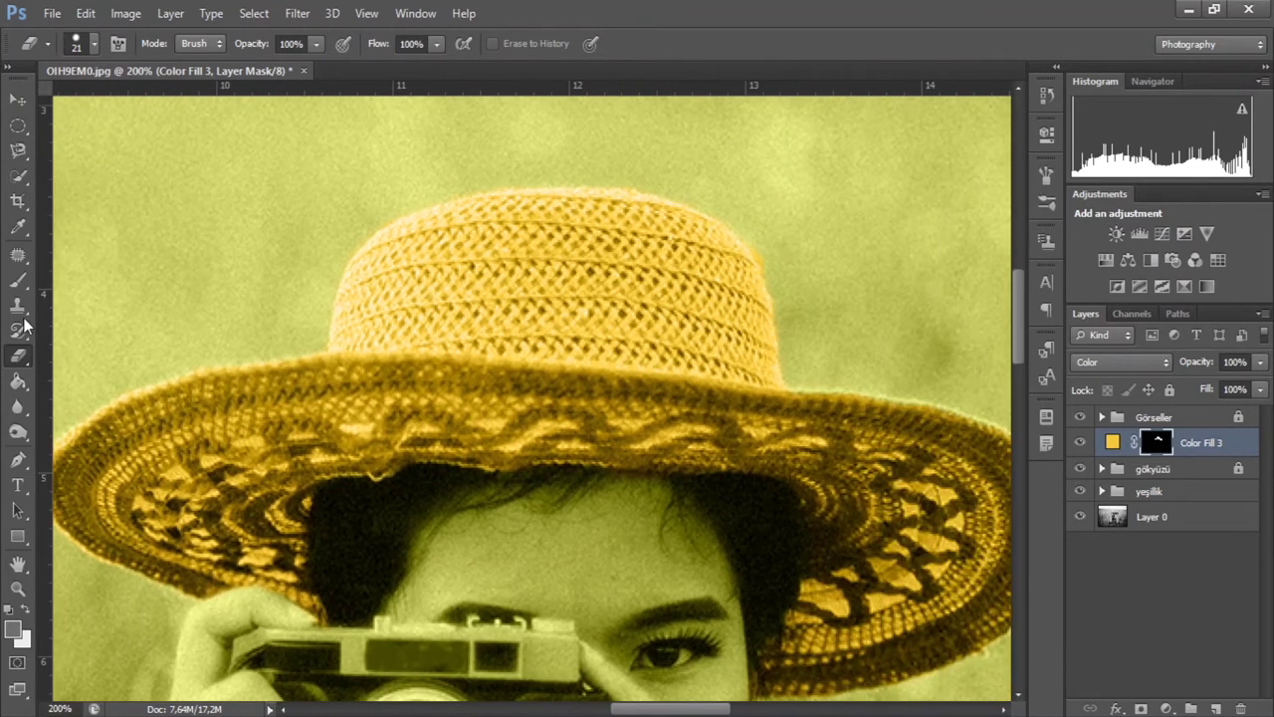
{"action": "scroll", "coordinate": [791, 263], "scroll_direction": "up", "scroll_amount": 1}
{"action": "key", "text": "b"}
{"action": "key", "text": "e"}
{"action": "scroll", "coordinate": [323, 206], "scroll_direction": "up", "scroll_amount": 3}
{"action": "key", "text": "z"}
{"action": "key", "text": "ctrl+minus"}
{"action": "key", "text": "ctrl+minus"}
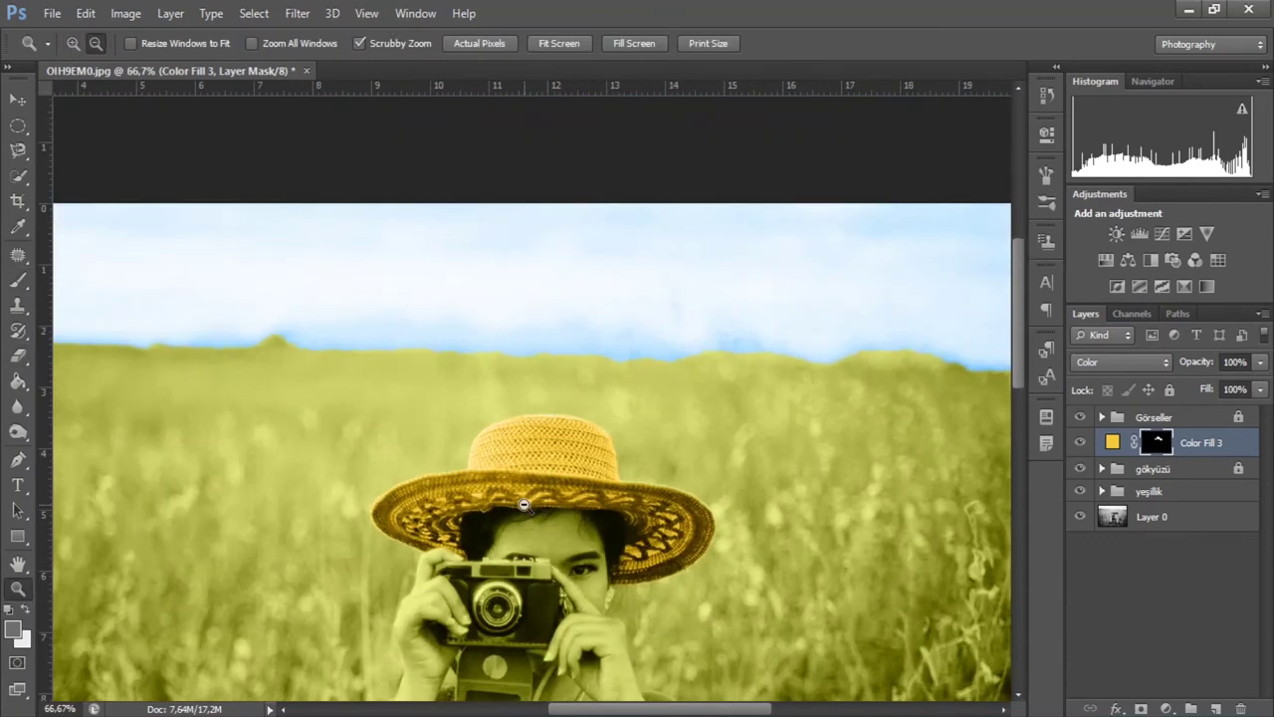
{"action": "key", "text": "ctrl+minus"}
{"action": "key", "text": "ctrl+minus"}
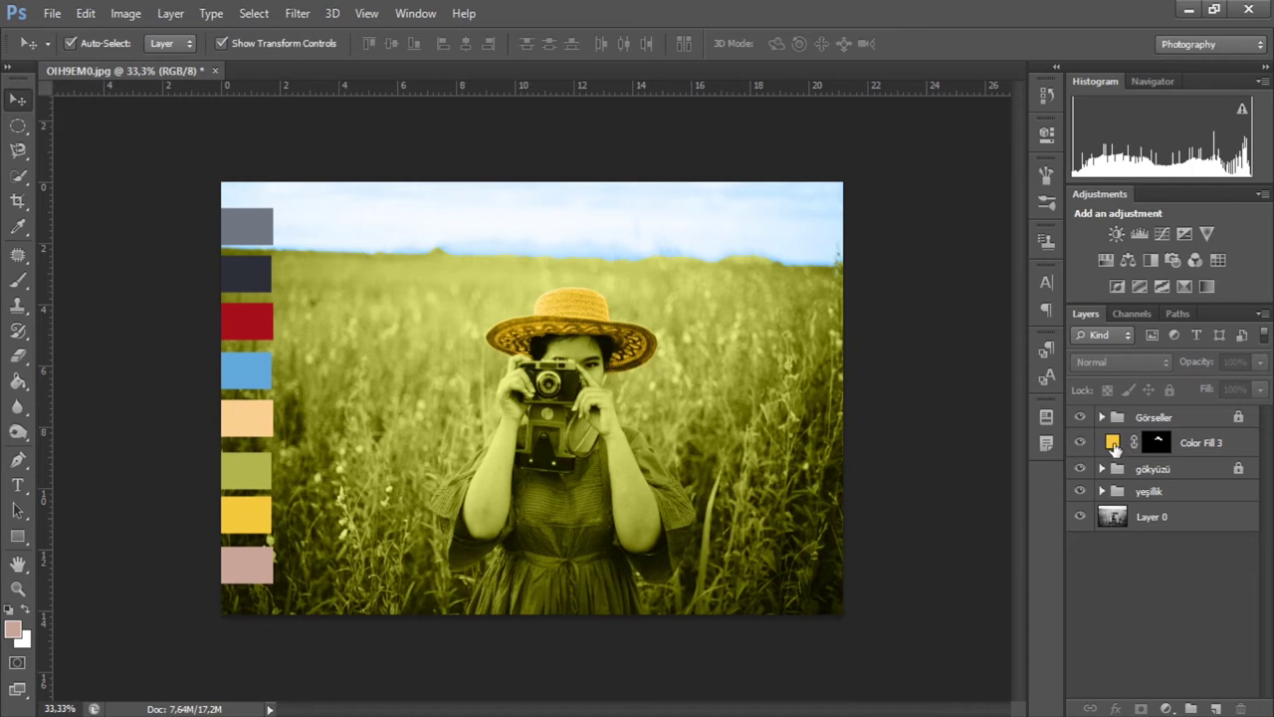
Step: Group the yellow Color Fill 3 into a new locked group named Şapka
{"action": "left_click", "coordinate": [1112, 444]}
{"action": "mouse_move", "coordinate": [1115, 453]}
{"action": "left_mouse_down"}
{"action": "mouse_move", "coordinate": [1213, 708]}
{"action": "mouse_move", "coordinate": [1190, 708]}
{"action": "left_mouse_up"}
{"action": "double_click", "coordinate": [1145, 439]}
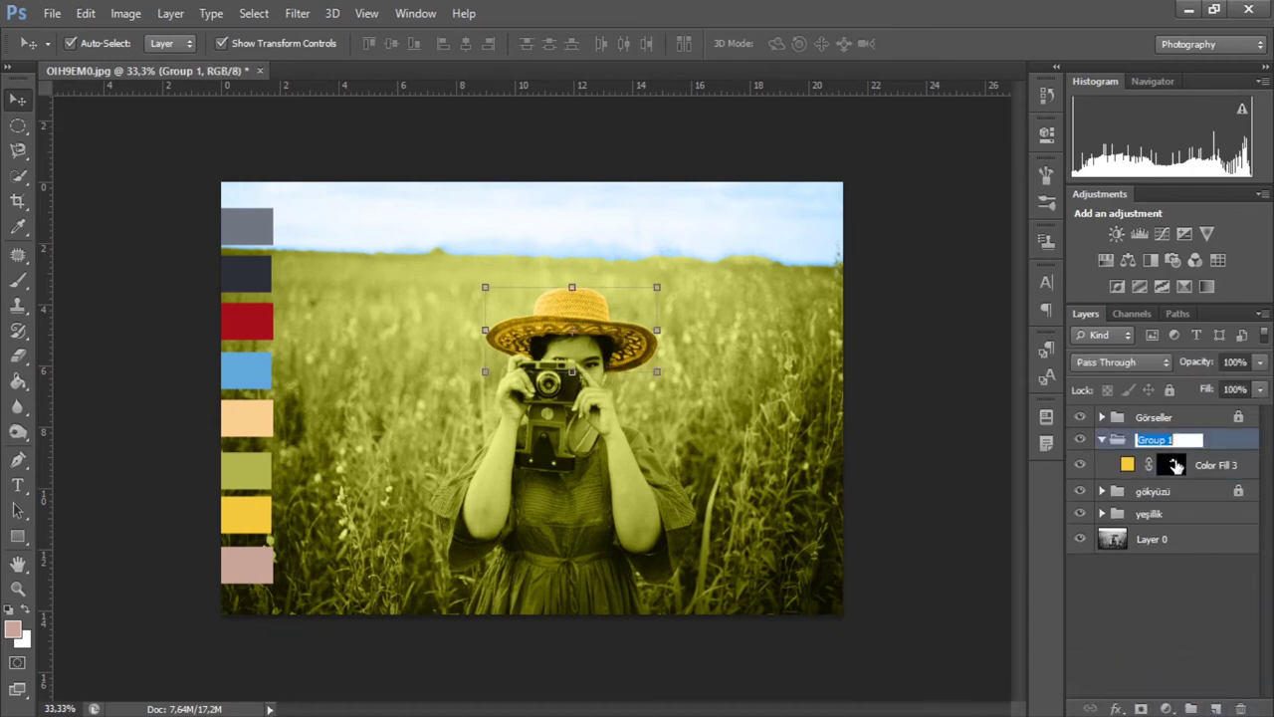
{"action": "type", "text": "Şap"}
{"action": "key", "text": "Return"}
{"action": "left_click", "coordinate": [1168, 388]}
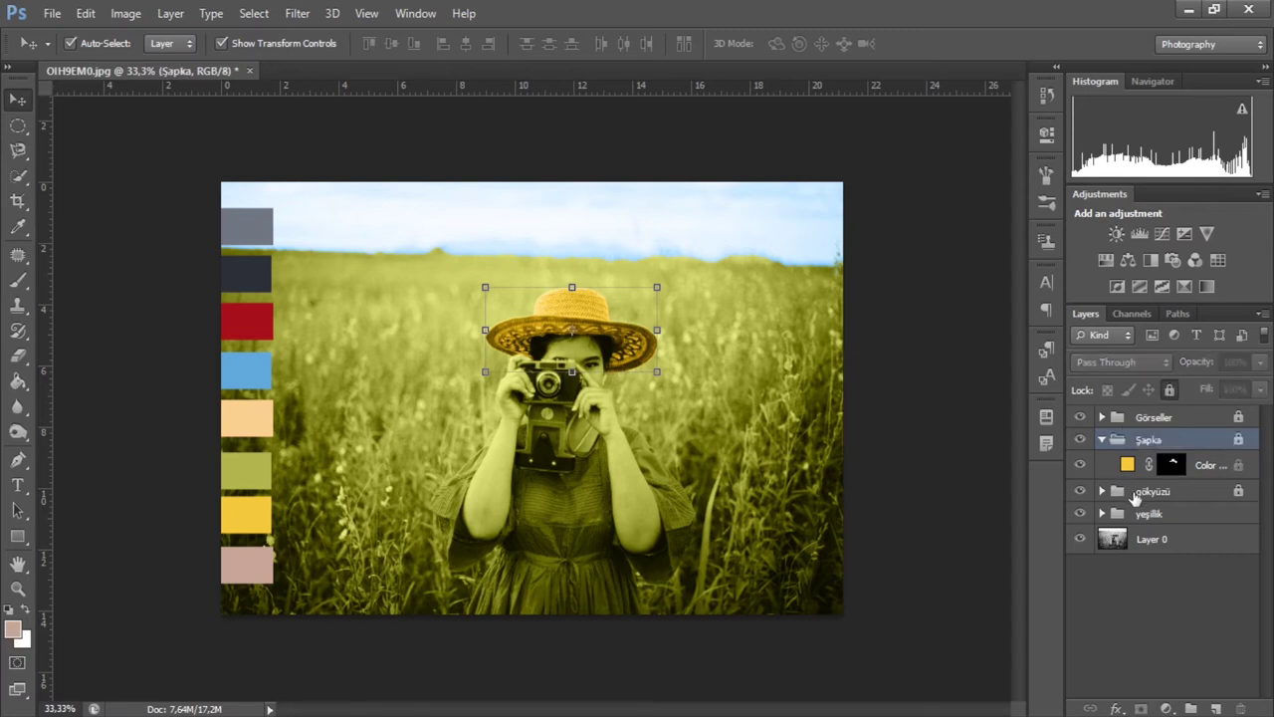
Step: Lock the yeşillik group as well and deselect all layers
{"action": "left_click", "coordinate": [1134, 498]}
{"action": "left_click", "coordinate": [1146, 513]}
{"action": "left_click", "coordinate": [1169, 388]}
{"action": "left_click", "coordinate": [864, 445]}
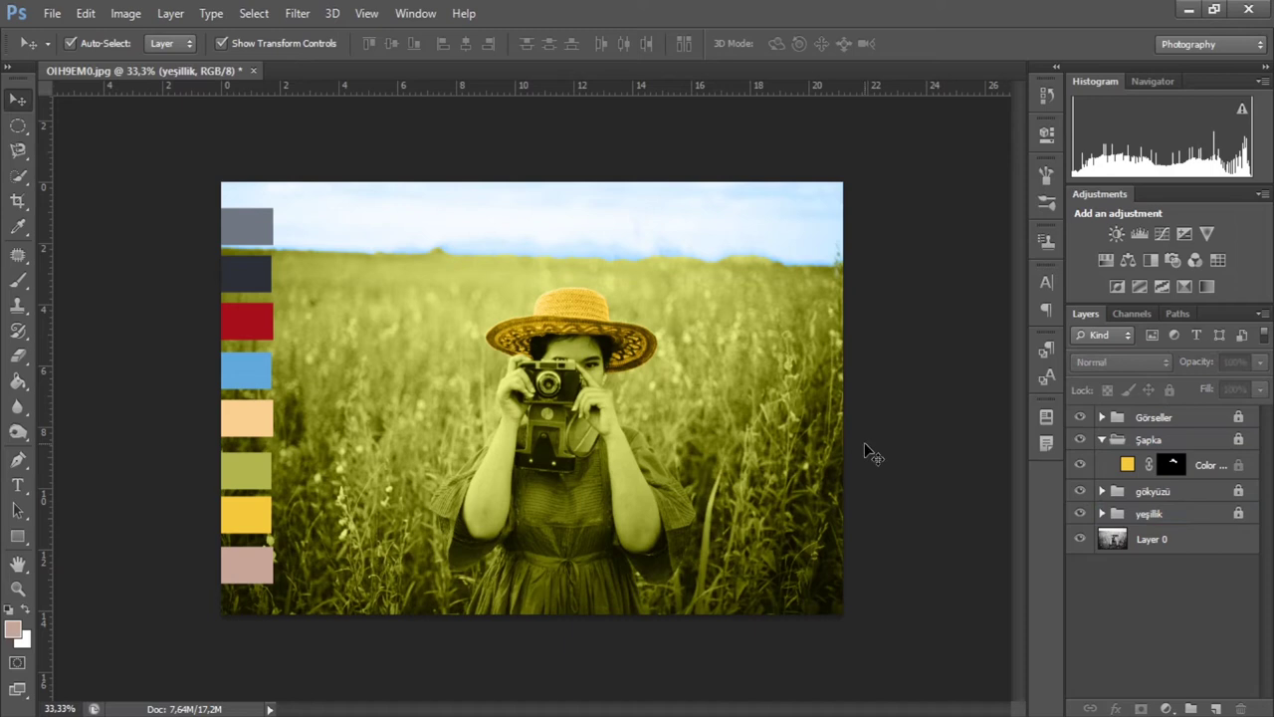
Step: Zoom in on the girl at full size and collapse the Şapka group
{"action": "left_click", "coordinate": [18, 588]}
{"action": "left_click", "coordinate": [509, 520]}
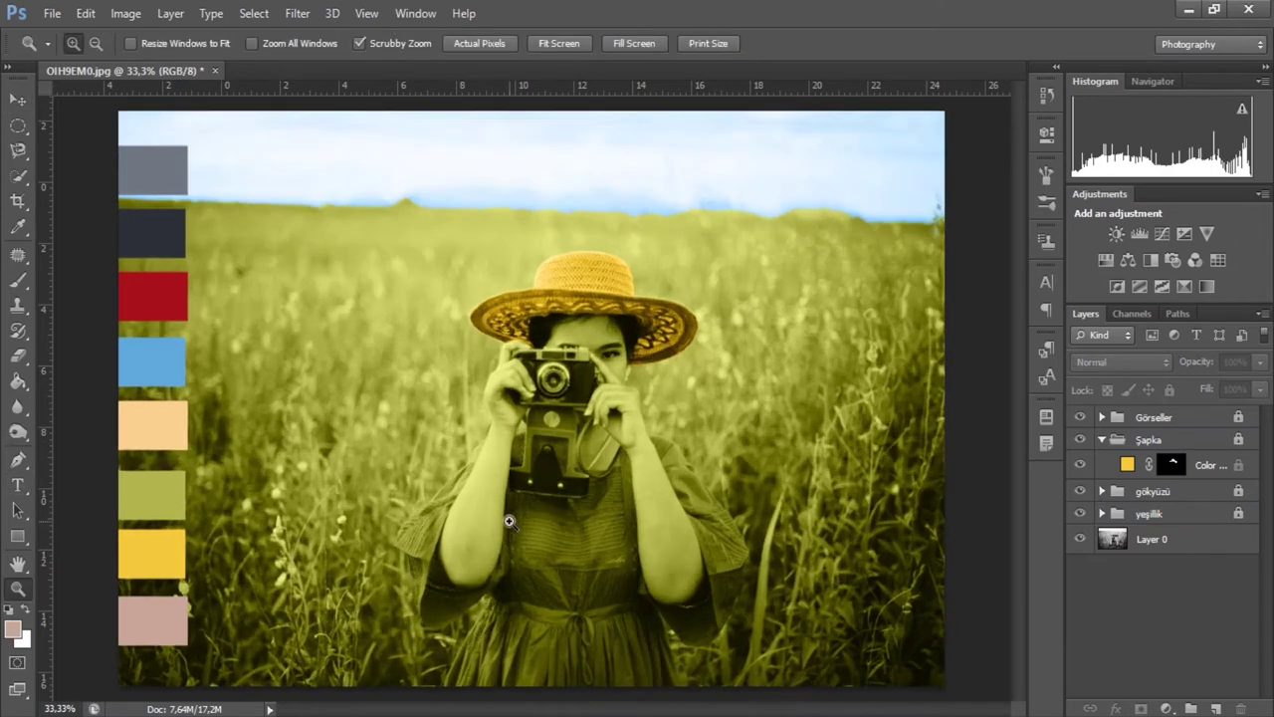
{"action": "scroll", "coordinate": [534, 524], "scroll_direction": "down", "scroll_amount": 1}
{"action": "scroll", "coordinate": [533, 524], "scroll_direction": "up", "scroll_amount": 1}
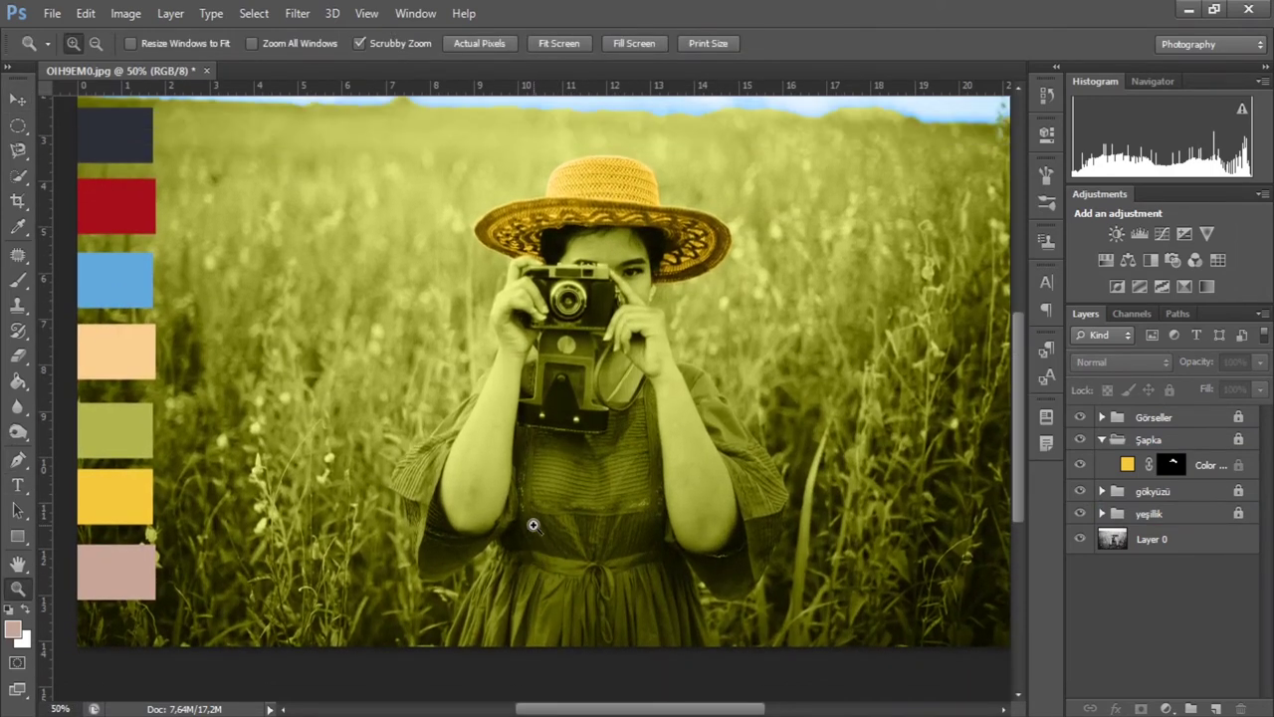
{"action": "left_click", "coordinate": [618, 419]}
{"action": "scroll", "coordinate": [535, 398], "scroll_direction": "up", "scroll_amount": 1}
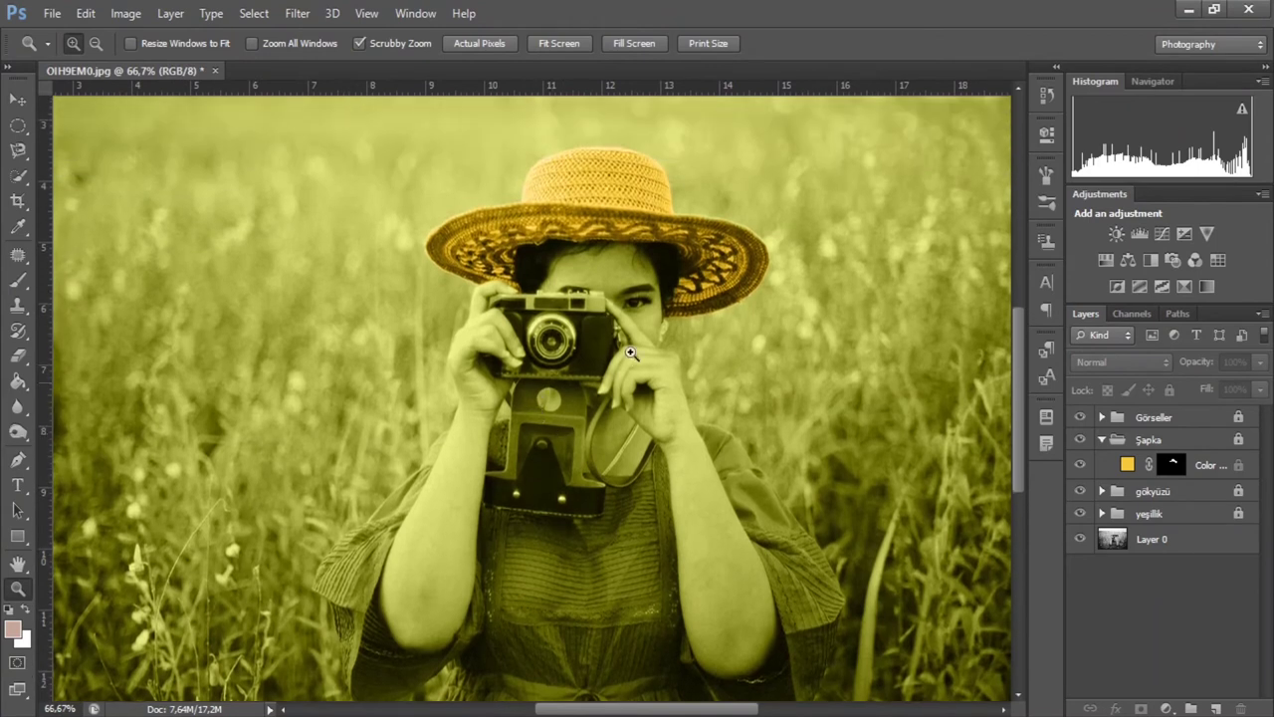
{"action": "scroll", "coordinate": [631, 352], "scroll_direction": "up", "scroll_amount": 1}
{"action": "left_click", "coordinate": [595, 340]}
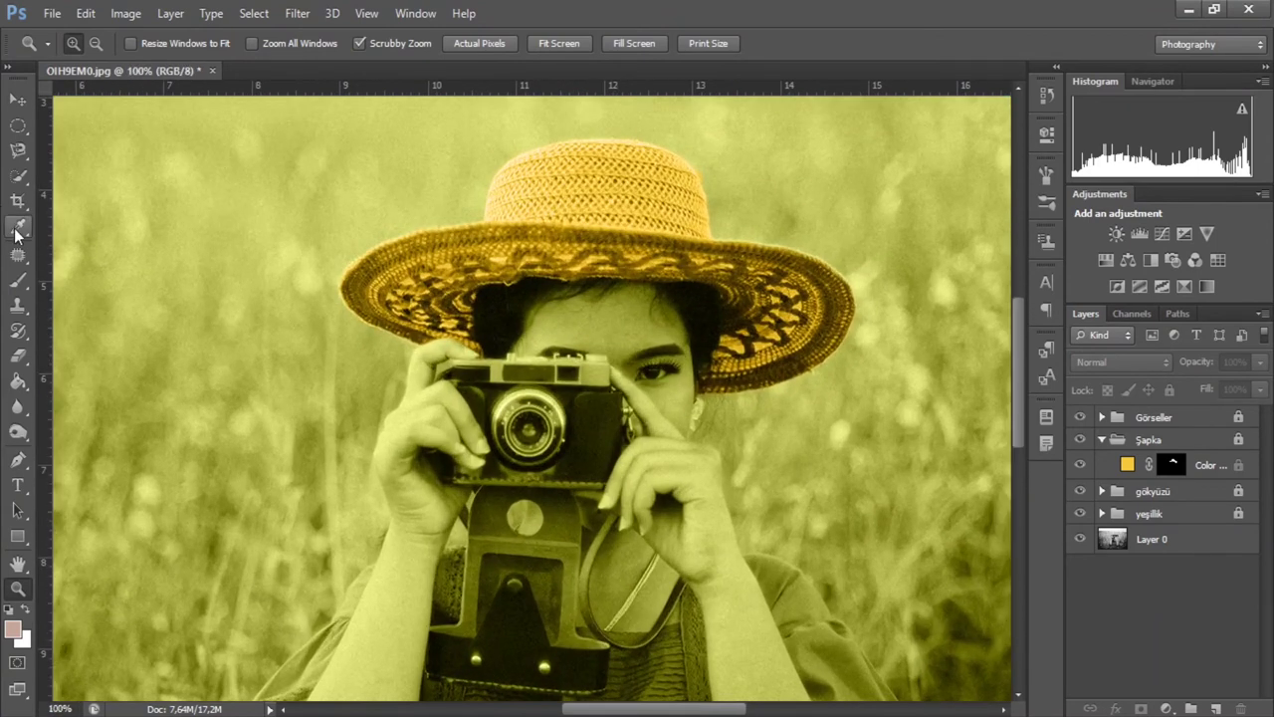
{"action": "left_click", "coordinate": [1102, 440]}
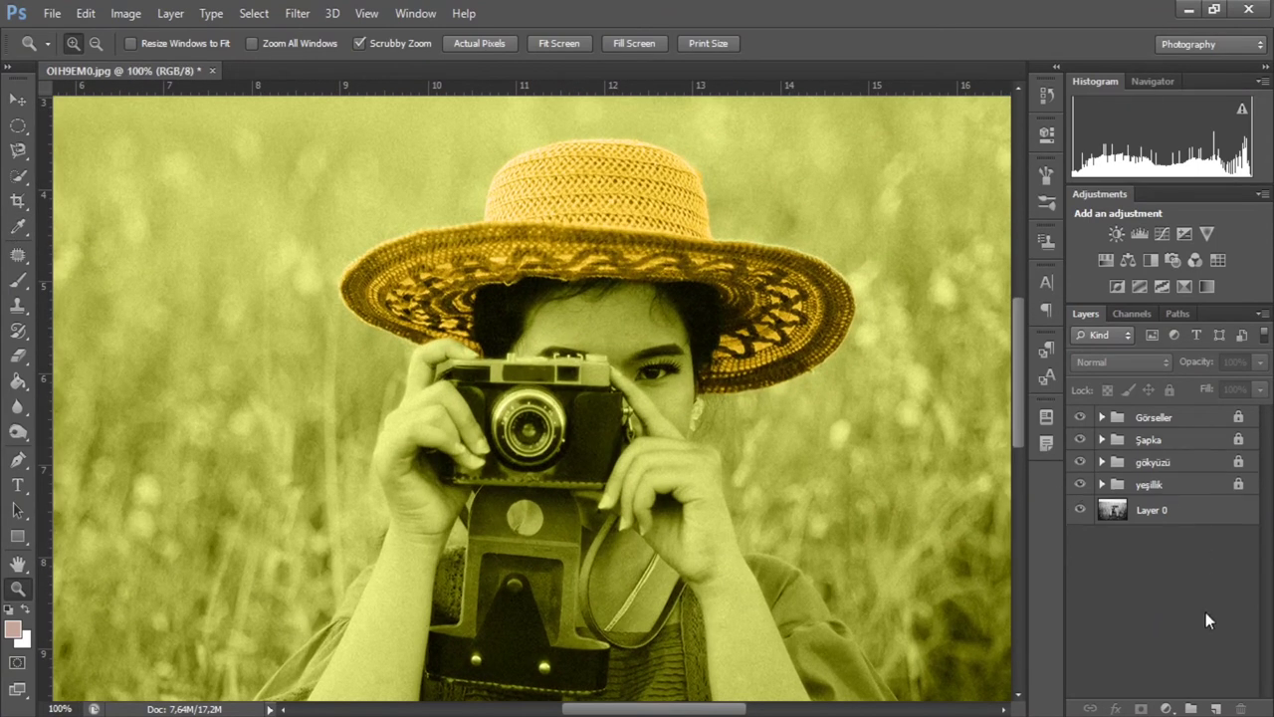
Step: Quick-select the girl's face, arms and hands on Layer 0
{"action": "left_click", "coordinate": [18, 174]}
{"action": "left_click", "coordinate": [1116, 502]}
{"action": "mouse_move", "coordinate": [587, 323]}
{"action": "left_mouse_down"}
{"action": "mouse_move", "coordinate": [645, 327]}
{"action": "mouse_move", "coordinate": [796, 603]}
{"action": "left_mouse_up"}
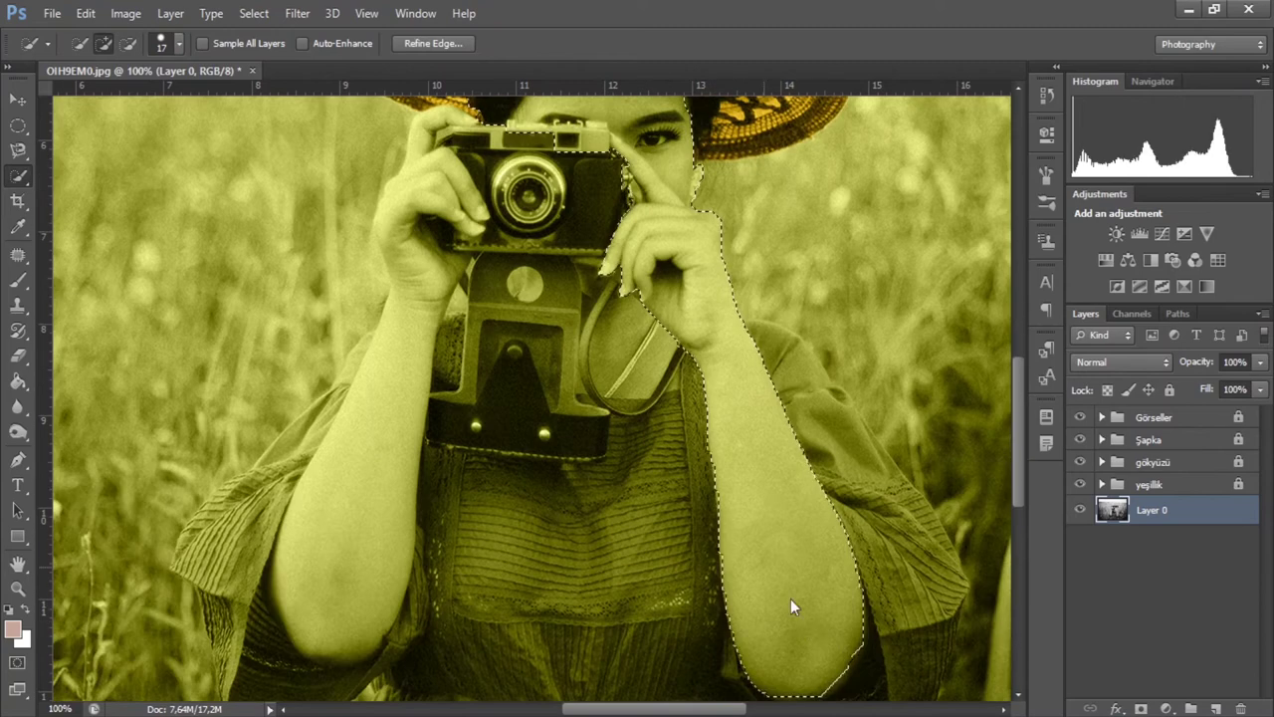
{"action": "scroll", "coordinate": [732, 476], "scroll_direction": "up", "scroll_amount": 2}
{"action": "left_click", "coordinate": [622, 443]}
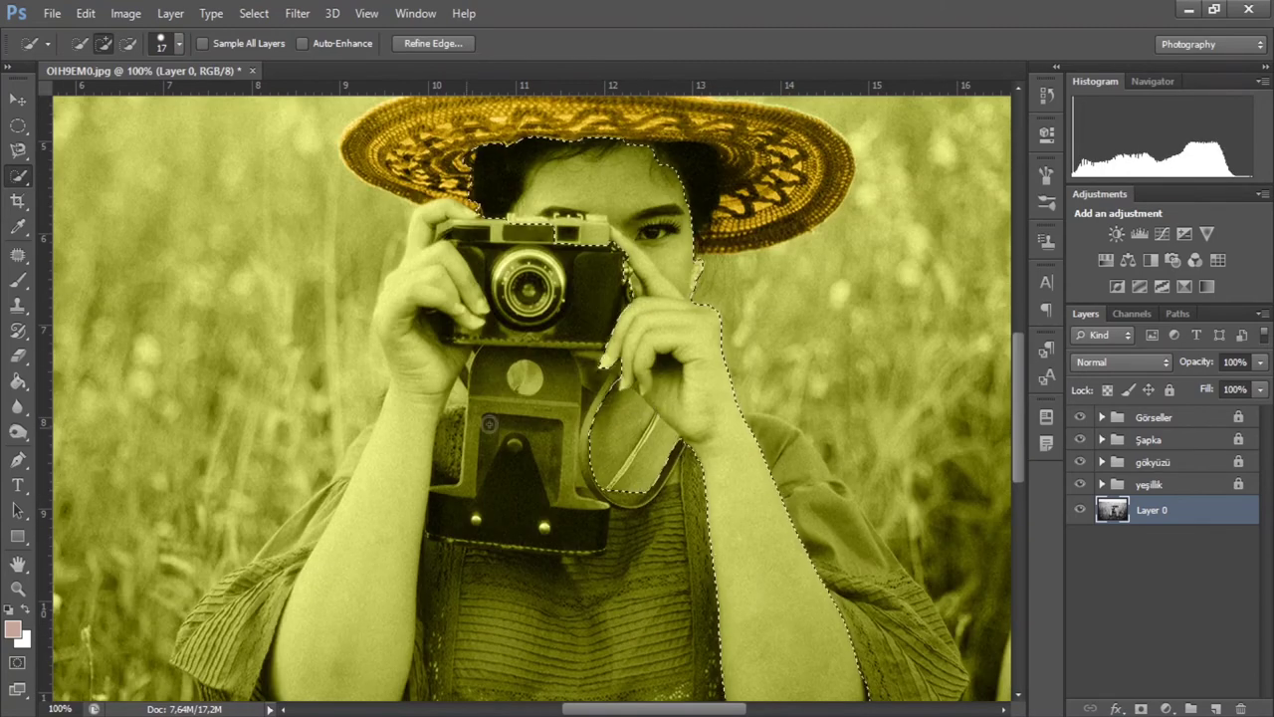
{"action": "left_click_drag", "start_coordinate": [403, 423], "coordinate": [468, 279]}
{"action": "scroll", "coordinate": [552, 259], "scroll_direction": "up", "scroll_amount": 2}
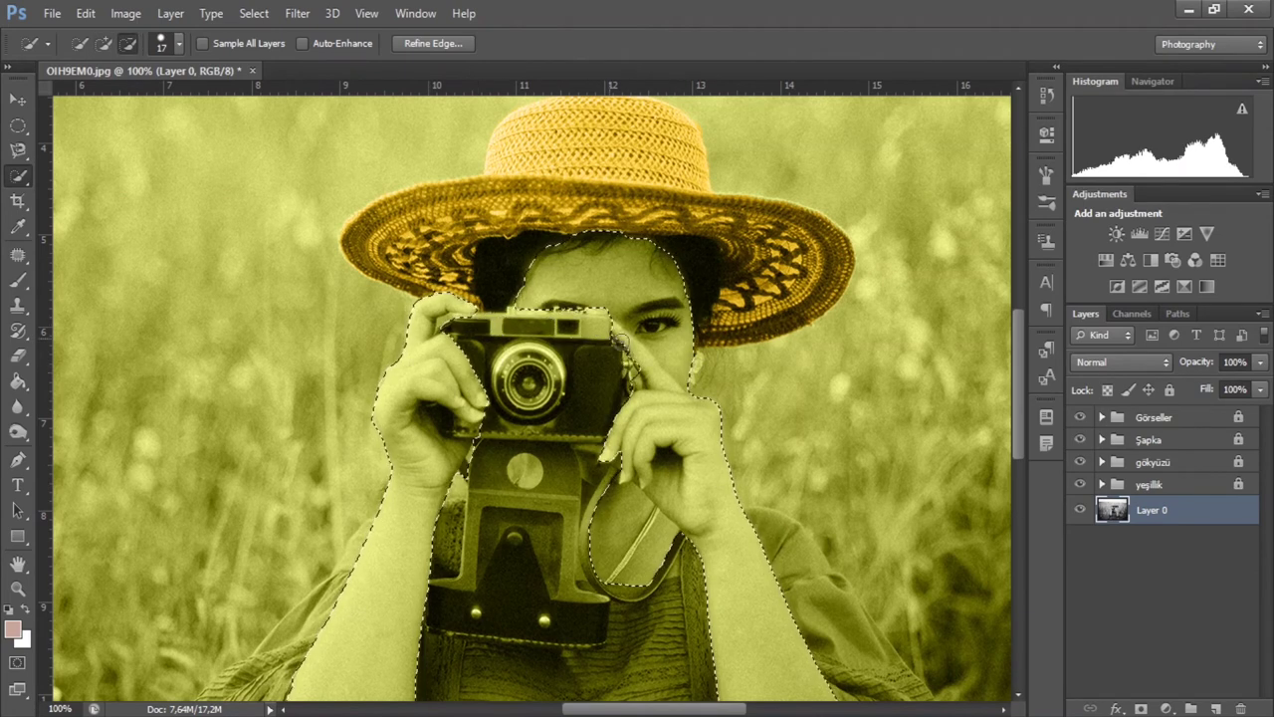
{"action": "scroll", "coordinate": [845, 371], "scroll_direction": "down", "scroll_amount": 2}
{"action": "scroll", "coordinate": [754, 421], "scroll_direction": "down", "scroll_amount": 2}
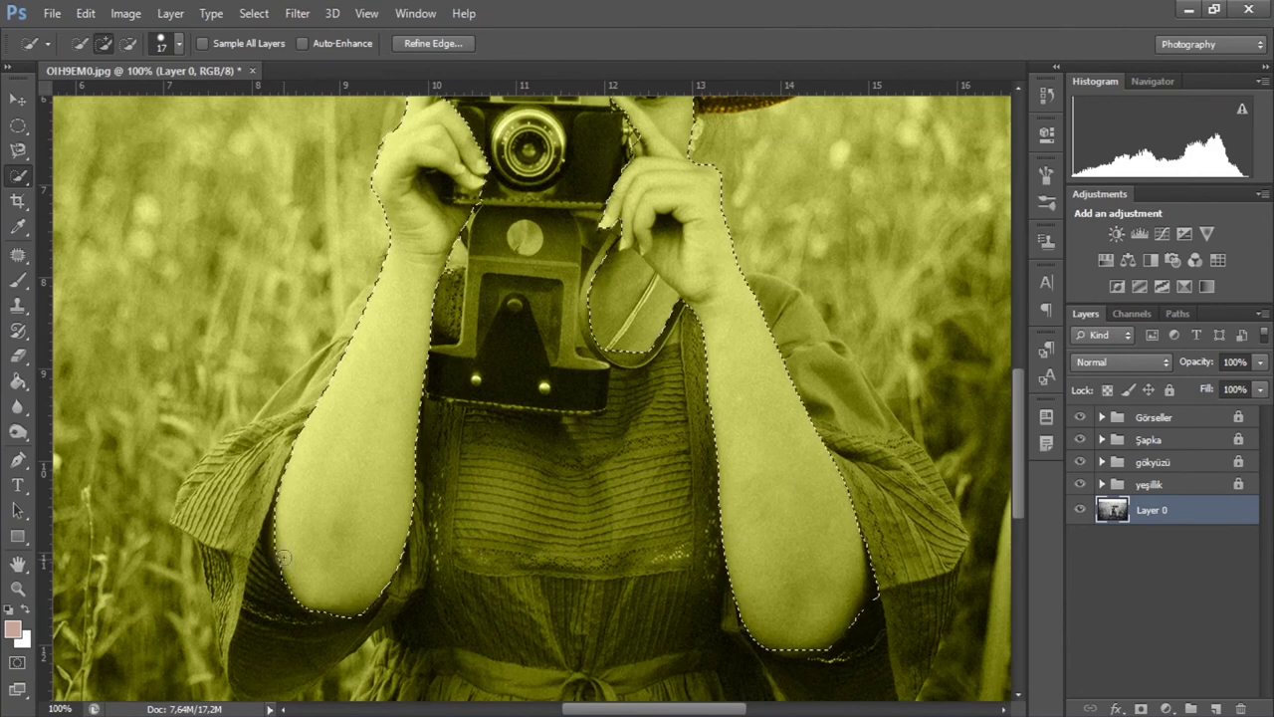
{"action": "scroll", "coordinate": [754, 421], "scroll_direction": "up", "scroll_amount": 2}
Step: Refine the skin selection's edge with a 0,7 px radius and confirm it
{"action": "key", "text": "ctrl+alt+r"}
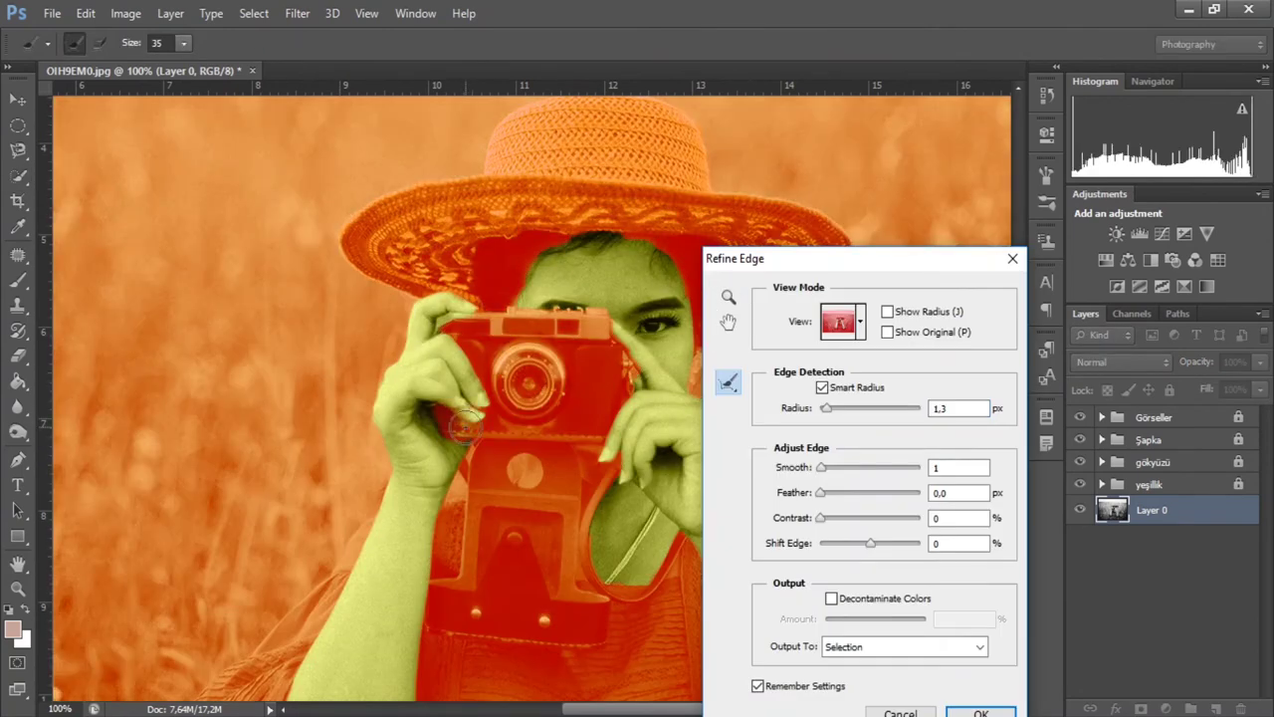
{"action": "scroll", "coordinate": [614, 379], "scroll_direction": "down", "scroll_amount": 2}
{"action": "scroll", "coordinate": [615, 378], "scroll_direction": "down", "scroll_amount": 2}
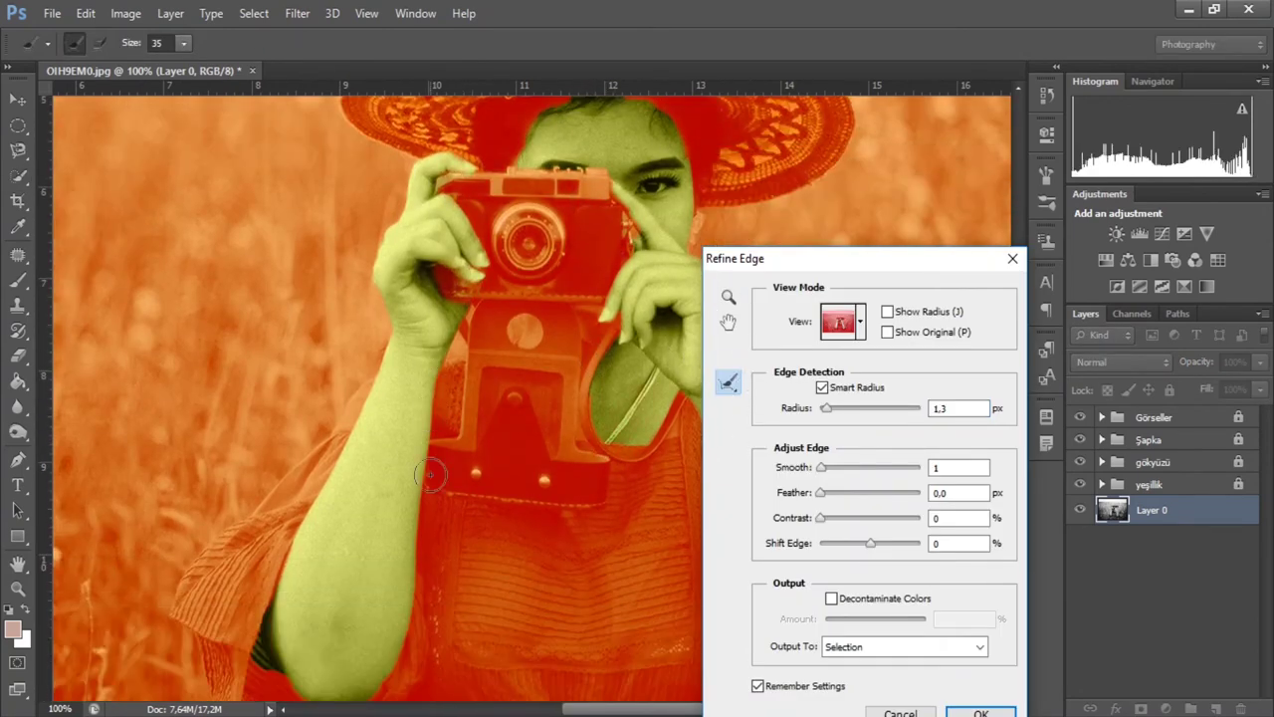
{"action": "scroll", "coordinate": [614, 378], "scroll_direction": "down", "scroll_amount": 2}
{"action": "scroll", "coordinate": [536, 188], "scroll_direction": "up", "scroll_amount": 4}
{"action": "left_click_drag", "start_coordinate": [231, 484], "coordinate": [227, 484]}
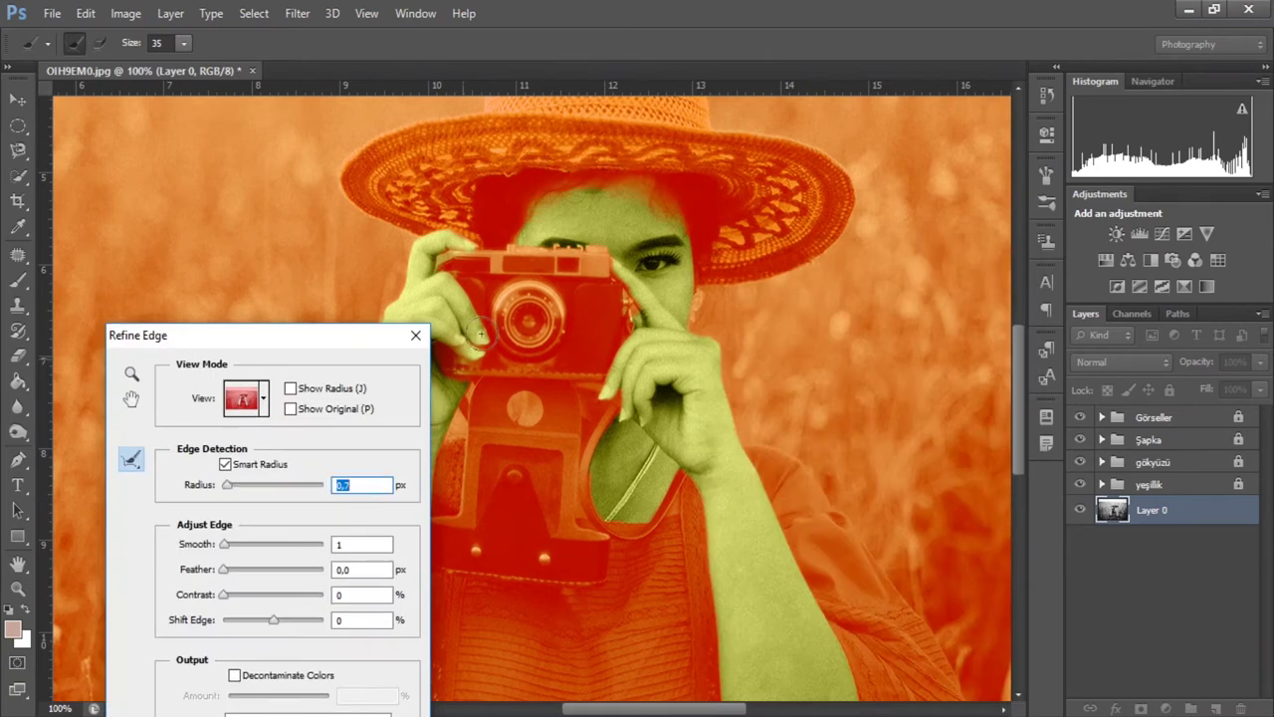
{"action": "scroll", "coordinate": [491, 343], "scroll_direction": "down", "scroll_amount": 4}
{"action": "scroll", "coordinate": [492, 342], "scroll_direction": "down", "scroll_amount": 1}
{"action": "scroll", "coordinate": [896, 460], "scroll_direction": "down", "scroll_amount": 1}
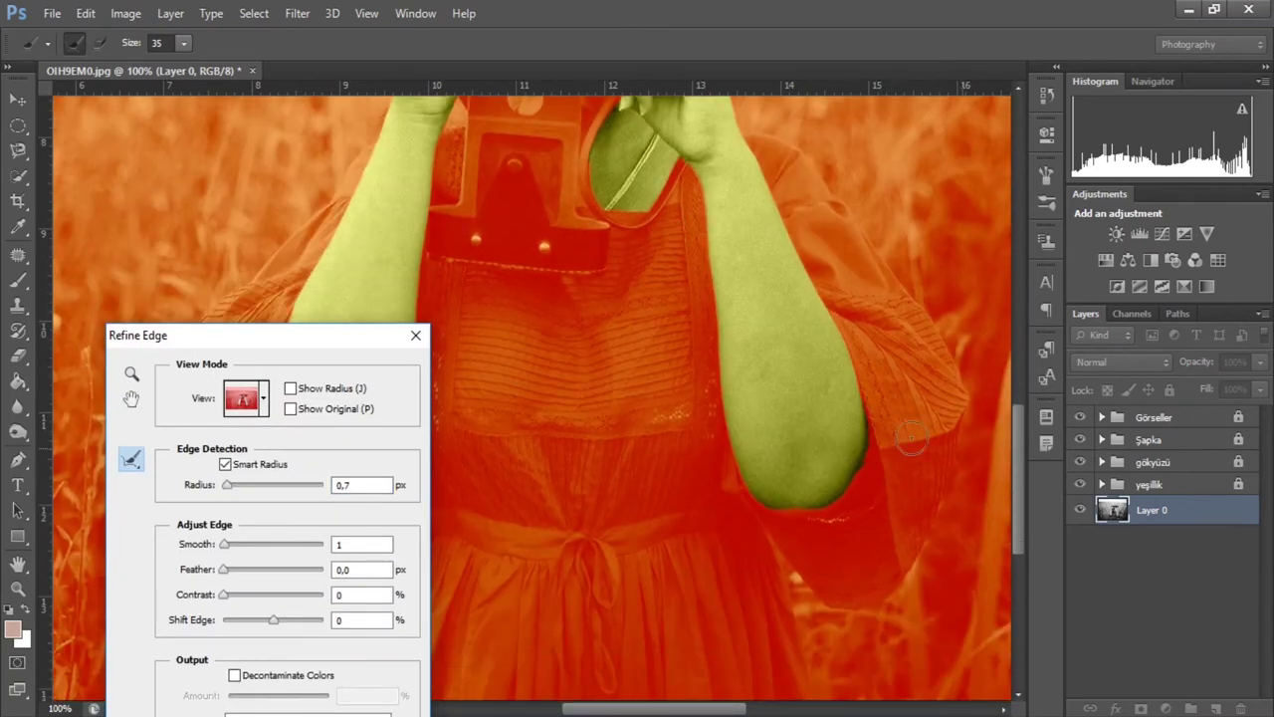
{"action": "left_click_drag", "start_coordinate": [239, 335], "coordinate": [489, 335]}
{"action": "scroll", "coordinate": [335, 479], "scroll_direction": "up", "scroll_amount": 3}
{"action": "scroll", "coordinate": [495, 422], "scroll_direction": "up", "scroll_amount": 1}
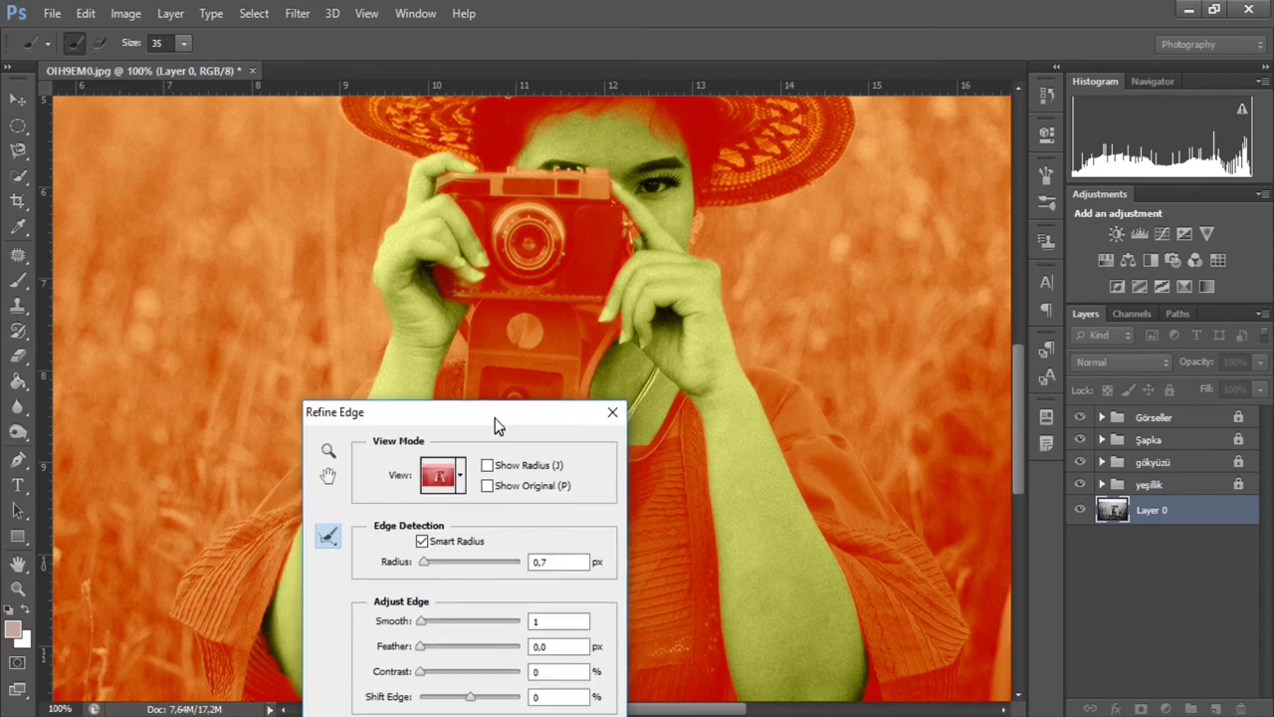
{"action": "left_click_drag", "start_coordinate": [495, 421], "coordinate": [602, 259]}
{"action": "left_click", "coordinate": [691, 707]}
{"action": "left_click", "coordinate": [1165, 708]}
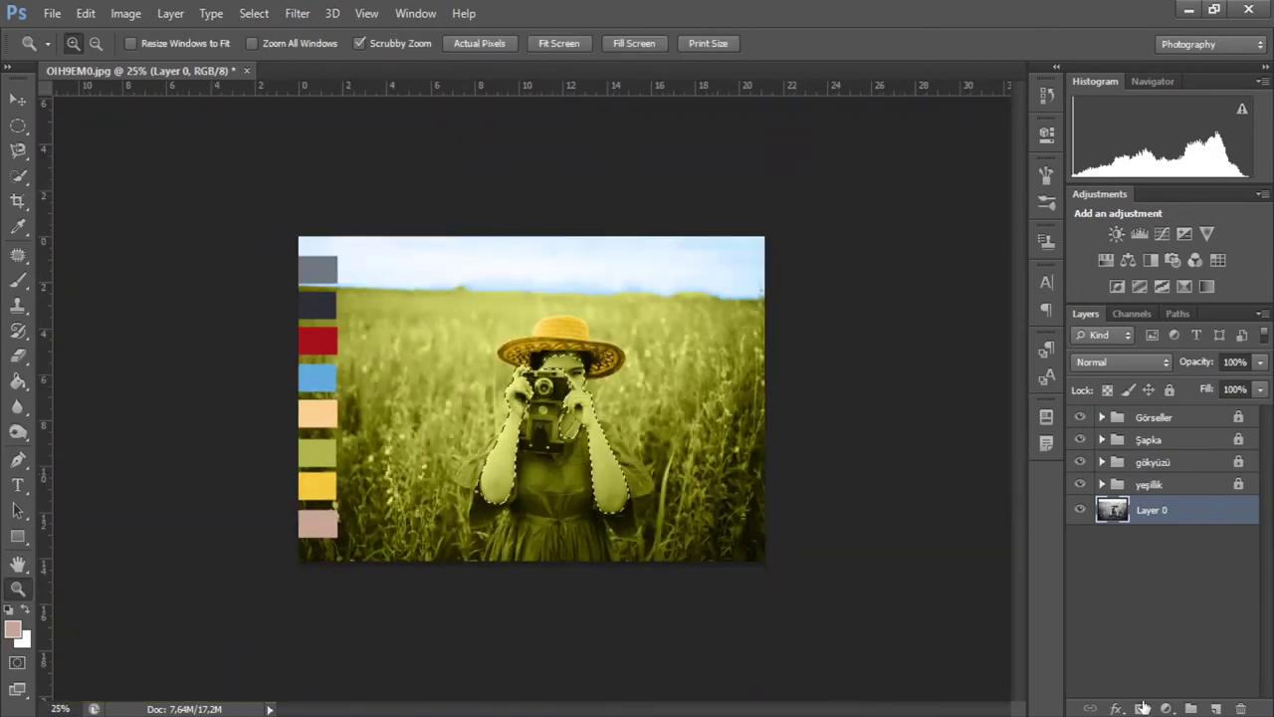
Step: Add a peach Solid Color fill over the skin, beneath Görseller, in Color mode
{"action": "left_click", "coordinate": [1165, 709]}
{"action": "left_click", "coordinate": [1120, 288]}
{"action": "left_click", "coordinate": [1230, 125]}
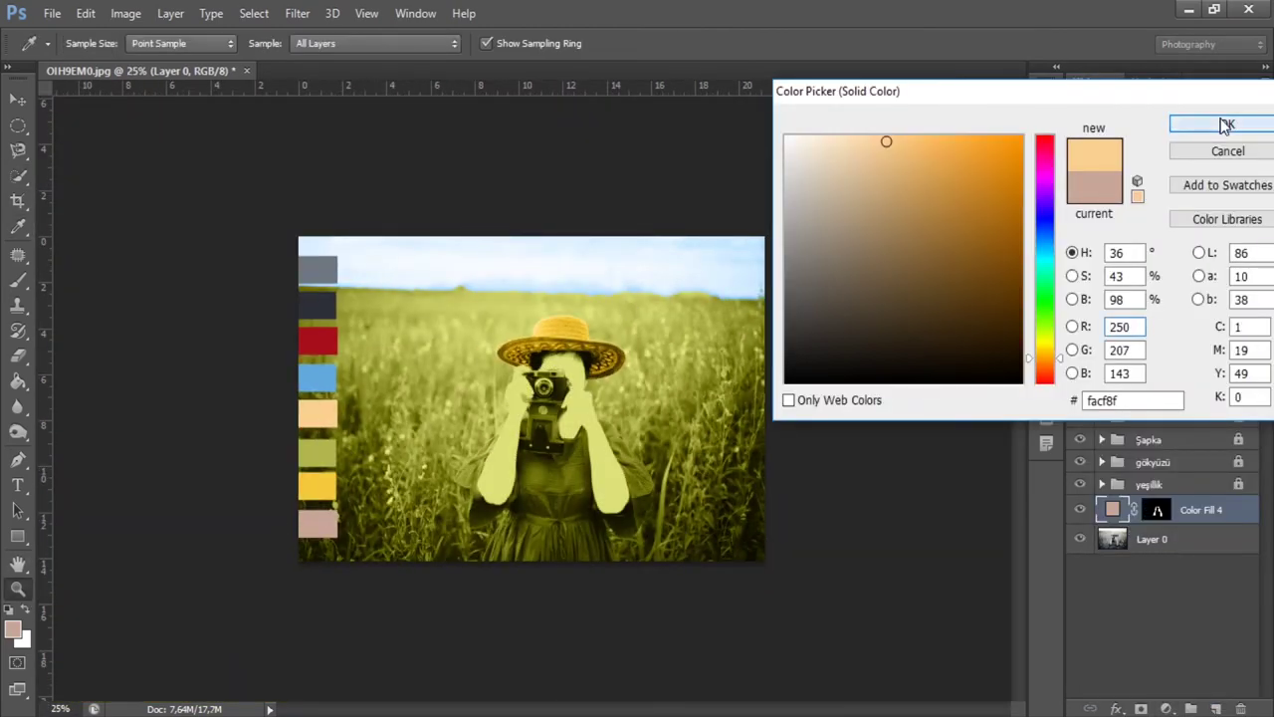
{"action": "mouse_move", "coordinate": [1113, 513]}
{"action": "left_mouse_down"}
{"action": "mouse_move", "coordinate": [1136, 426]}
{"action": "mouse_move", "coordinate": [1127, 439]}
{"action": "left_mouse_up"}
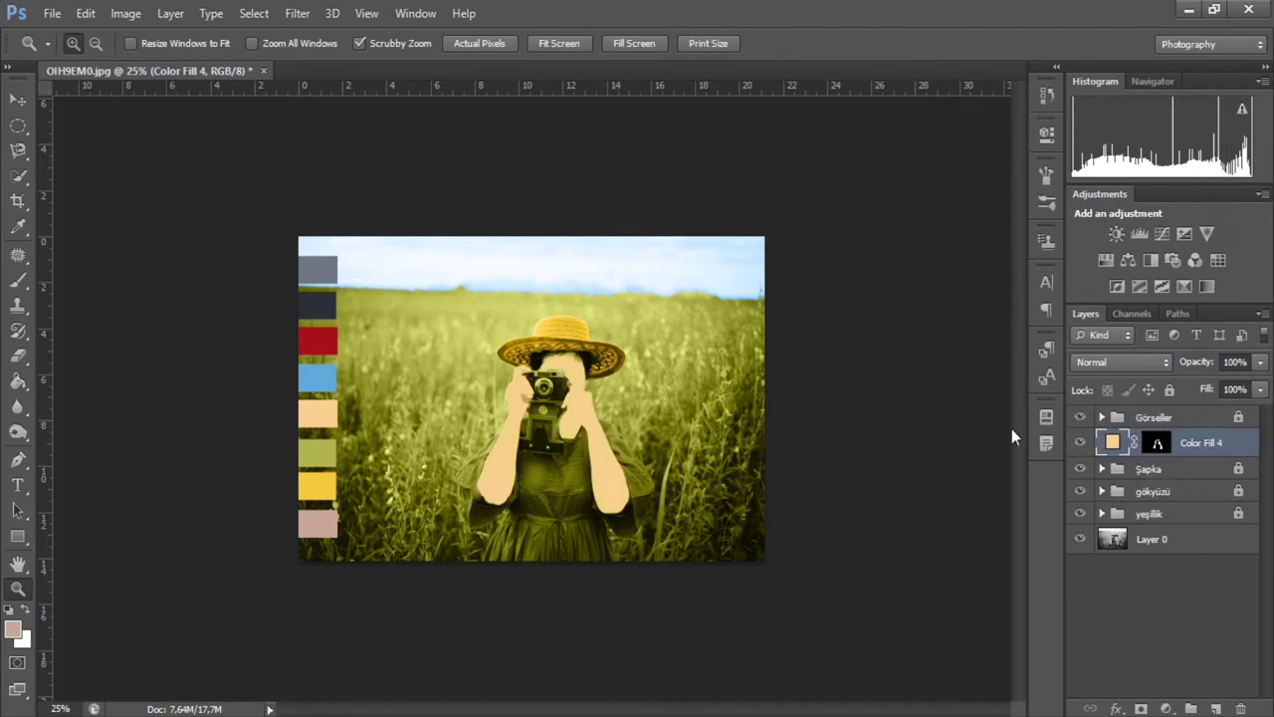
{"action": "left_click", "coordinate": [1108, 362]}
{"action": "left_click", "coordinate": [1080, 487]}
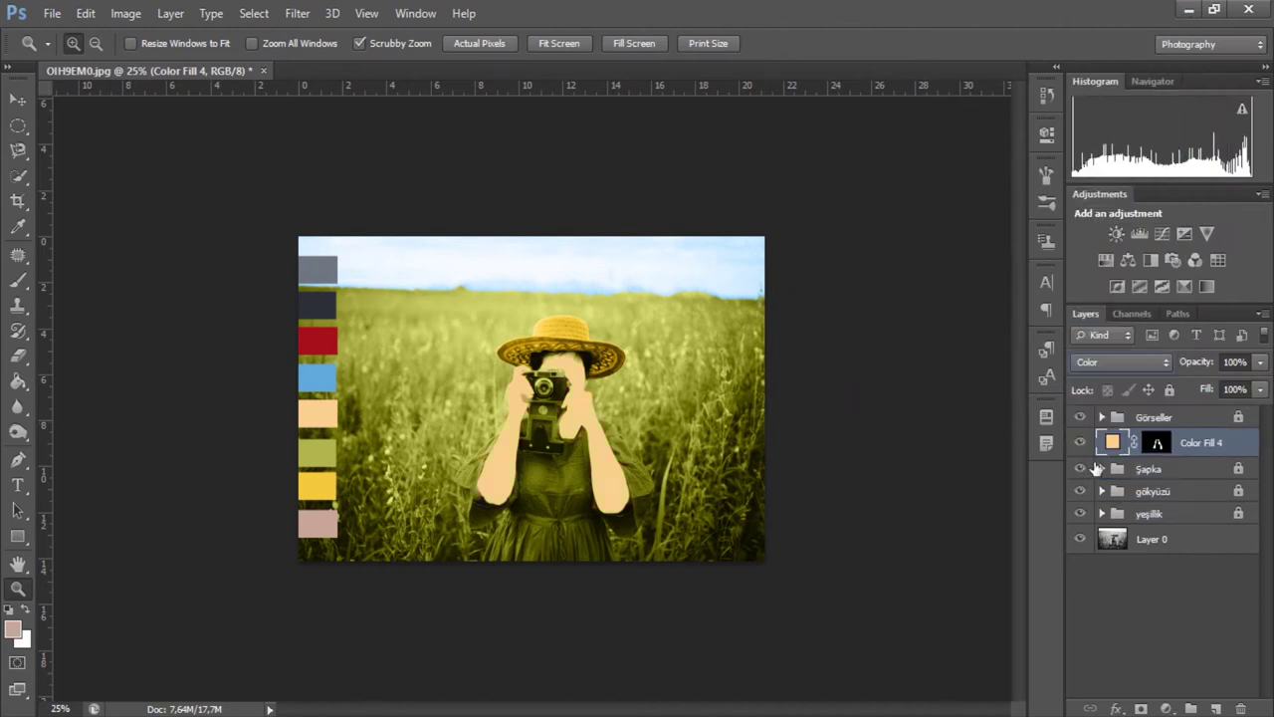
Step: Tidy the skin fill's mask with Brush and Eraser, then put it in a new group
{"action": "left_click_drag", "start_coordinate": [578, 457], "coordinate": [558, 461]}
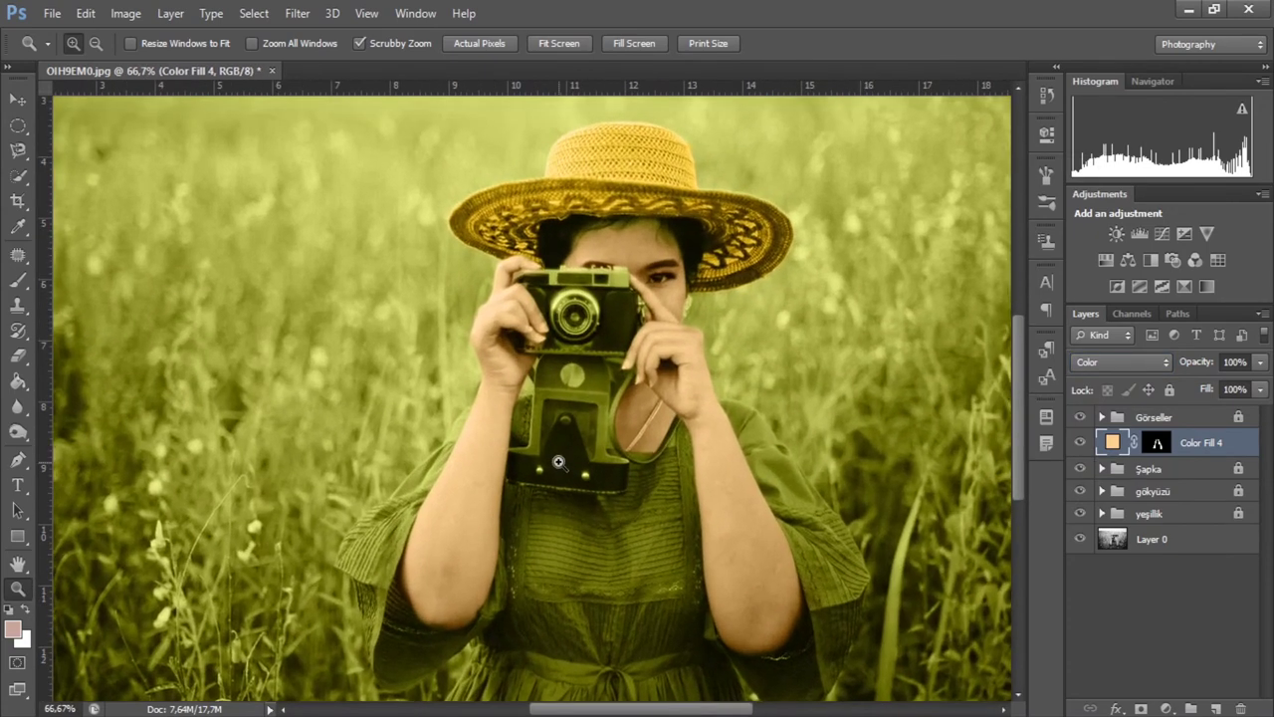
{"action": "left_click", "coordinate": [558, 462]}
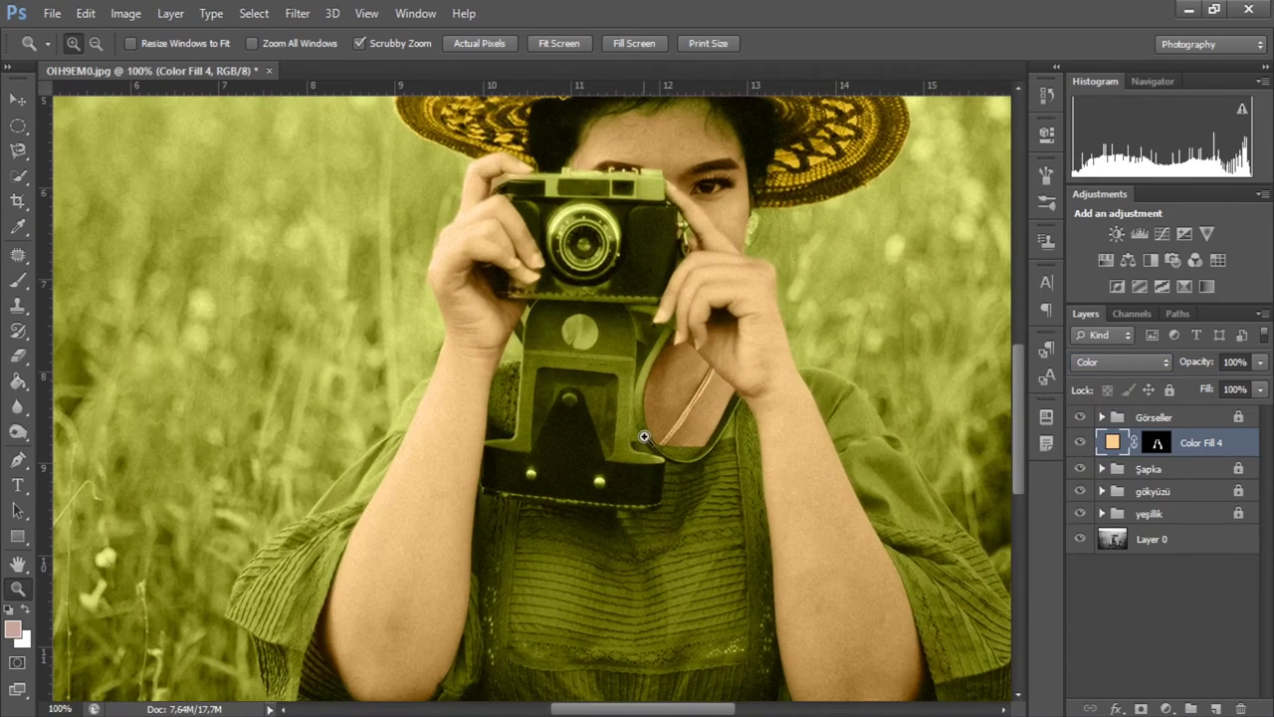
{"action": "scroll", "coordinate": [661, 432], "scroll_direction": "down", "scroll_amount": 2}
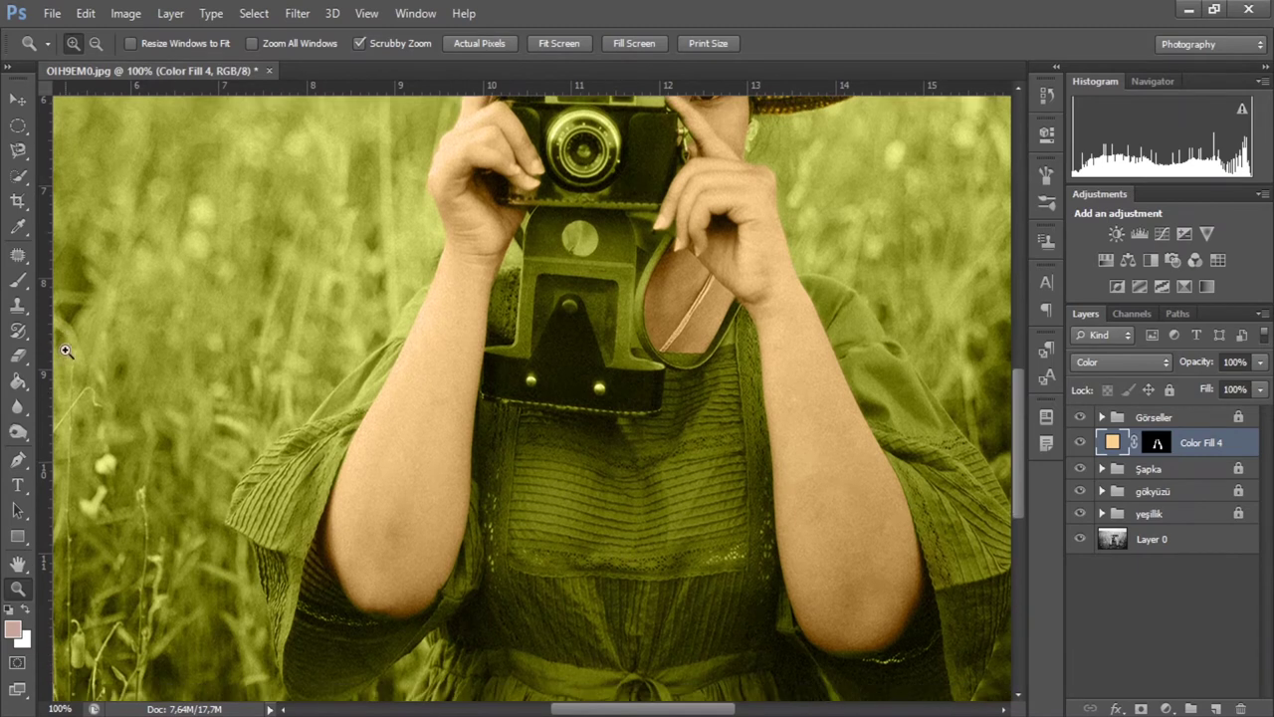
{"action": "left_click", "coordinate": [1158, 443]}
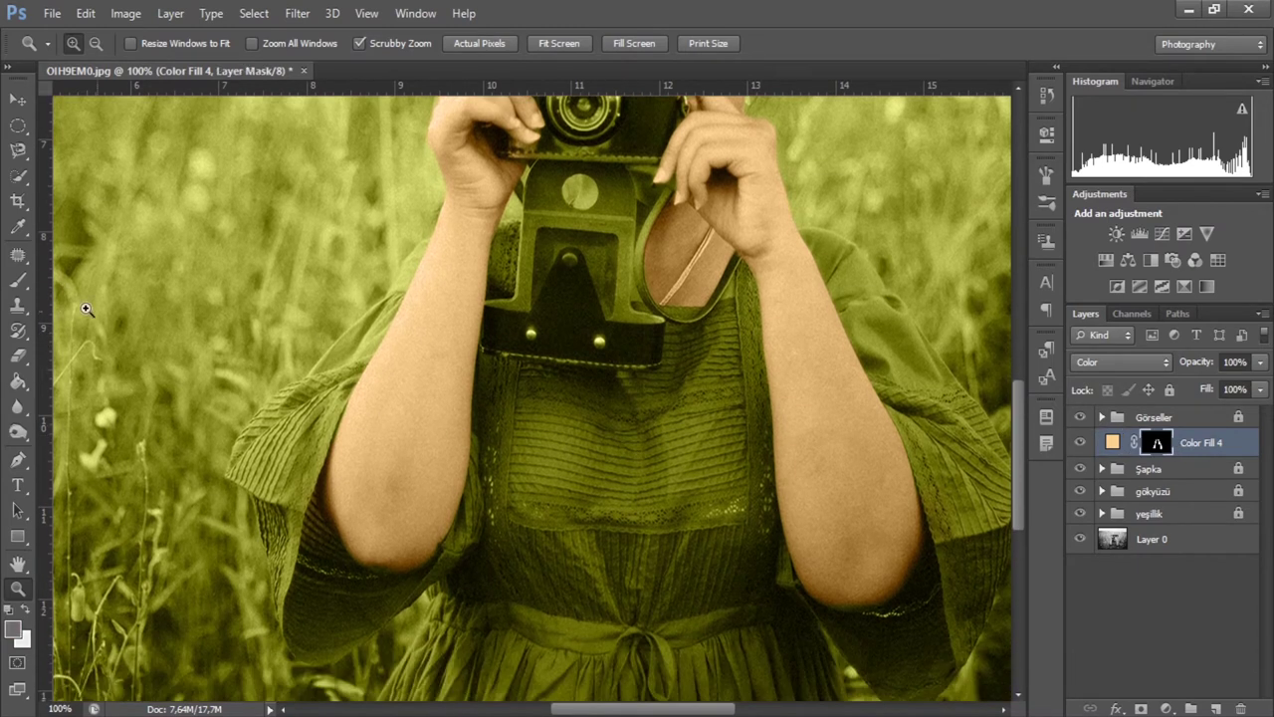
{"action": "left_click", "coordinate": [18, 279]}
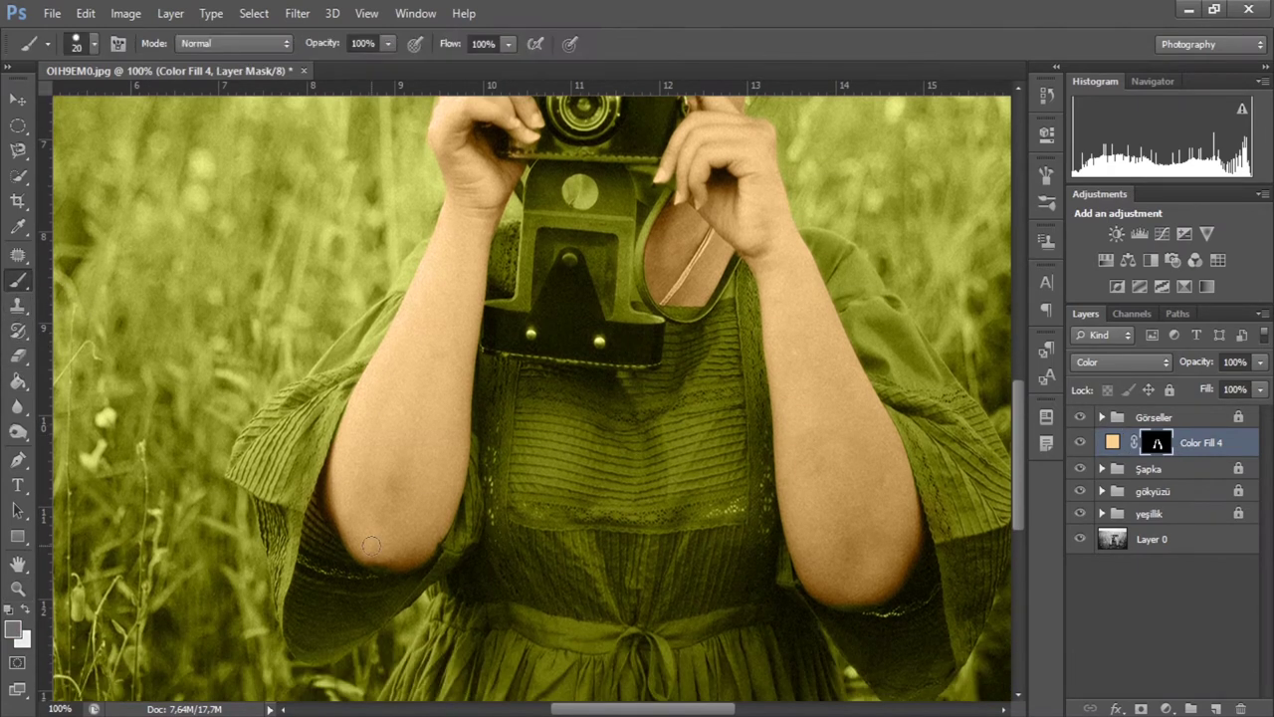
{"action": "left_click", "coordinate": [18, 356]}
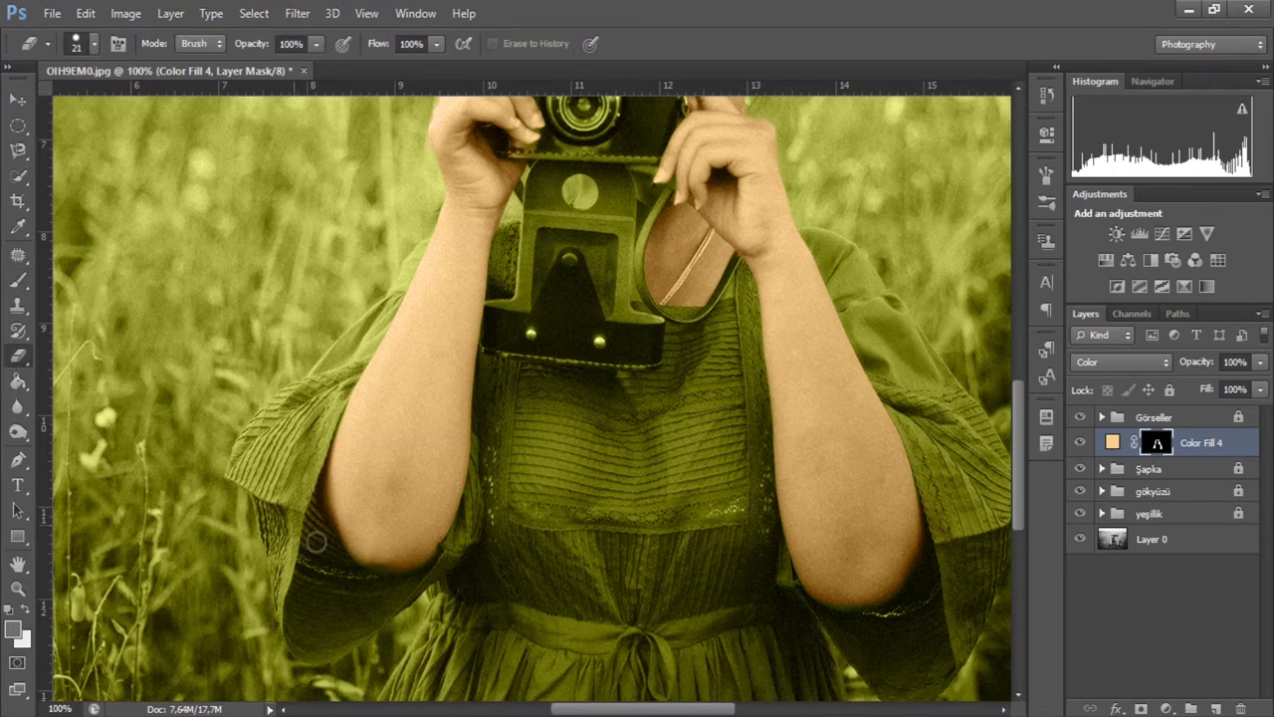
{"action": "scroll", "coordinate": [359, 548], "scroll_direction": "up", "scroll_amount": 2}
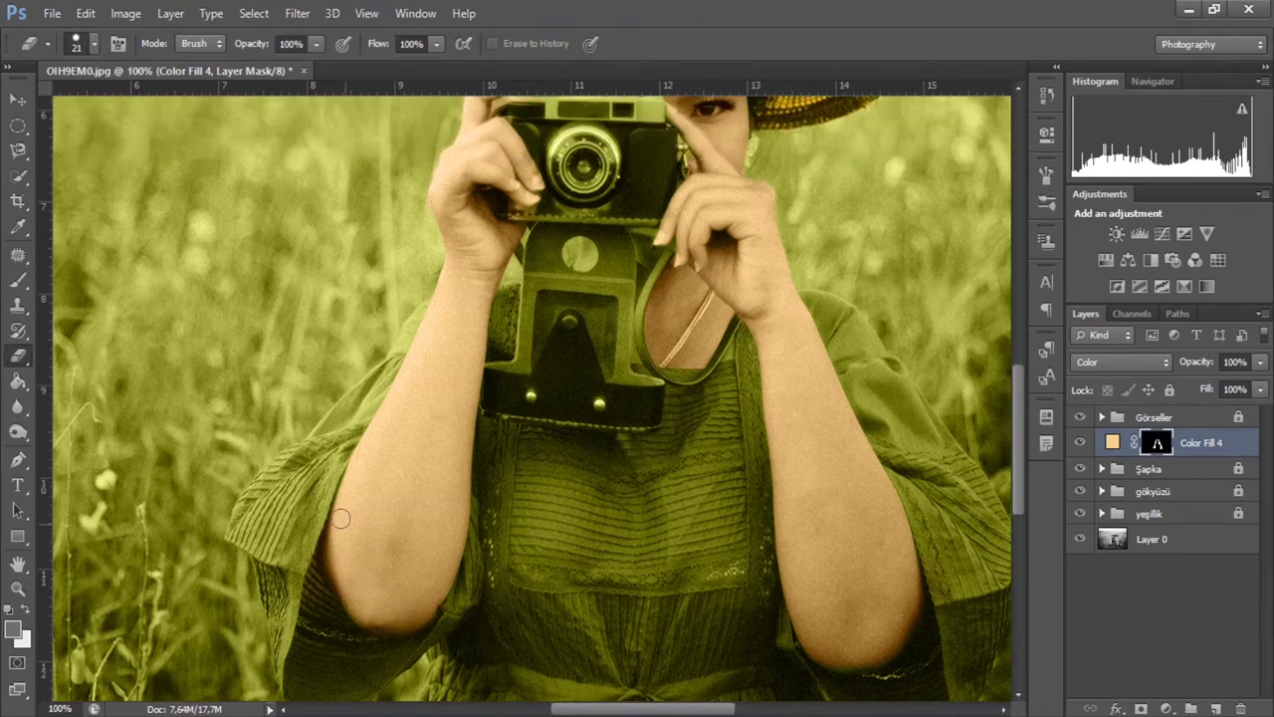
{"action": "scroll", "coordinate": [359, 548], "scroll_direction": "up", "scroll_amount": 6}
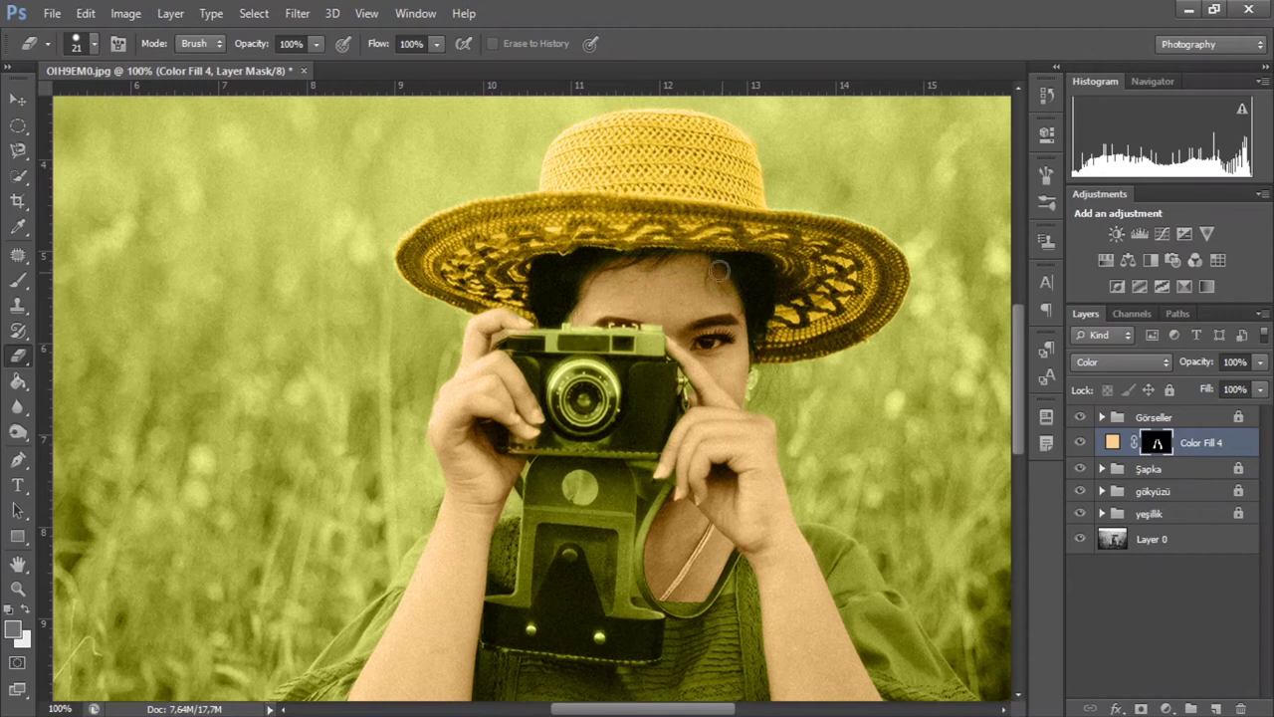
{"action": "scroll", "coordinate": [759, 387], "scroll_direction": "down", "scroll_amount": 2}
{"action": "scroll", "coordinate": [717, 358], "scroll_direction": "down", "scroll_amount": 2}
{"action": "scroll", "coordinate": [856, 611], "scroll_direction": "down", "scroll_amount": 4}
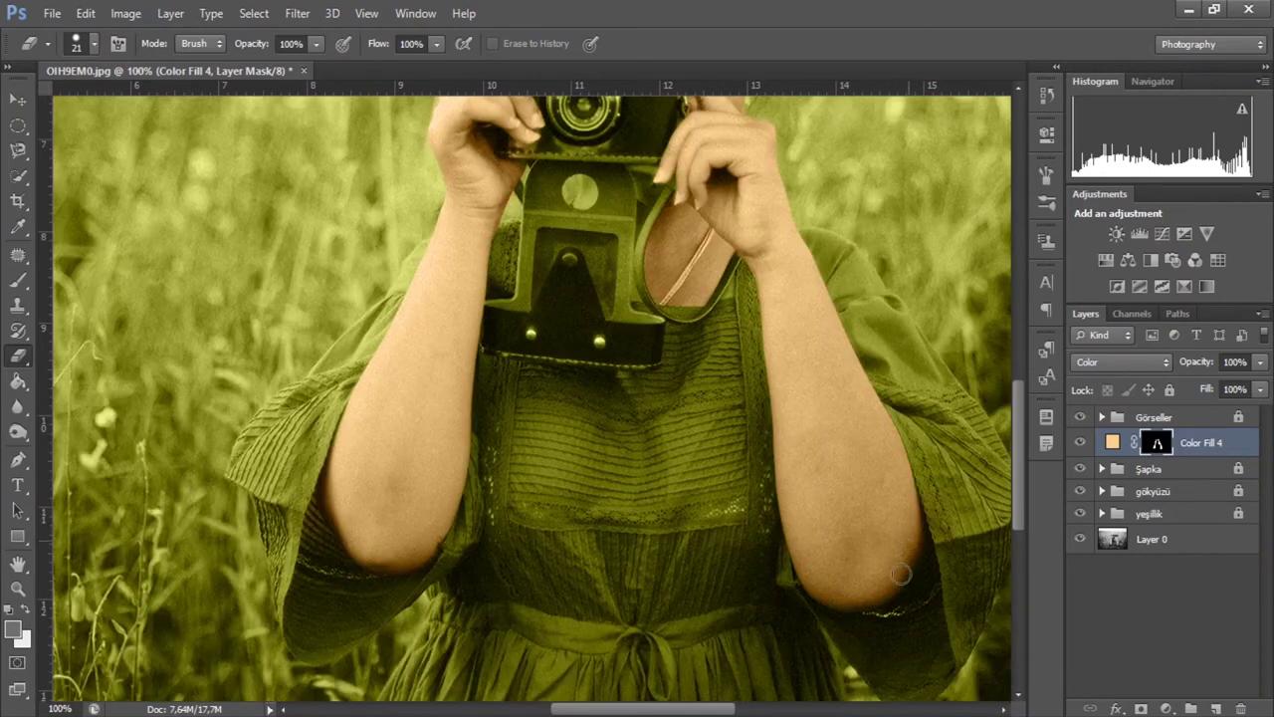
{"action": "scroll", "coordinate": [816, 530], "scroll_direction": "down", "scroll_amount": 4}
{"action": "scroll", "coordinate": [816, 533], "scroll_direction": "up", "scroll_amount": 10}
{"action": "left_click_drag", "start_coordinate": [1132, 494], "coordinate": [1189, 708]}
Step: Rename the new group Ten and lock it completely
{"action": "double_click", "coordinate": [1151, 441]}
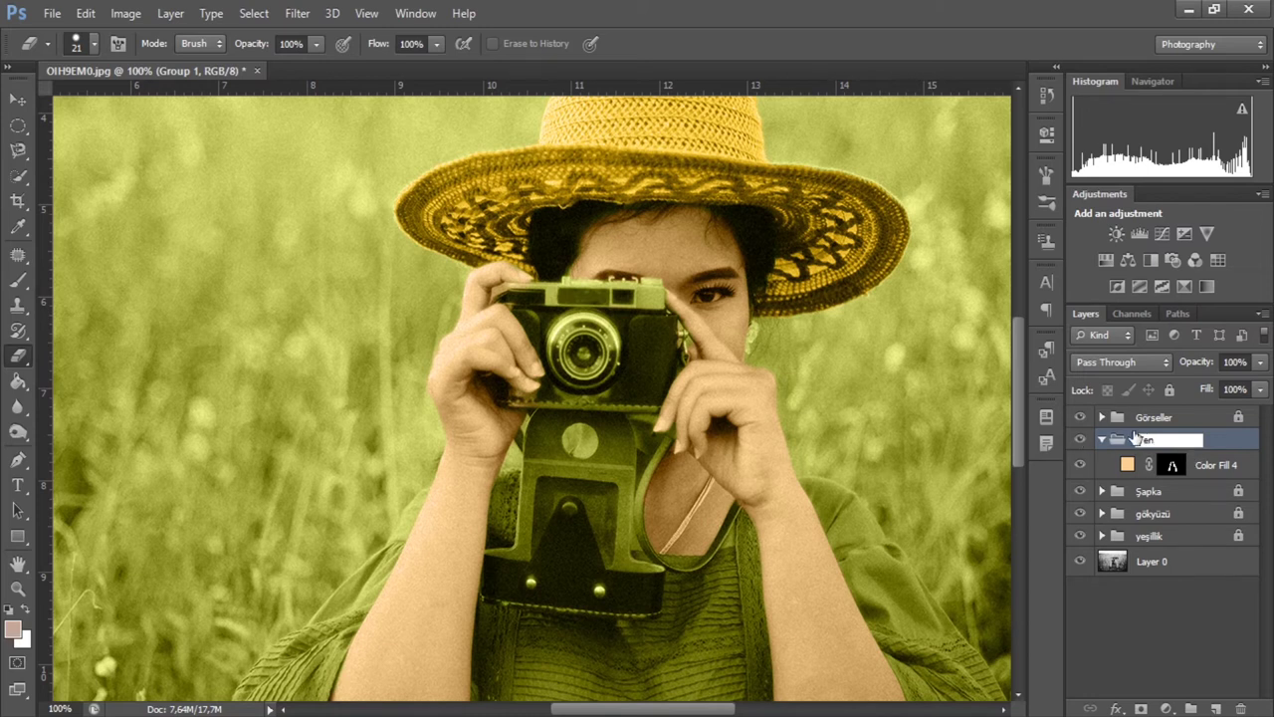
{"action": "key", "text": "Return"}
{"action": "left_click", "coordinate": [1171, 389]}
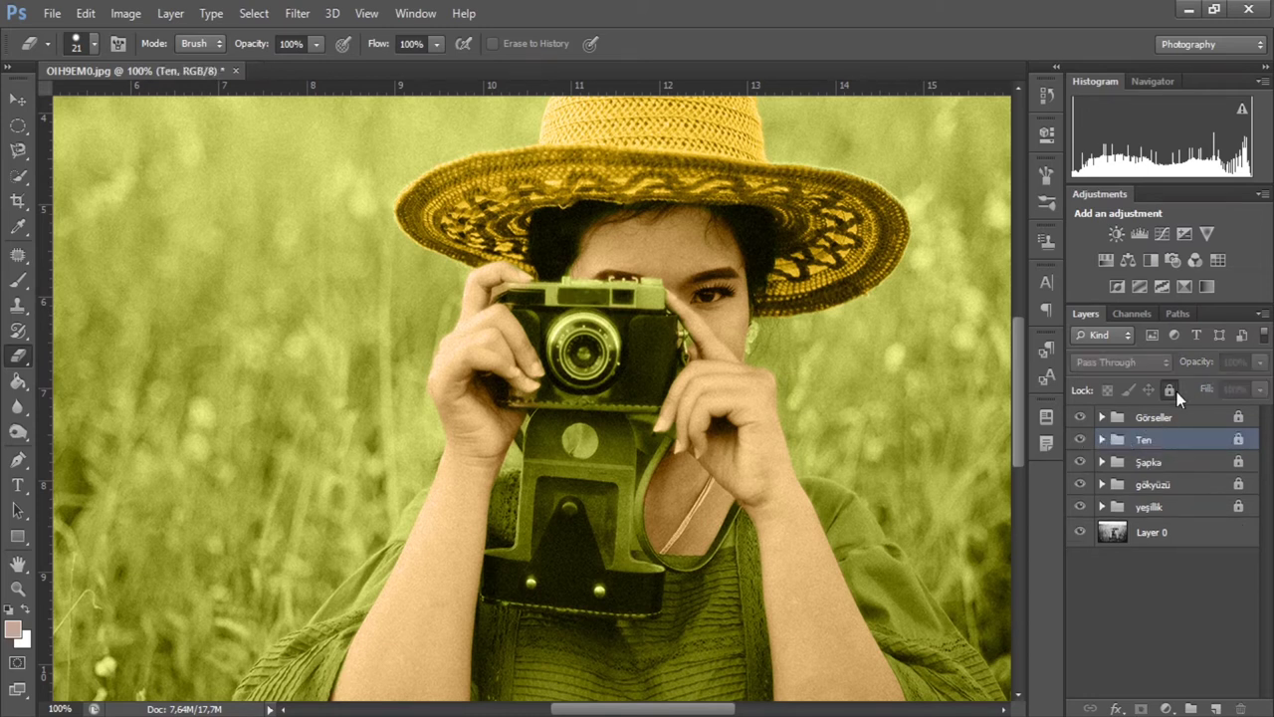
{"action": "scroll", "coordinate": [701, 403], "scroll_direction": "down", "scroll_amount": 3}
{"action": "scroll", "coordinate": [700, 403], "scroll_direction": "down", "scroll_amount": 3}
{"action": "scroll", "coordinate": [701, 403], "scroll_direction": "down", "scroll_amount": 2}
{"action": "scroll", "coordinate": [696, 398], "scroll_direction": "up", "scroll_amount": 1}
{"action": "scroll", "coordinate": [695, 398], "scroll_direction": "up", "scroll_amount": 5}
{"action": "scroll", "coordinate": [725, 384], "scroll_direction": "up", "scroll_amount": 1}
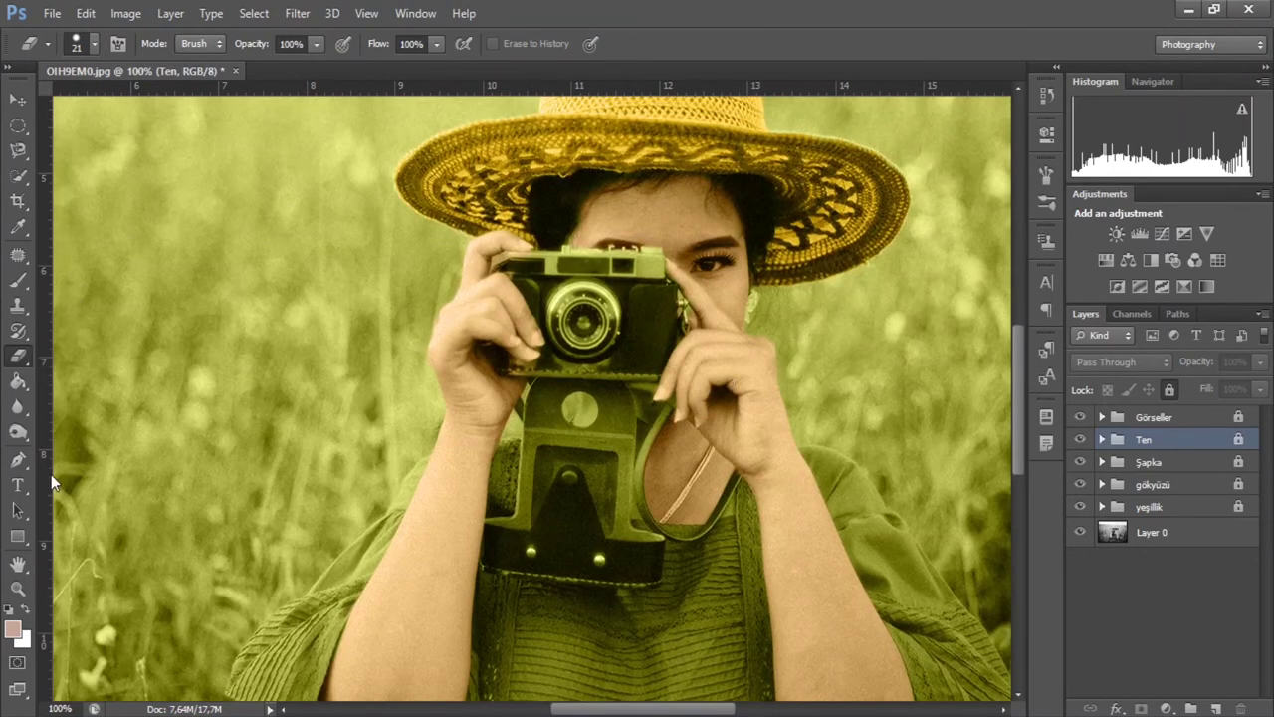
Step: Zoom in on the face and camera and select Layer 0 with Quick Selection
{"action": "left_click", "coordinate": [17, 587]}
{"action": "left_click_drag", "start_coordinate": [623, 226], "coordinate": [820, 302]}
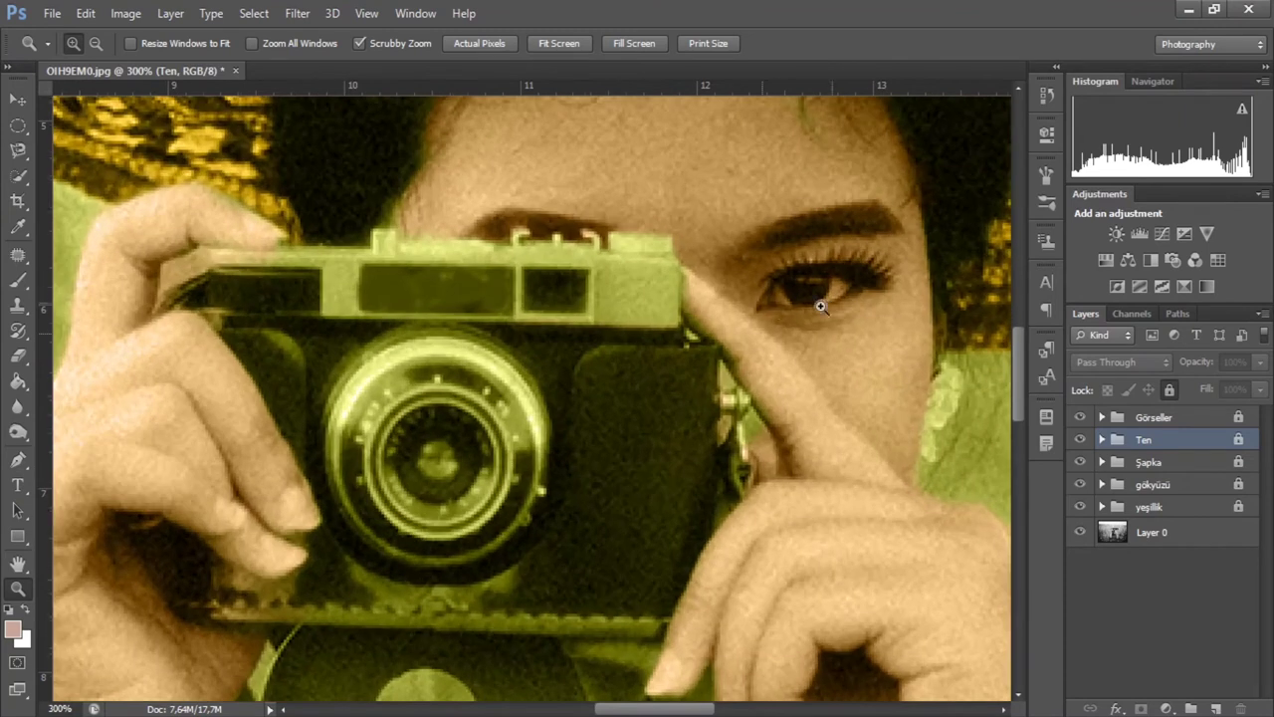
{"action": "left_click", "coordinate": [17, 177]}
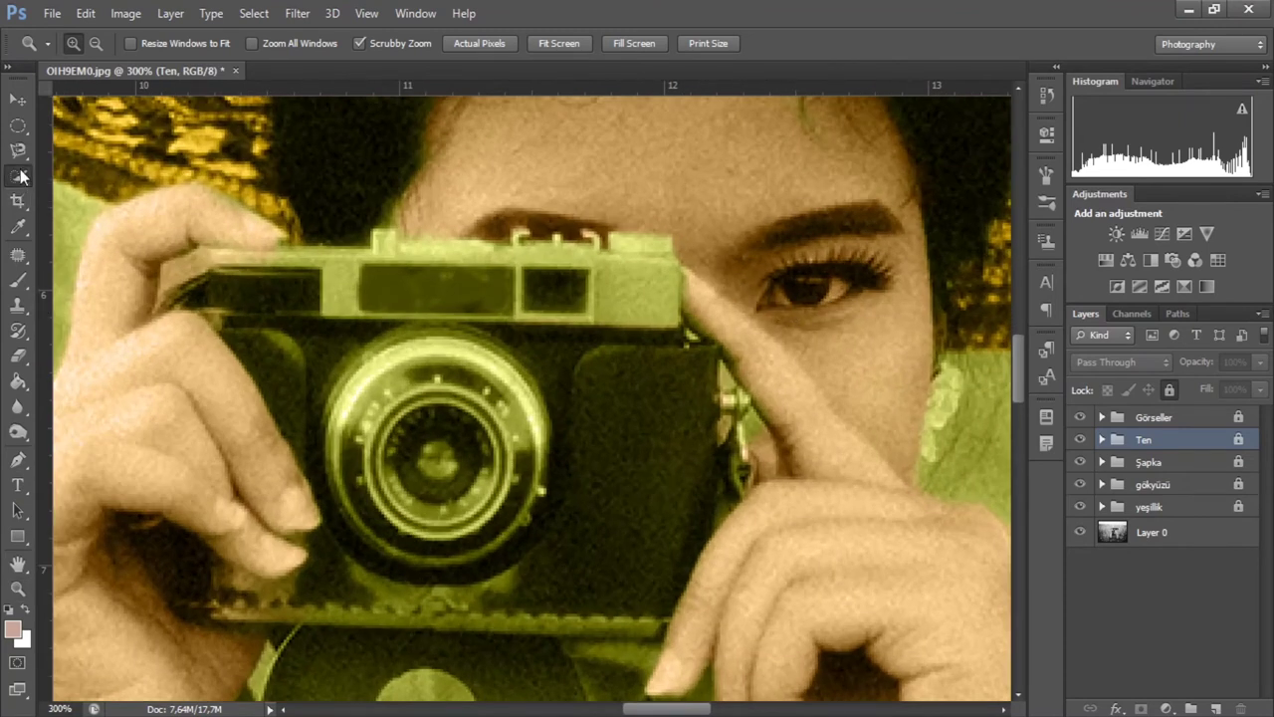
{"action": "left_click", "coordinate": [1124, 532]}
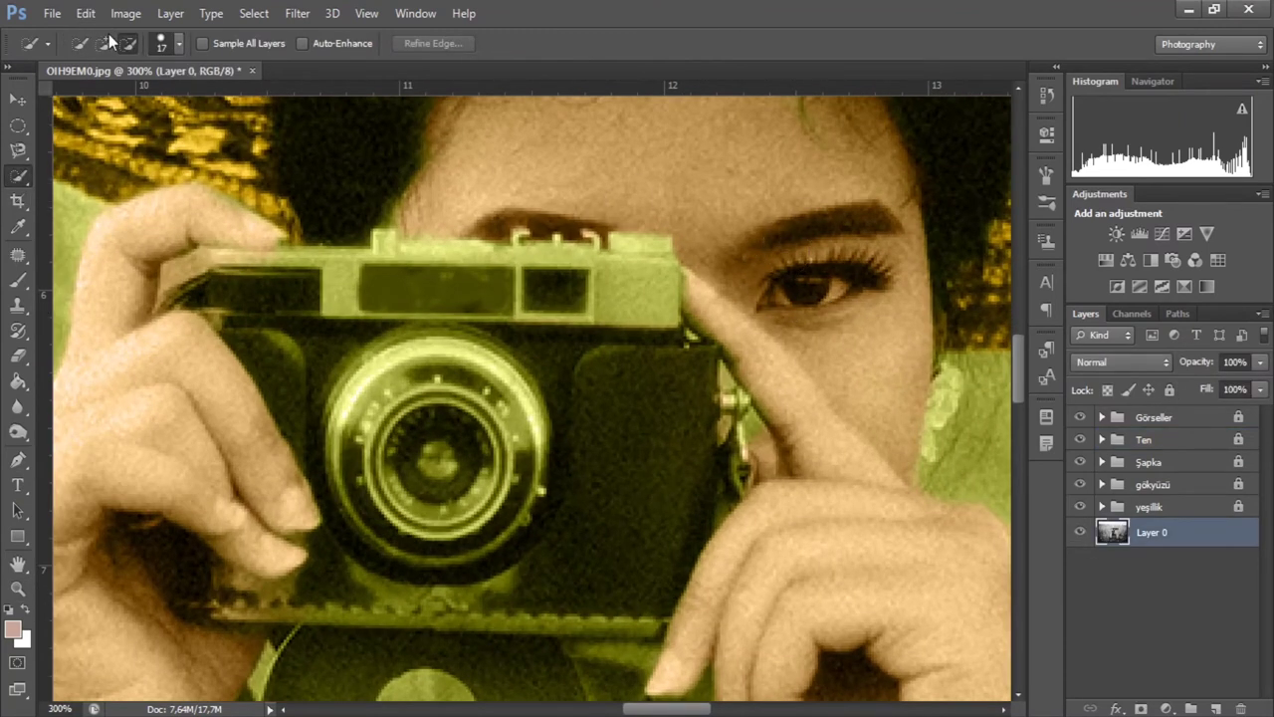
Step: Add a white Solid Color fill in Color mode with its mask inverted to black
{"action": "left_click", "coordinate": [154, 46]}
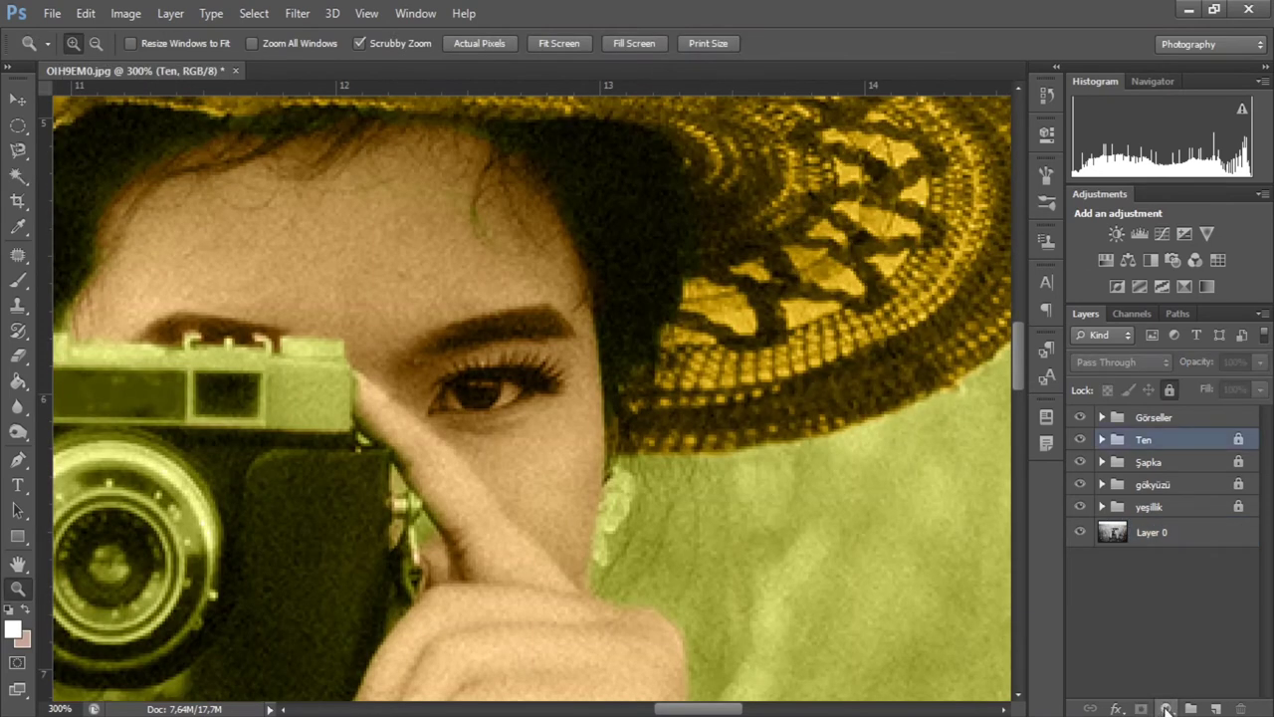
{"action": "left_click", "coordinate": [1167, 709]}
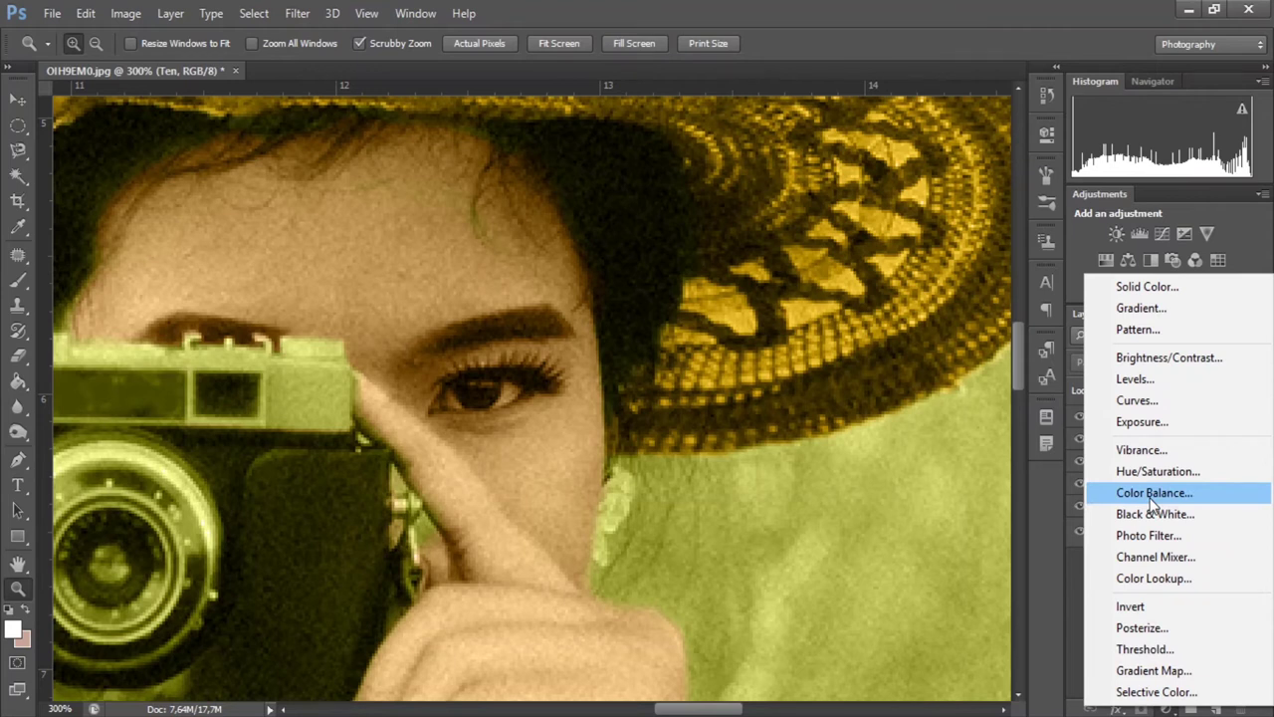
{"action": "left_click", "coordinate": [1131, 284]}
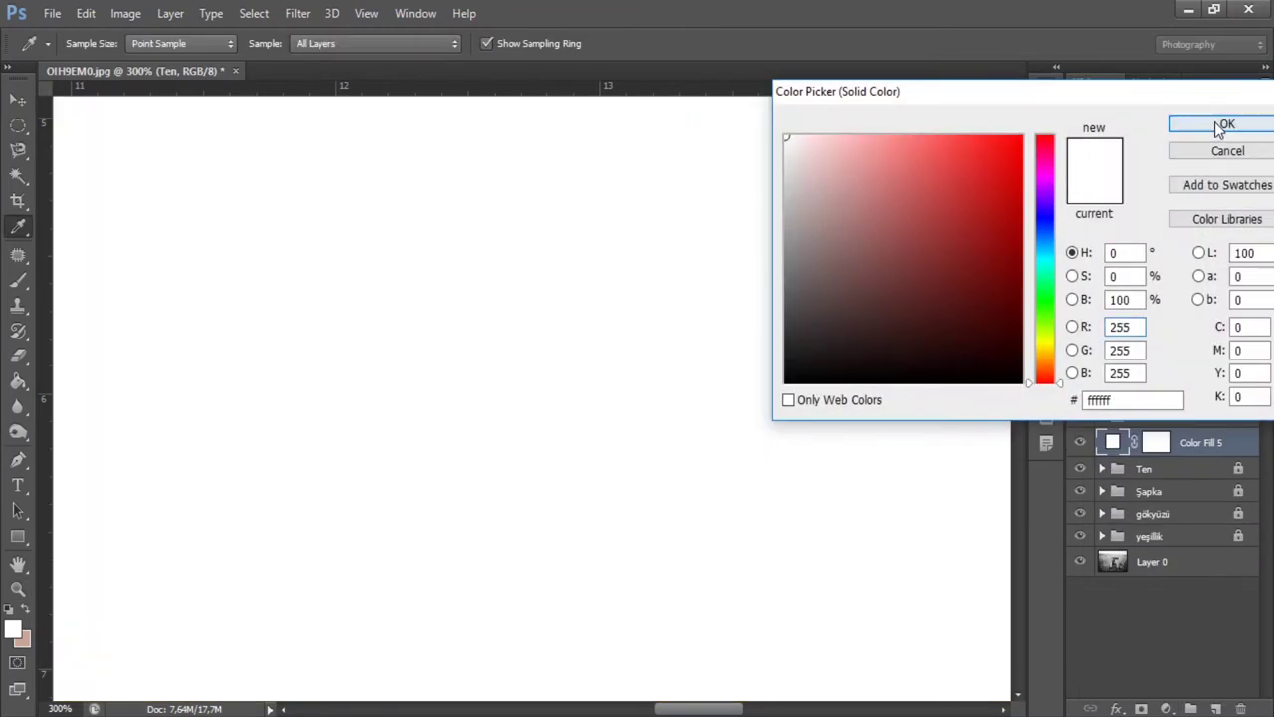
{"action": "left_click", "coordinate": [1227, 123]}
{"action": "left_click", "coordinate": [1088, 364]}
{"action": "left_click", "coordinate": [1088, 477]}
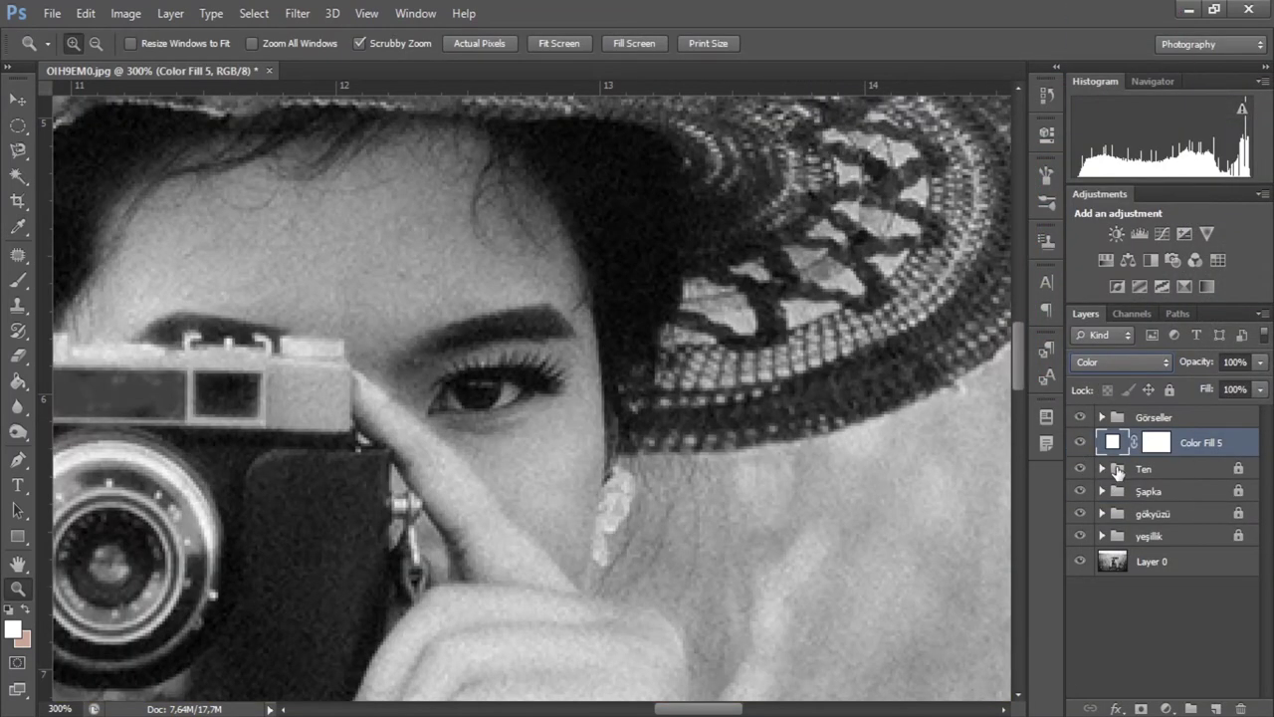
{"action": "double_click", "coordinate": [1152, 444]}
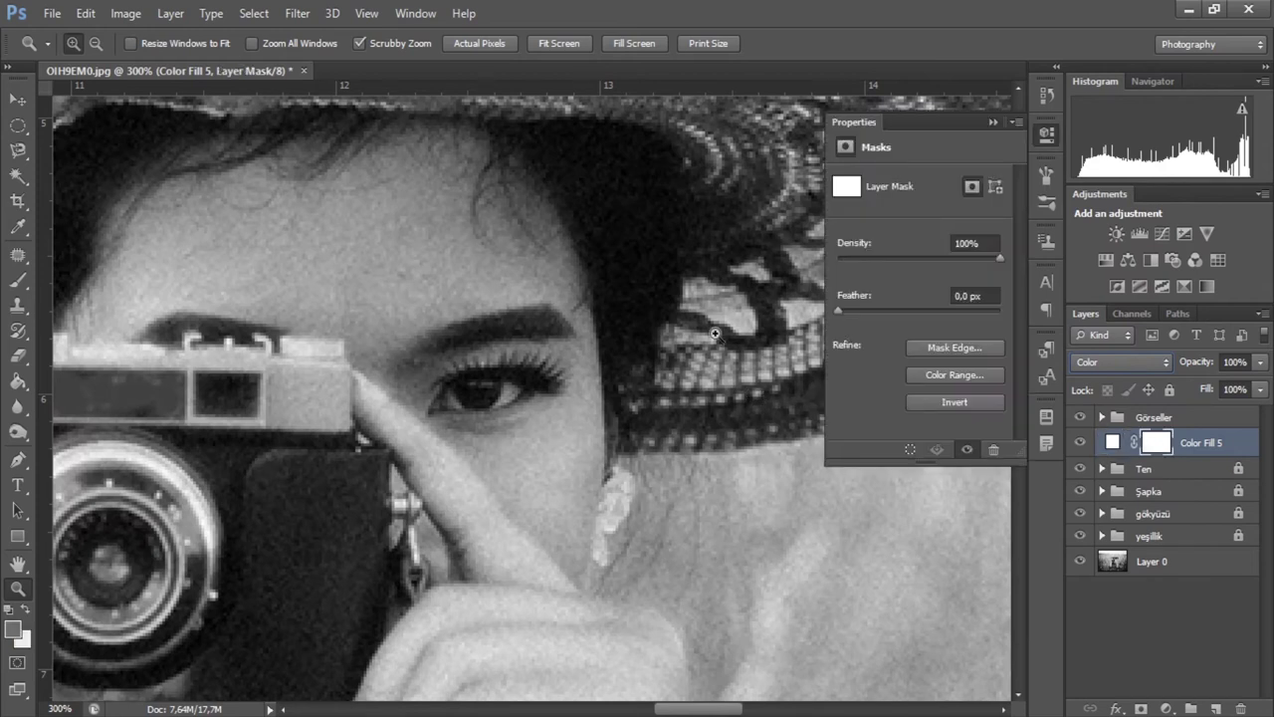
{"action": "left_click", "coordinate": [956, 402]}
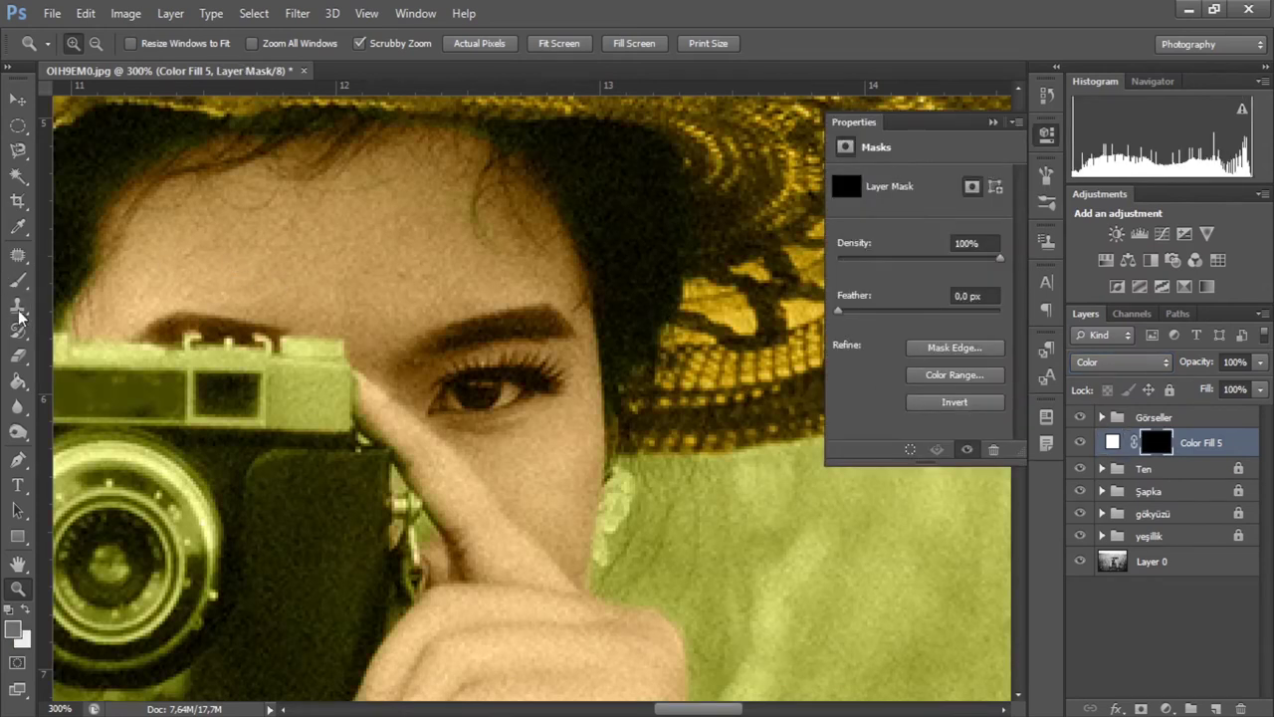
Step: Erase Color Fill 5's mask over the eye with a 4 px eraser to reveal the blue tint
{"action": "left_click", "coordinate": [18, 354]}
{"action": "left_click", "coordinate": [94, 43]}
{"action": "left_click_drag", "start_coordinate": [54, 103], "coordinate": [33, 107]}
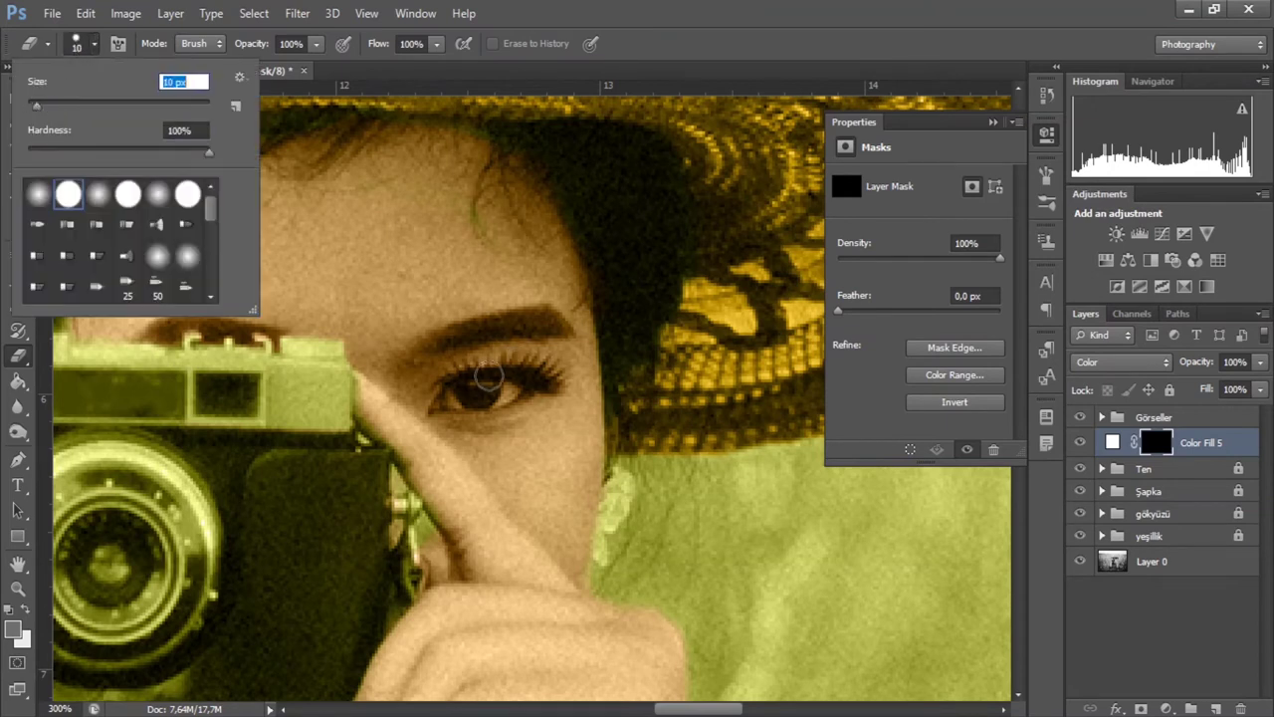
{"action": "key", "text": "Return"}
{"action": "left_click_drag", "start_coordinate": [488, 377], "coordinate": [487, 384]}
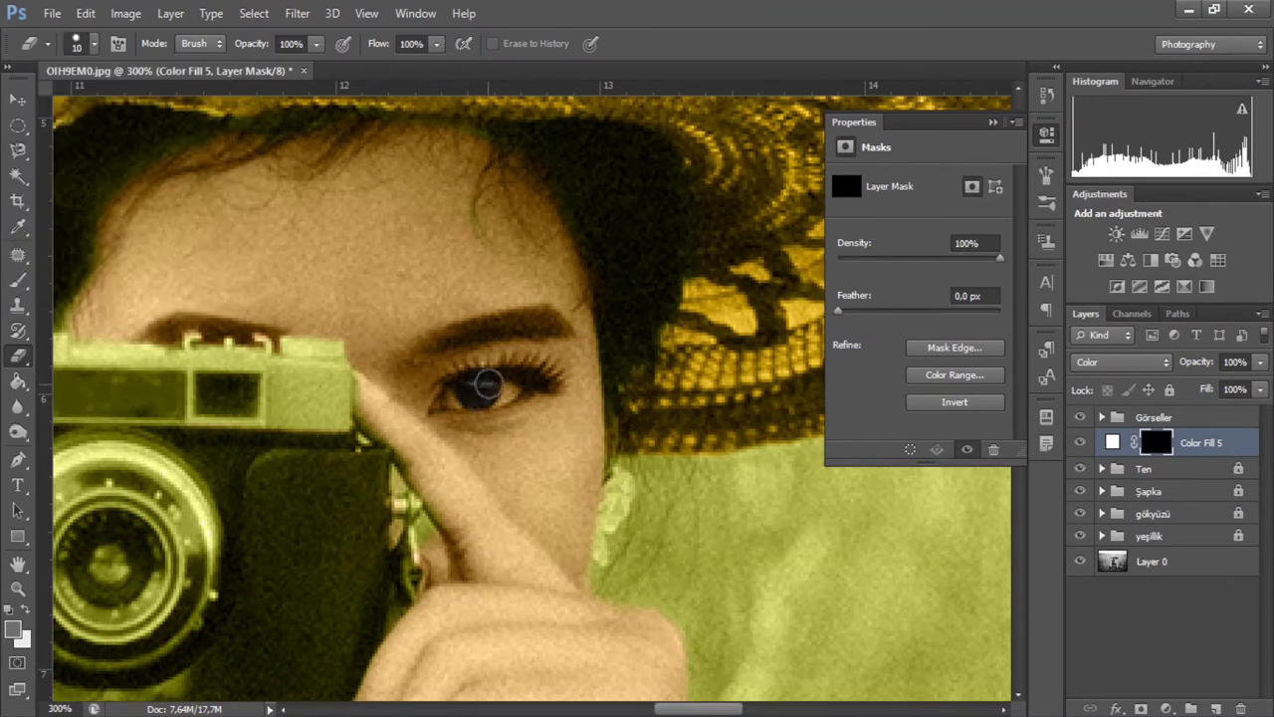
Step: Switch the eraser to a small soft round brush
{"action": "left_click", "coordinate": [80, 41]}
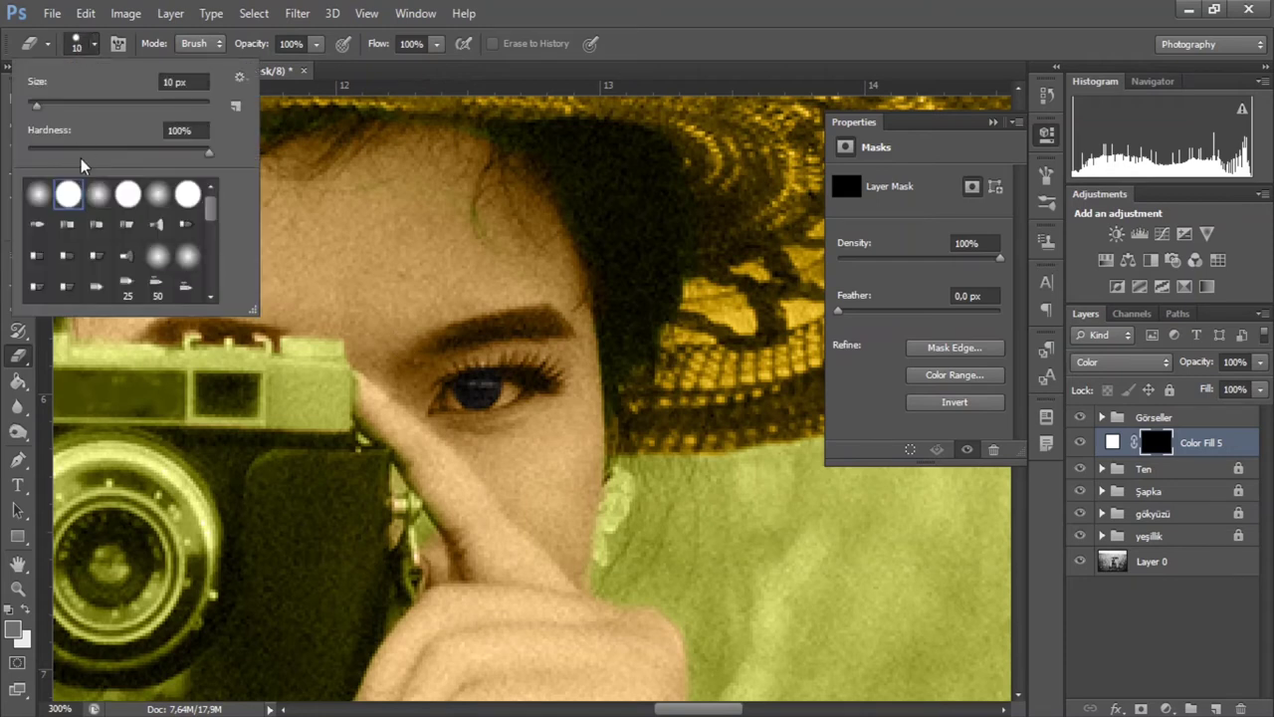
{"action": "left_click", "coordinate": [97, 193]}
{"action": "left_click_drag", "start_coordinate": [37, 104], "coordinate": [40, 106]}
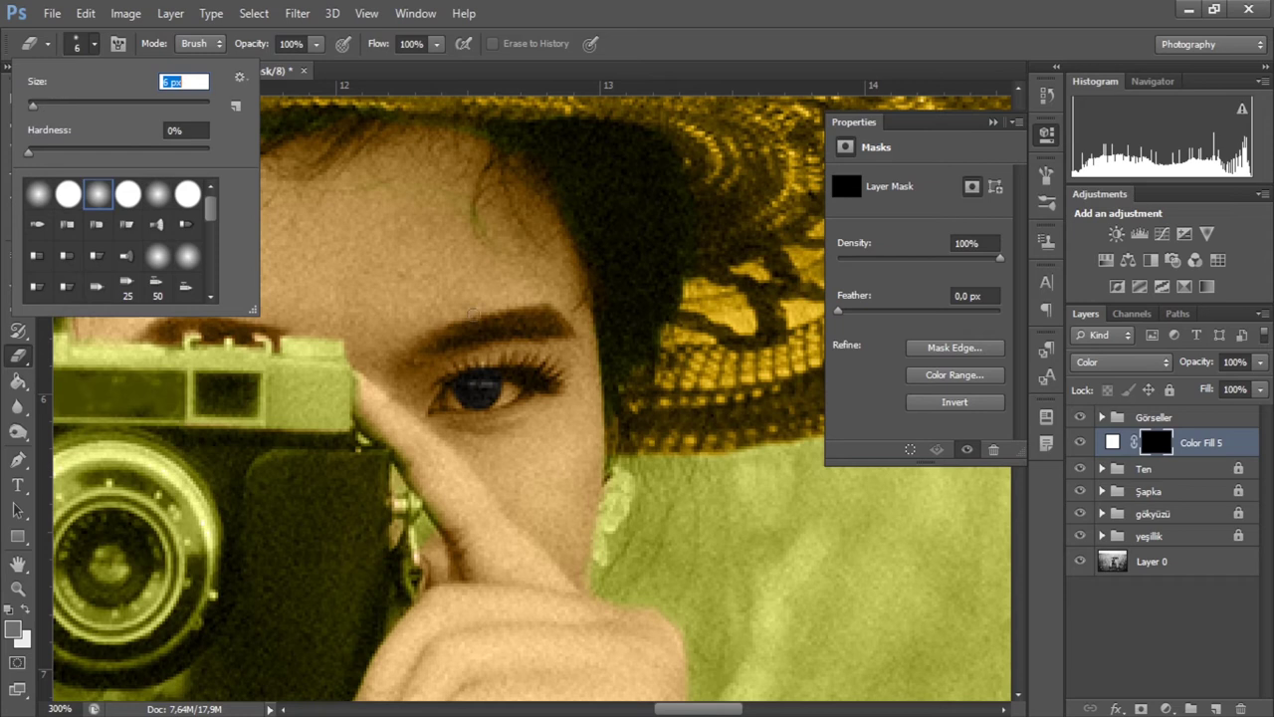
{"action": "key", "text": "Return"}
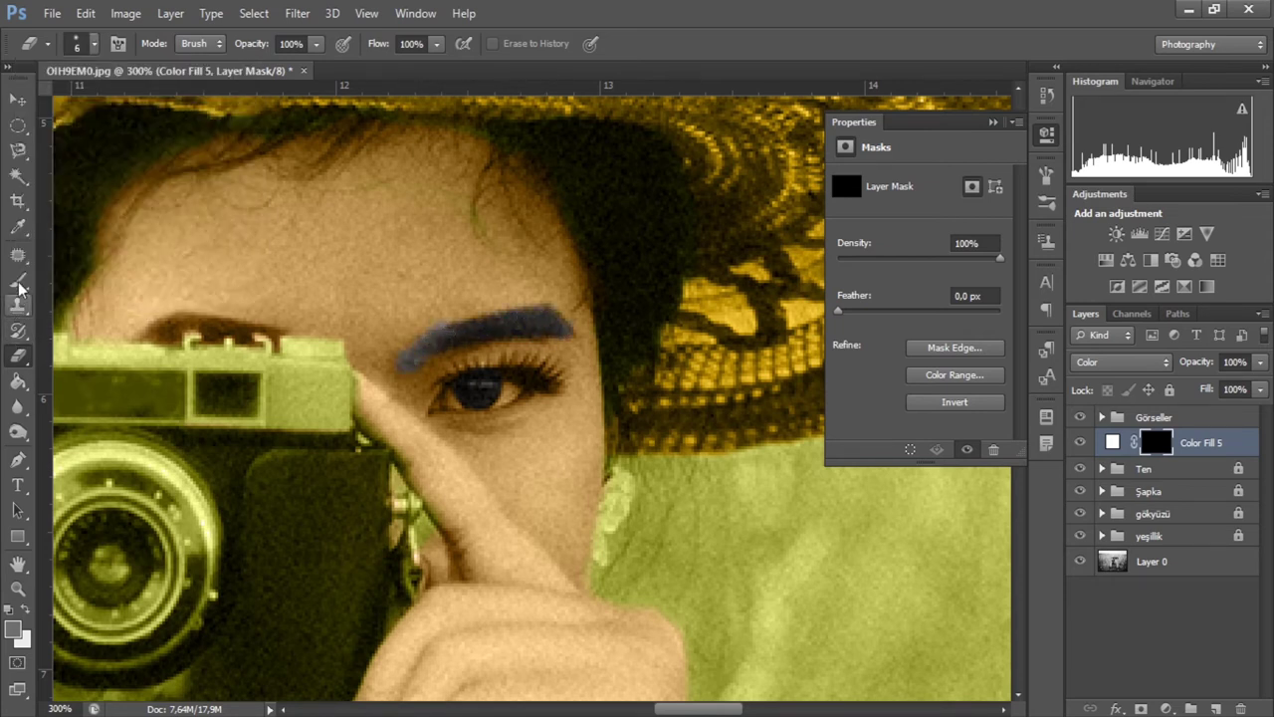
Step: Switch to the Brush and set its blend mode to Multiply
{"action": "left_click", "coordinate": [18, 279]}
{"action": "left_click", "coordinate": [234, 43]}
{"action": "left_click", "coordinate": [199, 41]}
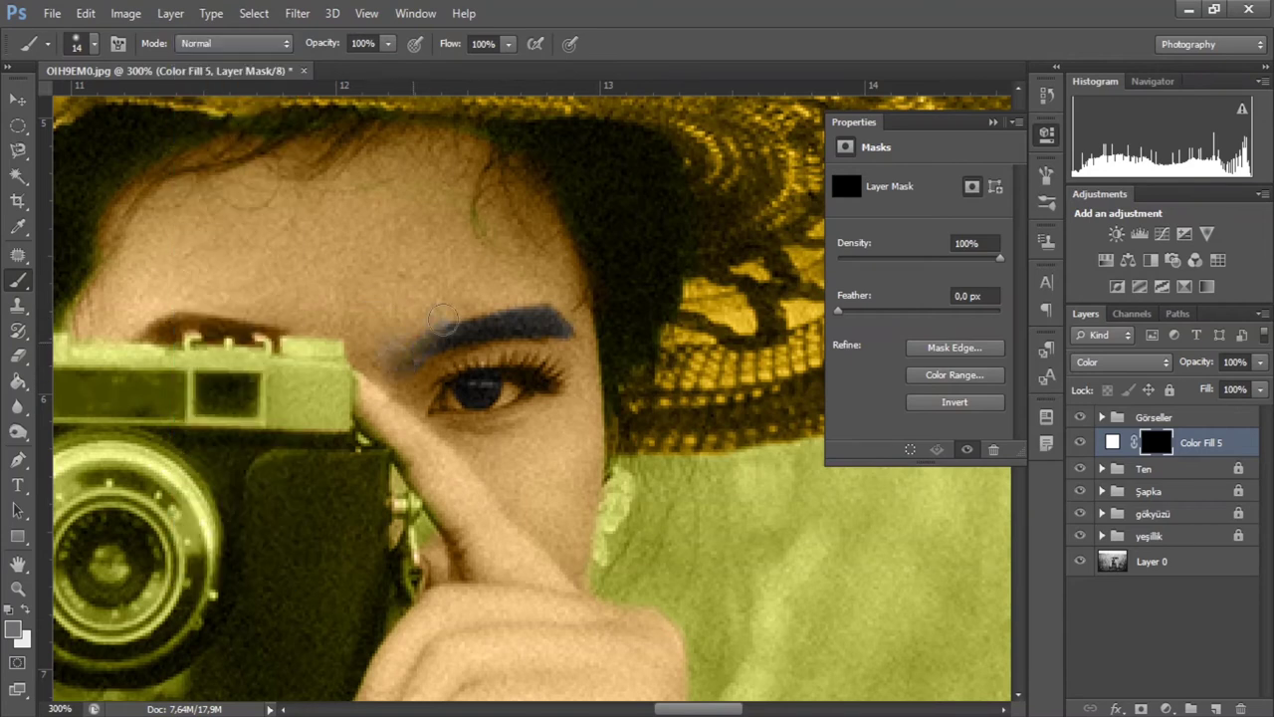
{"action": "left_click", "coordinate": [234, 43]}
{"action": "left_click", "coordinate": [199, 97]}
Step: Zoom in and Magic Wand the dark eye on Layer 0, adding the upper lashes
{"action": "key", "text": "ctrl+plus"}
{"action": "key", "text": "z"}
{"action": "key", "text": "ctrl+plus"}
{"action": "left_click", "coordinate": [17, 175]}
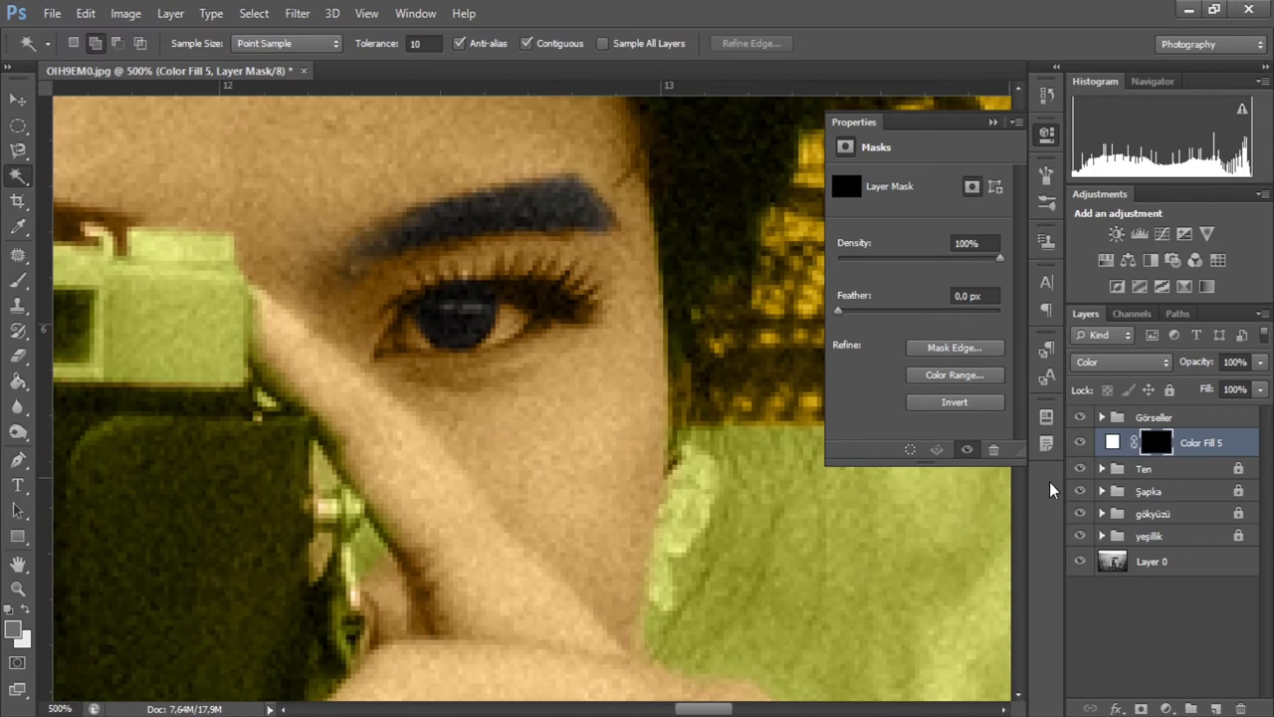
{"action": "left_click", "coordinate": [1174, 560]}
{"action": "left_click", "coordinate": [521, 286]}
{"action": "left_click", "coordinate": [547, 267]}
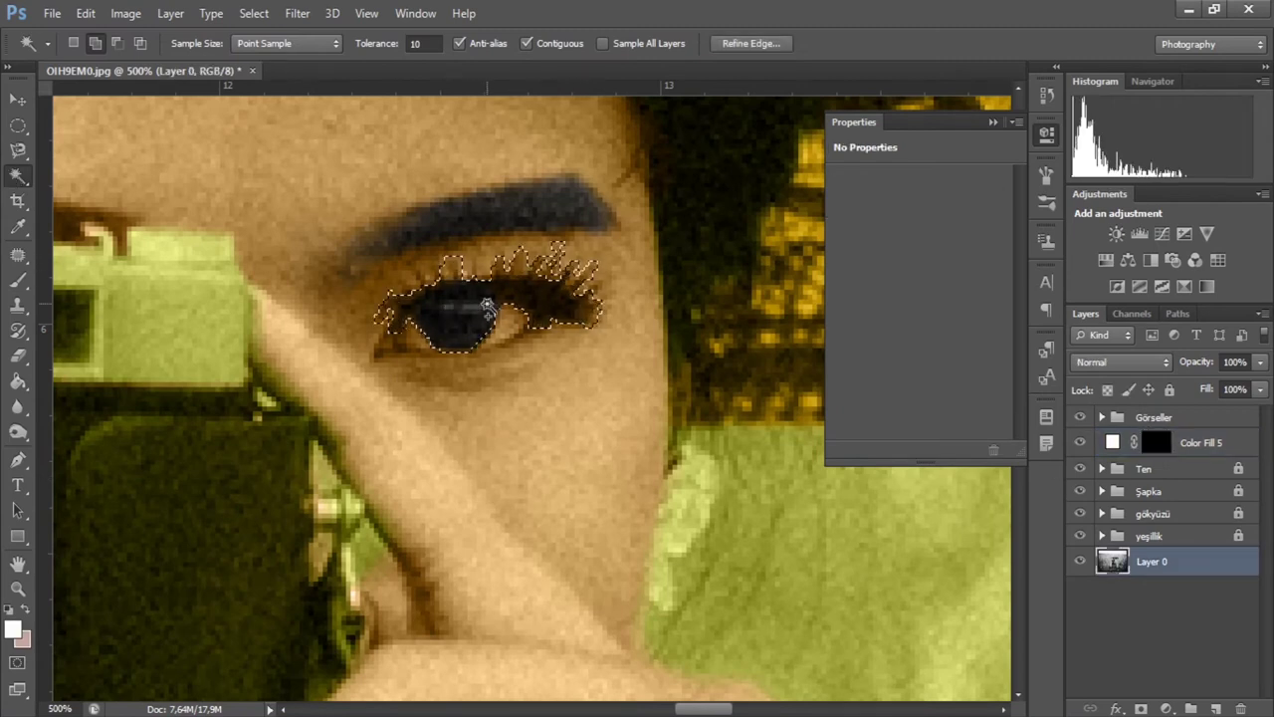
Step: Refine the eye selection's edge, trying Contrast 100 but keeping the default settings
{"action": "key", "text": "ctrl+alt+r"}
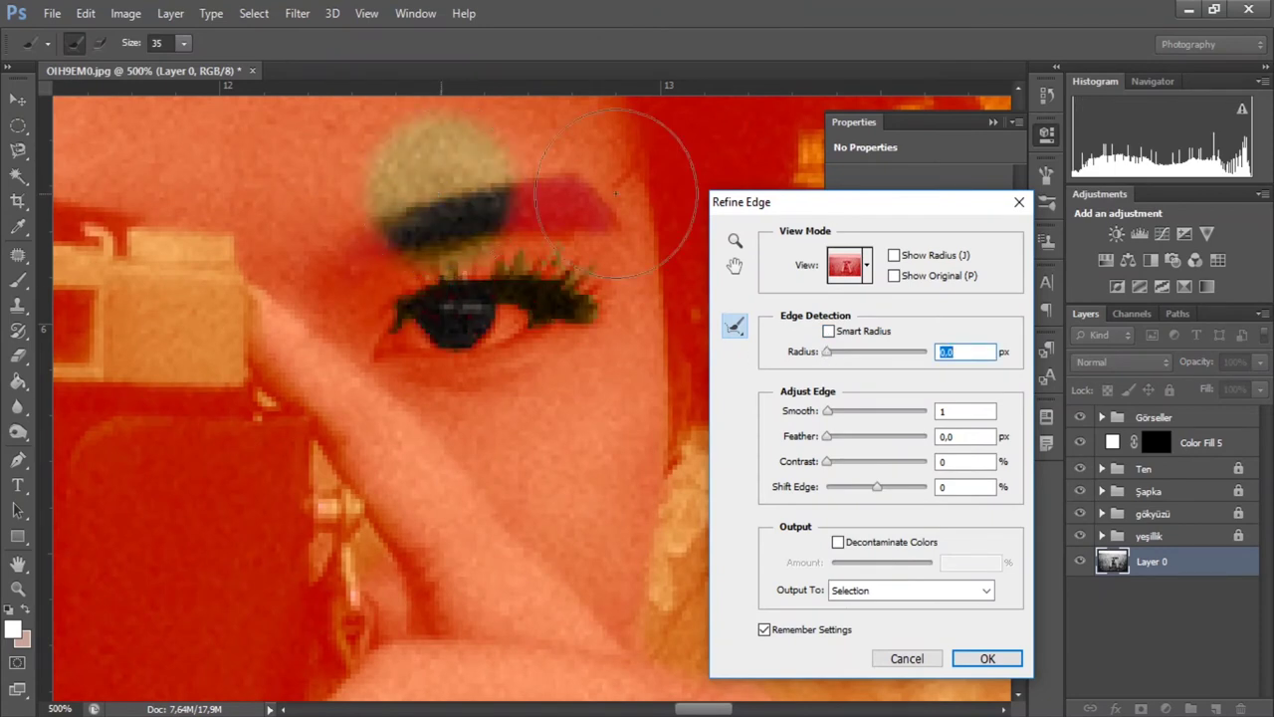
{"action": "left_click", "coordinate": [984, 658]}
{"action": "key", "text": "ctrl+alt+r"}
{"action": "key", "text": "Tab"}
{"action": "key", "text": "Tab"}
{"action": "type", "text": "100"}
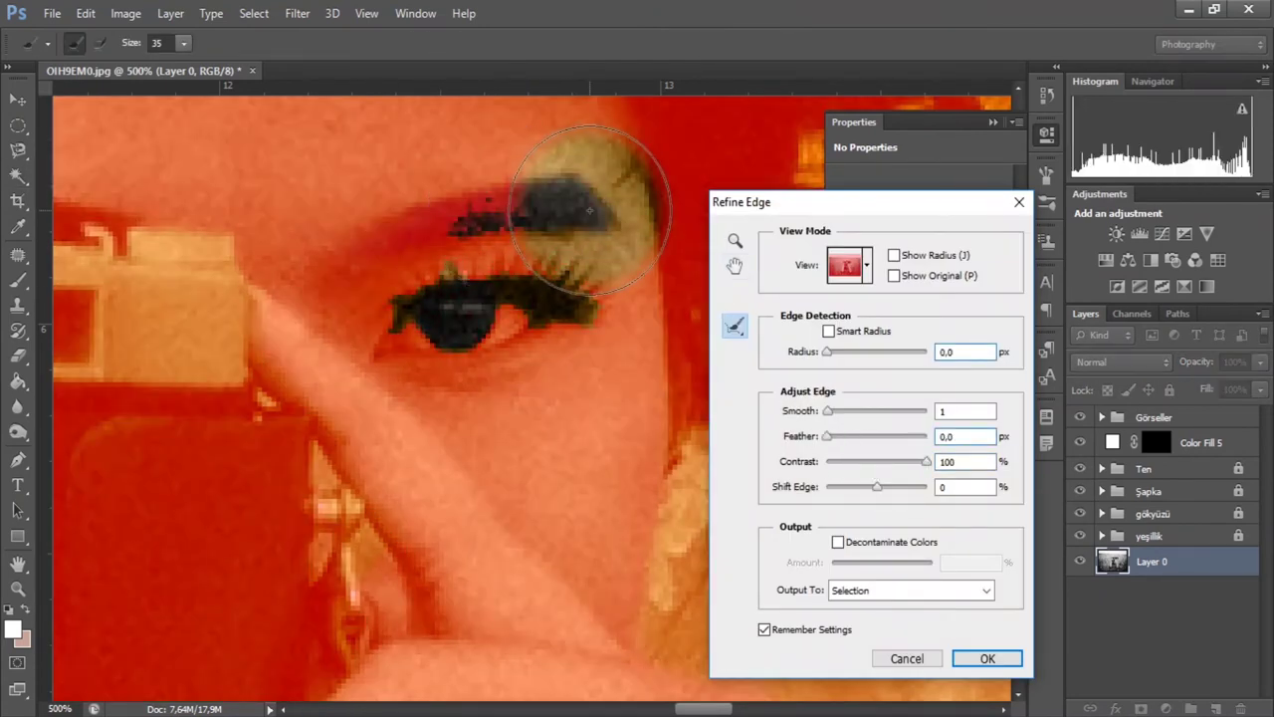
{"action": "left_click", "coordinate": [906, 658]}
{"action": "left_click", "coordinate": [741, 50]}
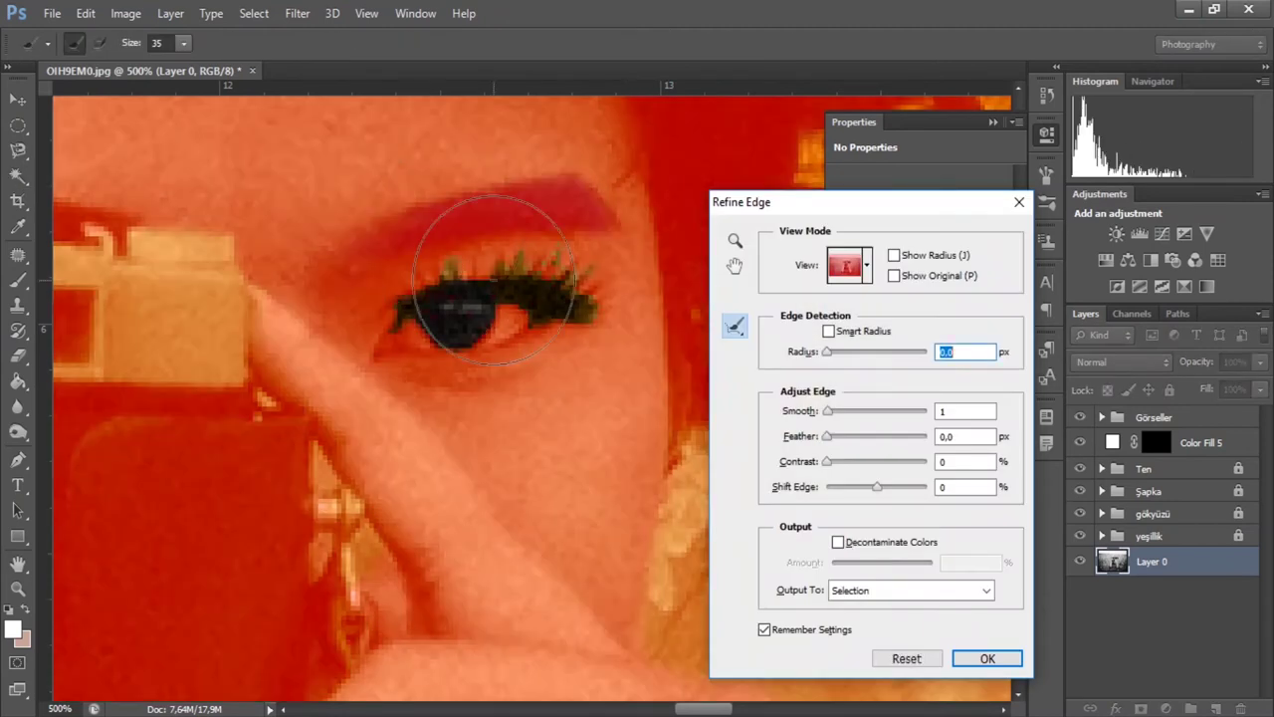
{"action": "key", "text": "Return"}
Step: Target Color Fill 5's mask with the Eraser
{"action": "left_click", "coordinate": [16, 359]}
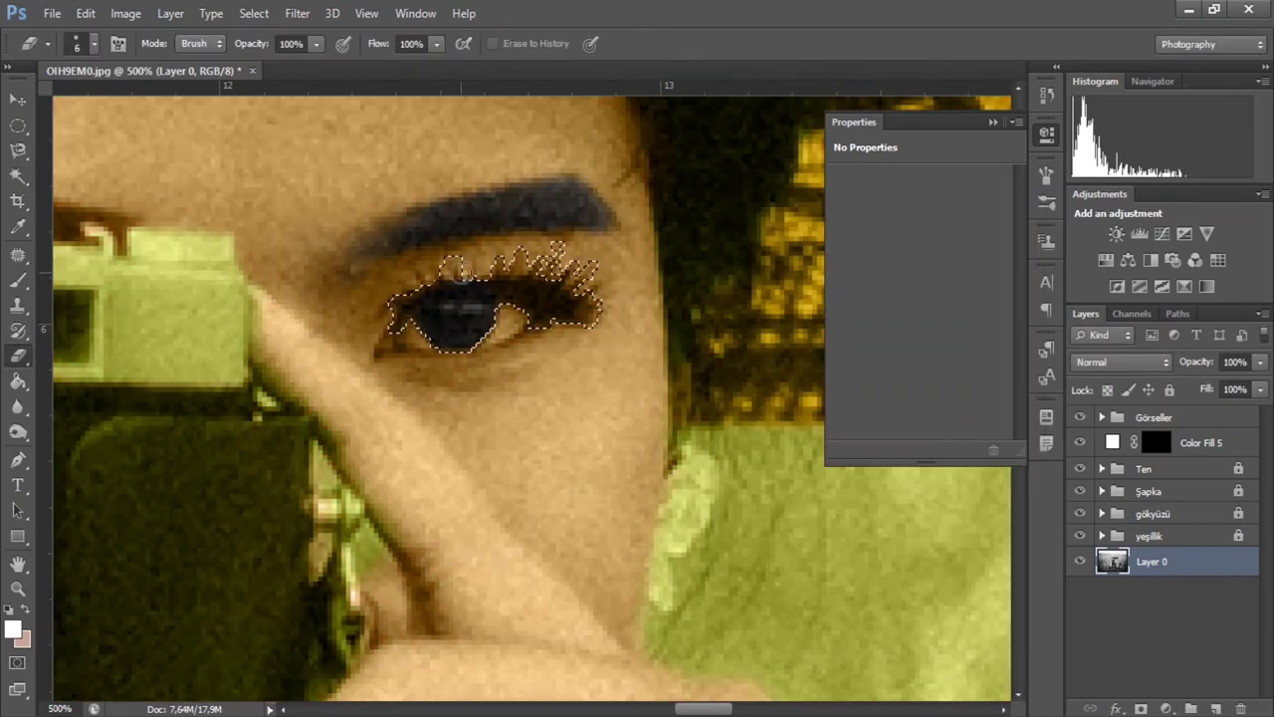
{"action": "left_click", "coordinate": [1156, 442]}
{"action": "left_click", "coordinate": [95, 42]}
Step: Fill the eye selection into Color Fill 5's mask and erase stray tint
{"action": "key", "text": "Return"}
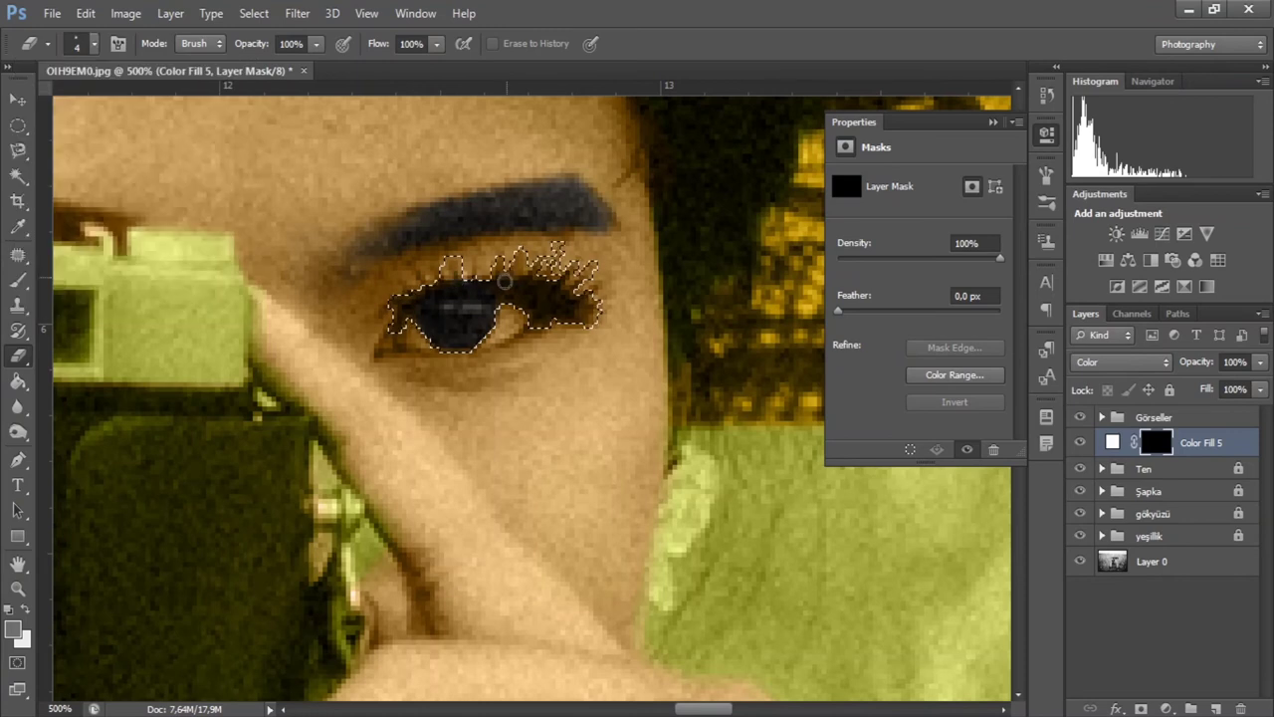
{"action": "key", "text": "m"}
{"action": "key", "text": "Delete"}
{"action": "key", "text": "ctrl+d"}
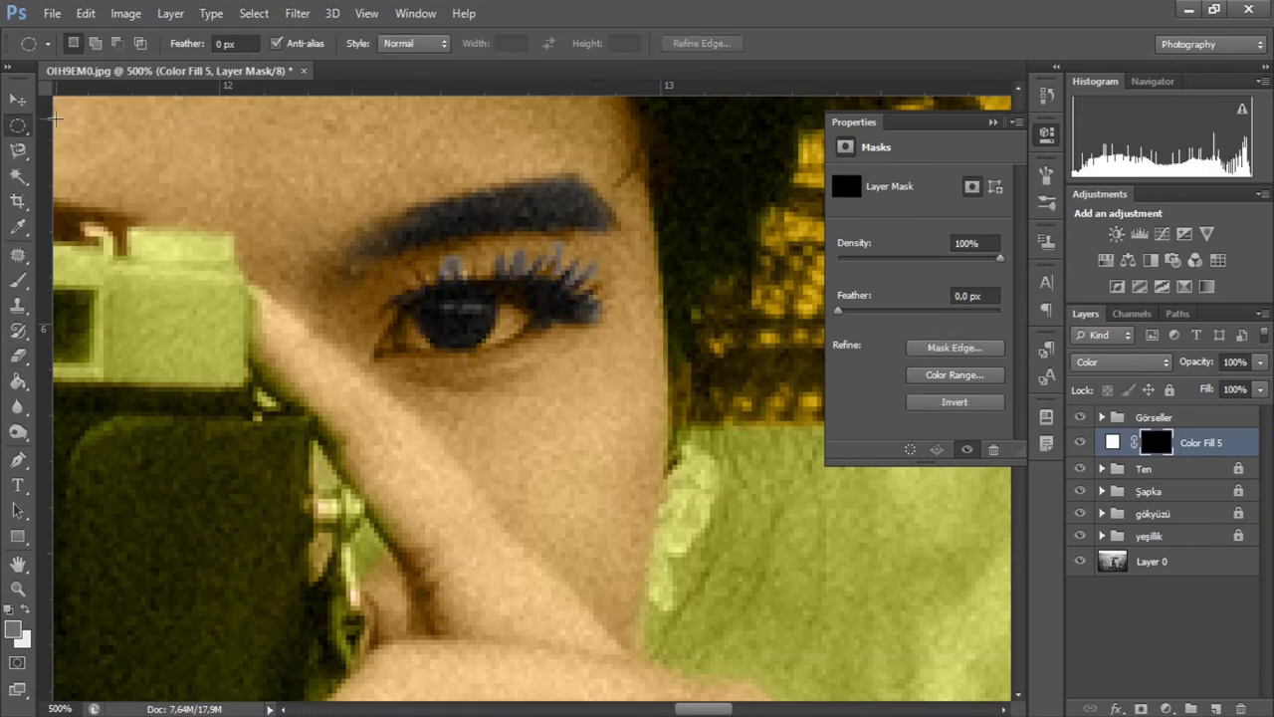
{"action": "key", "text": "e"}
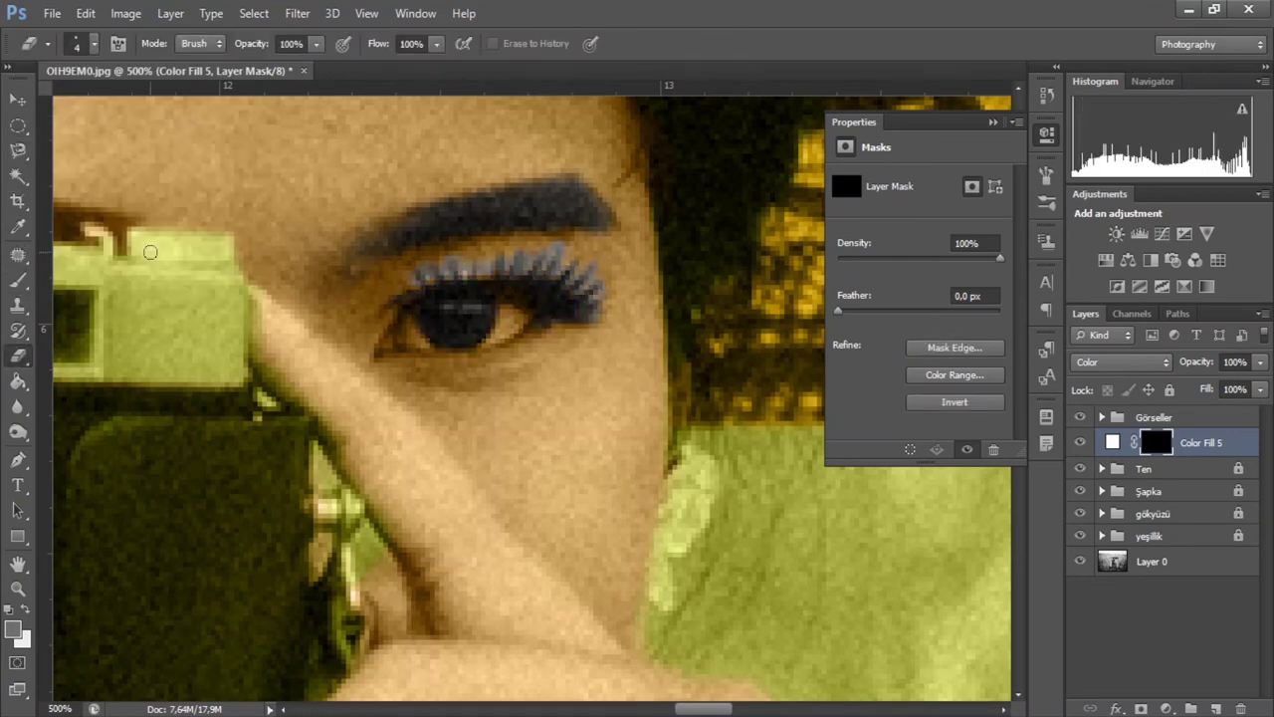
{"action": "key", "text": "b"}
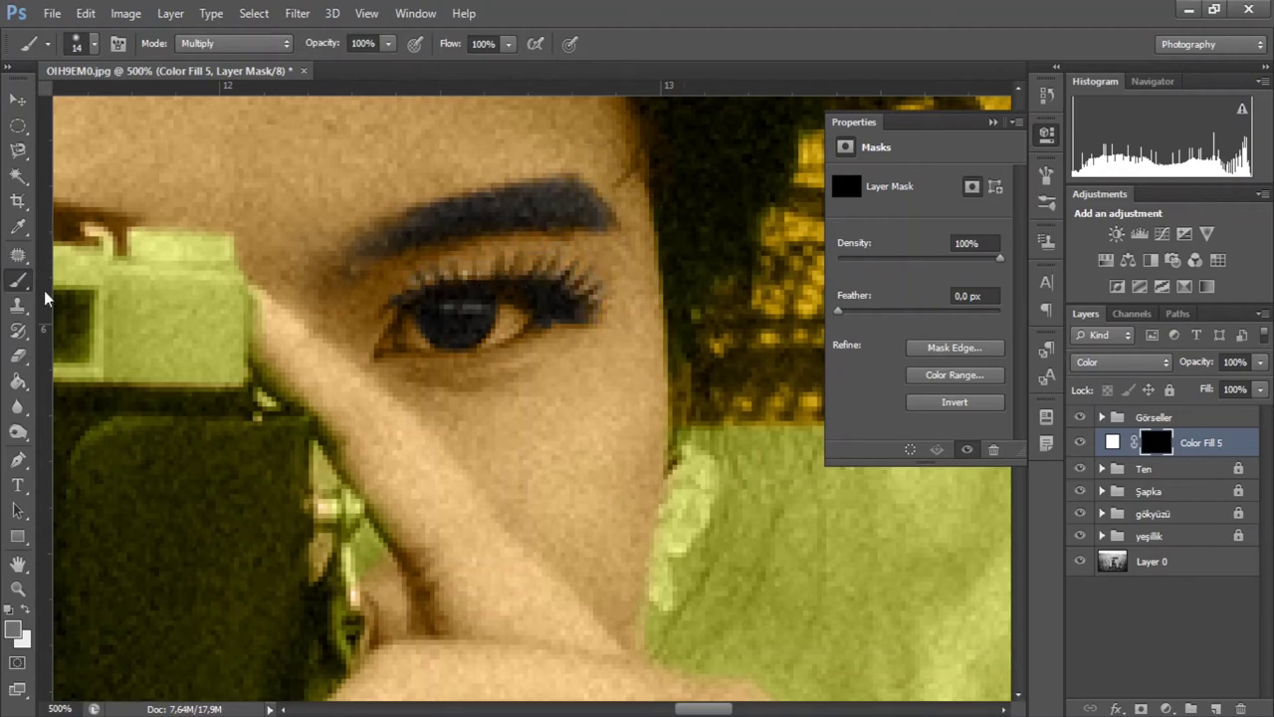
{"action": "key", "text": "e"}
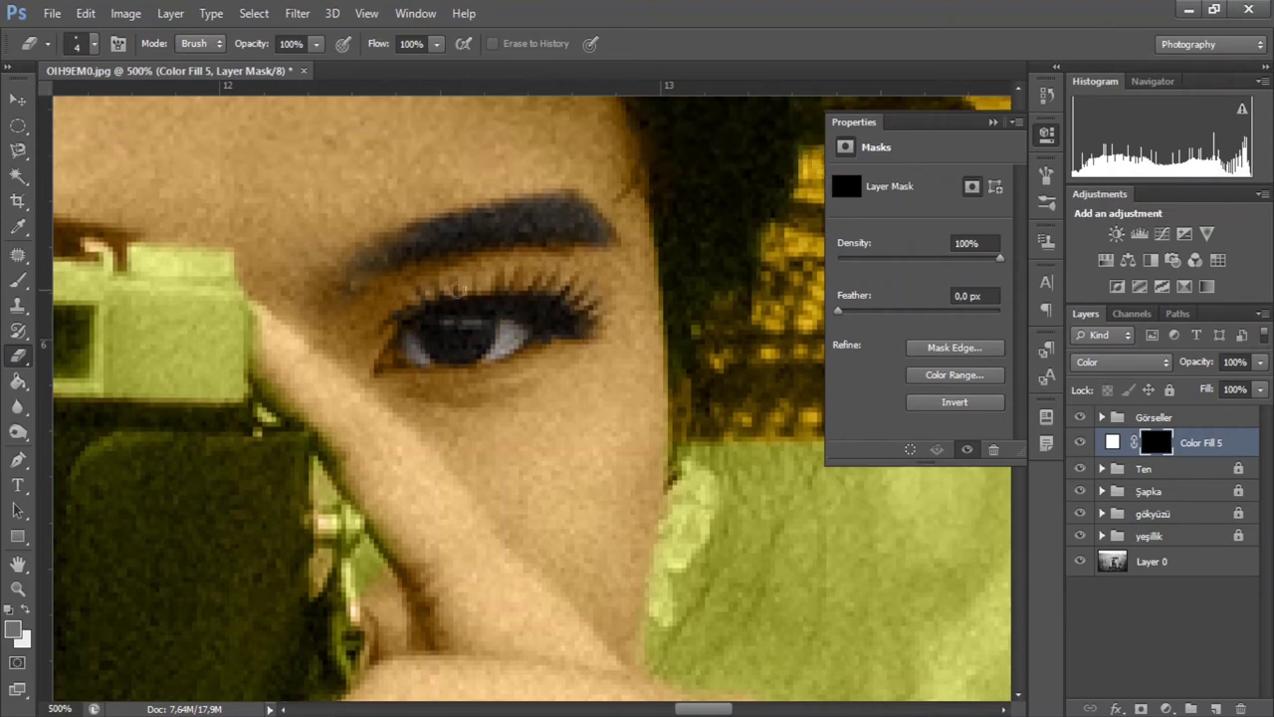
{"action": "left_click_drag", "start_coordinate": [692, 707], "coordinate": [662, 707]}
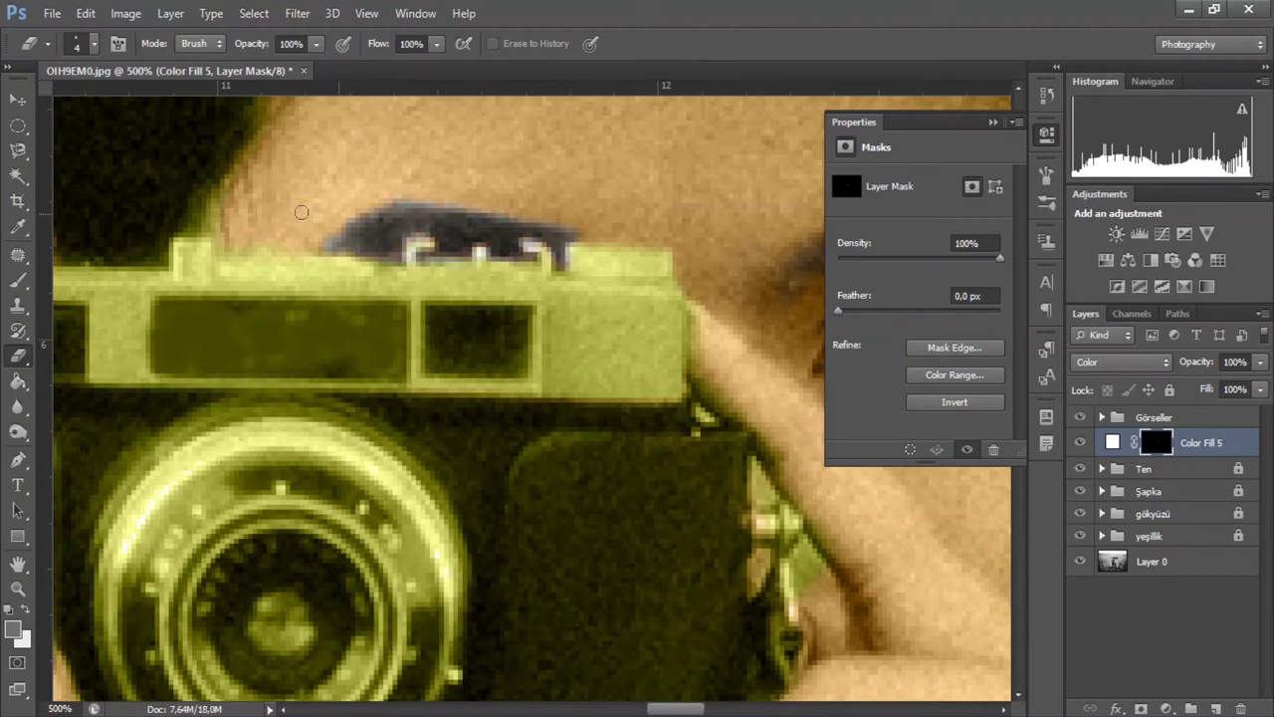
Step: Touch up the mask with the Brush and zoom out to see the face
{"action": "left_click", "coordinate": [18, 280]}
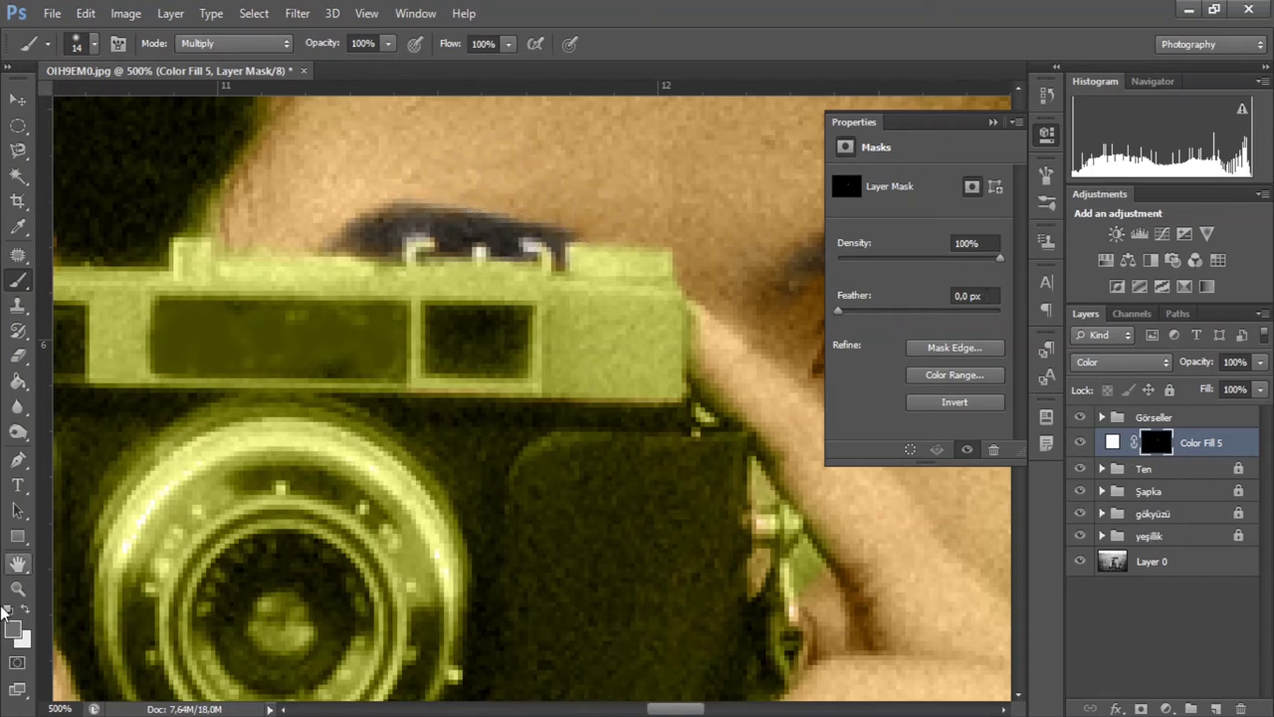
{"action": "left_click", "coordinate": [17, 588]}
{"action": "left_click", "coordinate": [483, 566], "text": "alt"}
{"action": "left_click", "coordinate": [637, 550], "text": "alt"}
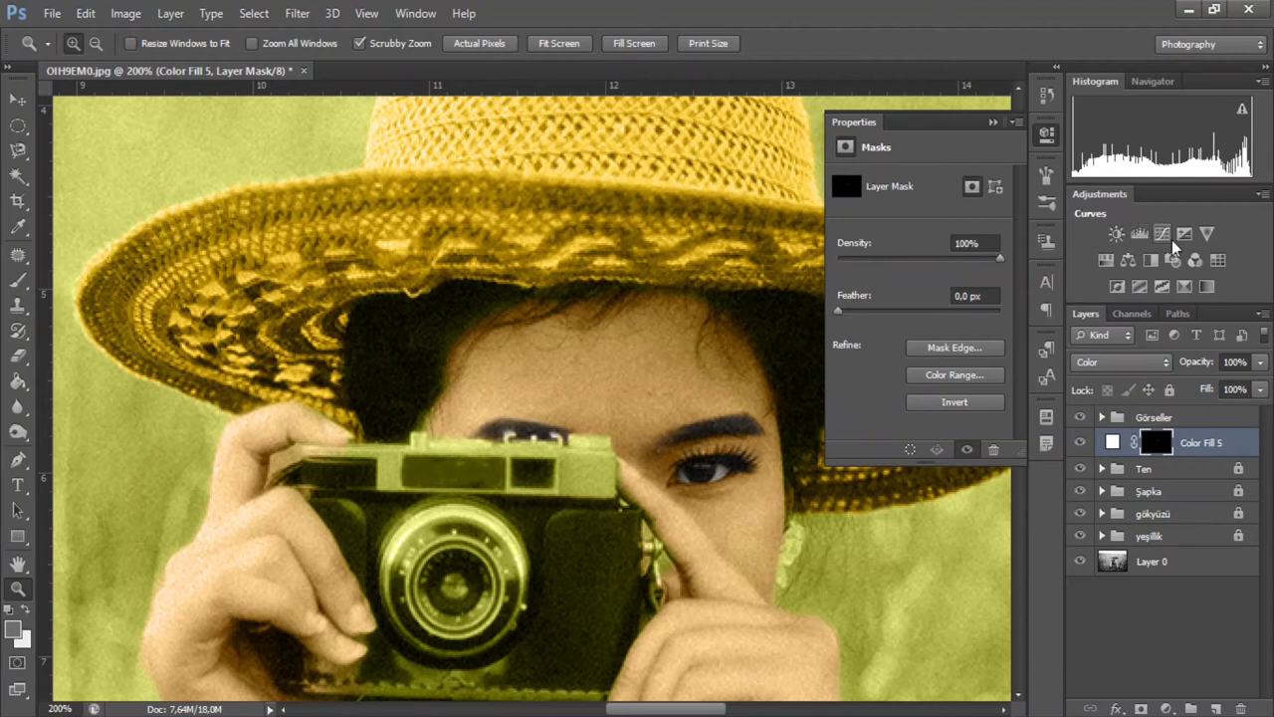
Step: Add Brightness/Contrast 52/90 clipped to Color Fill 5, with its mask inverted to black
{"action": "left_click", "coordinate": [1116, 232]}
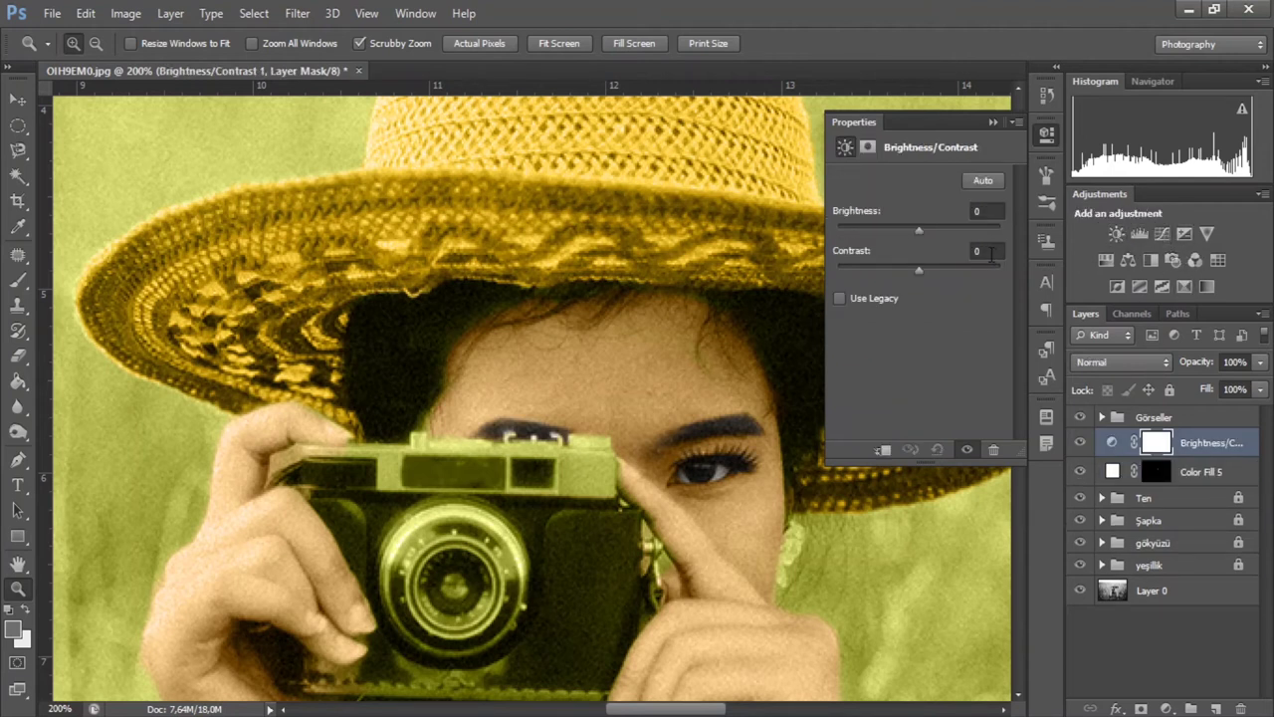
{"action": "mouse_move", "coordinate": [917, 230]}
{"action": "left_mouse_down"}
{"action": "mouse_move", "coordinate": [946, 231]}
{"action": "mouse_move", "coordinate": [931, 268]}
{"action": "mouse_move", "coordinate": [991, 267]}
{"action": "left_mouse_up"}
{"action": "left_click", "coordinate": [883, 450]}
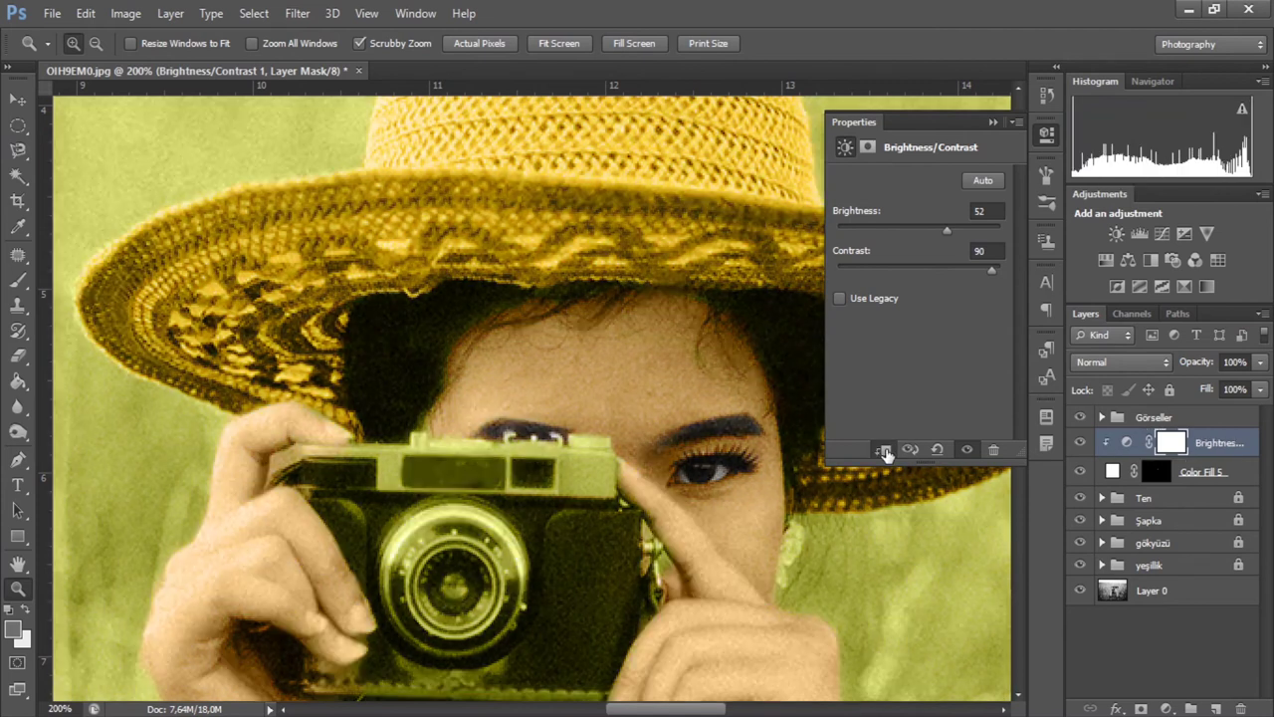
{"action": "left_click", "coordinate": [868, 147]}
{"action": "key", "text": "ctrl+i"}
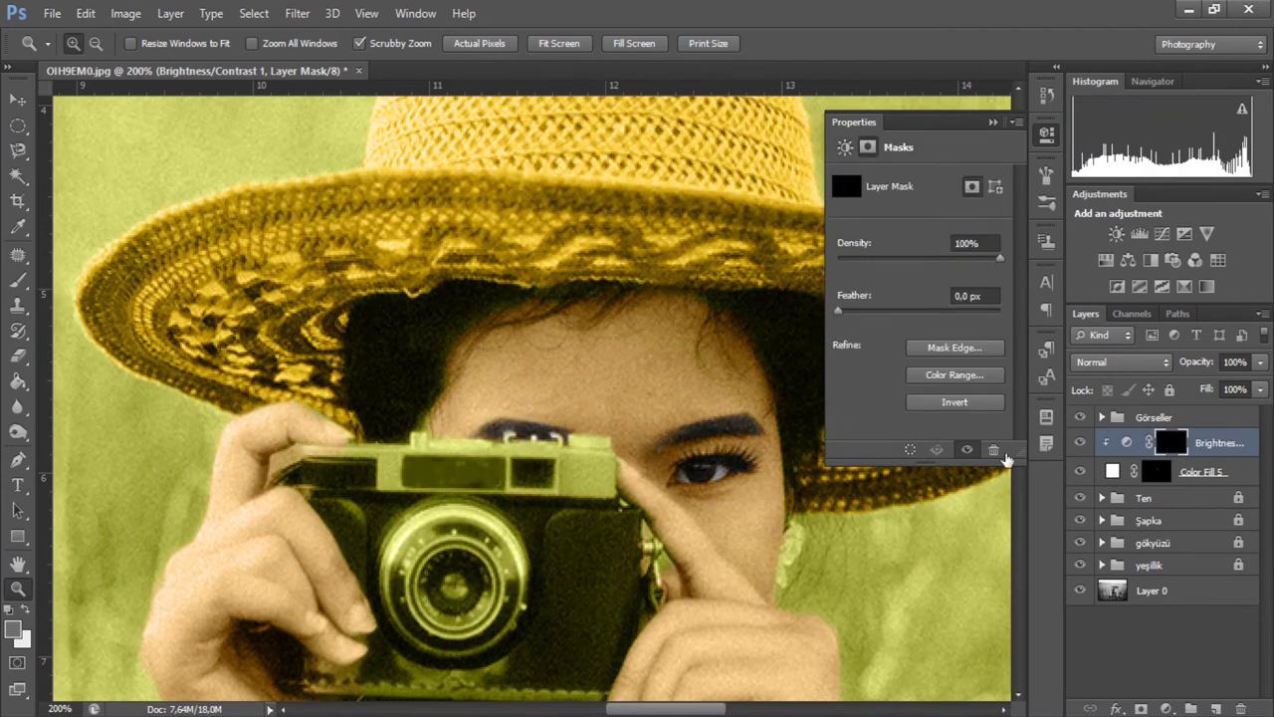
{"action": "key", "text": "e"}
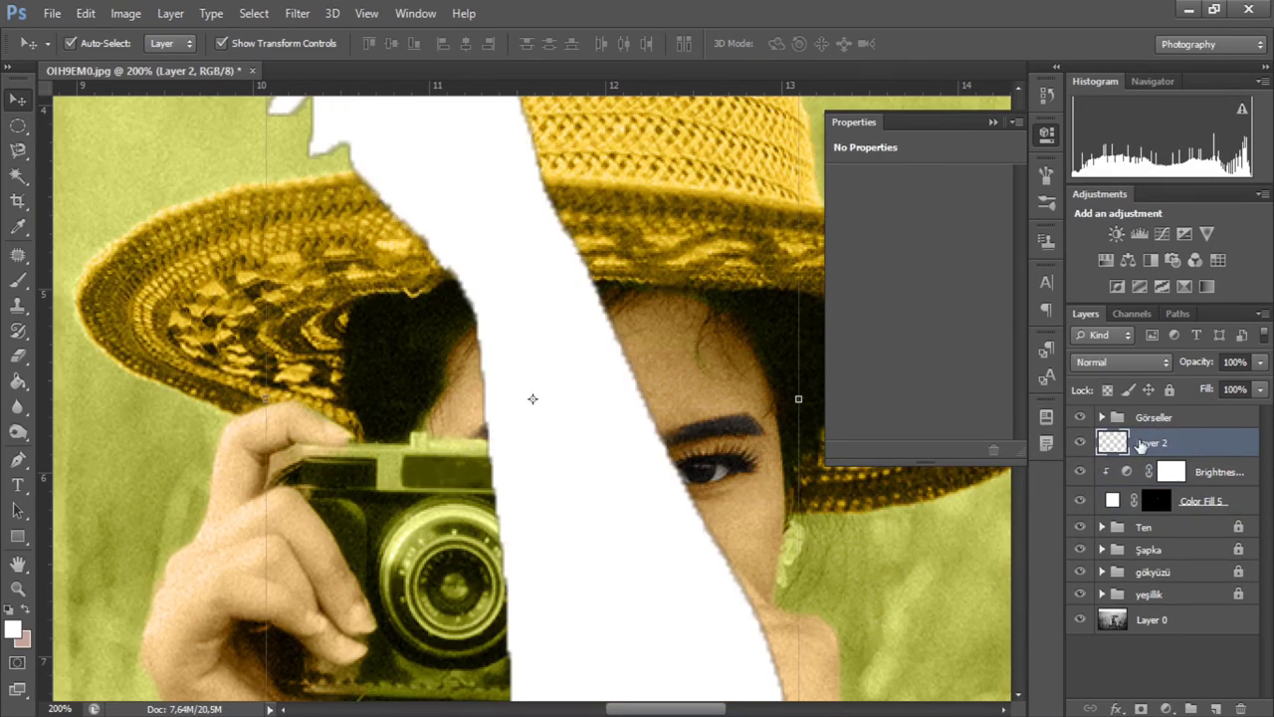
Step: Load the eye selection, invert the adjustment mask there, and set a 9 px eraser
{"action": "right_click", "coordinate": [1171, 444]}
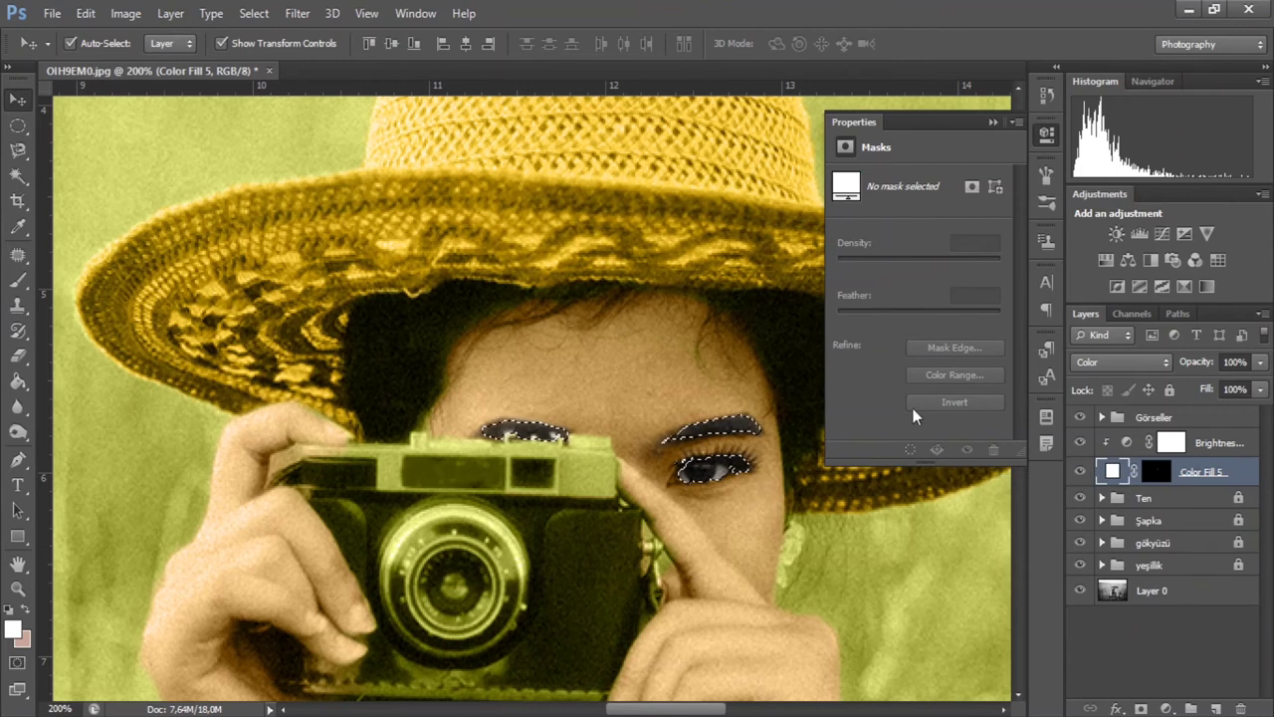
{"action": "left_click", "coordinate": [908, 450]}
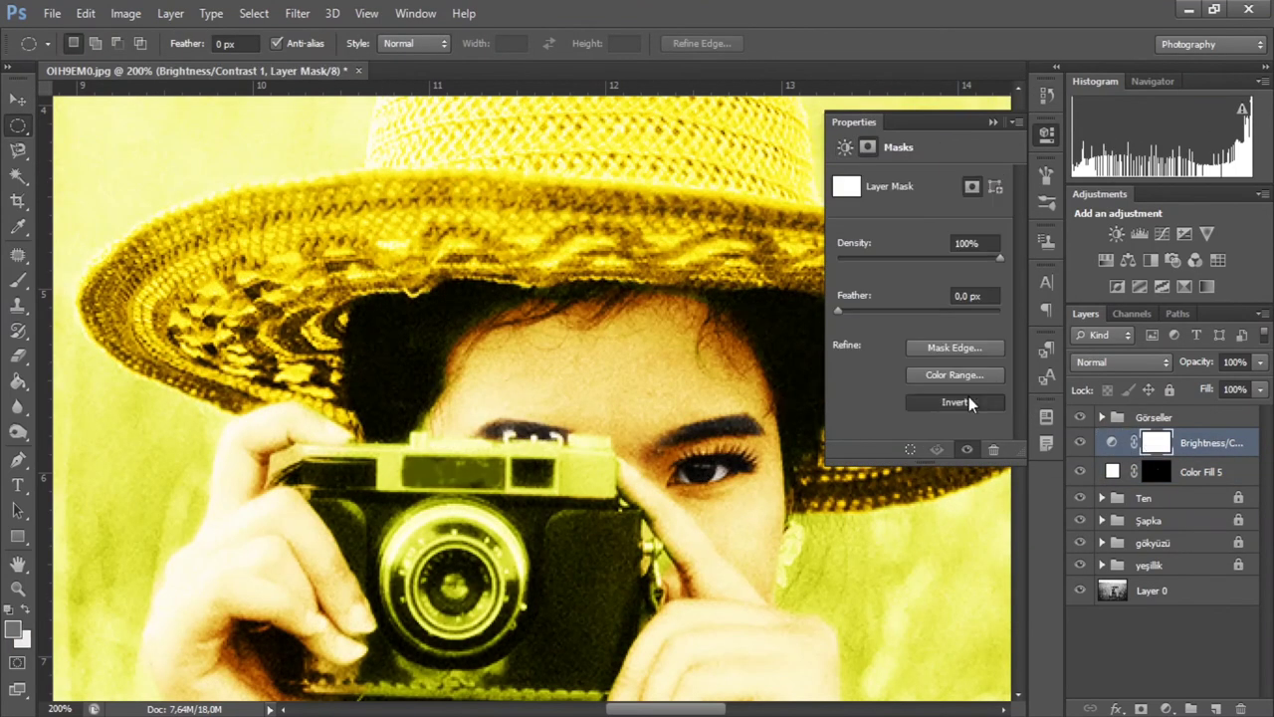
{"action": "left_click", "coordinate": [959, 401]}
{"action": "key", "text": "e"}
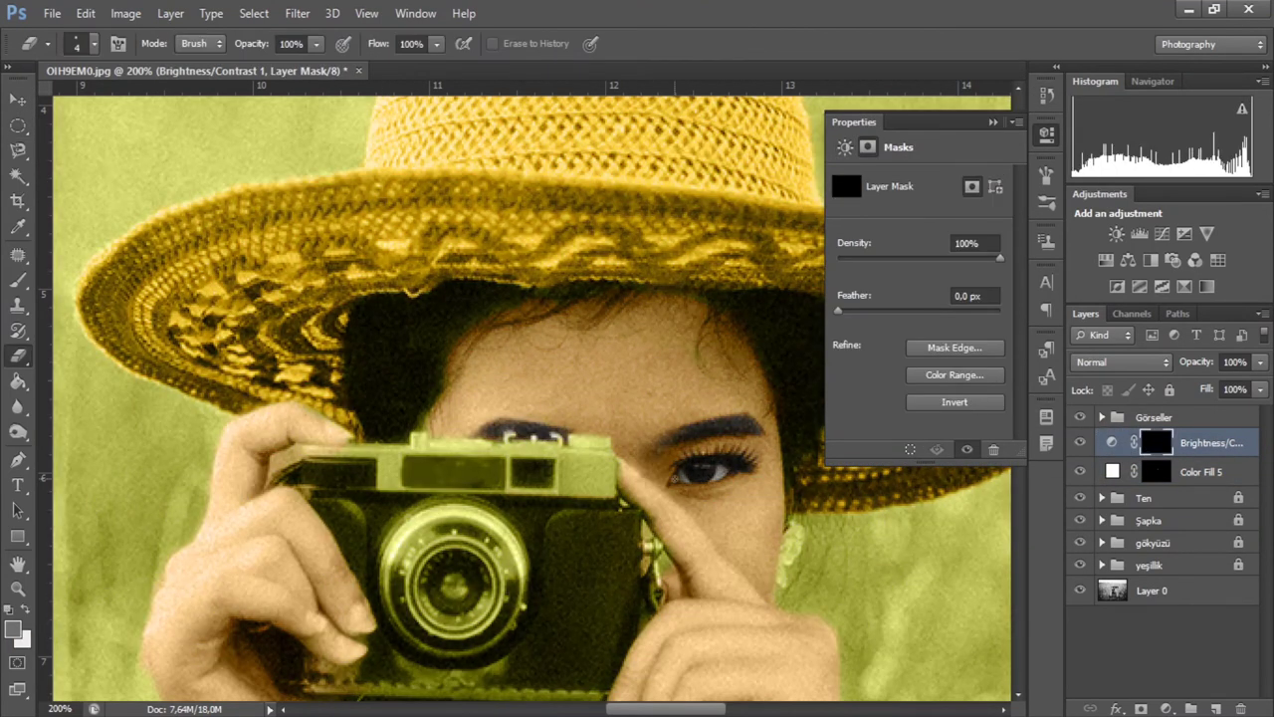
{"action": "left_click", "coordinate": [94, 42]}
{"action": "left_click_drag", "start_coordinate": [36, 111], "coordinate": [45, 112]}
{"action": "key", "text": "Return"}
Step: Paint the brightness/contrast mask with the Brush in Darken blend mode
{"action": "key", "text": "alt+bracketleft"}
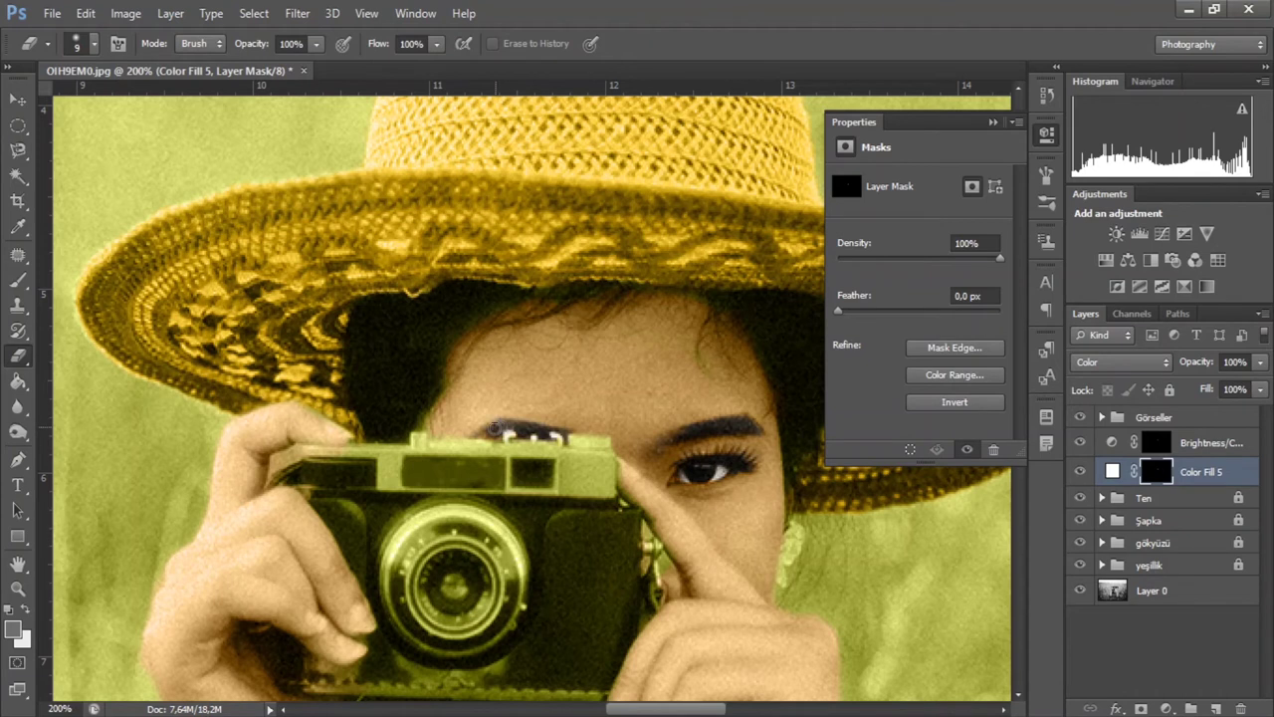
{"action": "scroll", "coordinate": [743, 428], "scroll_direction": "down", "scroll_amount": 3}
{"action": "key", "text": "b"}
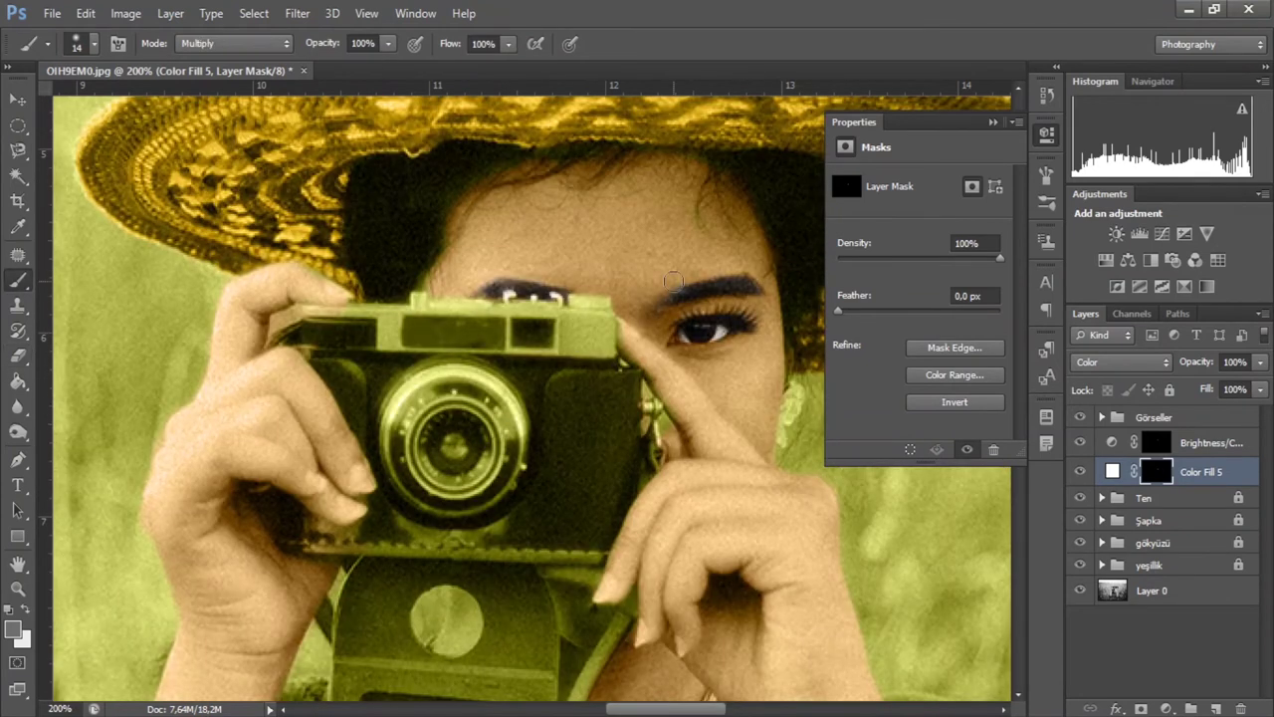
{"action": "scroll", "coordinate": [471, 284], "scroll_direction": "down", "scroll_amount": 3}
{"action": "key", "text": "alt+bracketright"}
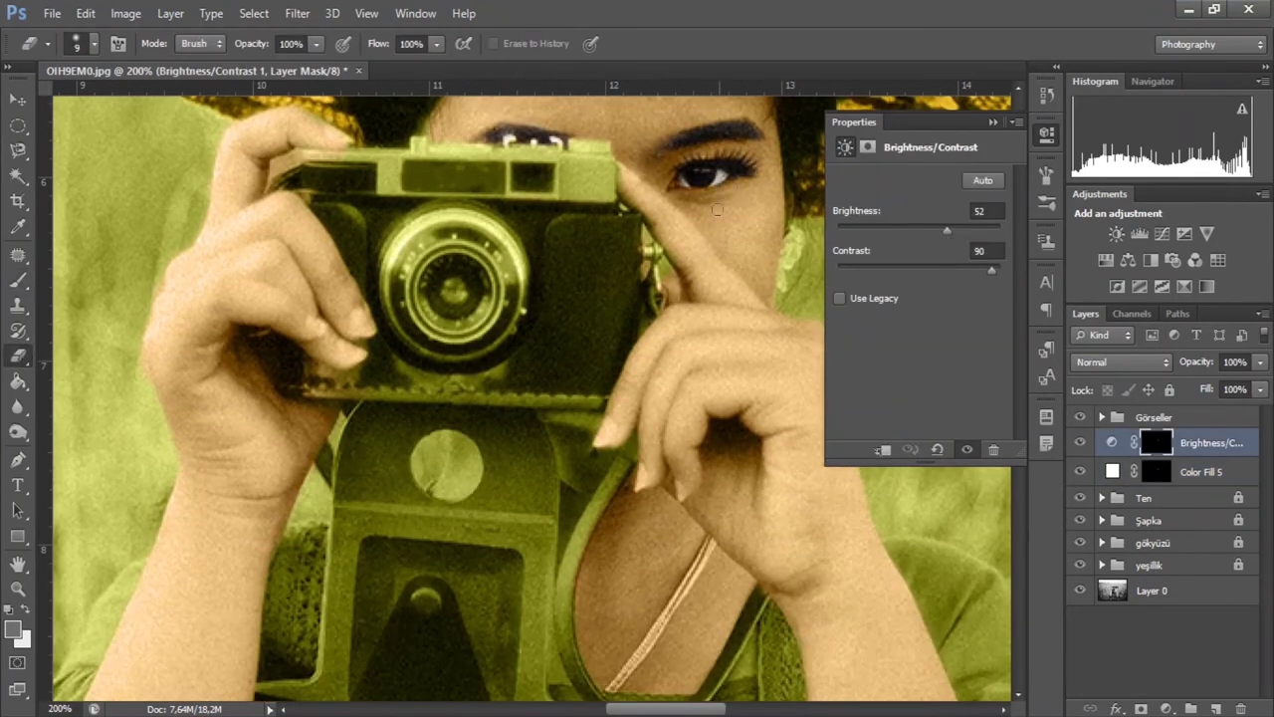
{"action": "left_click", "coordinate": [207, 43]}
{"action": "left_click", "coordinate": [191, 64]}
{"action": "left_click", "coordinate": [229, 43]}
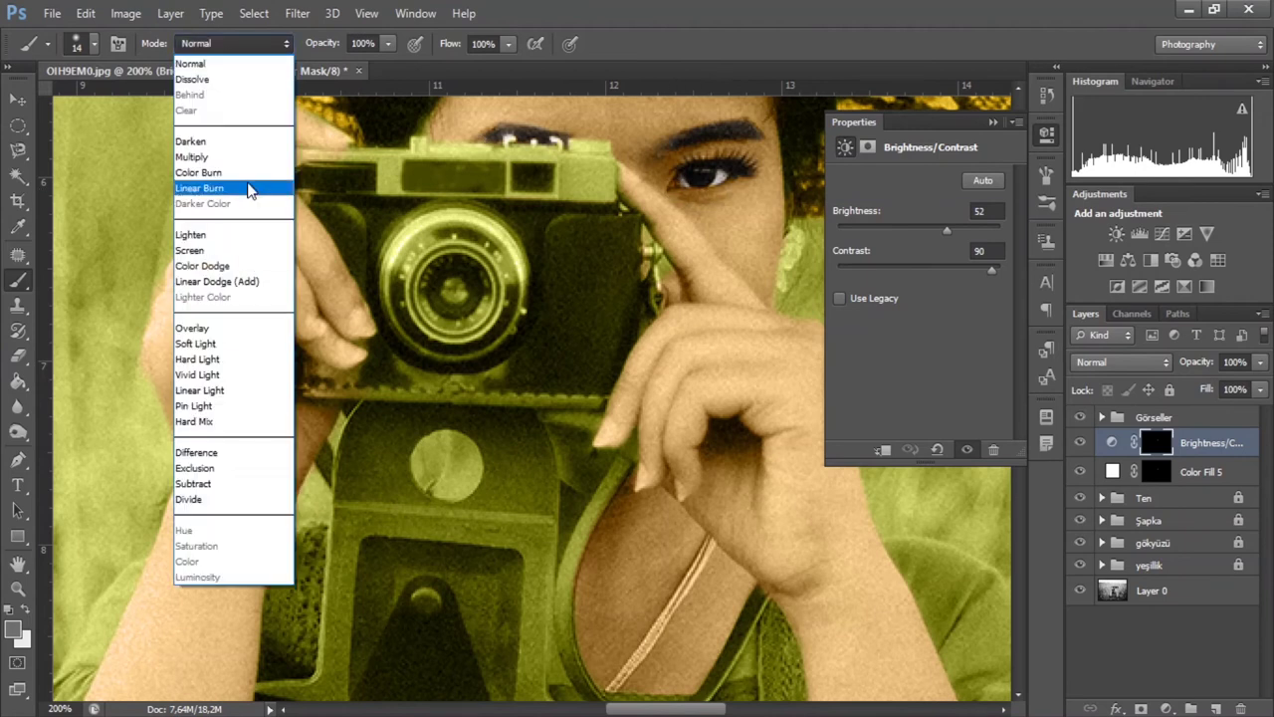
{"action": "left_click", "coordinate": [237, 150]}
{"action": "left_click", "coordinate": [229, 43]}
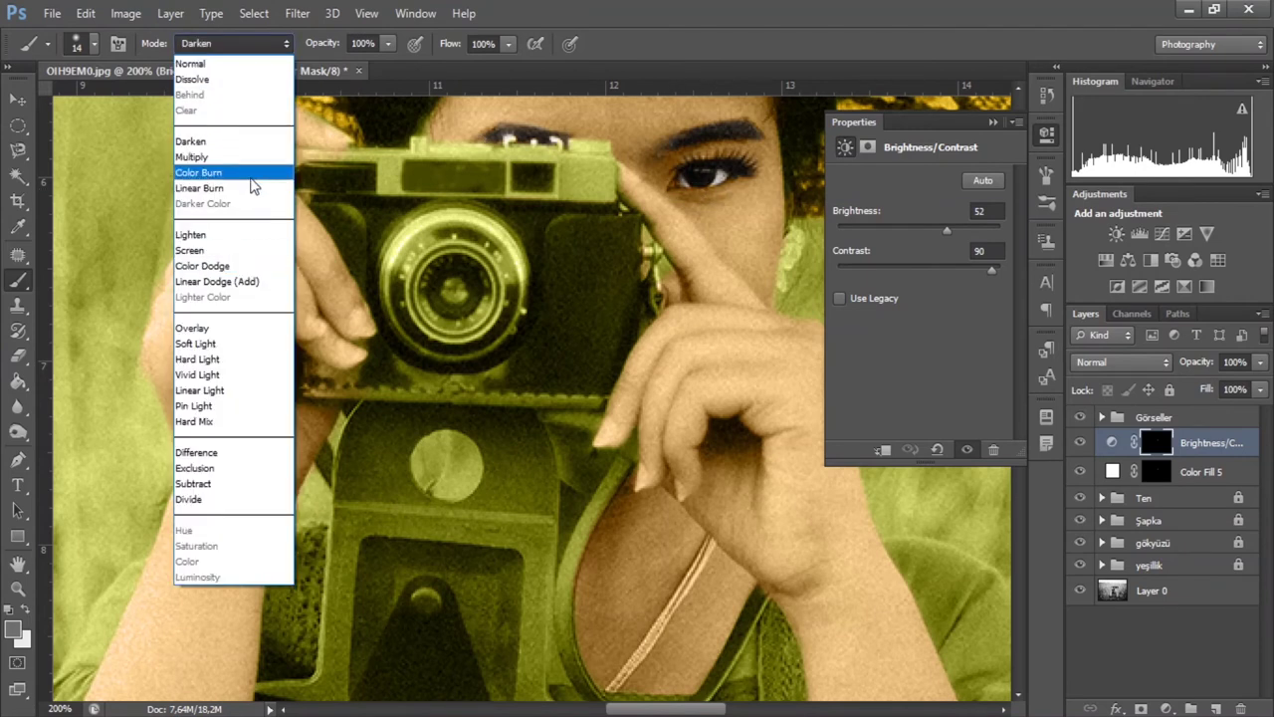
{"action": "left_click", "coordinate": [223, 341]}
Step: Zoom out to view the whole colourised photo
{"action": "scroll", "coordinate": [742, 224], "scroll_direction": "up", "scroll_amount": 3}
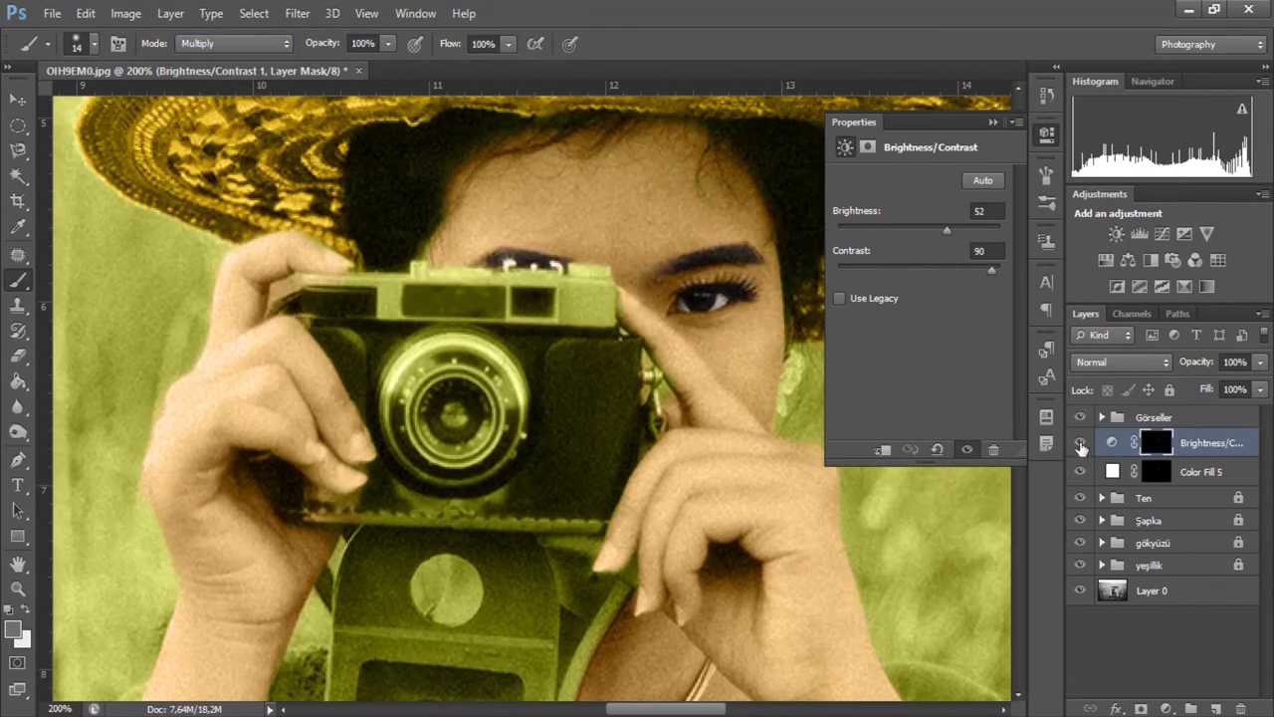
{"action": "key", "text": "z"}
{"action": "key", "text": "ctrl+minus"}
{"action": "key", "text": "ctrl+minus"}
{"action": "key", "text": "ctrl+minus"}
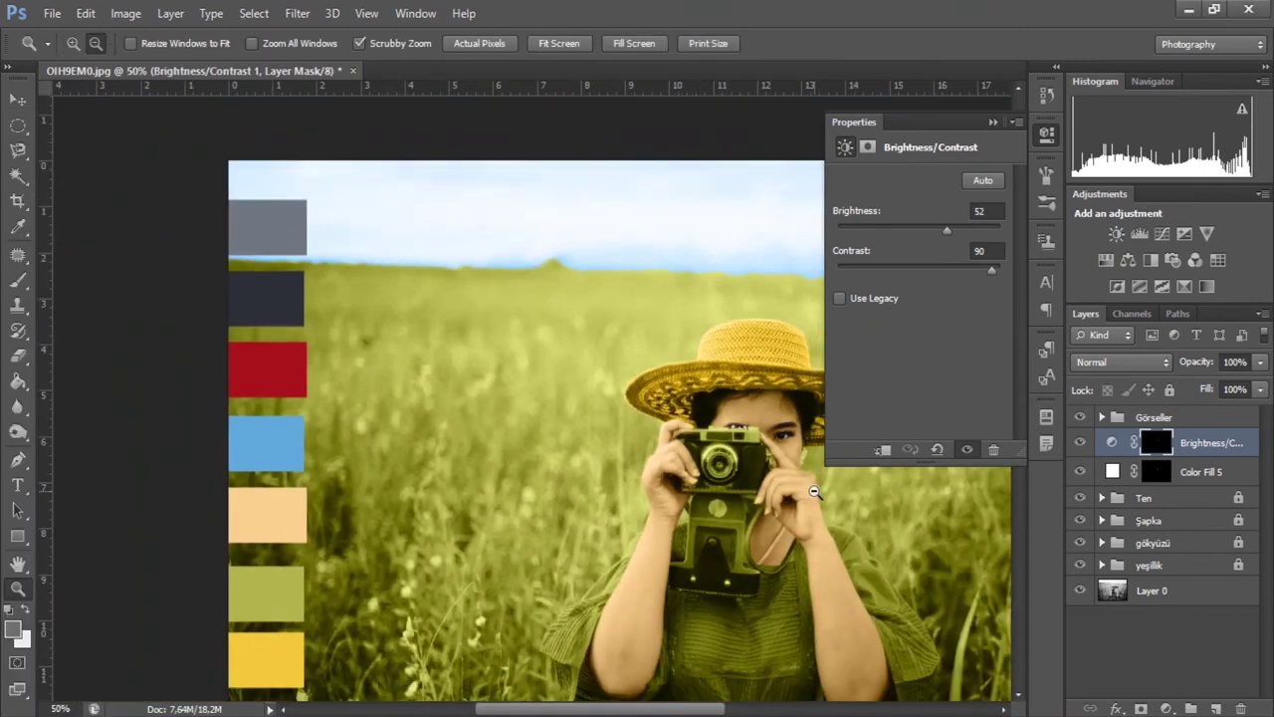
{"action": "key", "text": "ctrl+minus"}
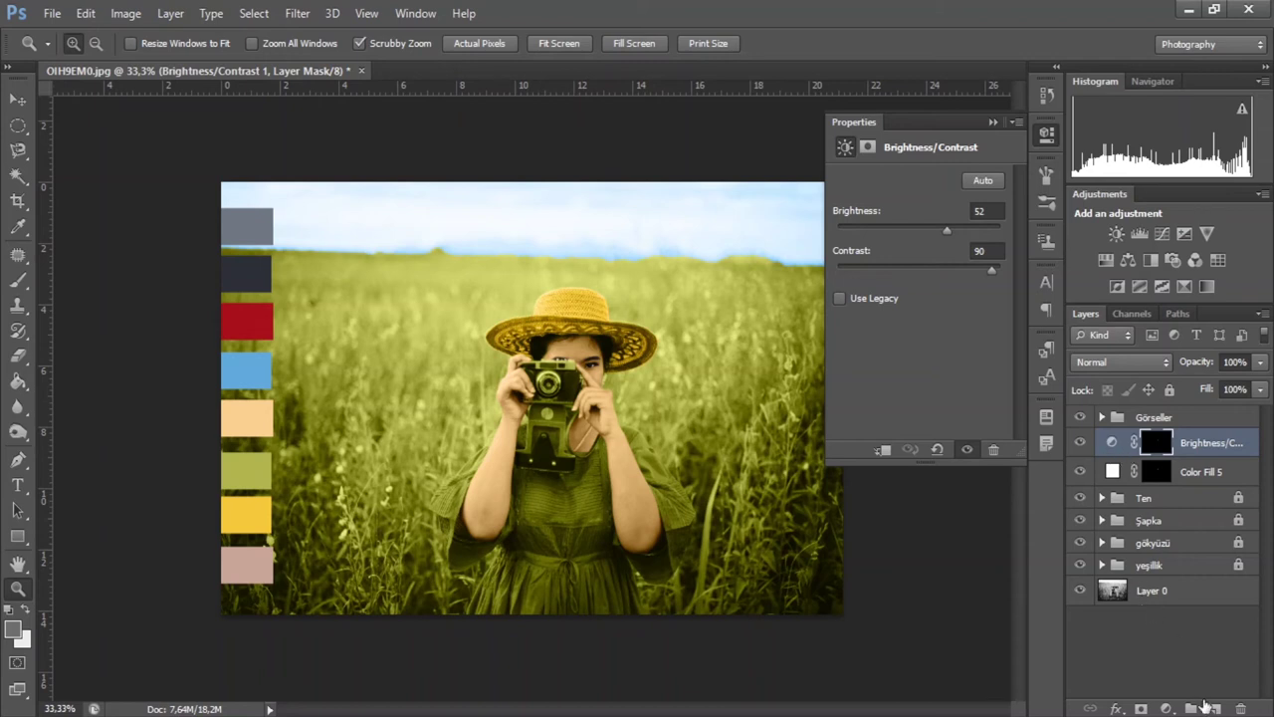
Step: Put Color Fill 5 and Brightness/Contrast 1 in a collapsed group named GözKaş, then select Layer 0
{"action": "left_click", "coordinate": [1191, 708]}
{"action": "double_click", "coordinate": [1153, 439]}
{"action": "type", "text": "Gözkaş"}
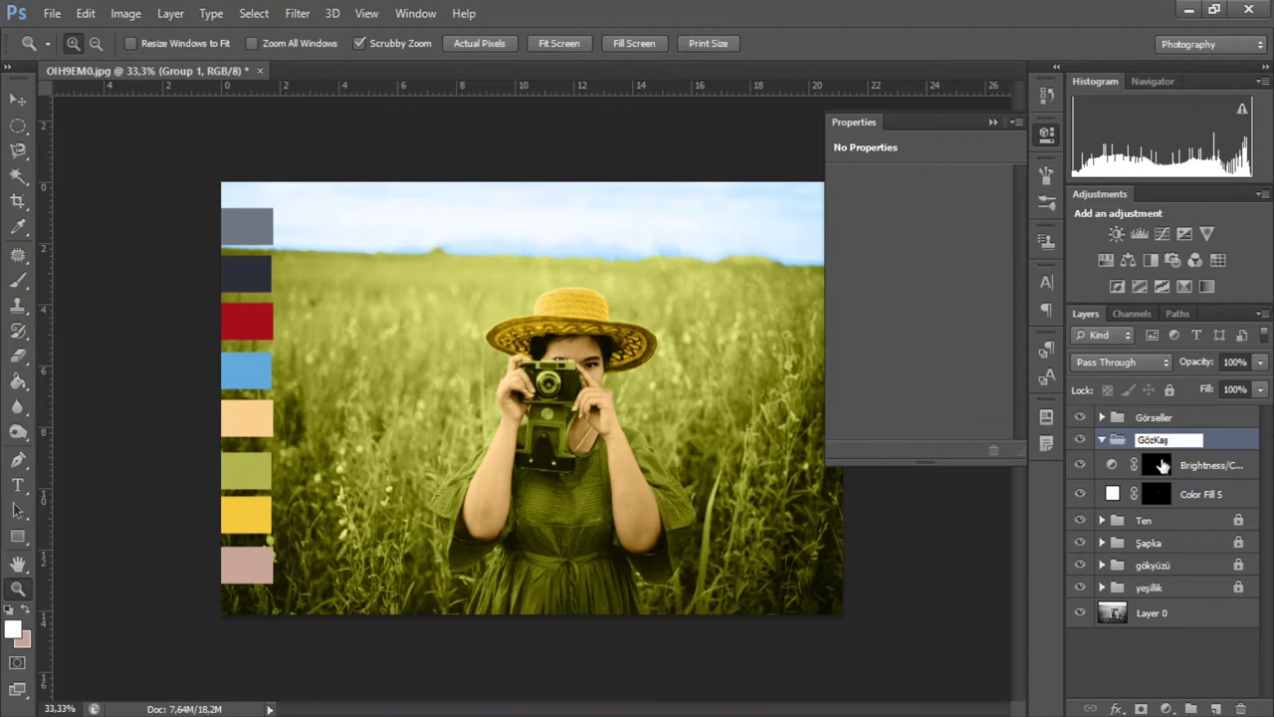
{"action": "left_click", "coordinate": [1161, 465]}
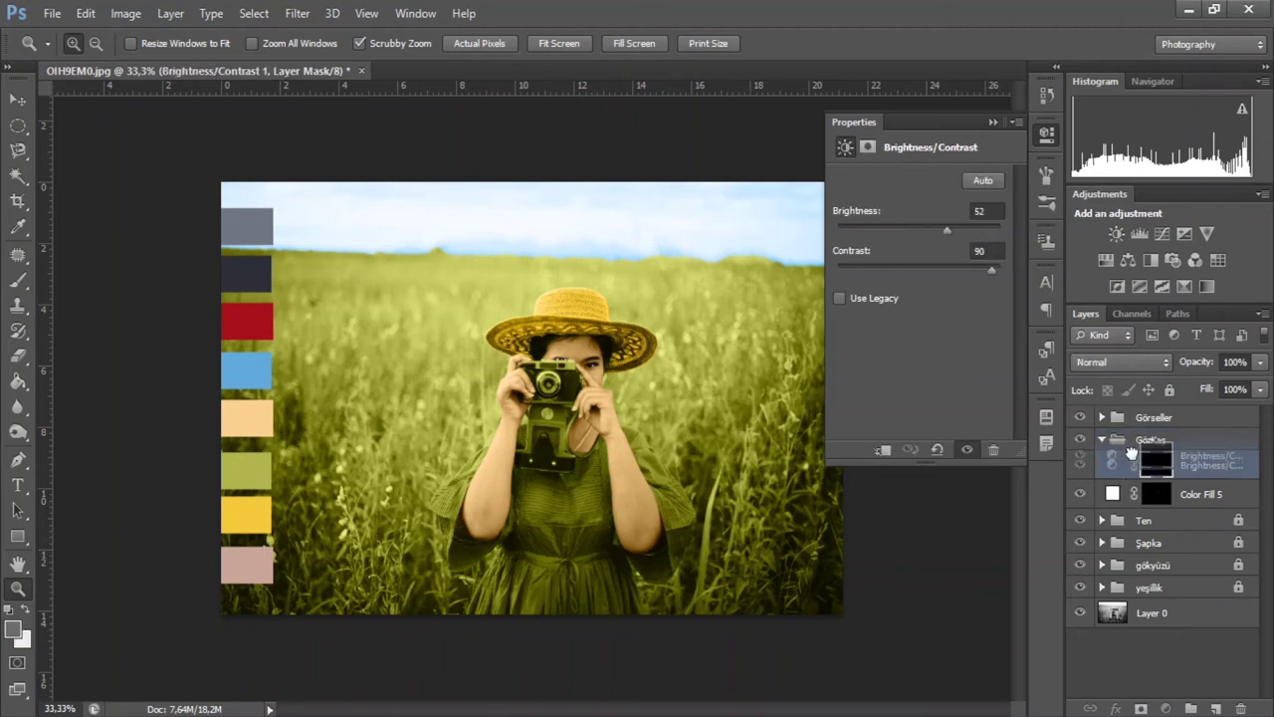
{"action": "left_click", "coordinate": [1119, 492]}
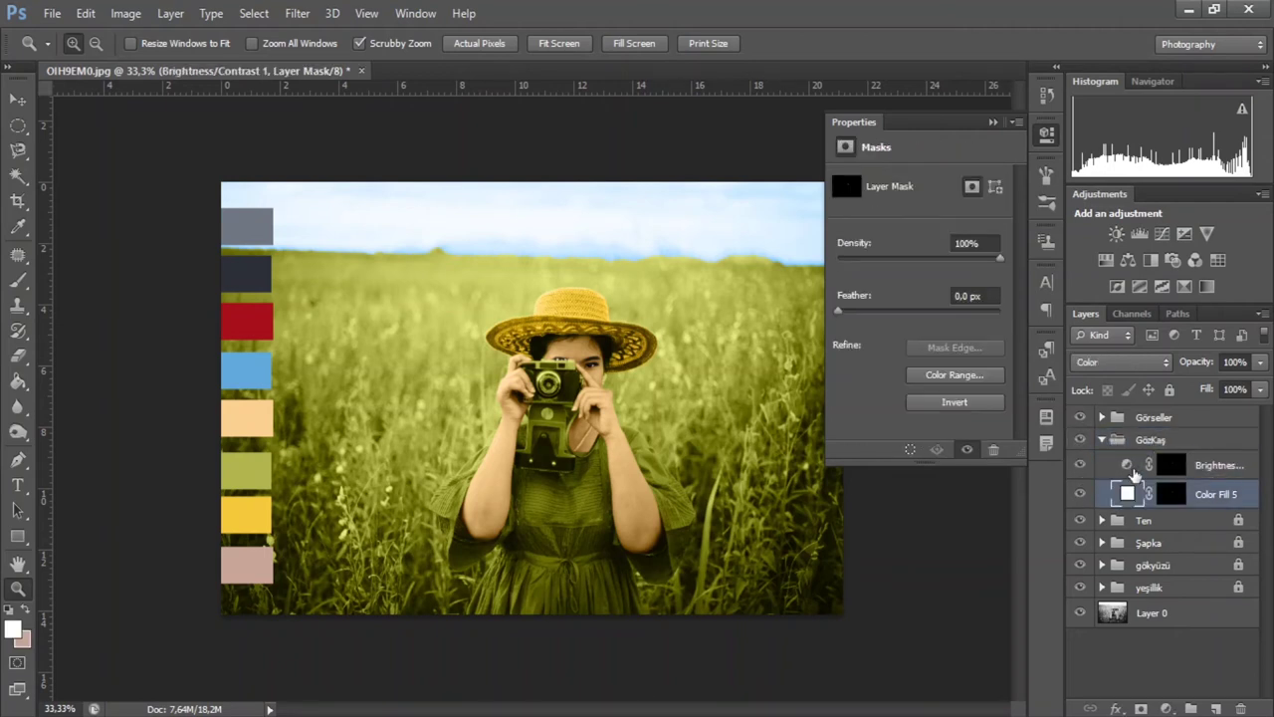
{"action": "left_click", "coordinate": [1101, 440]}
{"action": "left_click", "coordinate": [1152, 555]}
{"action": "key", "text": "ctrl+plus"}
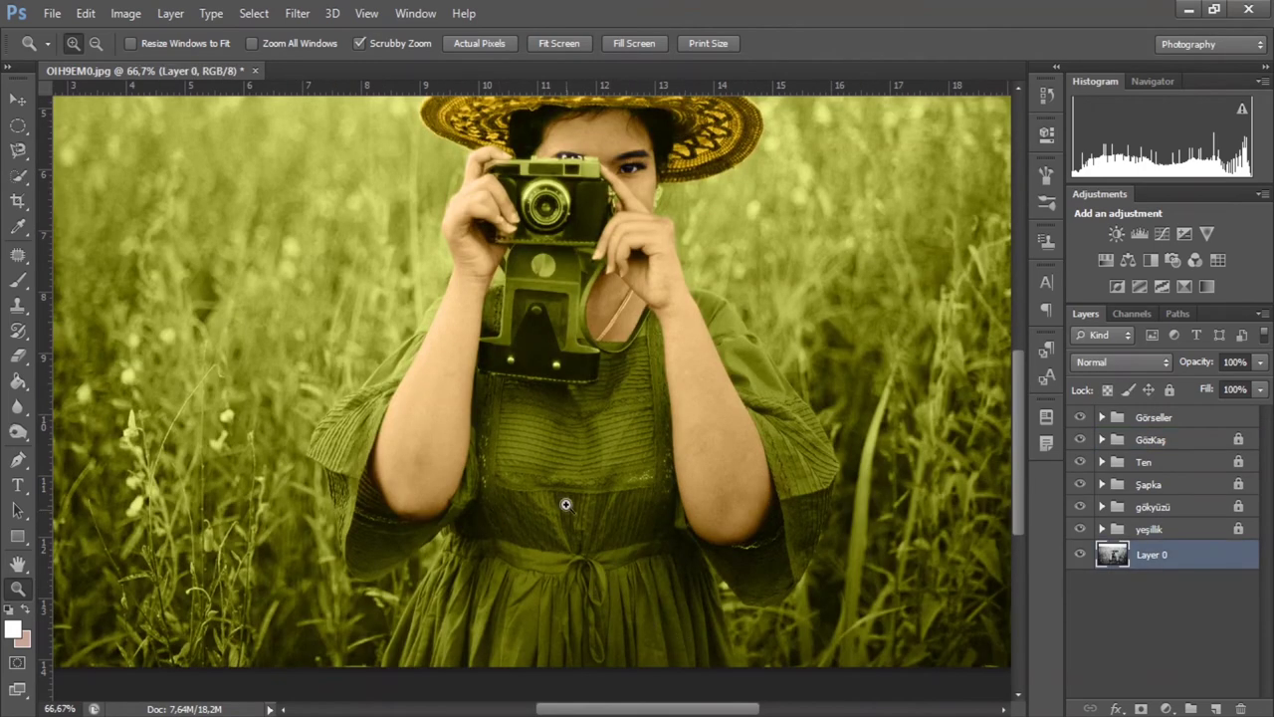
Step: Quick-select the dress and both sleeves, subtracting the surrounding grass
{"action": "left_click", "coordinate": [17, 177]}
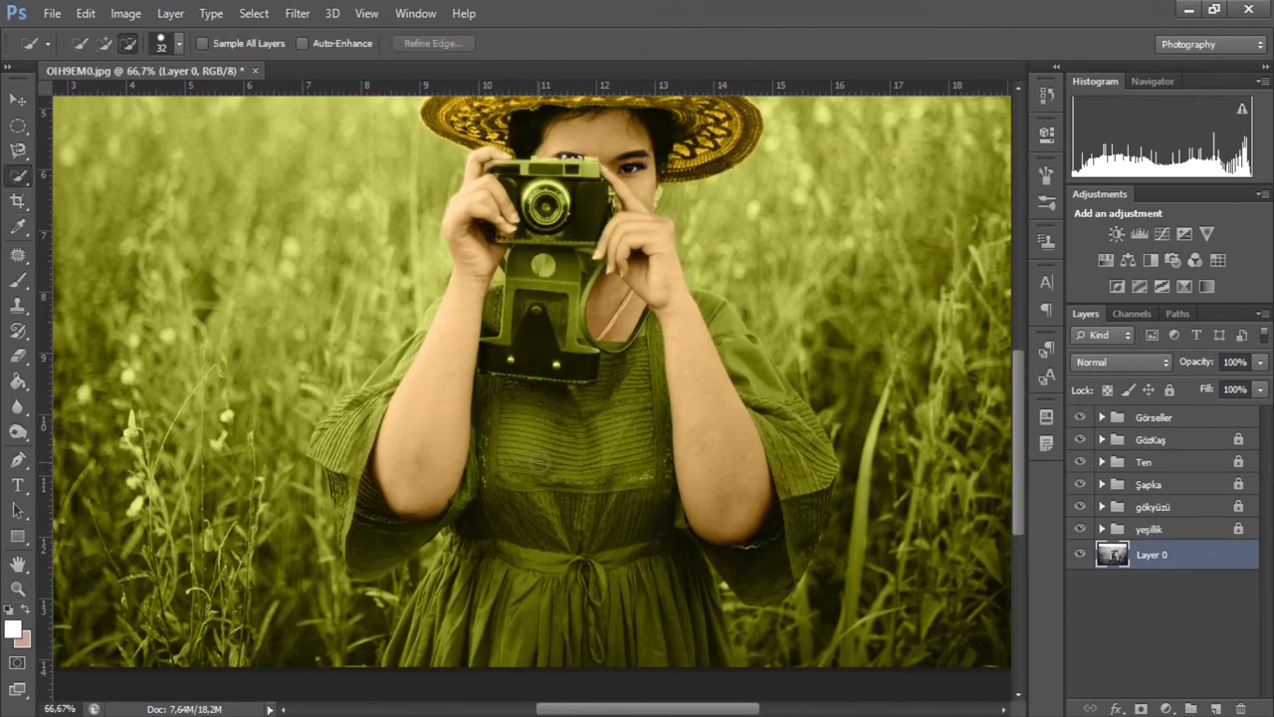
{"action": "left_click_drag", "start_coordinate": [530, 612], "coordinate": [528, 637]}
{"action": "left_click", "coordinate": [104, 45]}
{"action": "mouse_move", "coordinate": [768, 407]}
{"action": "left_mouse_down"}
{"action": "mouse_move", "coordinate": [390, 665]}
{"action": "mouse_move", "coordinate": [369, 329]}
{"action": "left_mouse_up"}
{"action": "mouse_move", "coordinate": [776, 381]}
{"action": "left_mouse_down"}
{"action": "mouse_move", "coordinate": [376, 597]}
{"action": "mouse_move", "coordinate": [423, 289]}
{"action": "left_mouse_up"}
{"action": "left_click", "coordinate": [106, 47]}
{"action": "left_click_drag", "start_coordinate": [449, 418], "coordinate": [368, 582]}
Step: Fix the selection near the camera with a size 14 brush and apply Refine Edge
{"action": "right_click", "coordinate": [199, 129]}
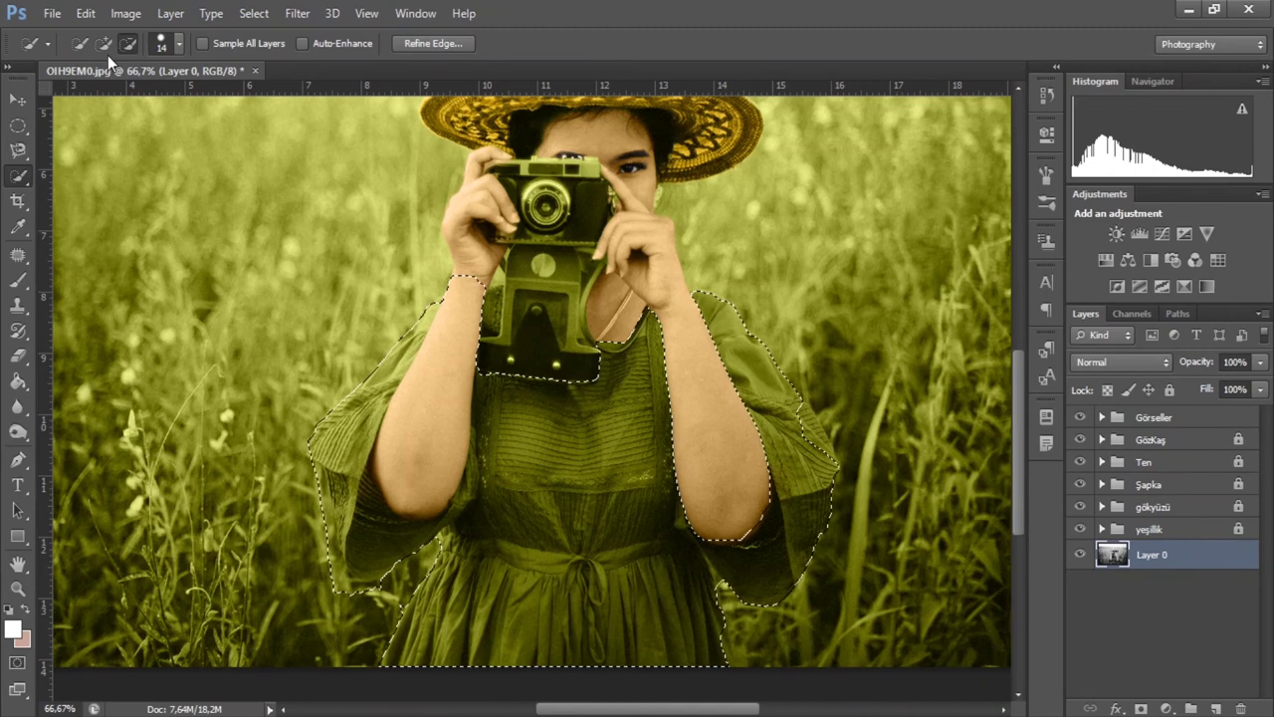
{"action": "scroll", "coordinate": [317, 553], "scroll_direction": "down", "scroll_amount": 1}
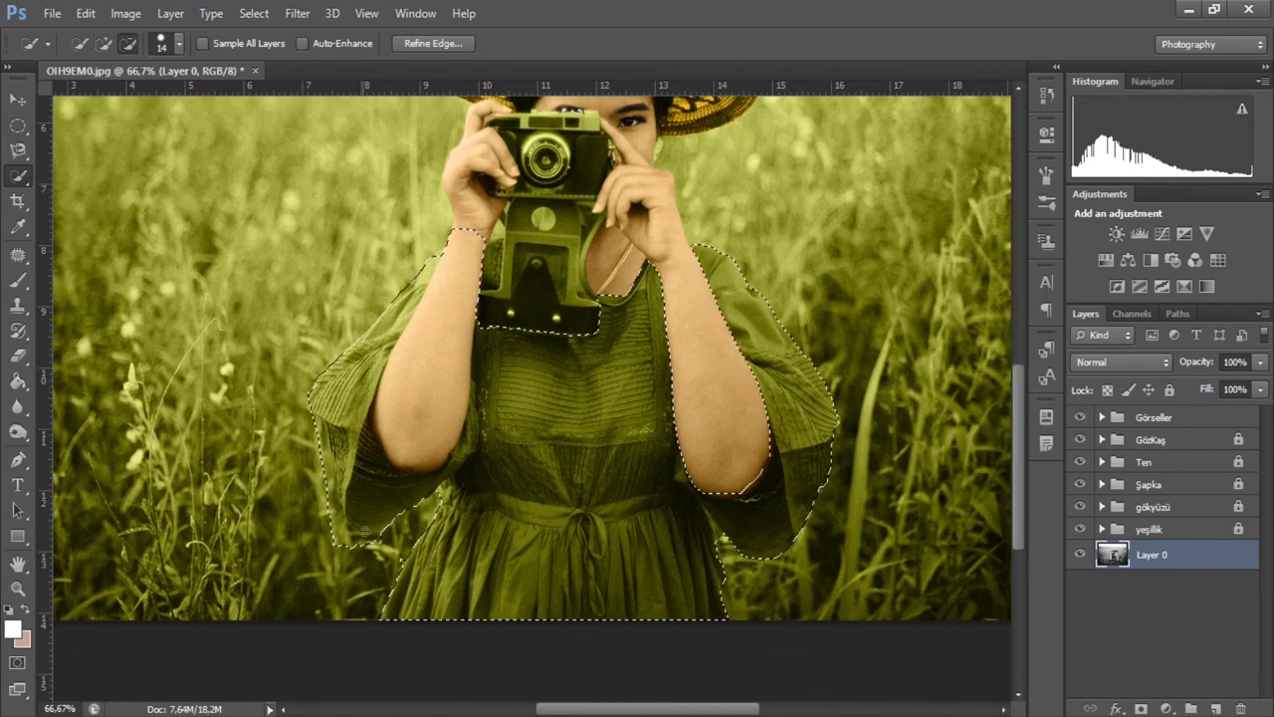
{"action": "left_click_drag", "start_coordinate": [494, 289], "coordinate": [542, 299]}
{"action": "key", "text": "alt+ctrl+r"}
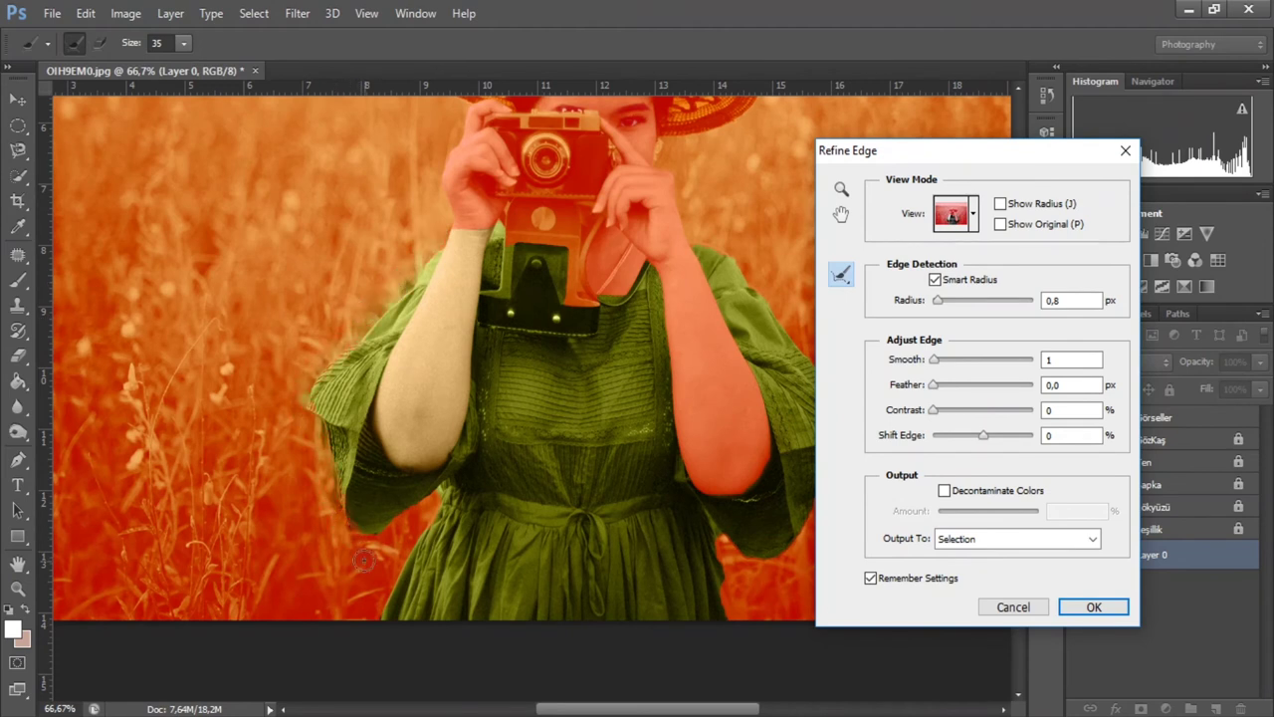
{"action": "mouse_move", "coordinate": [896, 150]}
{"action": "left_mouse_down"}
{"action": "mouse_move", "coordinate": [349, 274]}
{"action": "mouse_move", "coordinate": [148, 218]}
{"action": "left_mouse_up"}
{"action": "scroll", "coordinate": [808, 501], "scroll_direction": "up", "scroll_amount": 1}
{"action": "left_click", "coordinate": [295, 687]}
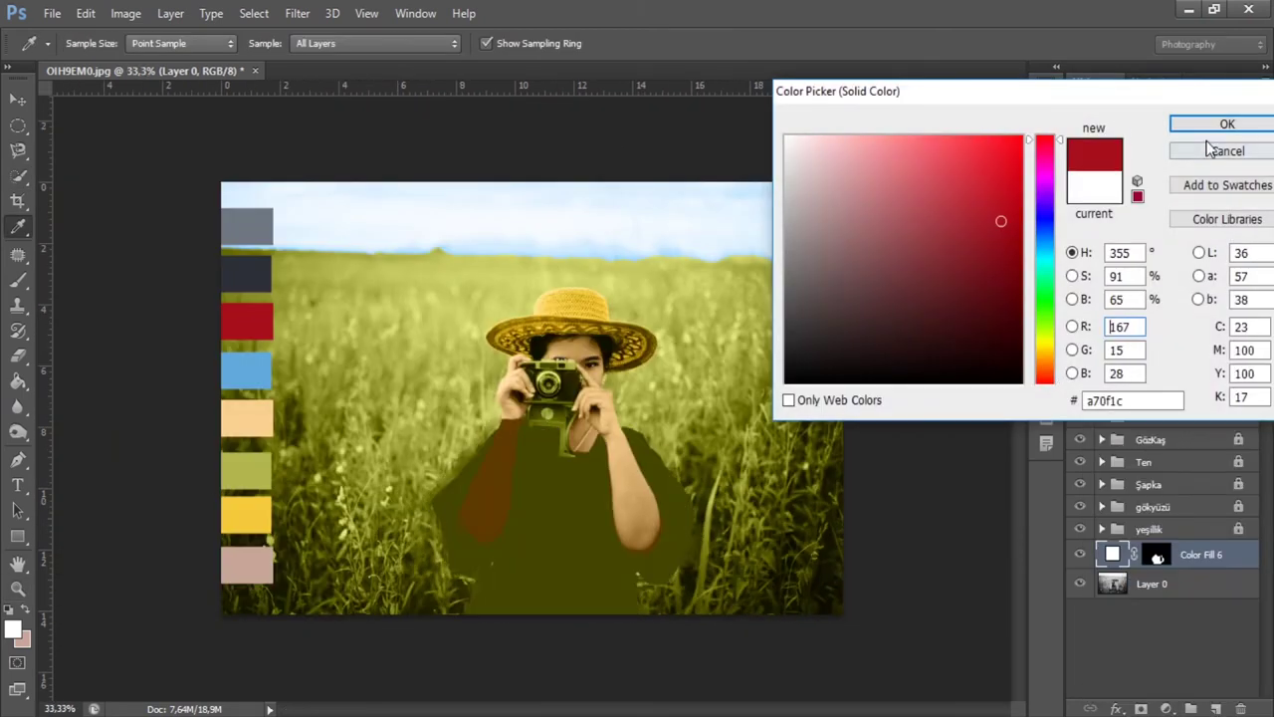
Step: Add the red Color Fill 6 in Color blend mode, placed just below Görseller
{"action": "left_click", "coordinate": [1227, 125]}
{"action": "left_click", "coordinate": [1120, 360]}
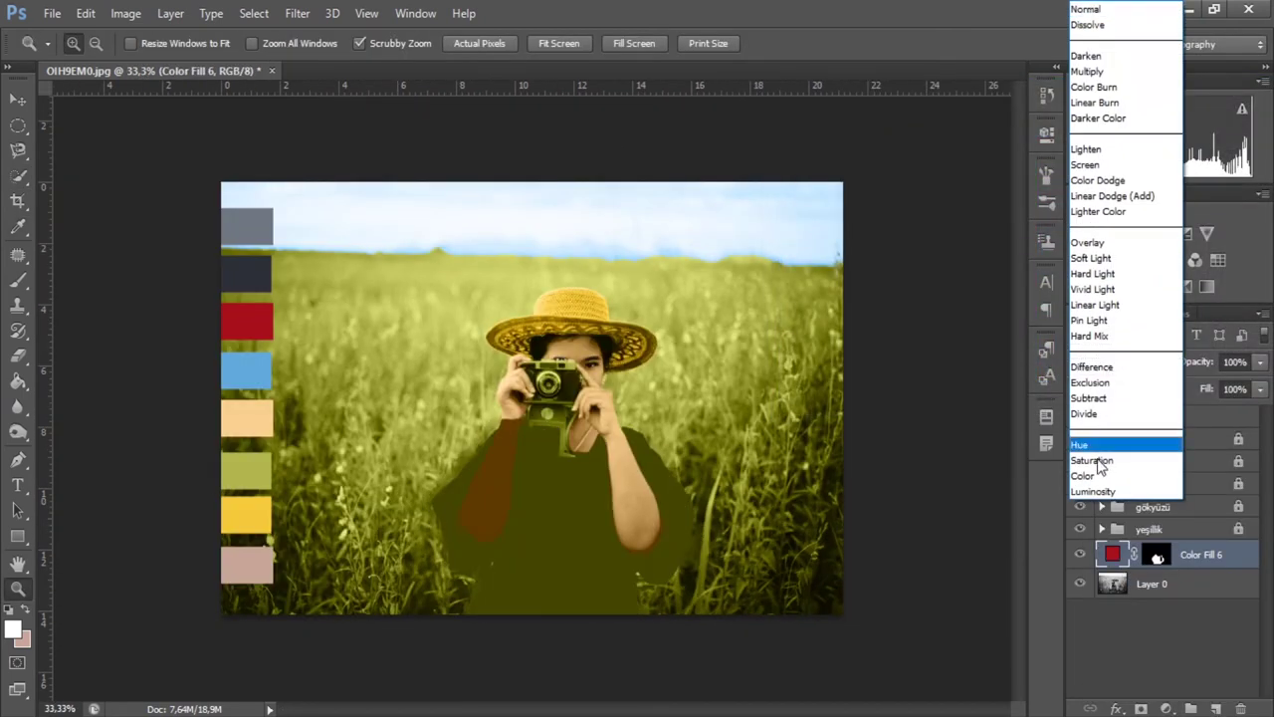
{"action": "left_click", "coordinate": [1085, 475]}
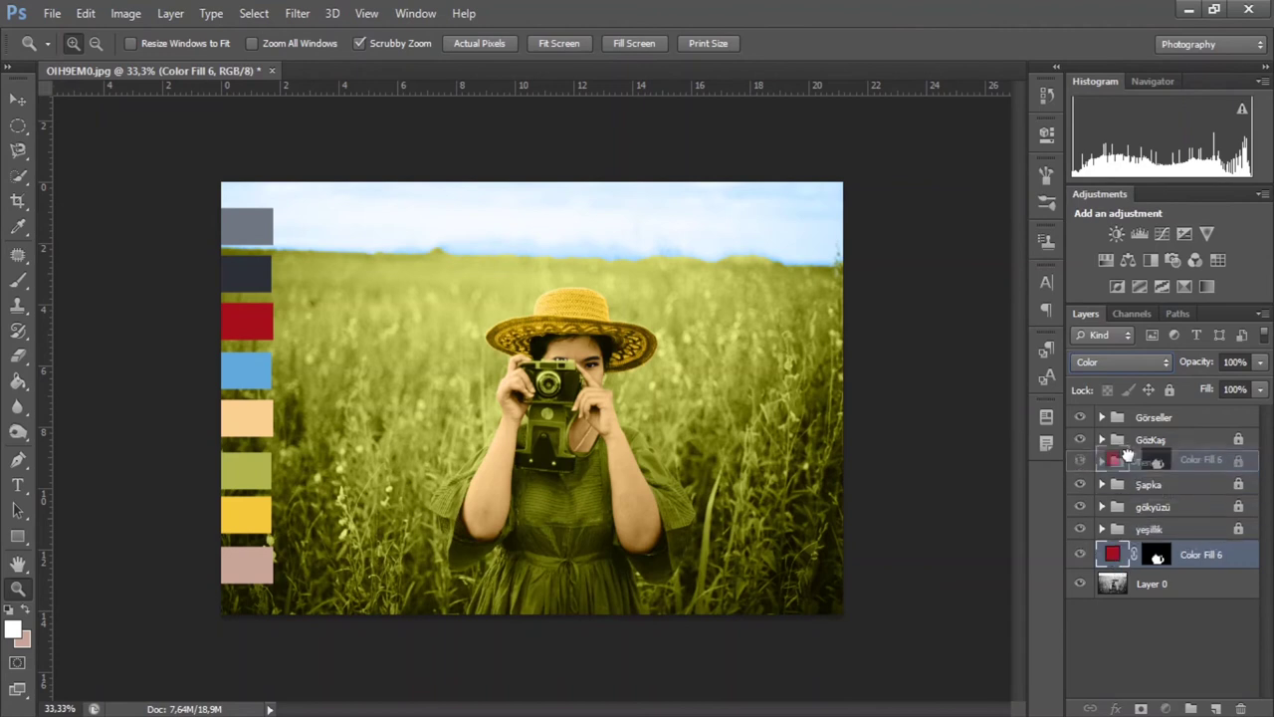
{"action": "left_click_drag", "start_coordinate": [1122, 566], "coordinate": [1144, 430]}
{"action": "left_click", "coordinate": [434, 503]}
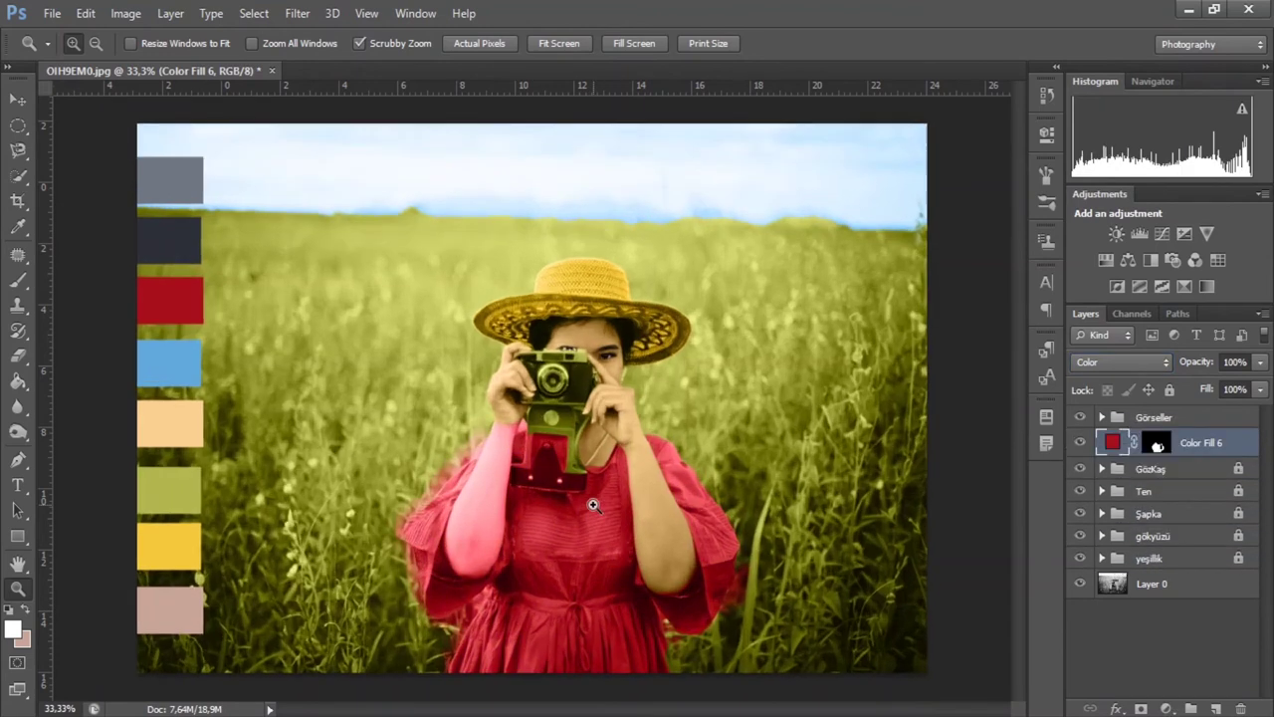
Step: Change Color Fill 6's colour to a brighter, more saturated red
{"action": "double_click", "coordinate": [1112, 444]}
{"action": "mouse_move", "coordinate": [995, 217]}
{"action": "left_mouse_down"}
{"action": "mouse_move", "coordinate": [1012, 186]}
{"action": "mouse_move", "coordinate": [1018, 223]}
{"action": "mouse_move", "coordinate": [1022, 163]}
{"action": "mouse_move", "coordinate": [1030, 209]}
{"action": "mouse_move", "coordinate": [1048, 127]}
{"action": "left_mouse_up"}
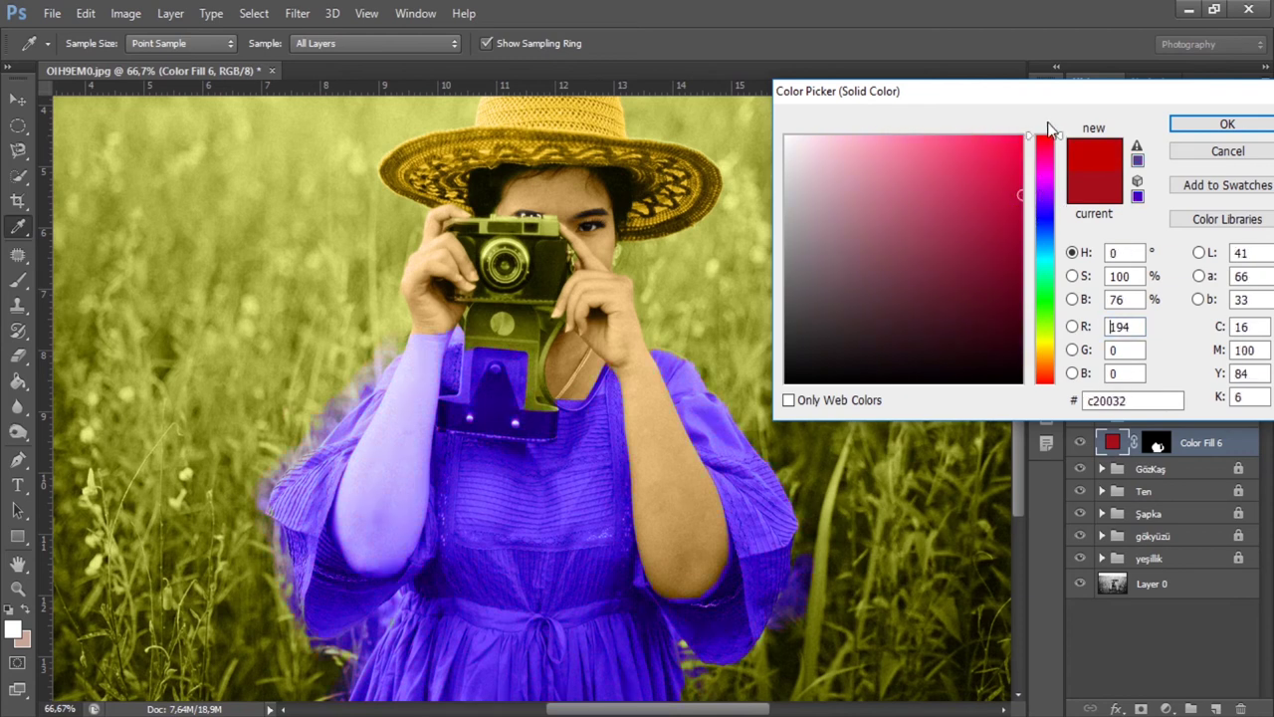
{"action": "left_click_drag", "start_coordinate": [1016, 168], "coordinate": [1019, 192]}
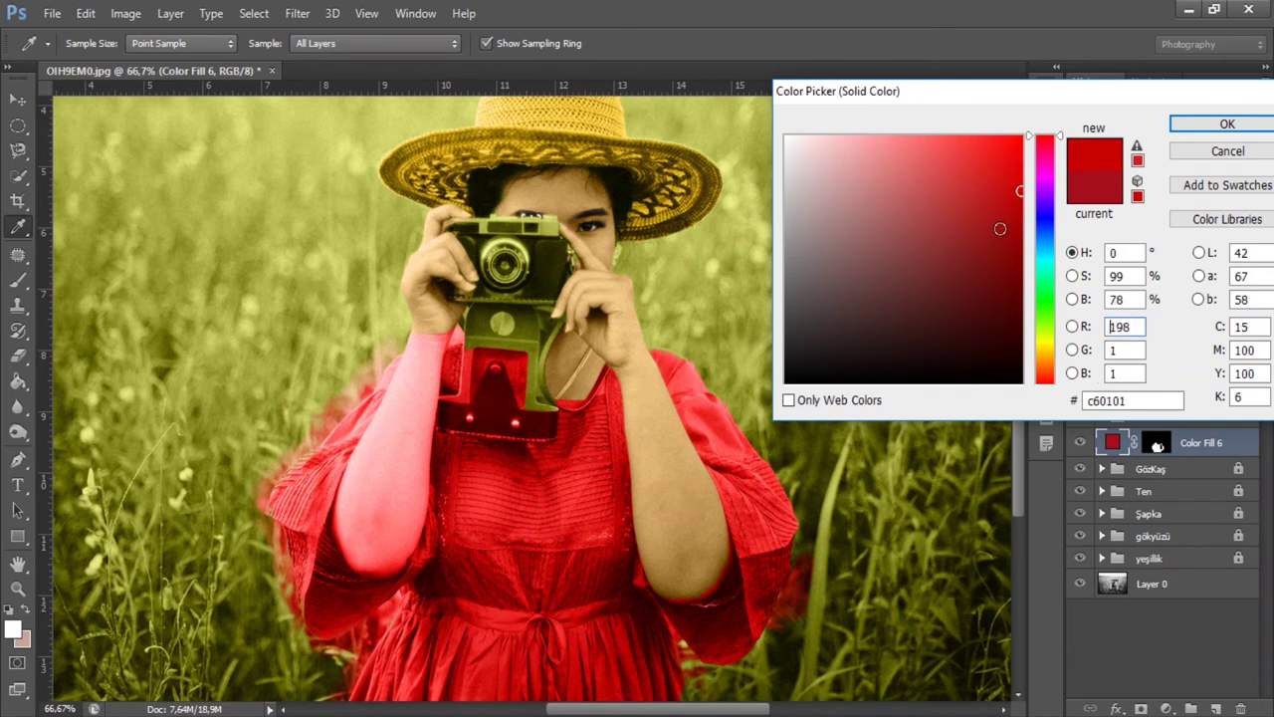
{"action": "key", "text": "z"}
{"action": "left_click", "coordinate": [1228, 123]}
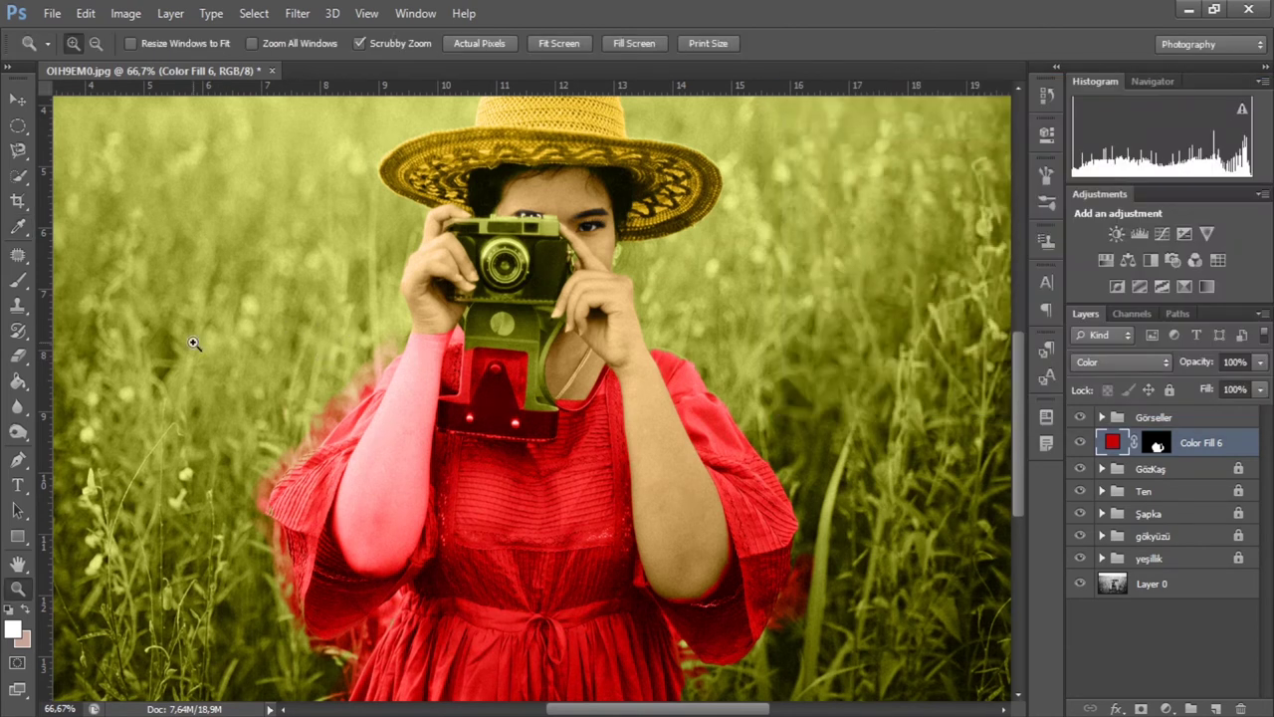
Step: Zoom to 200% on the right sleeve and paint black on the red fill's mask over the spill
{"action": "left_click", "coordinate": [799, 512]}
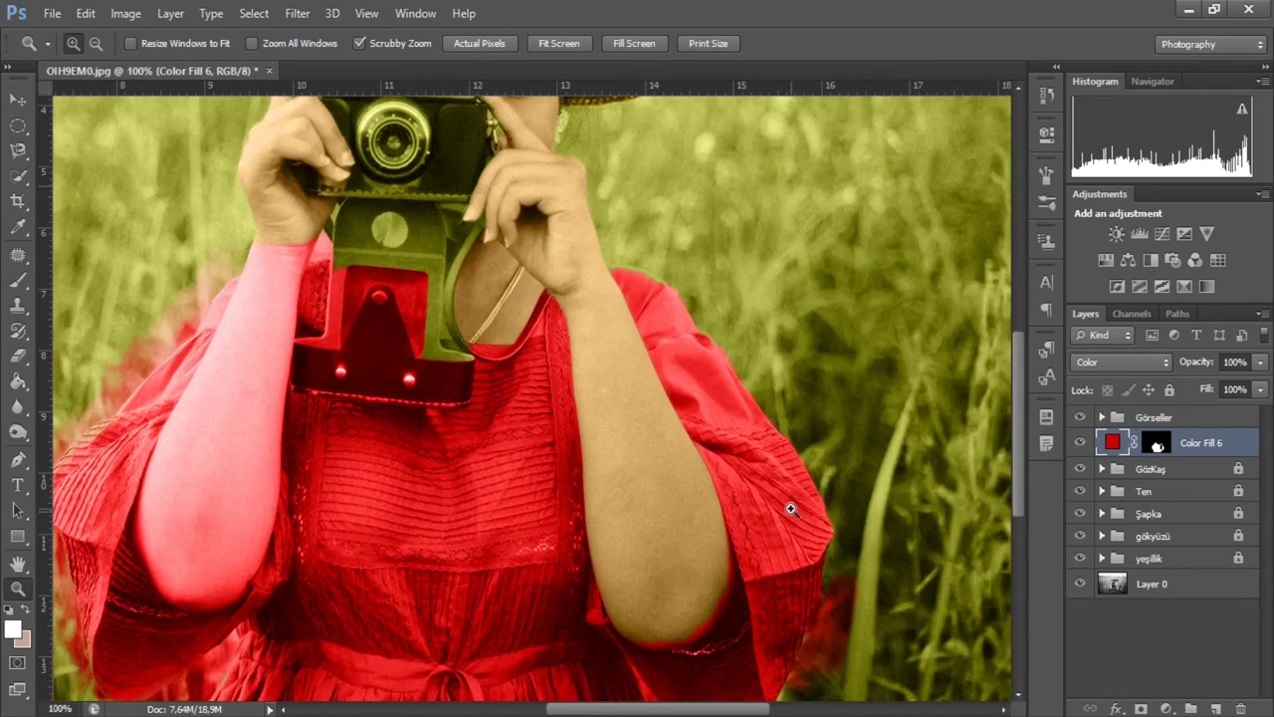
{"action": "left_click", "coordinate": [803, 506]}
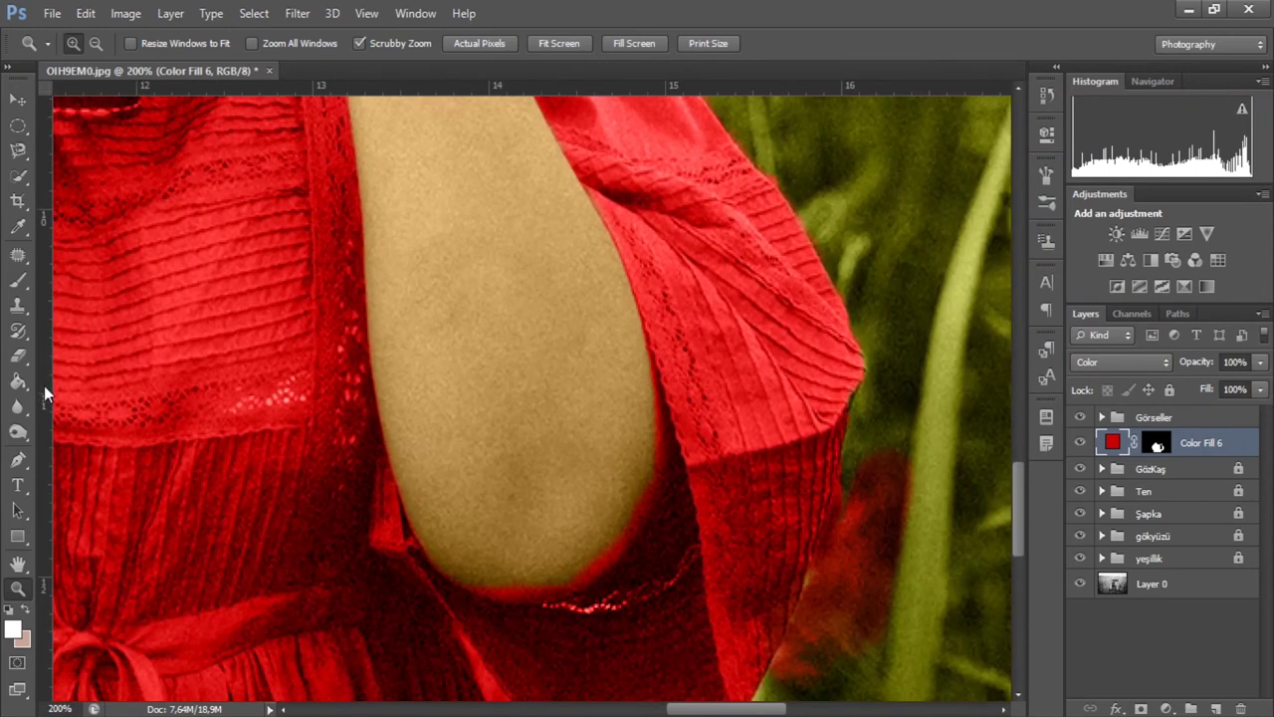
{"action": "left_click", "coordinate": [17, 279]}
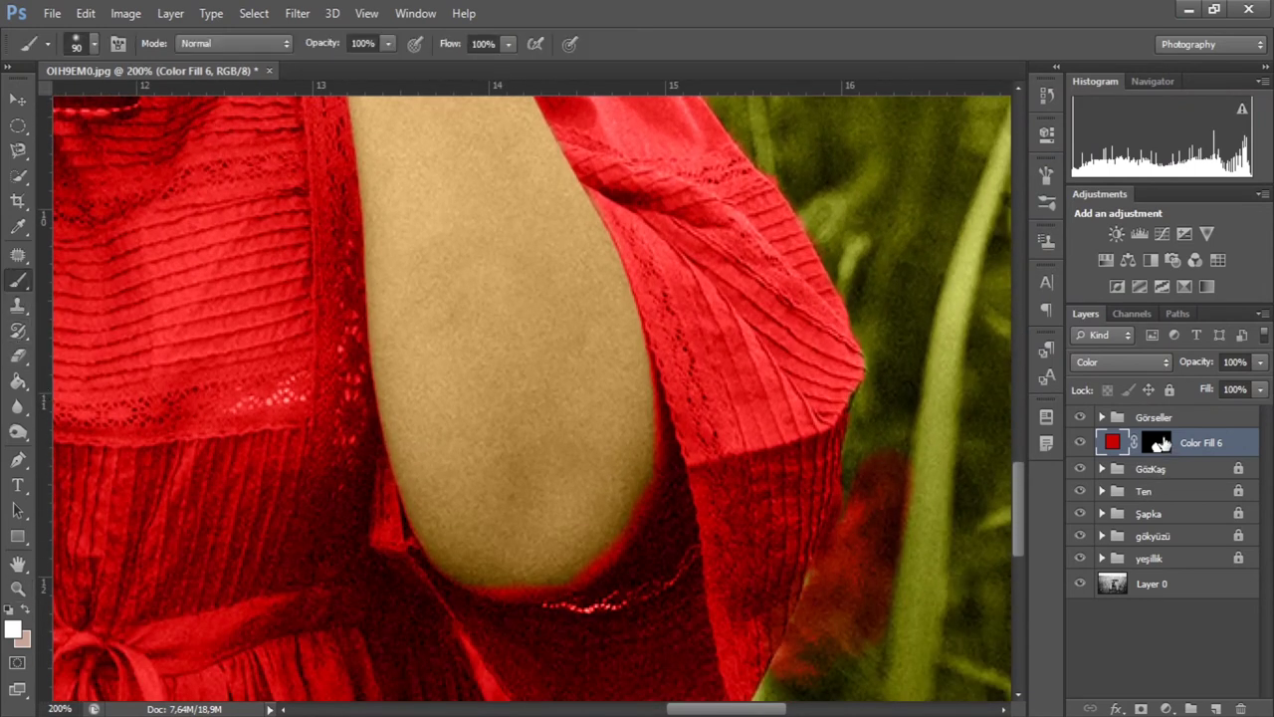
{"action": "left_click", "coordinate": [1161, 444]}
{"action": "left_click_drag", "start_coordinate": [924, 506], "coordinate": [992, 492]}
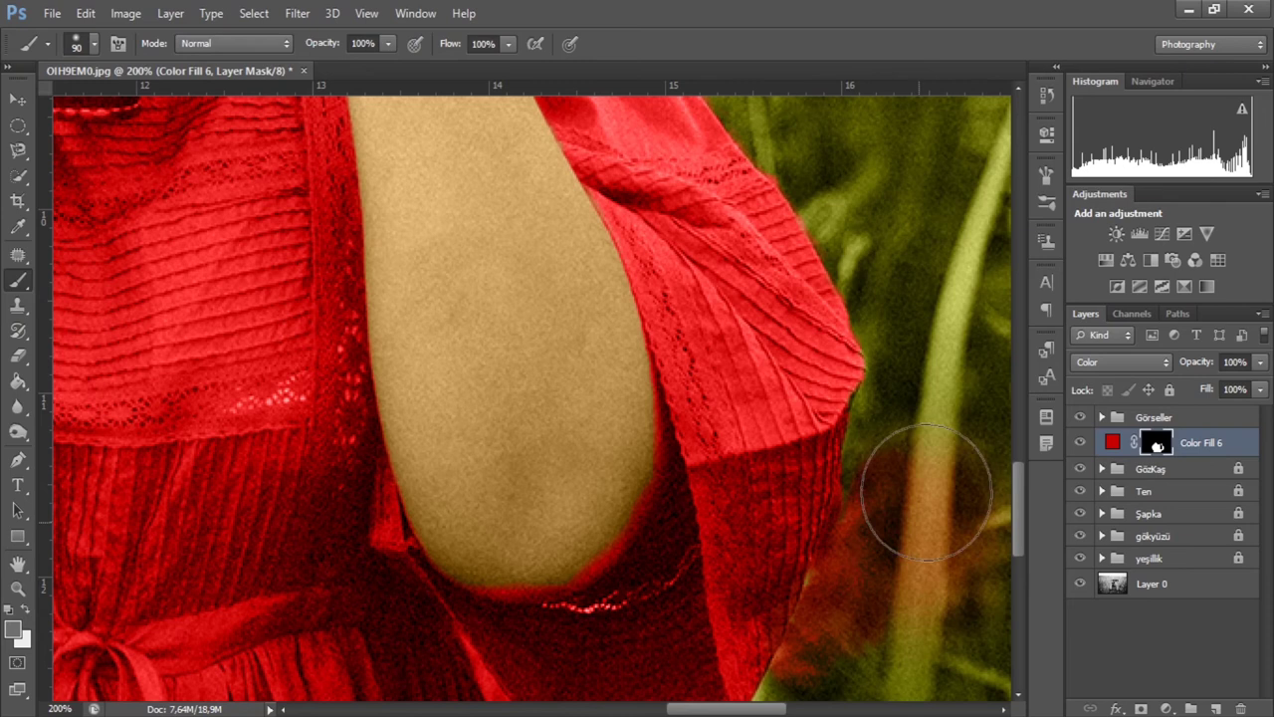
{"action": "left_click", "coordinate": [280, 42]}
{"action": "left_click", "coordinate": [214, 144]}
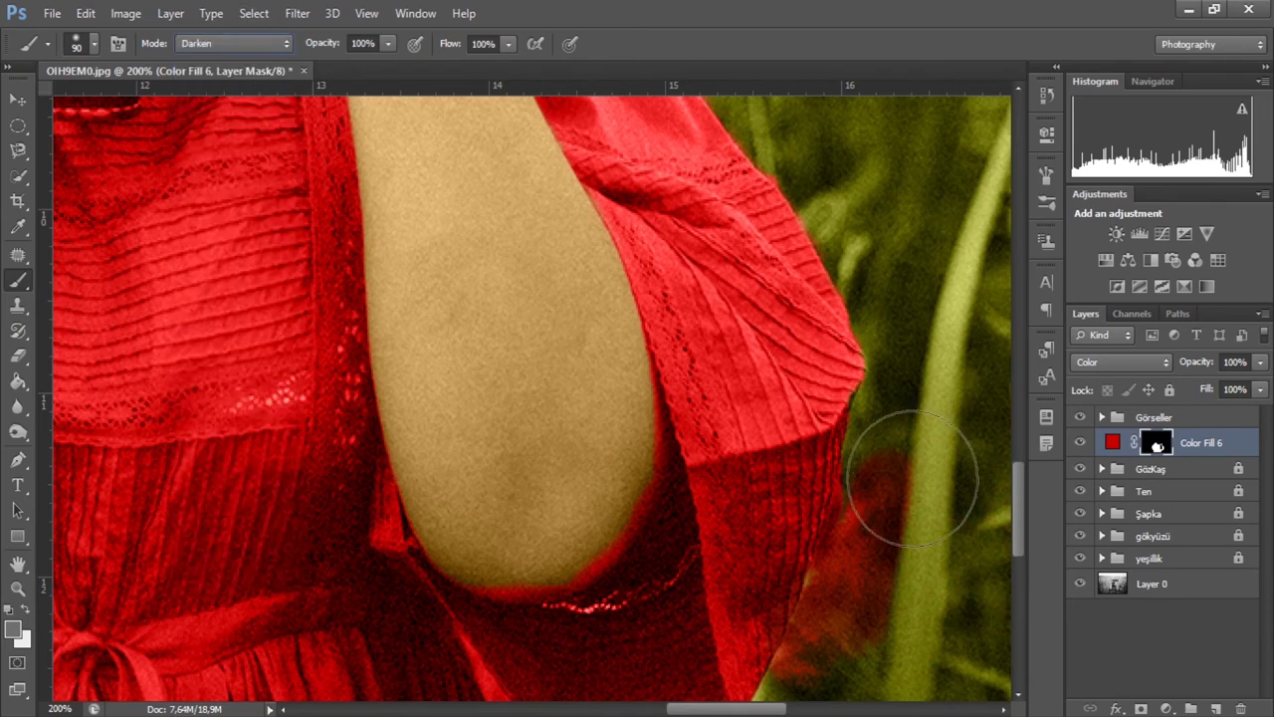
Step: Set the brush to 27 px with Multiply blending
{"action": "left_click", "coordinate": [93, 44]}
{"action": "type", "text": "27"}
{"action": "key", "text": "Return"}
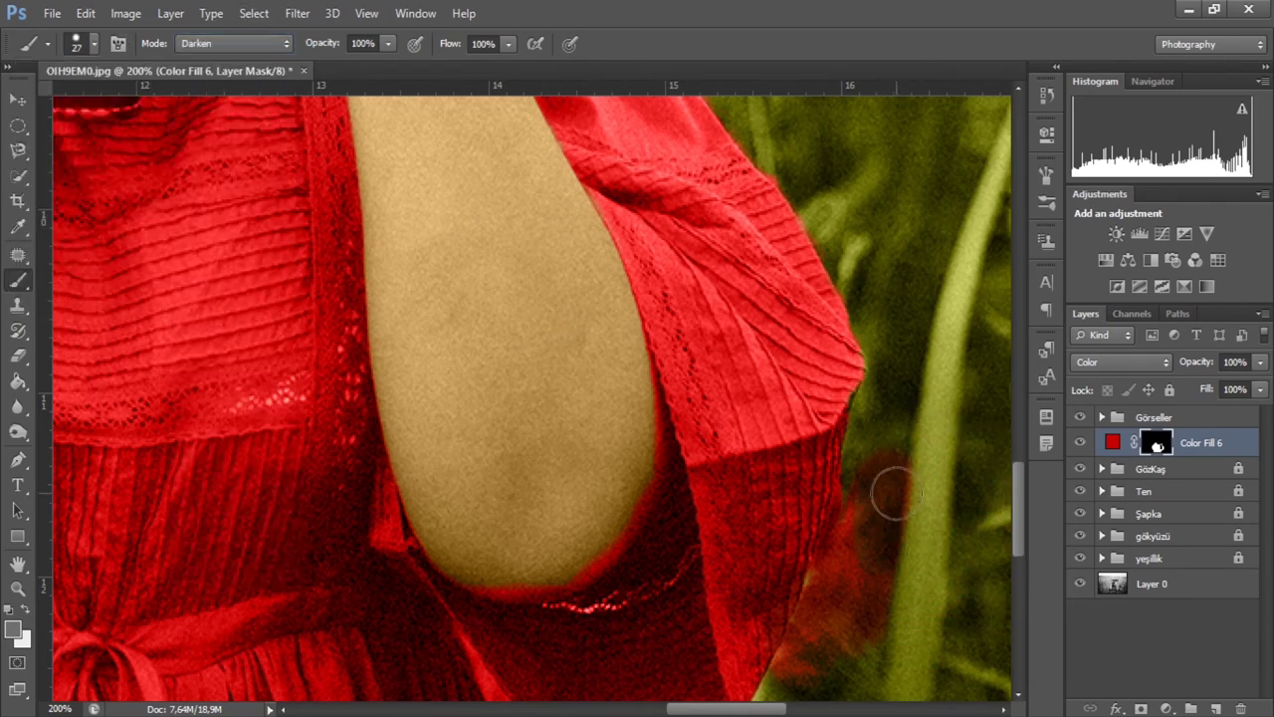
{"action": "left_click", "coordinate": [199, 43]}
{"action": "left_click", "coordinate": [214, 141]}
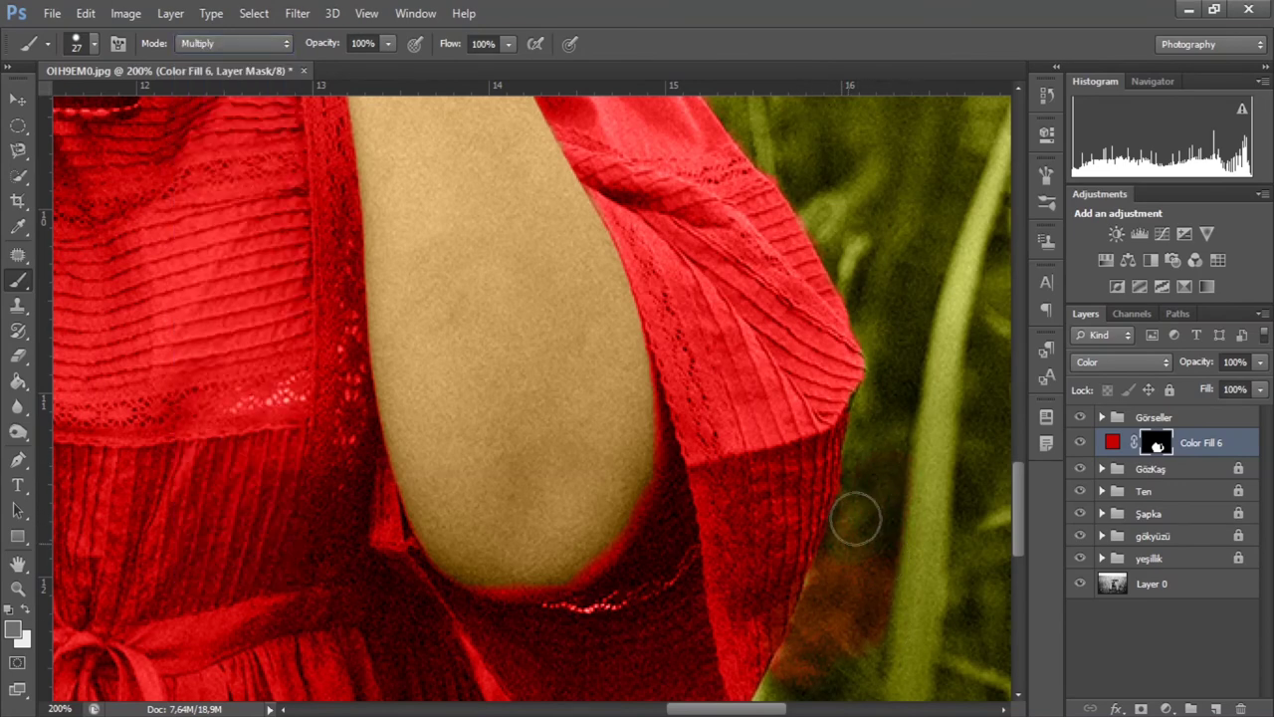
Step: Move Color Fill 6 below the Ten group in the Layers panel
{"action": "scroll", "coordinate": [846, 543], "scroll_direction": "down", "scroll_amount": 1}
{"action": "scroll", "coordinate": [826, 597], "scroll_direction": "up", "scroll_amount": 2}
{"action": "scroll", "coordinate": [876, 474], "scroll_direction": "up", "scroll_amount": 10}
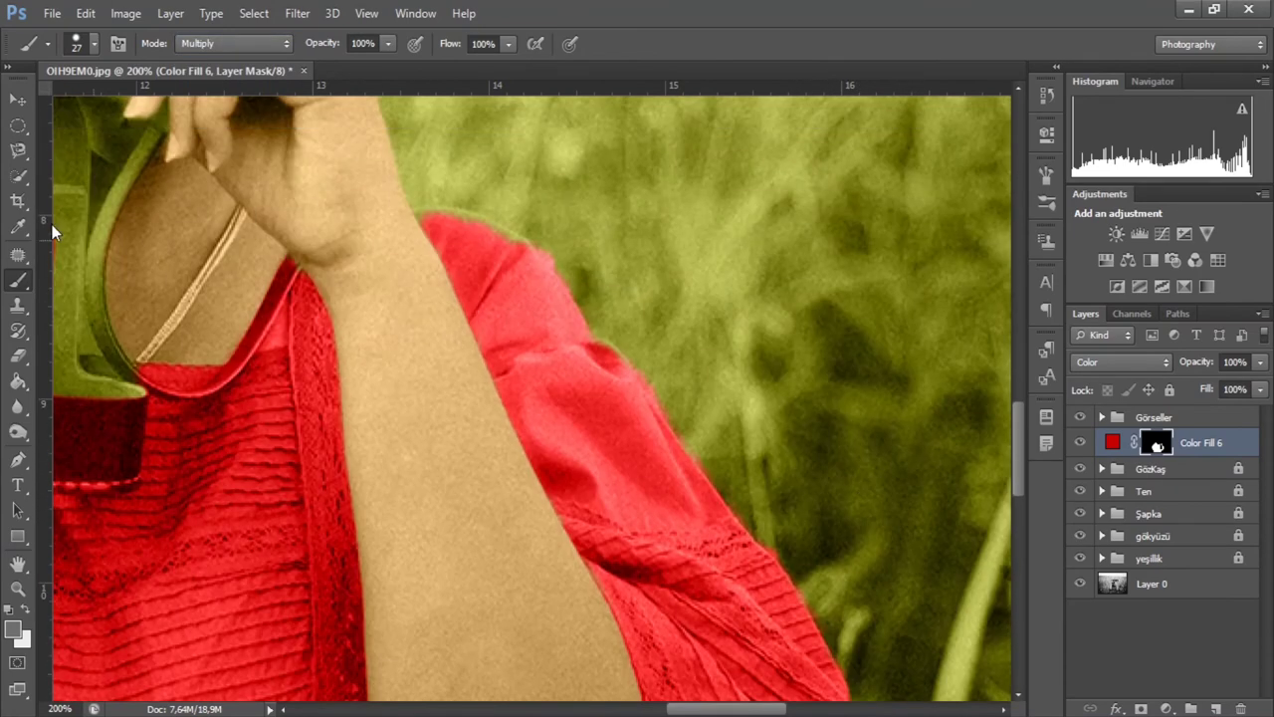
{"action": "scroll", "coordinate": [478, 427], "scroll_direction": "down", "scroll_amount": 8}
{"action": "scroll", "coordinate": [563, 535], "scroll_direction": "down", "scroll_amount": 1}
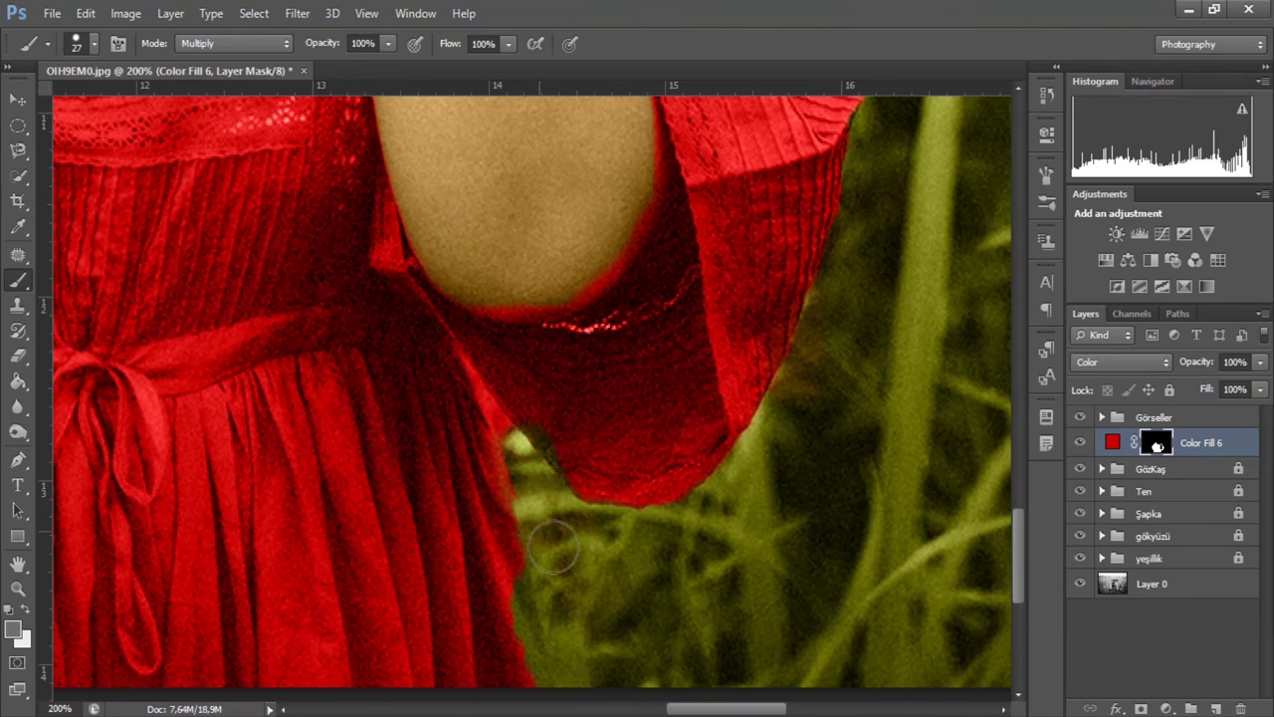
{"action": "scroll", "coordinate": [553, 546], "scroll_direction": "left", "scroll_amount": 7}
{"action": "scroll", "coordinate": [307, 643], "scroll_direction": "left", "scroll_amount": 2}
{"action": "scroll", "coordinate": [307, 643], "scroll_direction": "down", "scroll_amount": 2}
{"action": "scroll", "coordinate": [368, 443], "scroll_direction": "up", "scroll_amount": 1}
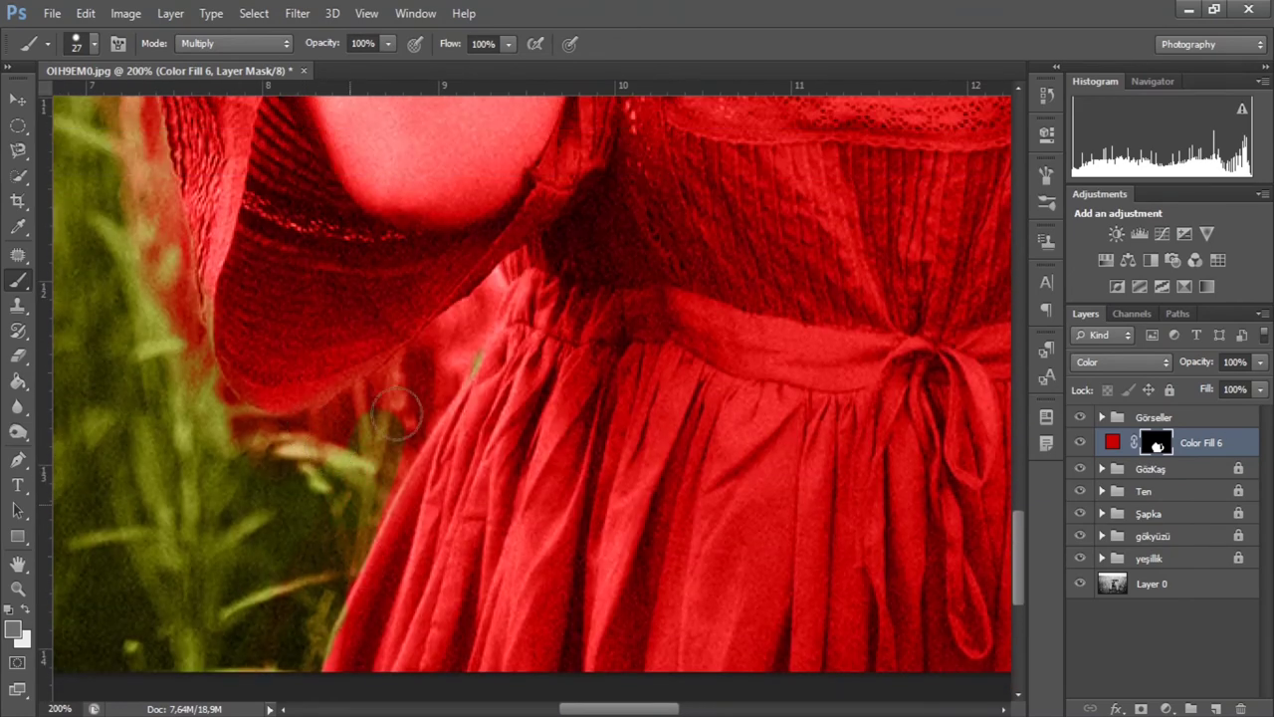
{"action": "scroll", "coordinate": [199, 403], "scroll_direction": "up", "scroll_amount": 1}
{"action": "scroll", "coordinate": [174, 398], "scroll_direction": "up", "scroll_amount": 1}
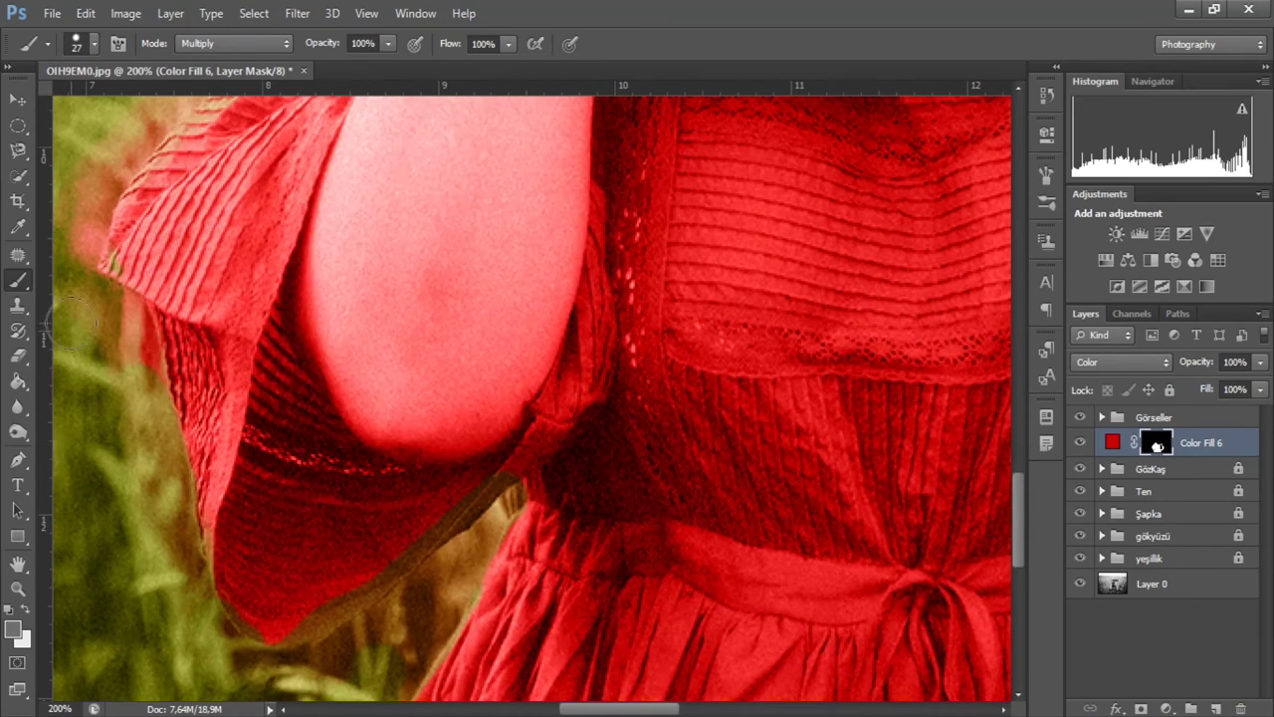
{"action": "scroll", "coordinate": [110, 259], "scroll_direction": "up", "scroll_amount": 1}
{"action": "scroll", "coordinate": [109, 211], "scroll_direction": "up", "scroll_amount": 1}
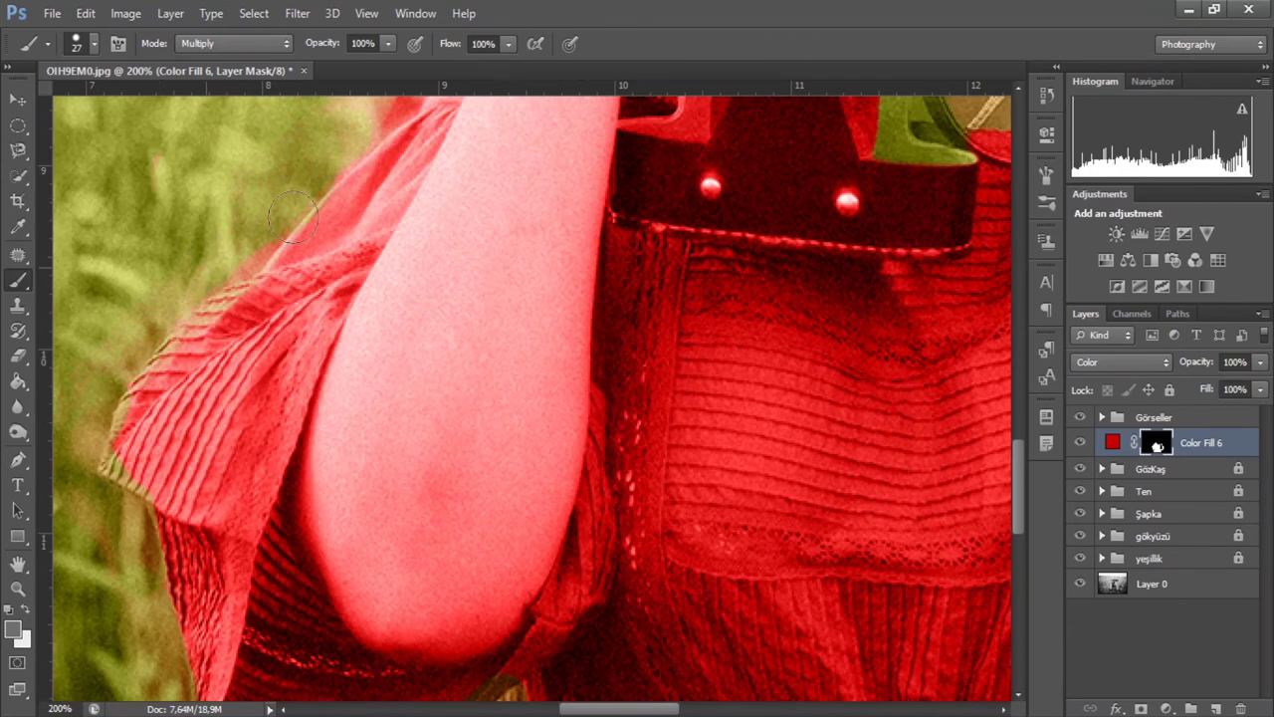
{"action": "scroll", "coordinate": [378, 219], "scroll_direction": "up", "scroll_amount": 3}
{"action": "scroll", "coordinate": [537, 264], "scroll_direction": "up", "scroll_amount": 1}
{"action": "left_click_drag", "start_coordinate": [1111, 450], "coordinate": [1111, 503]}
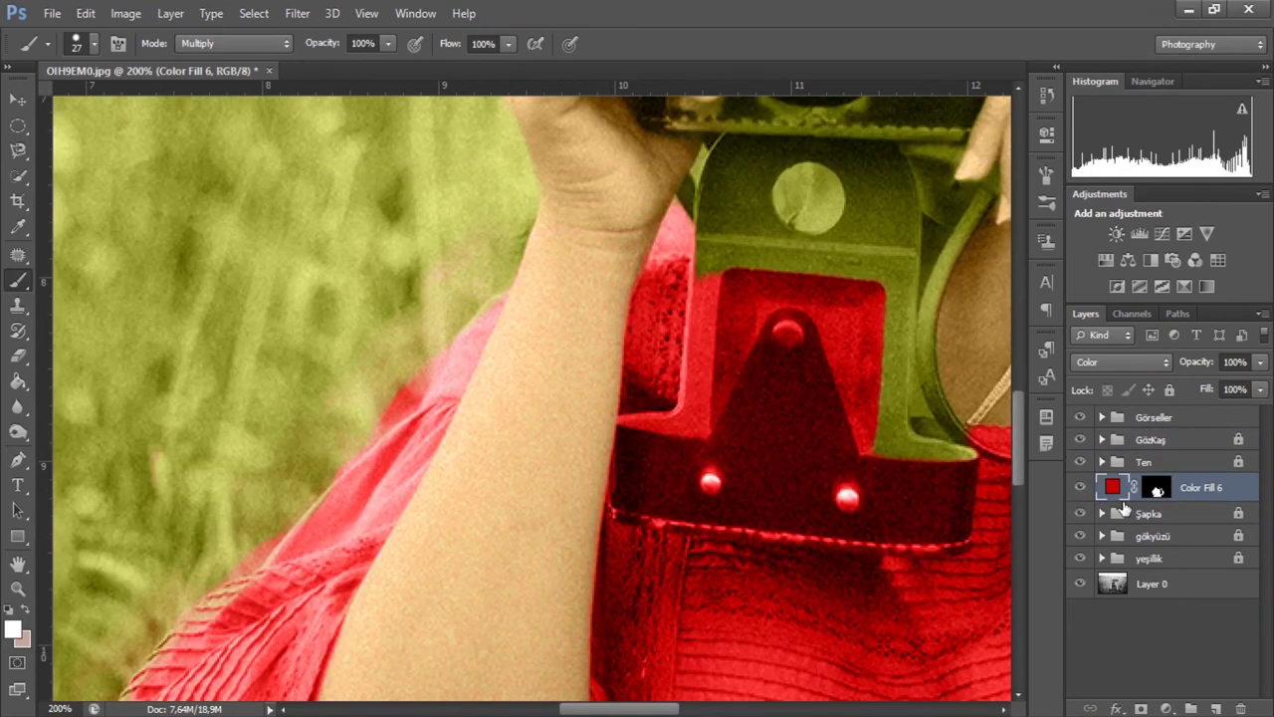
{"action": "scroll", "coordinate": [856, 435], "scroll_direction": "down", "scroll_amount": 3}
{"action": "scroll", "coordinate": [856, 435], "scroll_direction": "down", "scroll_amount": 1}
{"action": "scroll", "coordinate": [498, 448], "scroll_direction": "up", "scroll_amount": 1}
Step: Zoom in on the left sleeve and erase stray red from Color Fill 6's mask with a 17 px eraser
{"action": "left_click", "coordinate": [16, 588]}
{"action": "key", "text": "ctrl+0"}
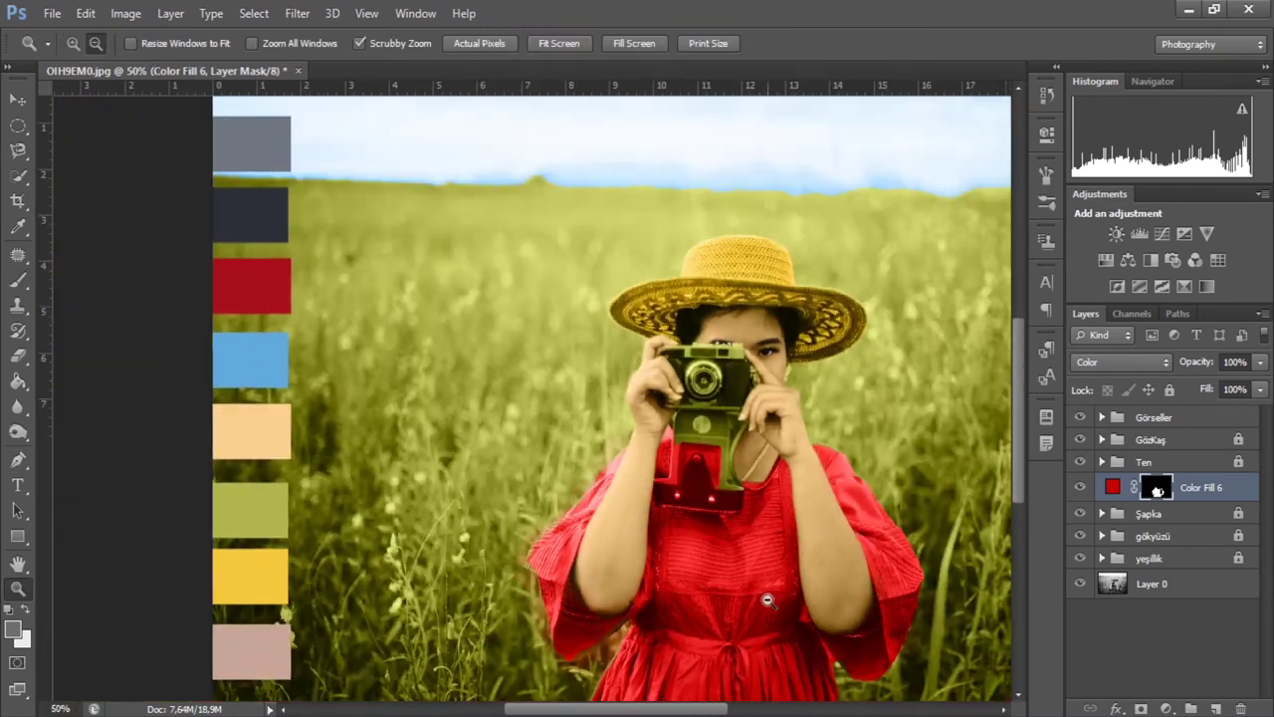
{"action": "left_click", "coordinate": [558, 428]}
{"action": "key", "text": "e"}
{"action": "left_click", "coordinate": [93, 44]}
{"action": "type", "text": "17"}
{"action": "key", "text": "Return"}
{"action": "scroll", "coordinate": [414, 598], "scroll_direction": "down", "scroll_amount": 2}
{"action": "scroll", "coordinate": [468, 617], "scroll_direction": "down", "scroll_amount": 4}
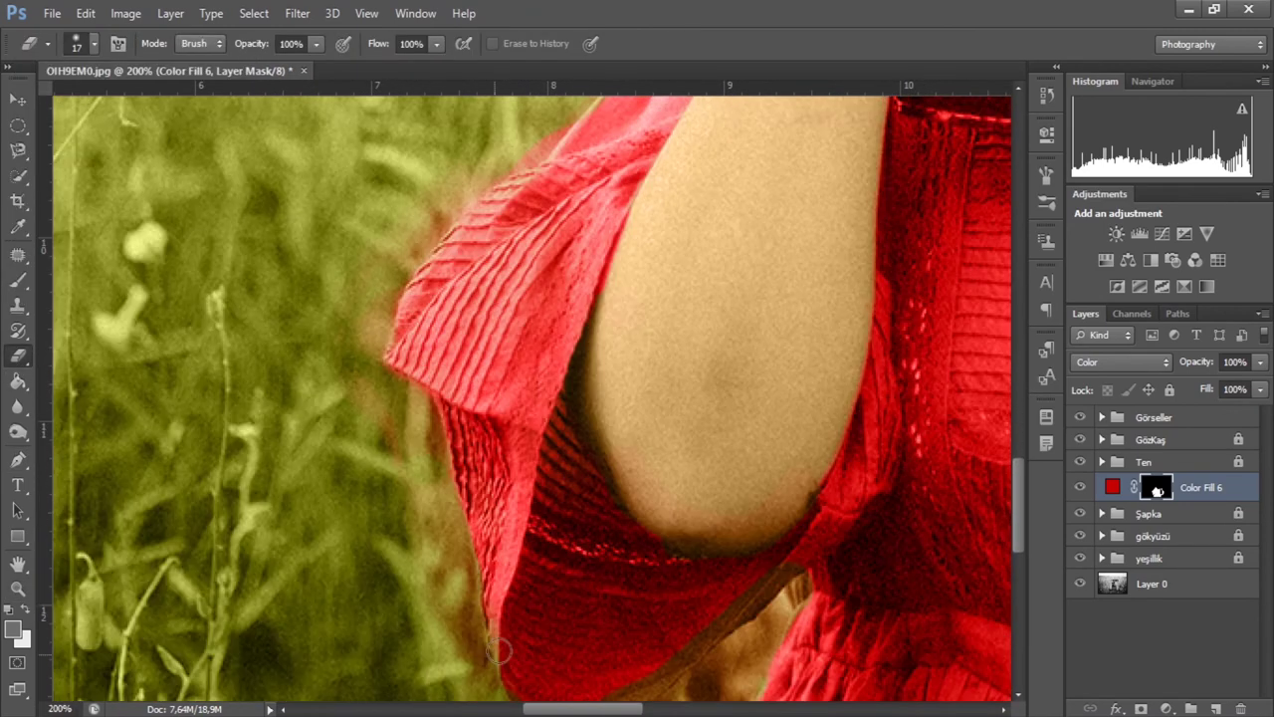
{"action": "scroll", "coordinate": [518, 629], "scroll_direction": "down", "scroll_amount": 1}
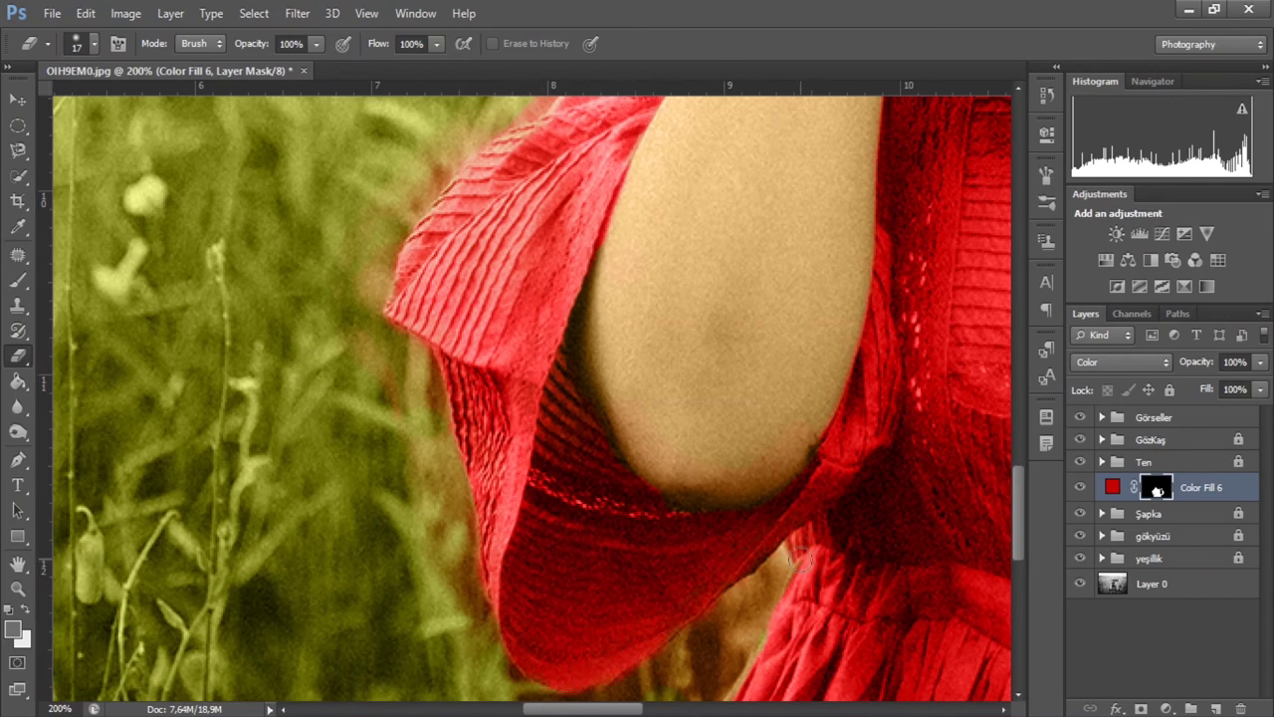
{"action": "scroll", "coordinate": [796, 552], "scroll_direction": "down", "scroll_amount": 3}
{"action": "scroll", "coordinate": [776, 448], "scroll_direction": "down", "scroll_amount": 2}
{"action": "scroll", "coordinate": [700, 399], "scroll_direction": "down", "scroll_amount": 3}
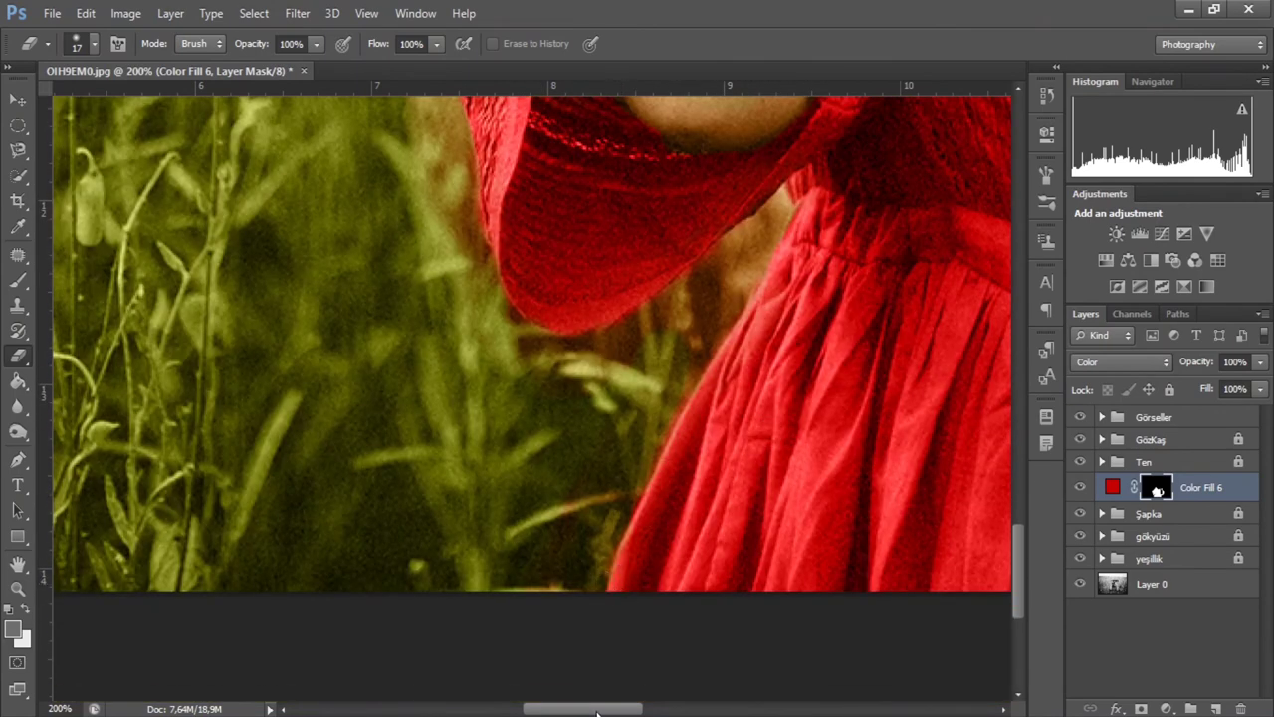
{"action": "left_click_drag", "start_coordinate": [597, 713], "coordinate": [746, 712]}
{"action": "scroll", "coordinate": [442, 336], "scroll_direction": "up", "scroll_amount": 3}
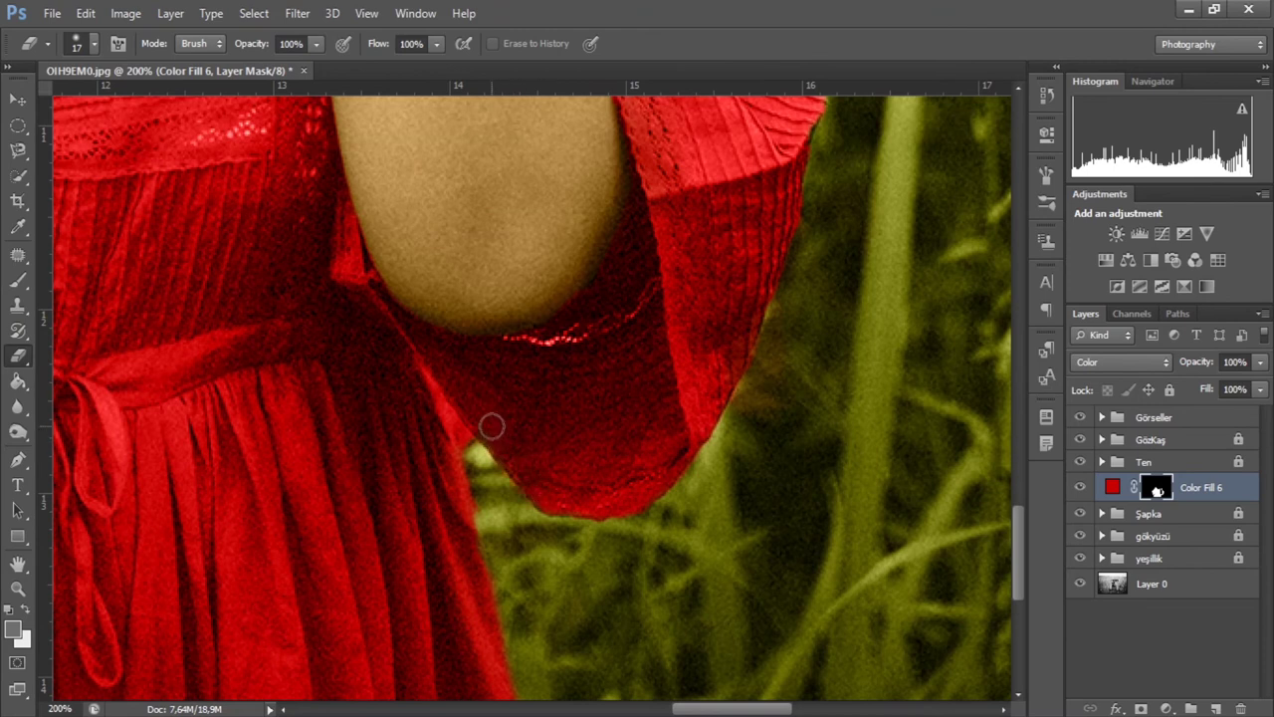
{"action": "scroll", "coordinate": [489, 426], "scroll_direction": "up", "scroll_amount": 1}
Step: Alternate between brush and eraser to touch up Color Fill 6's mask around the dress
{"action": "left_click", "coordinate": [18, 279]}
{"action": "left_click", "coordinate": [93, 42]}
{"action": "key", "text": "Return"}
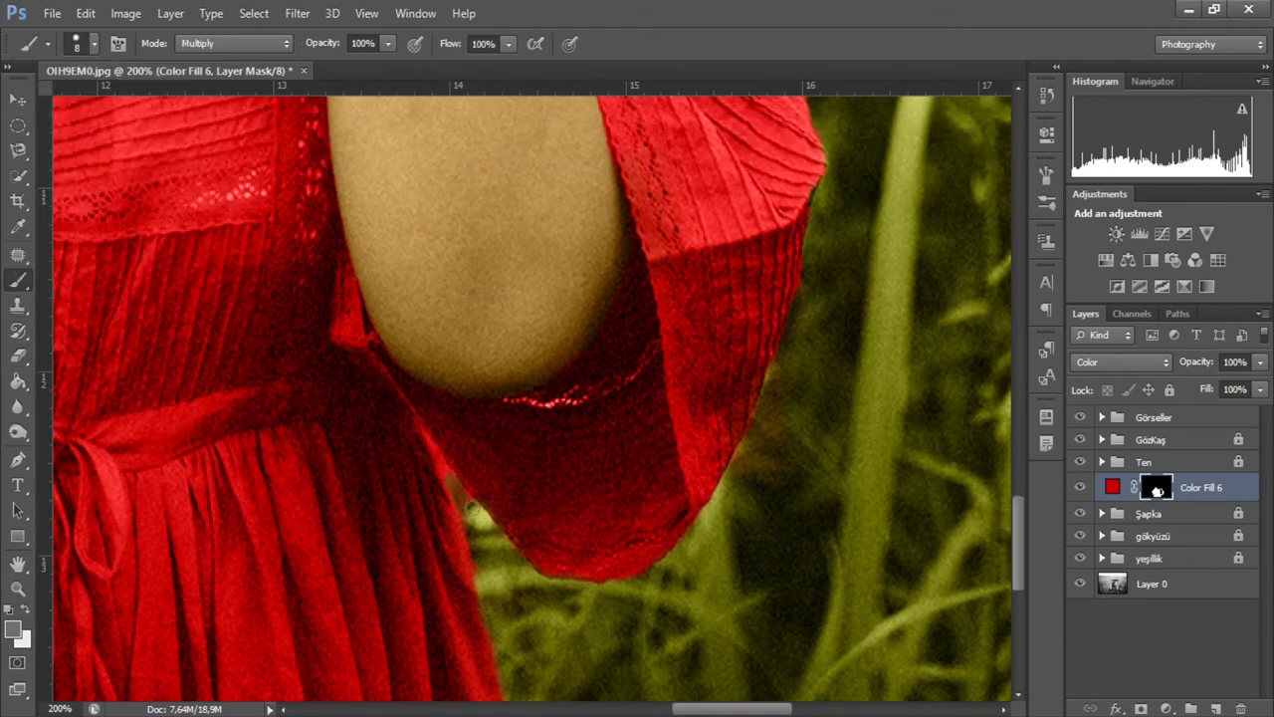
{"action": "left_click", "coordinate": [18, 356]}
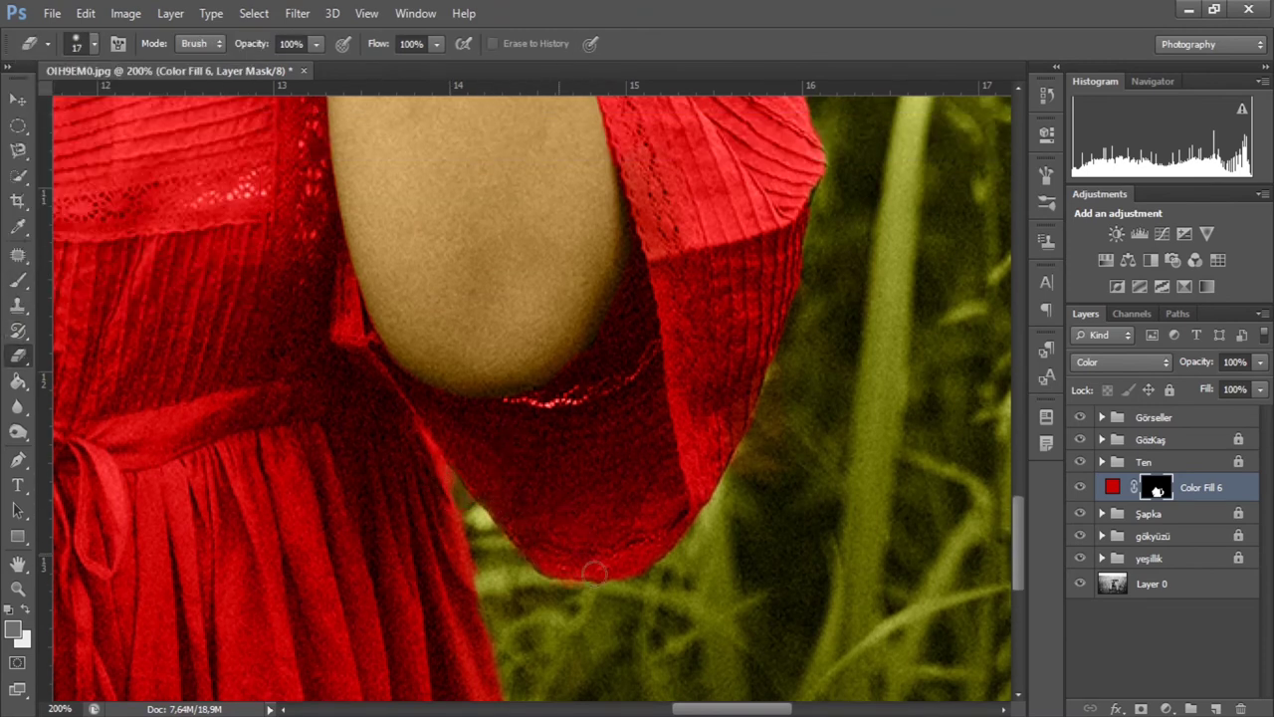
{"action": "scroll", "coordinate": [593, 571], "scroll_direction": "up", "scroll_amount": 3}
{"action": "scroll", "coordinate": [804, 353], "scroll_direction": "up", "scroll_amount": 1}
{"action": "scroll", "coordinate": [647, 289], "scroll_direction": "up", "scroll_amount": 1}
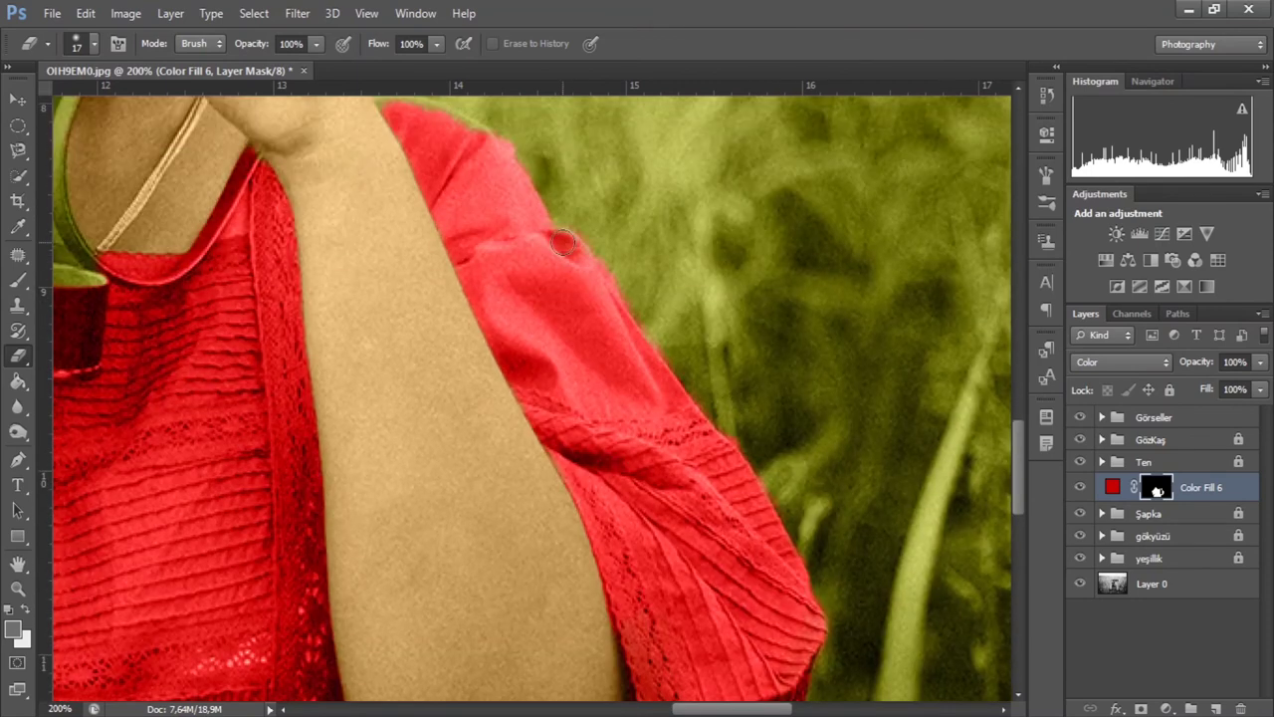
{"action": "scroll", "coordinate": [483, 223], "scroll_direction": "up", "scroll_amount": 1}
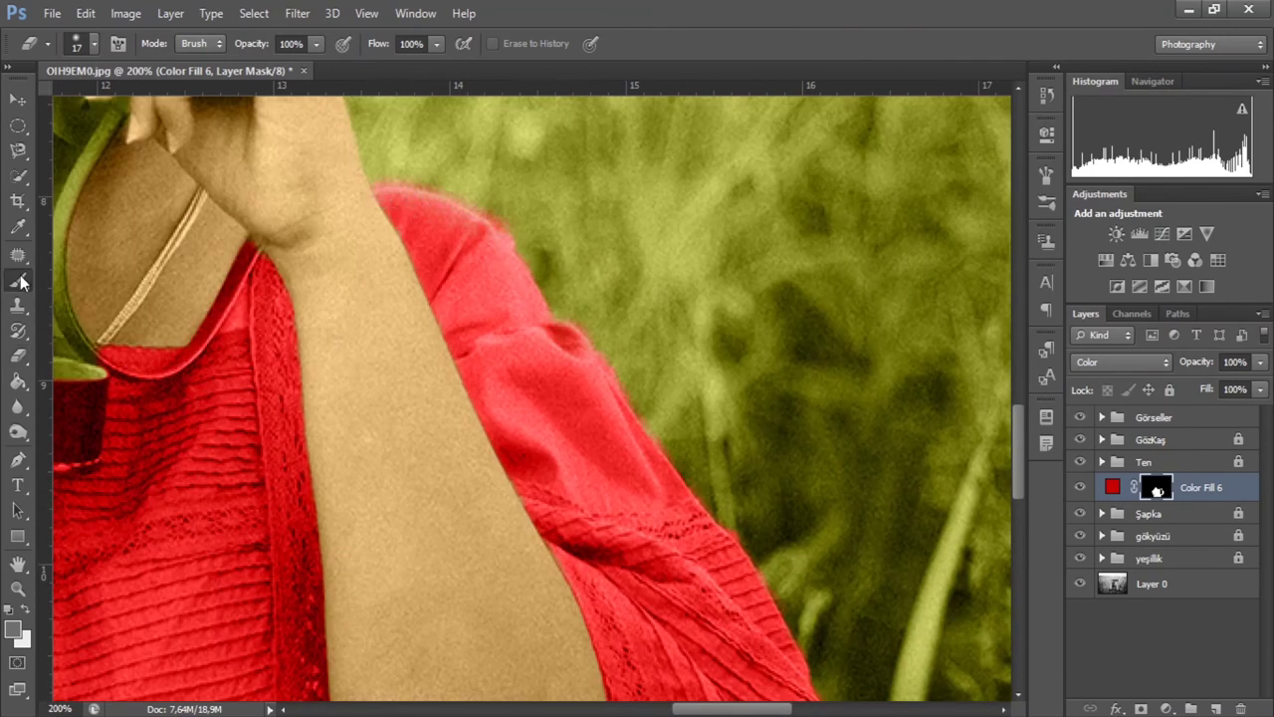
{"action": "key", "text": "b"}
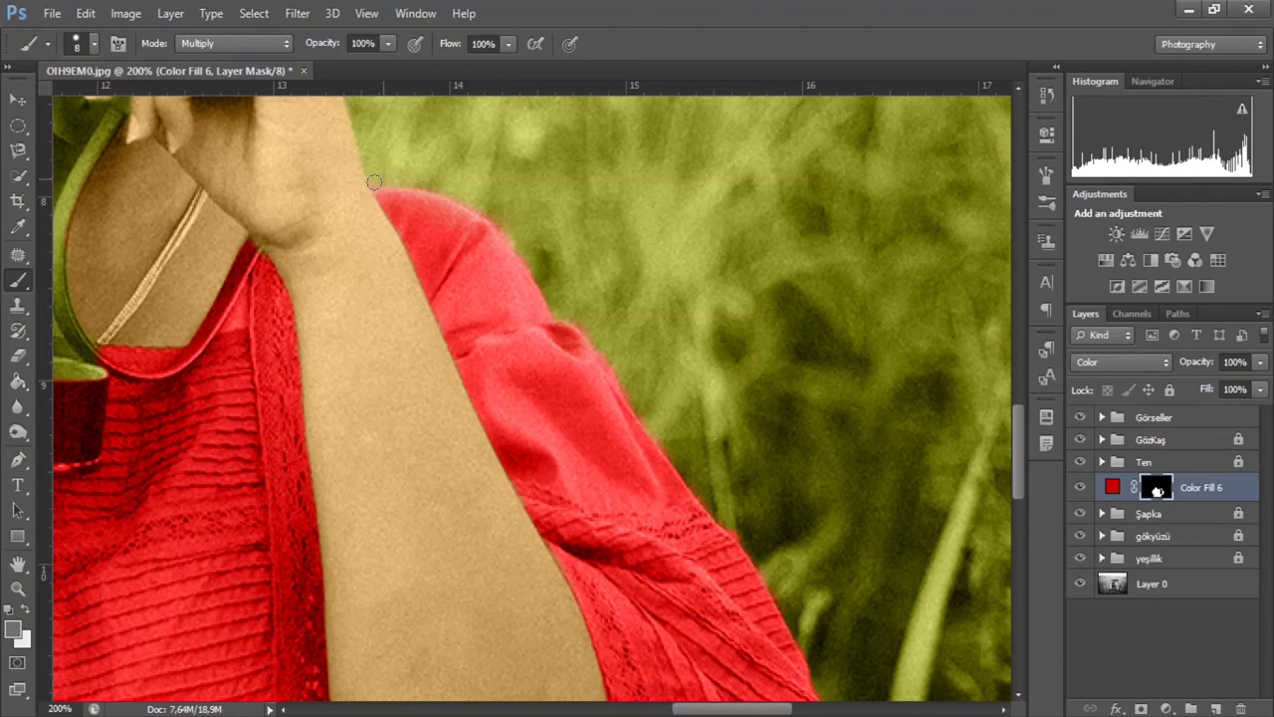
{"action": "scroll", "coordinate": [373, 182], "scroll_direction": "up", "scroll_amount": 1}
Step: Zoom out, then zoom in around the camera and enlarge the mask brush
{"action": "left_click", "coordinate": [17, 589]}
{"action": "left_click", "coordinate": [112, 509], "text": "alt"}
{"action": "left_click", "coordinate": [111, 510], "text": "alt"}
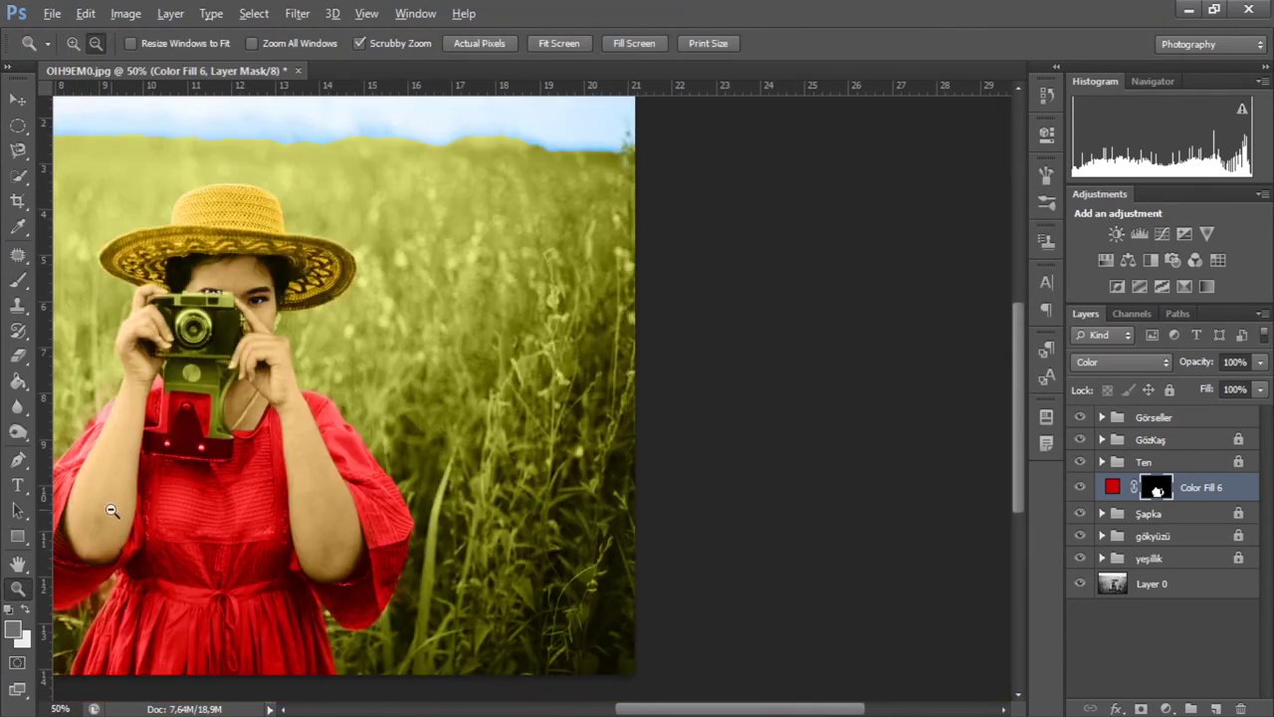
{"action": "left_click", "coordinate": [112, 510], "text": "alt"}
{"action": "left_click", "coordinate": [576, 412]}
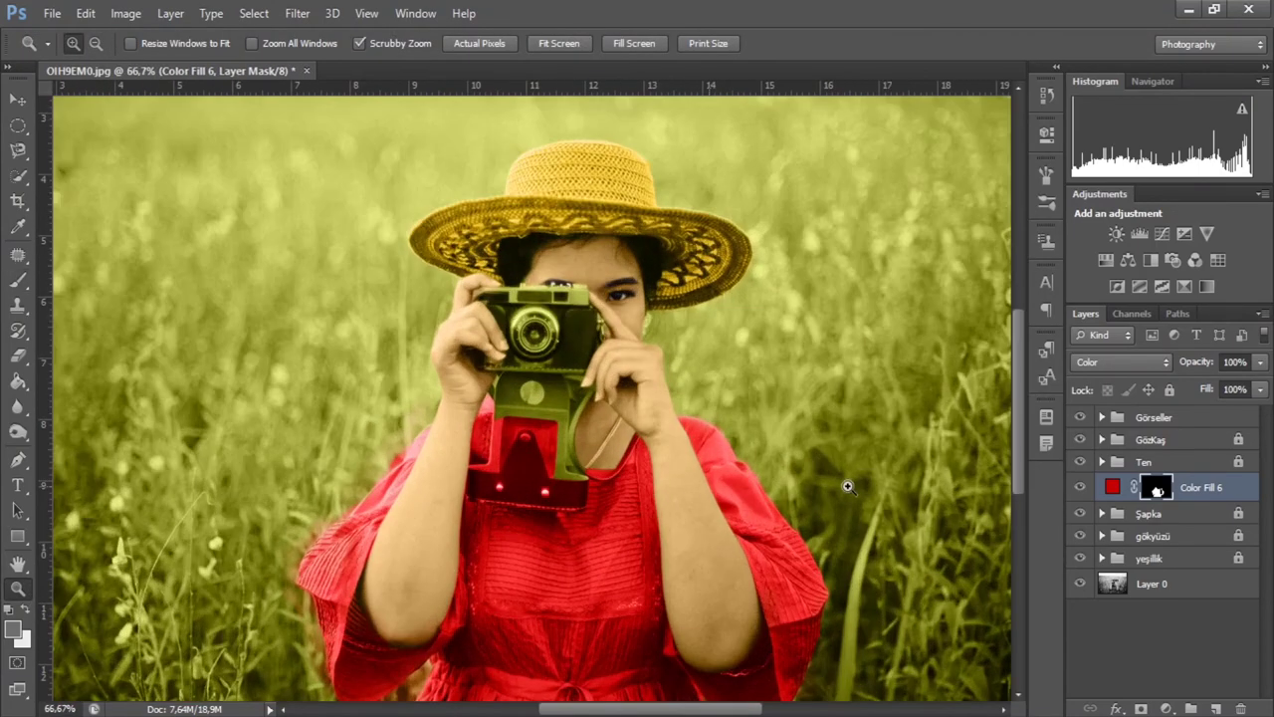
{"action": "key", "text": "e"}
{"action": "key", "text": "b"}
{"action": "left_click", "coordinate": [93, 43]}
{"action": "key", "text": "Return"}
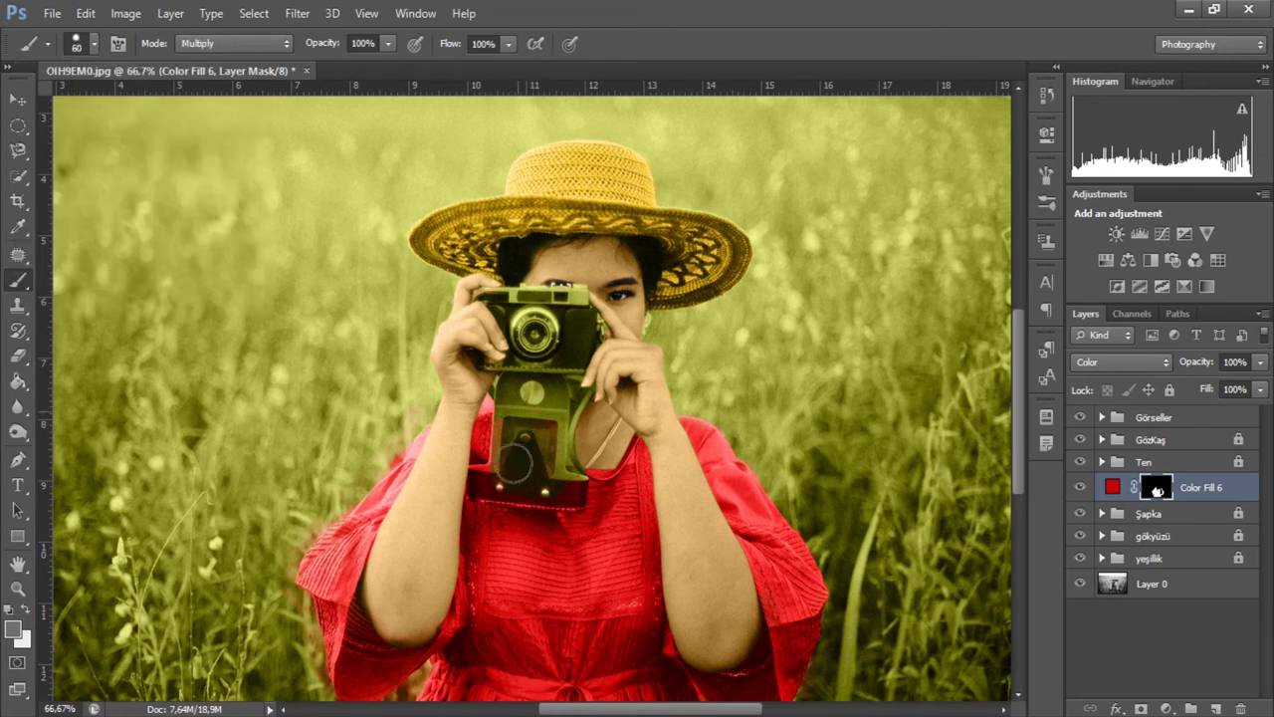
Step: Set the brush to 21 px and clear the red from the camera's lower body
{"action": "left_click", "coordinate": [94, 43]}
{"action": "type", "text": "21"}
{"action": "key", "text": "Return"}
{"action": "scroll", "coordinate": [575, 478], "scroll_direction": "down", "scroll_amount": 2}
{"action": "scroll", "coordinate": [567, 416], "scroll_direction": "up", "scroll_amount": 2}
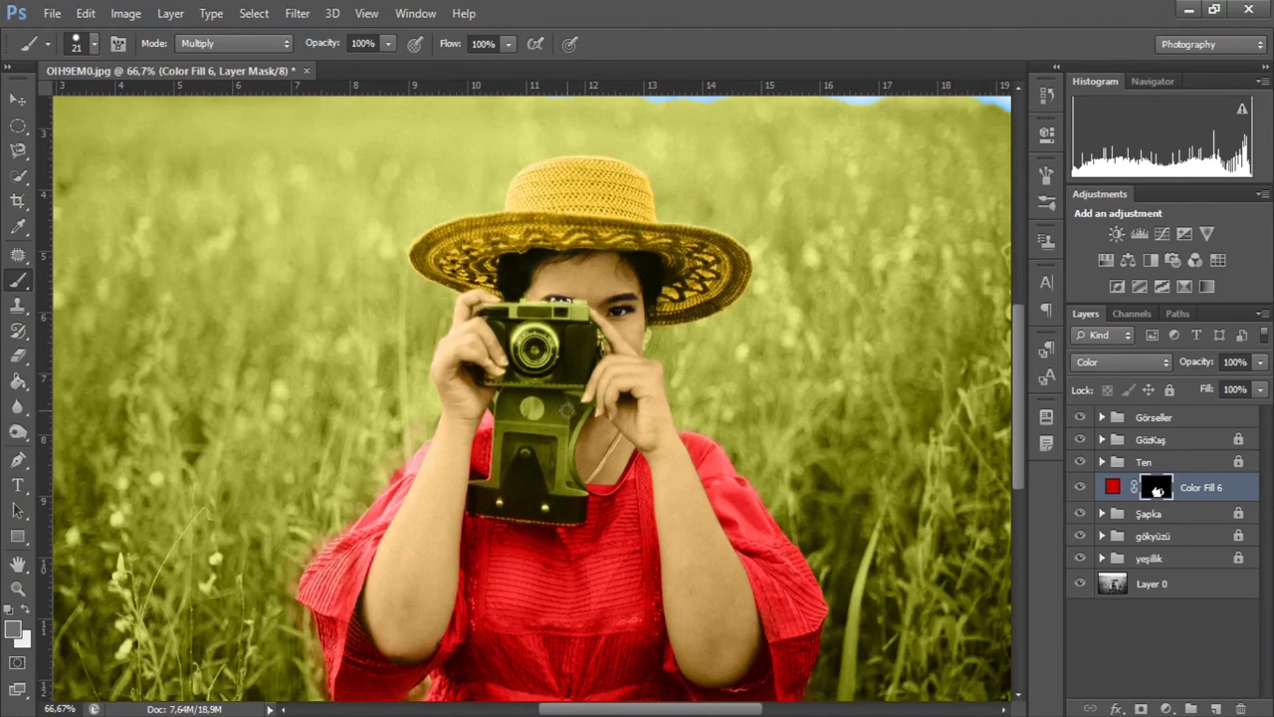
{"action": "scroll", "coordinate": [567, 409], "scroll_direction": "down", "scroll_amount": 2}
{"action": "scroll", "coordinate": [567, 409], "scroll_direction": "down", "scroll_amount": 2}
{"action": "scroll", "coordinate": [567, 408], "scroll_direction": "down", "scroll_amount": 1}
{"action": "scroll", "coordinate": [567, 408], "scroll_direction": "up", "scroll_amount": 2}
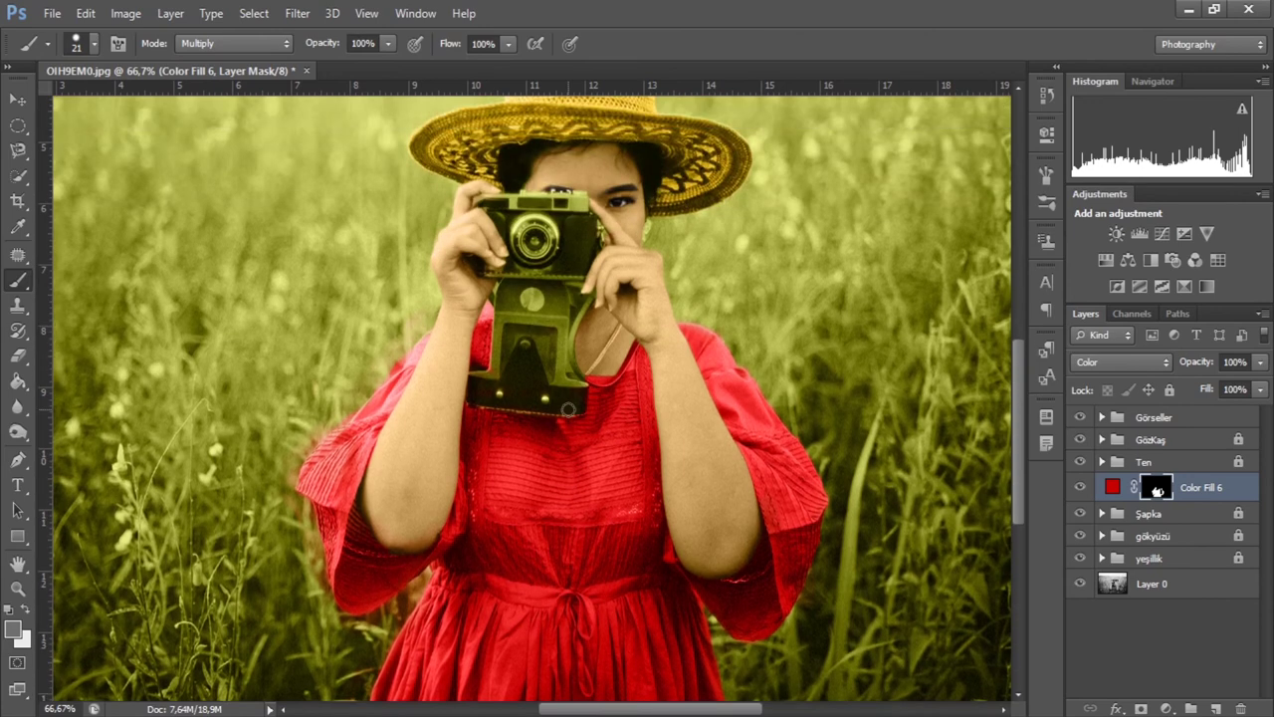
{"action": "scroll", "coordinate": [568, 408], "scroll_direction": "up", "scroll_amount": 2}
{"action": "scroll", "coordinate": [587, 440], "scroll_direction": "up", "scroll_amount": 2}
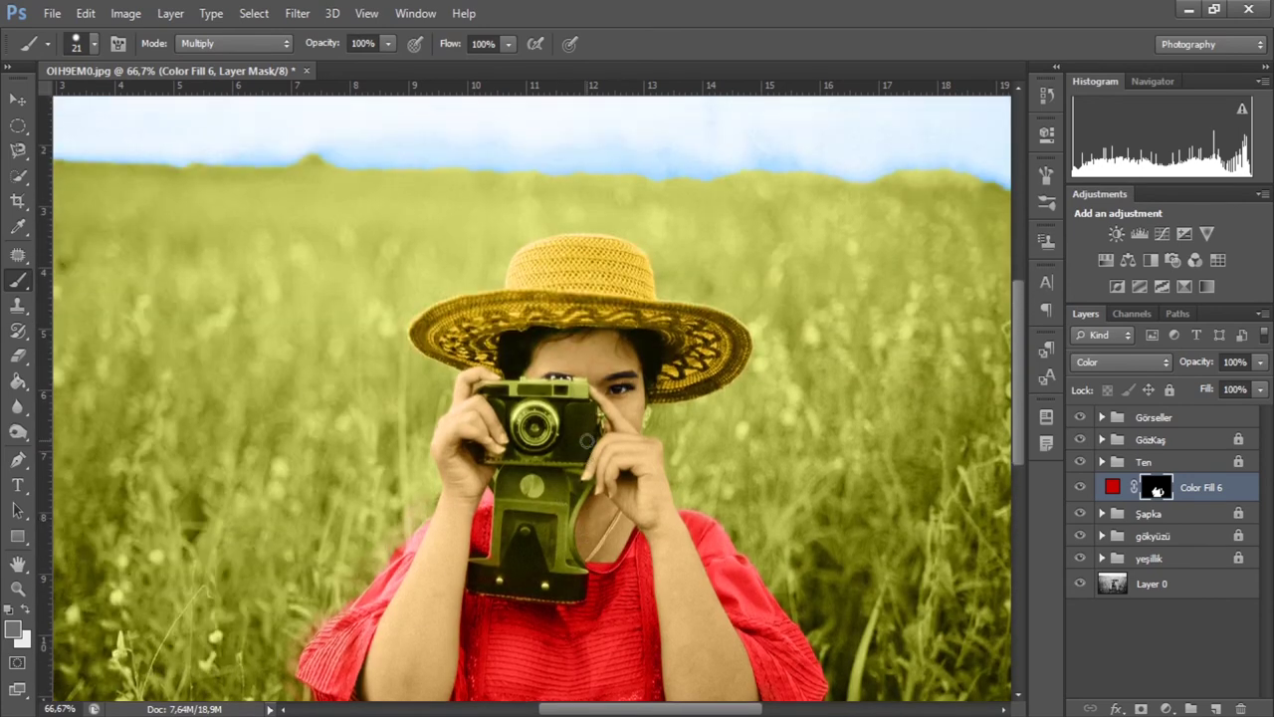
{"action": "scroll", "coordinate": [287, 388], "scroll_direction": "up", "scroll_amount": 1}
{"action": "scroll", "coordinate": [287, 387], "scroll_direction": "down", "scroll_amount": 1}
{"action": "scroll", "coordinate": [288, 387], "scroll_direction": "down", "scroll_amount": 2}
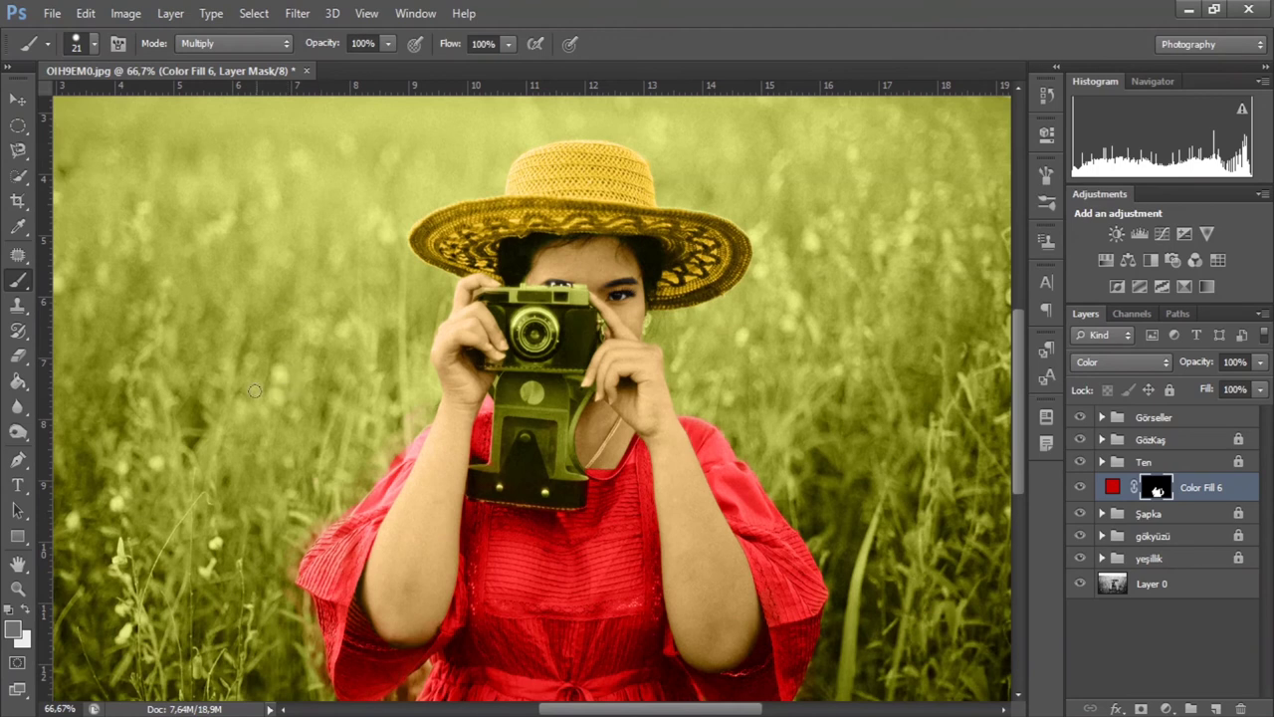
Step: Group Color Fill 6 as Kıyafet, then collapse and lock the group
{"action": "left_click_drag", "start_coordinate": [1145, 487], "coordinate": [1189, 707]}
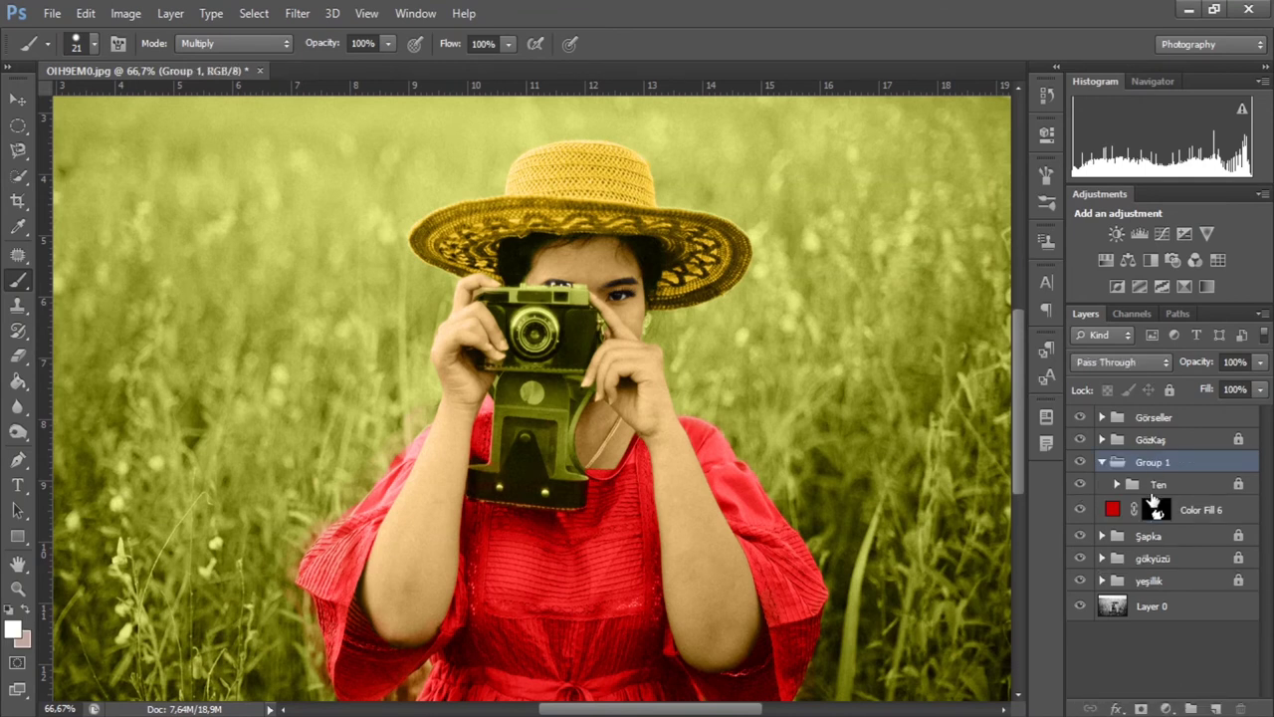
{"action": "key", "text": "ctrl+z"}
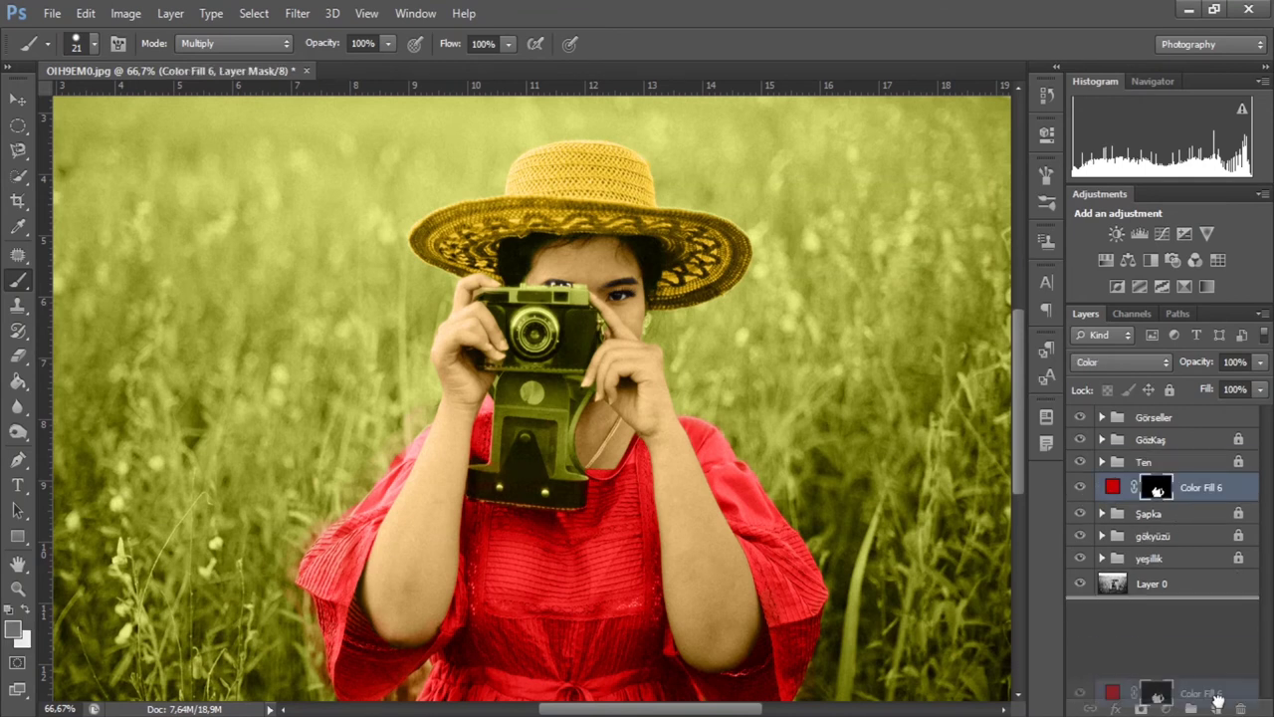
{"action": "left_click_drag", "start_coordinate": [1122, 516], "coordinate": [1189, 702]}
{"action": "type", "text": "Kıyafet"}
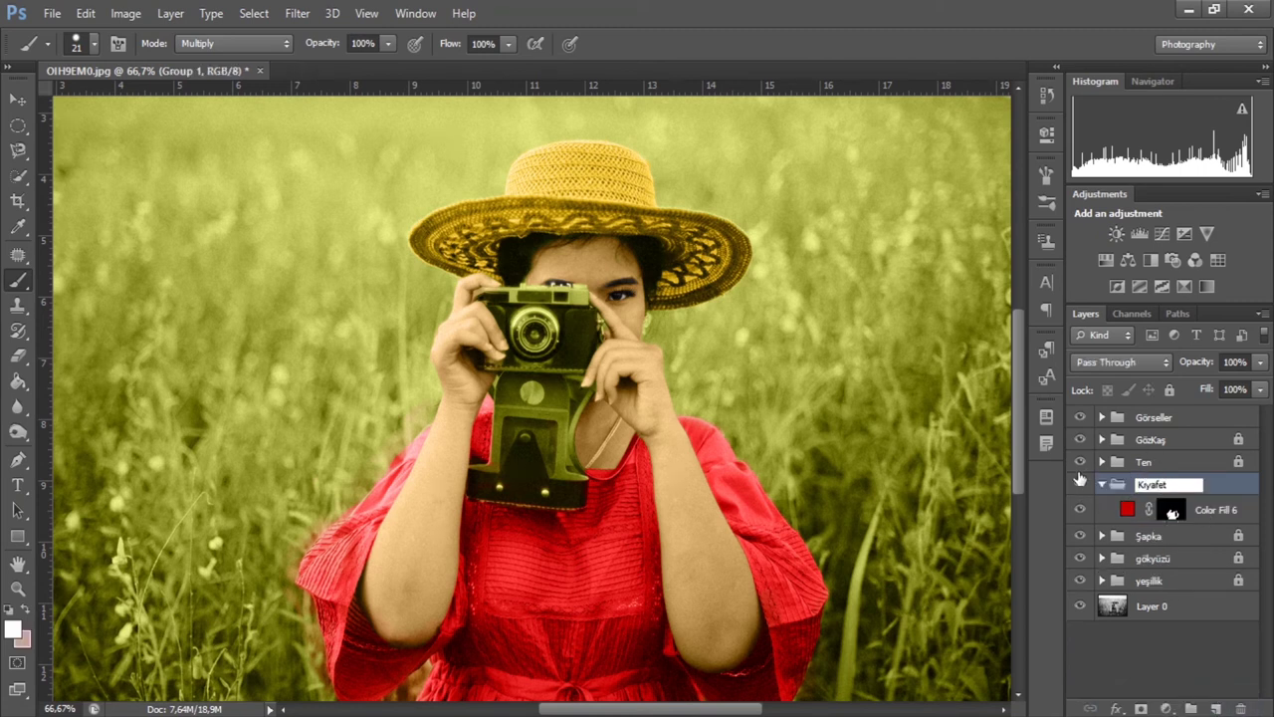
{"action": "key", "text": "Return"}
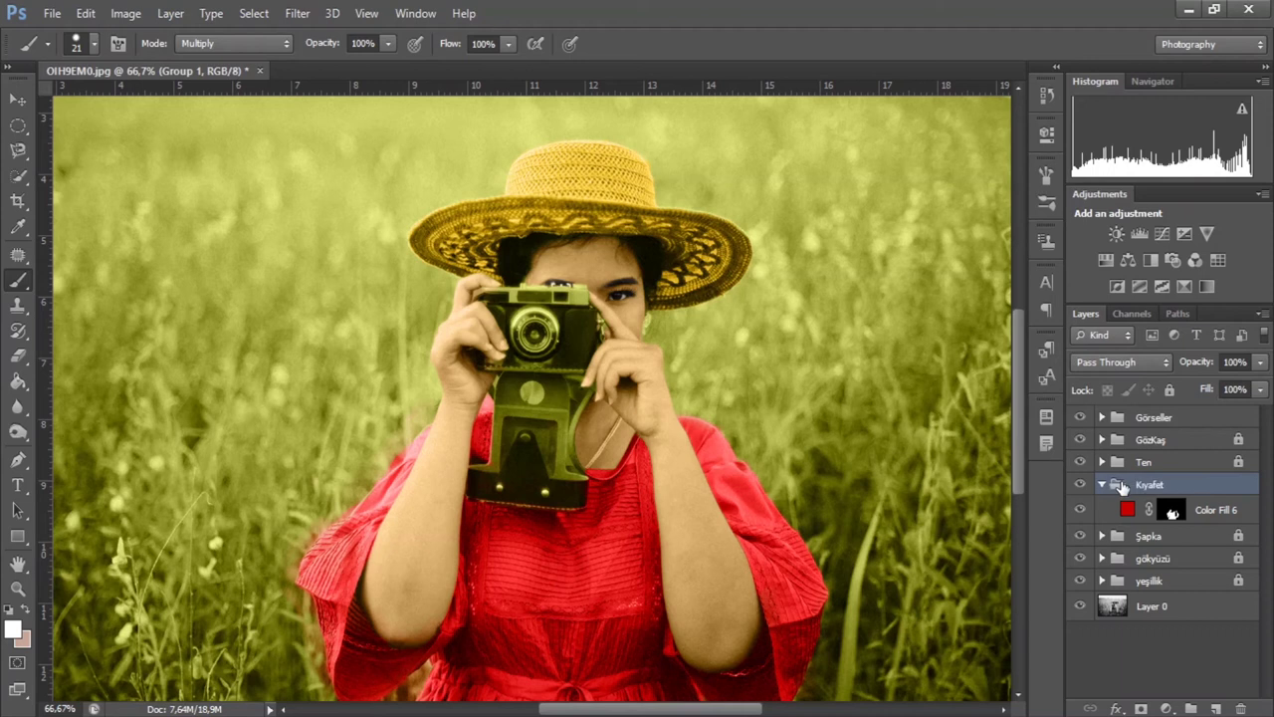
{"action": "left_click", "coordinate": [1101, 484]}
{"action": "key", "text": "ctrl+slash"}
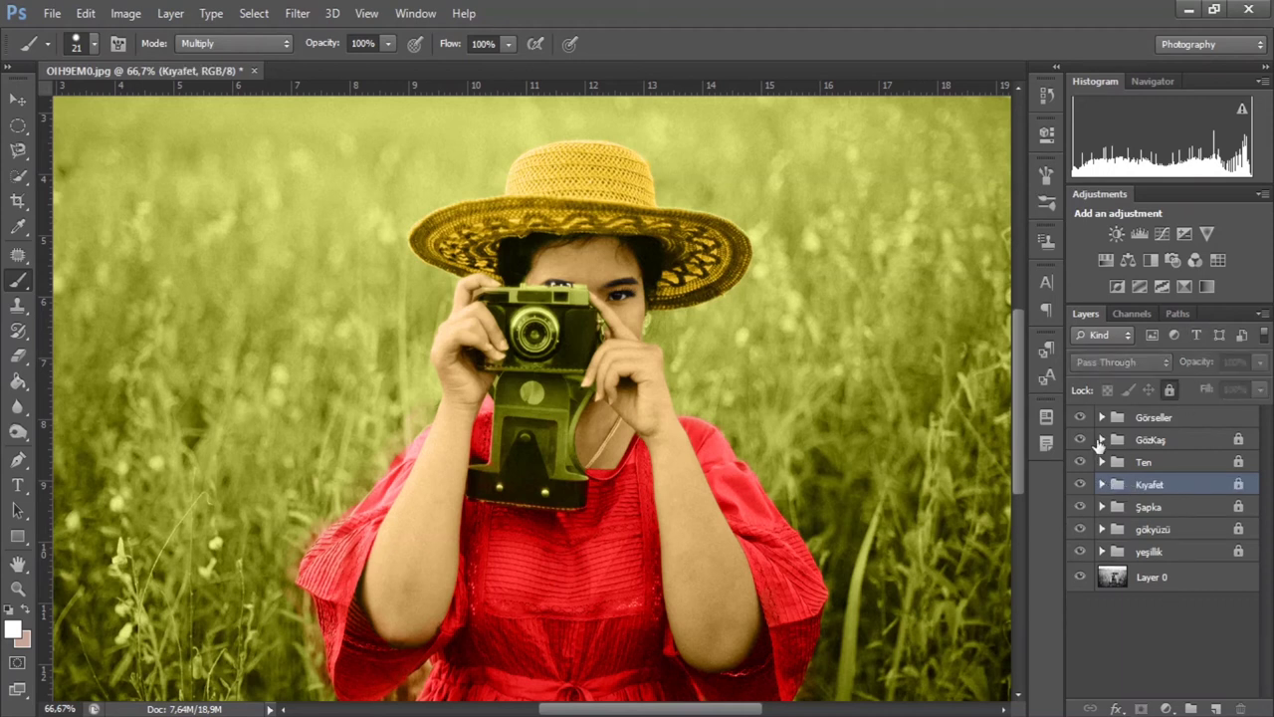
{"action": "left_click", "coordinate": [1101, 439]}
Step: Collapse and lock the GözKaş group
{"action": "left_click", "coordinate": [1150, 439]}
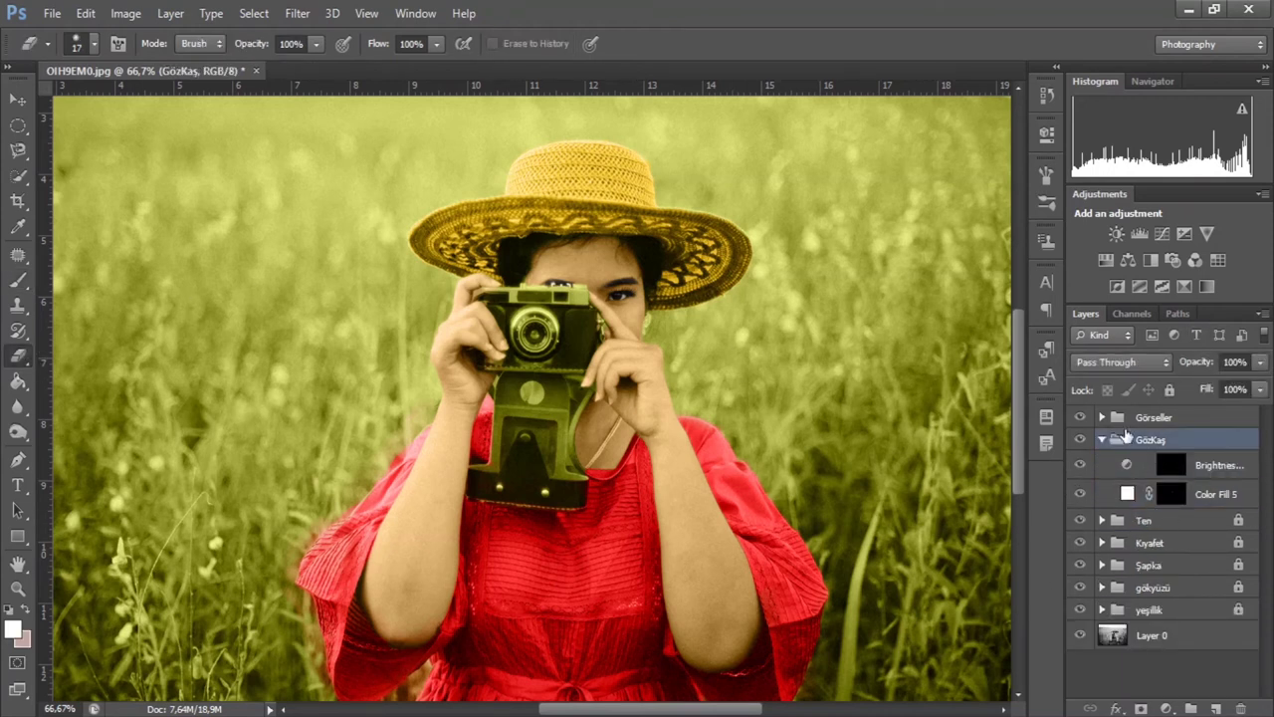
{"action": "key", "text": "ctrl+slash"}
{"action": "left_click", "coordinate": [1101, 439]}
Step: Quick-select the camera on Layer 0 and refine the selection edge
{"action": "left_click", "coordinate": [14, 180]}
{"action": "left_click", "coordinate": [111, 190]}
{"action": "left_click", "coordinate": [1152, 576]}
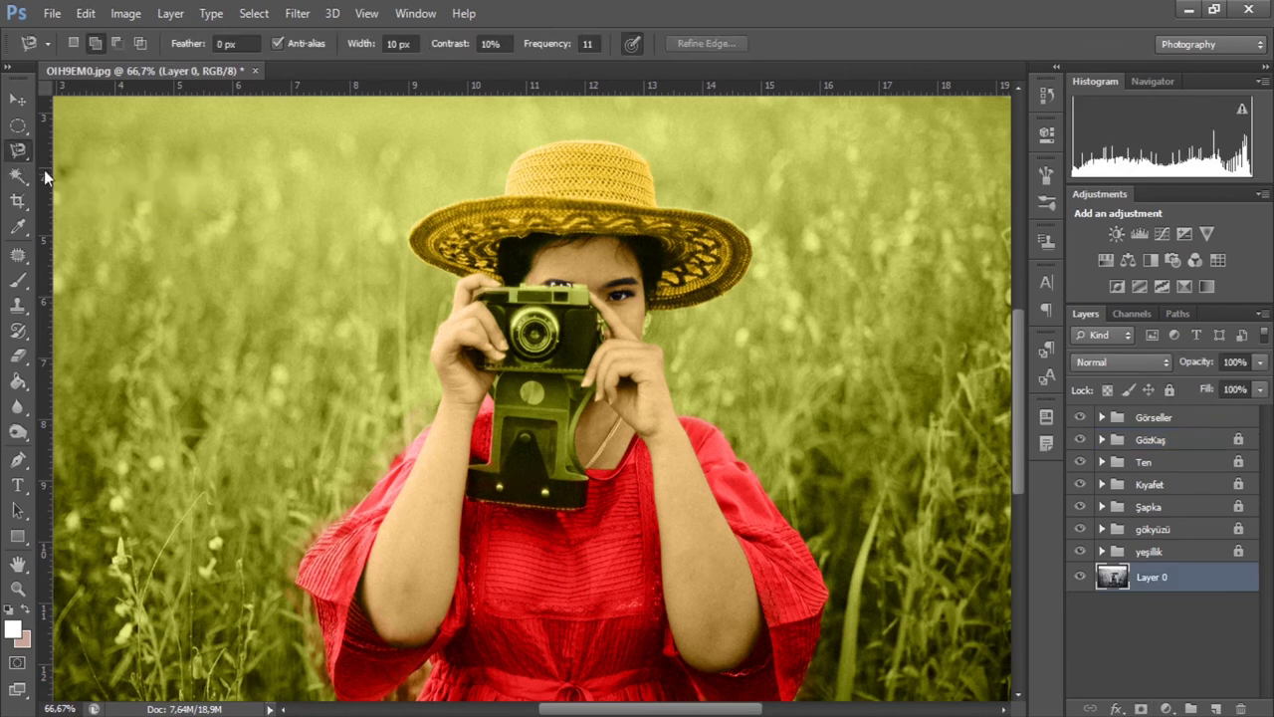
{"action": "left_click", "coordinate": [116, 172]}
{"action": "left_click_drag", "start_coordinate": [549, 392], "coordinate": [484, 432]}
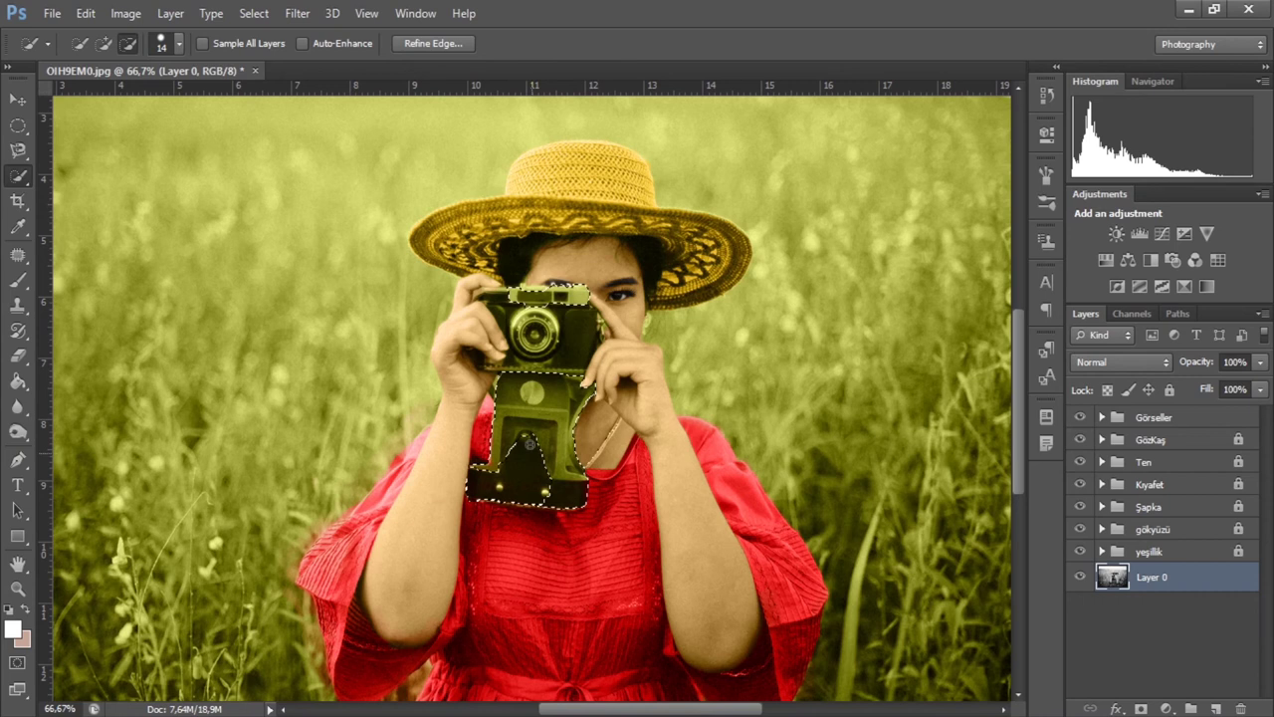
{"action": "left_click_drag", "start_coordinate": [493, 458], "coordinate": [582, 438]}
{"action": "left_click_drag", "start_coordinate": [525, 322], "coordinate": [537, 355]}
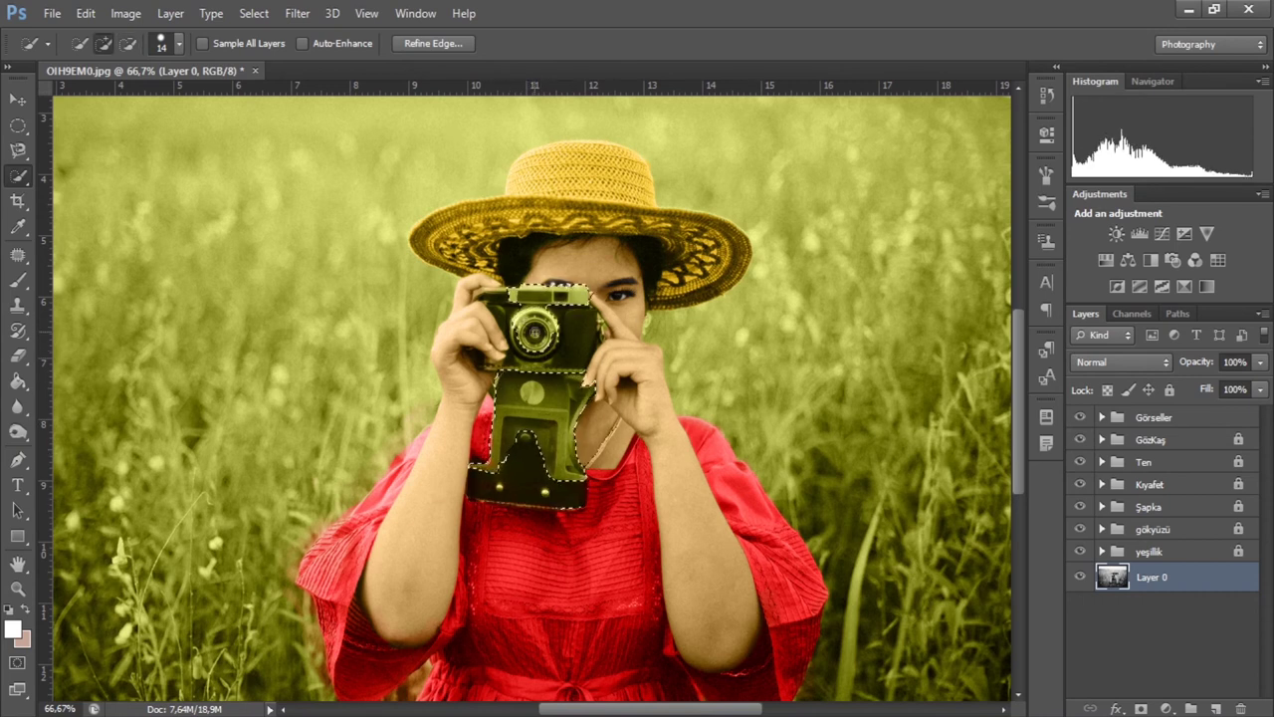
{"action": "key", "text": "ctrl+minus"}
{"action": "key", "text": "ctrl+minus"}
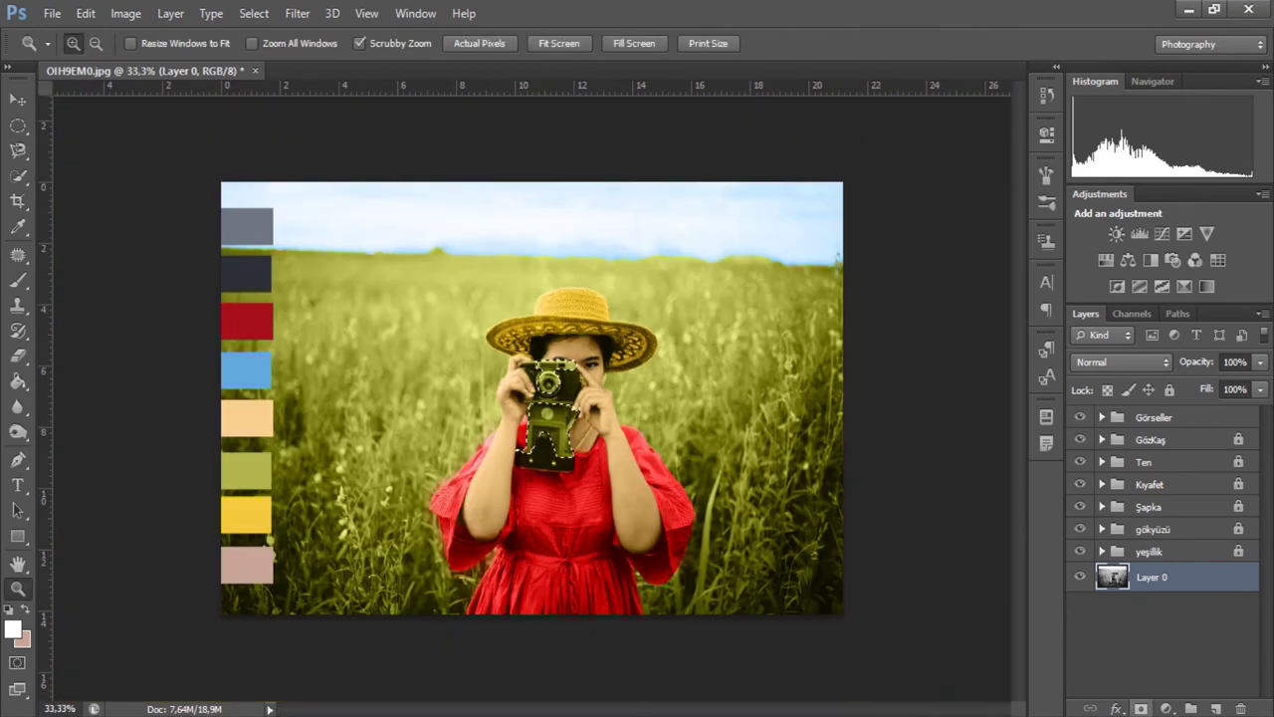
{"action": "key", "text": "ctrl+alt+r"}
{"action": "key", "text": "Return"}
Step: Add a blue-grey Color Fill 7 for the camera in Color blend mode, placed under Görseller
{"action": "left_click", "coordinate": [1166, 709]}
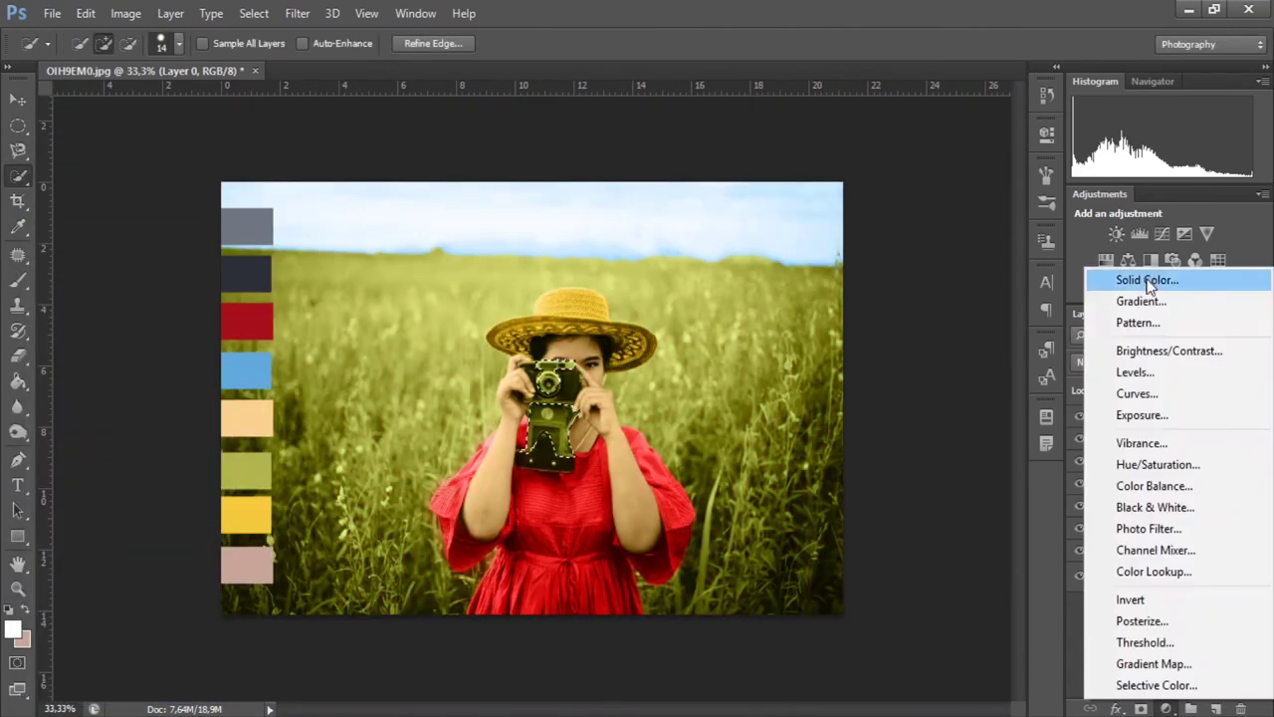
{"action": "left_click", "coordinate": [1138, 276]}
{"action": "left_click", "coordinate": [1195, 125]}
{"action": "left_click_drag", "start_coordinate": [1153, 576], "coordinate": [1153, 442]}
{"action": "key", "text": "shift+alt+c"}
{"action": "key", "text": "z"}
{"action": "left_click_drag", "start_coordinate": [548, 418], "coordinate": [3, 126]}
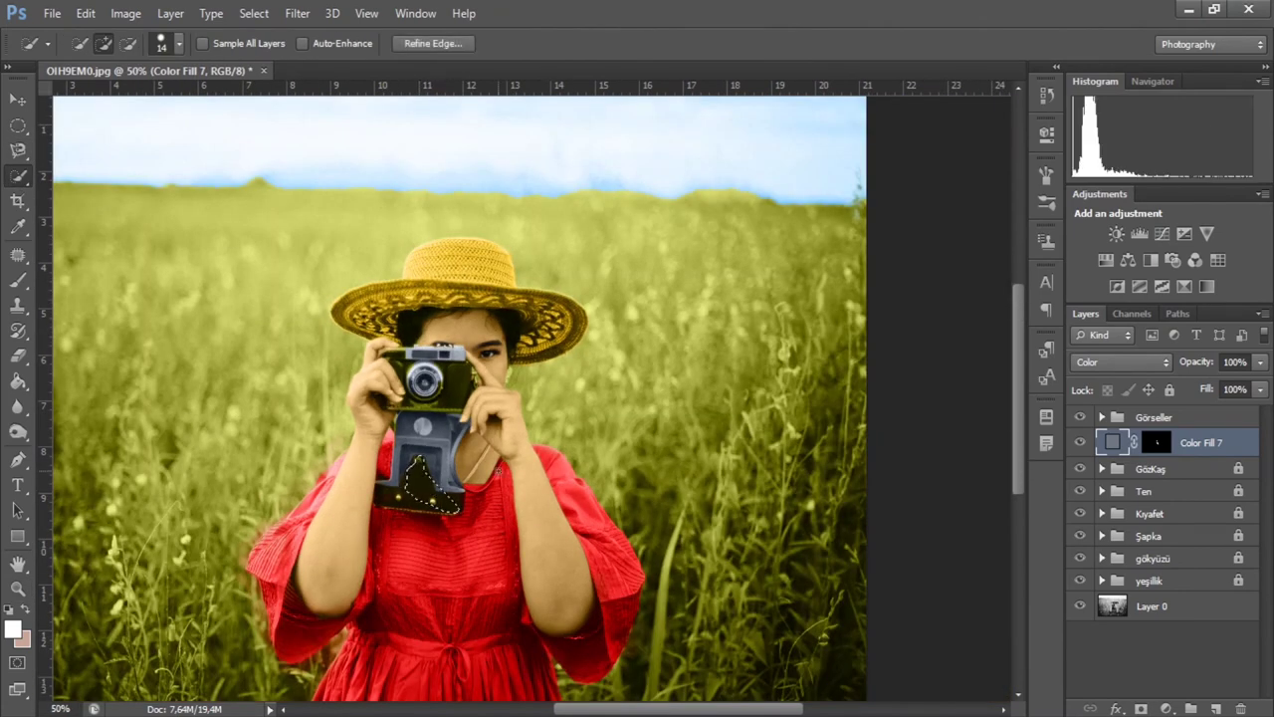
Step: Add a black Color Fill 8 under Color Fill 7 in Color mode, with an inverted mask
{"action": "left_click", "coordinate": [1151, 605]}
{"action": "left_click", "coordinate": [1167, 708]}
{"action": "left_click", "coordinate": [1115, 289]}
{"action": "left_click", "coordinate": [1218, 126]}
{"action": "mouse_move", "coordinate": [1202, 606]}
{"action": "left_mouse_down"}
{"action": "mouse_move", "coordinate": [1145, 448]}
{"action": "mouse_move", "coordinate": [1145, 468]}
{"action": "left_mouse_up"}
{"action": "key", "text": "ctrl+i"}
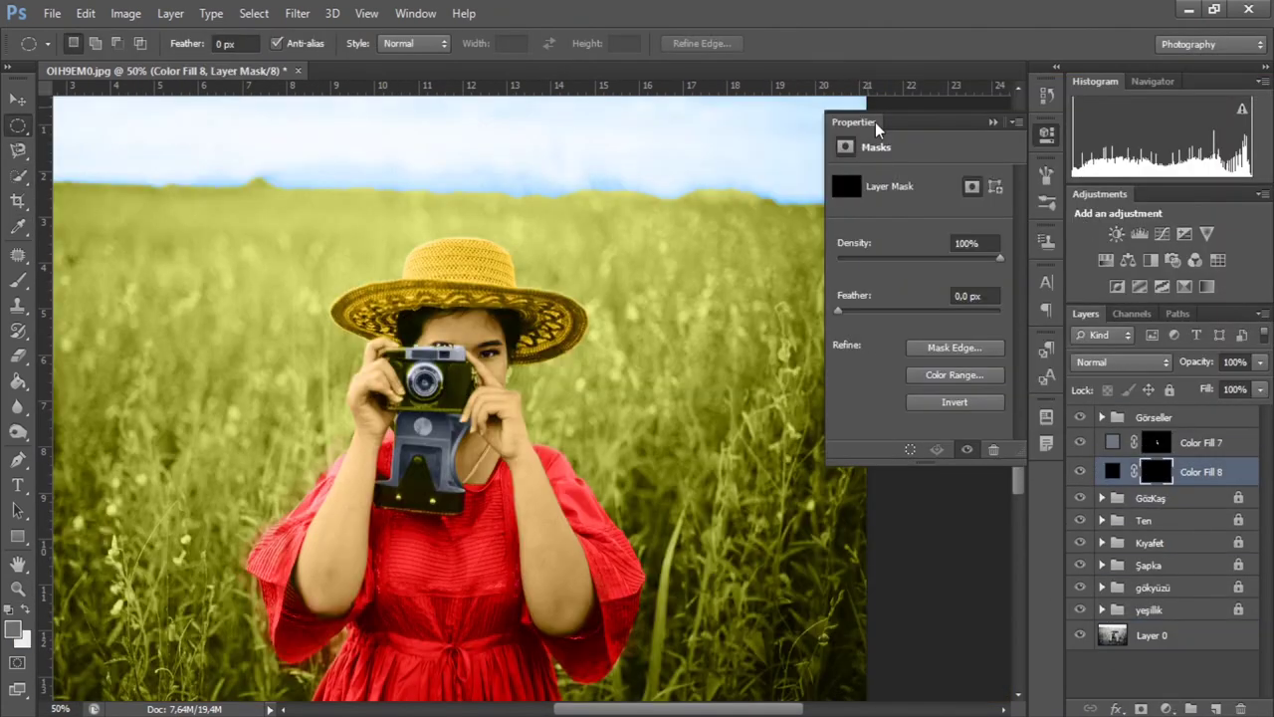
{"action": "key", "text": "z"}
{"action": "key", "text": "e"}
{"action": "key", "text": "shift+alt+c"}
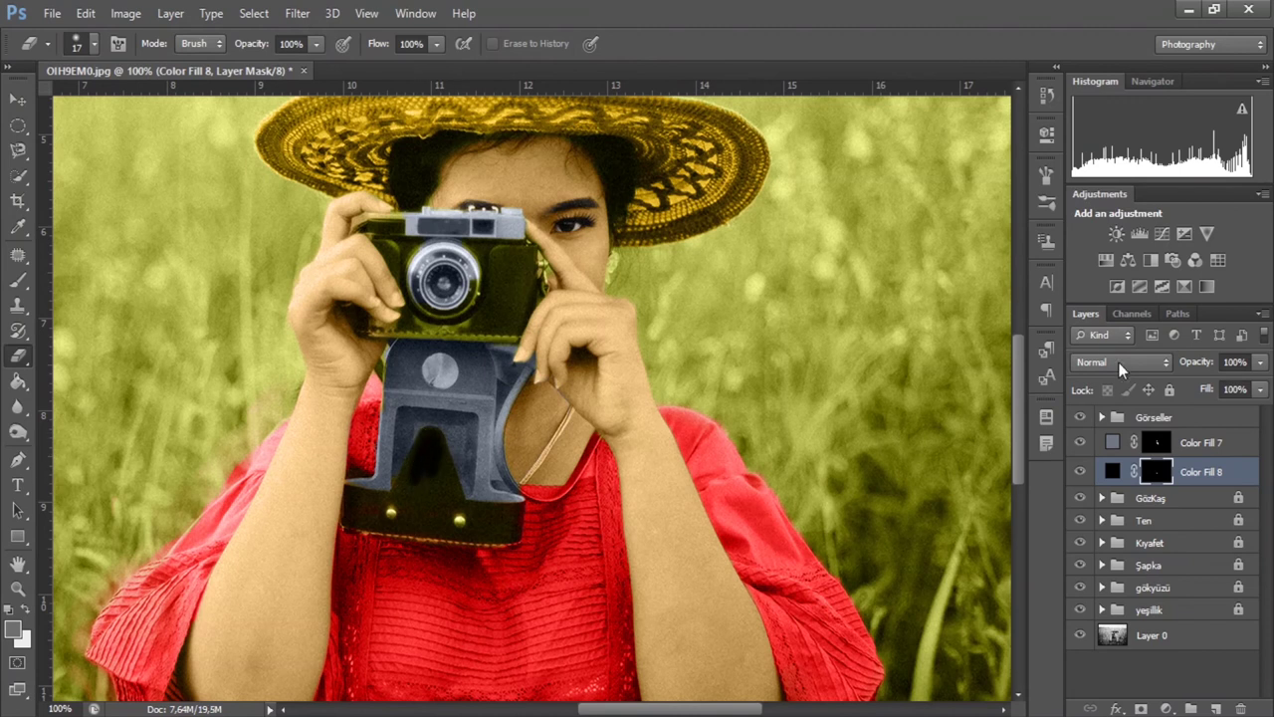
Step: Edit Color Fill 8's mask with a 46 px eraser and brush to darken the camera body
{"action": "left_click", "coordinate": [94, 43]}
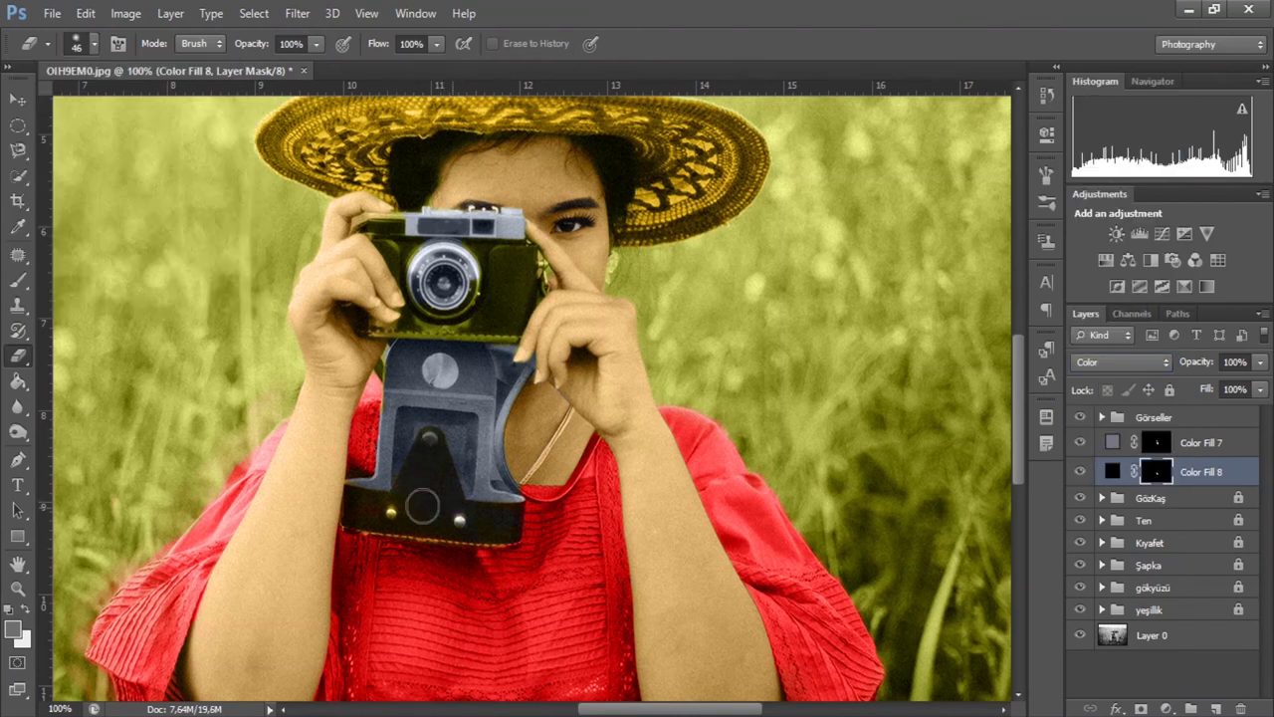
{"action": "scroll", "coordinate": [442, 424], "scroll_direction": "up", "scroll_amount": 2}
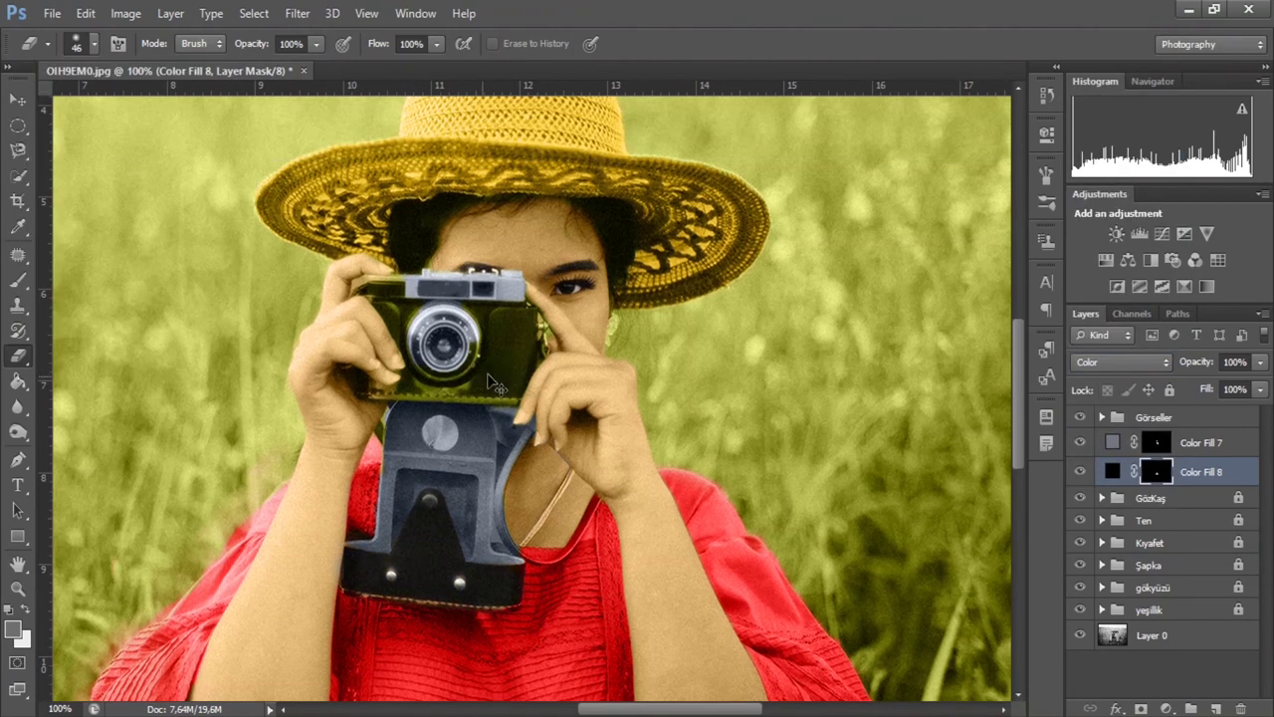
{"action": "key", "text": "b"}
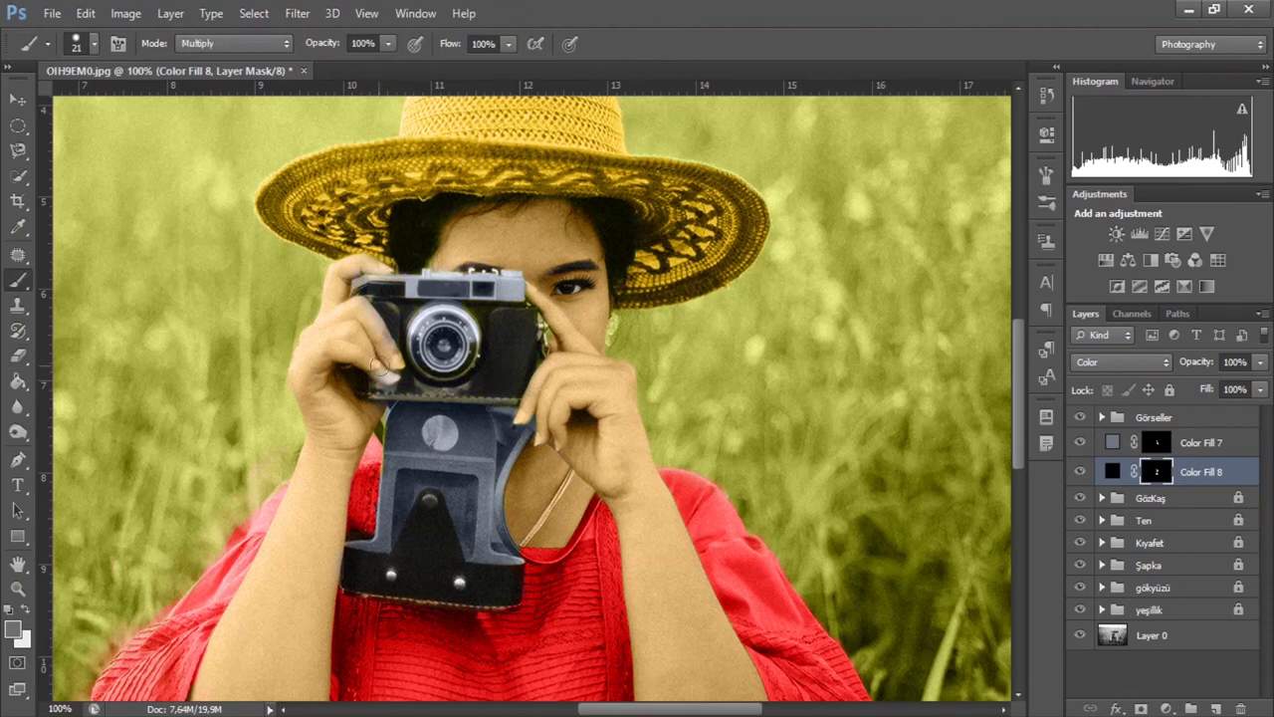
{"action": "key", "text": "z"}
{"action": "left_click", "coordinate": [441, 369]}
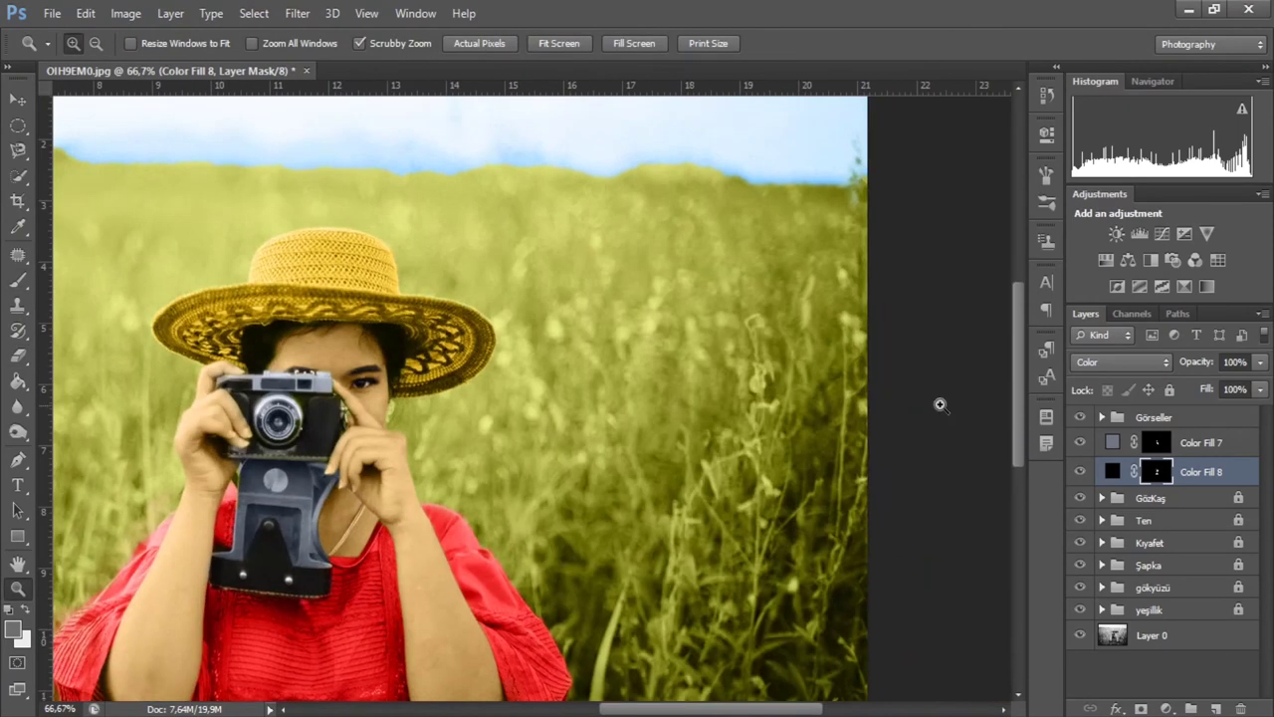
{"action": "key", "text": "s"}
{"action": "left_click", "coordinate": [441, 369]}
{"action": "key", "text": "Return"}
{"action": "scroll", "coordinate": [316, 406], "scroll_direction": "down", "scroll_amount": 2}
{"action": "scroll", "coordinate": [317, 406], "scroll_direction": "down", "scroll_amount": 3}
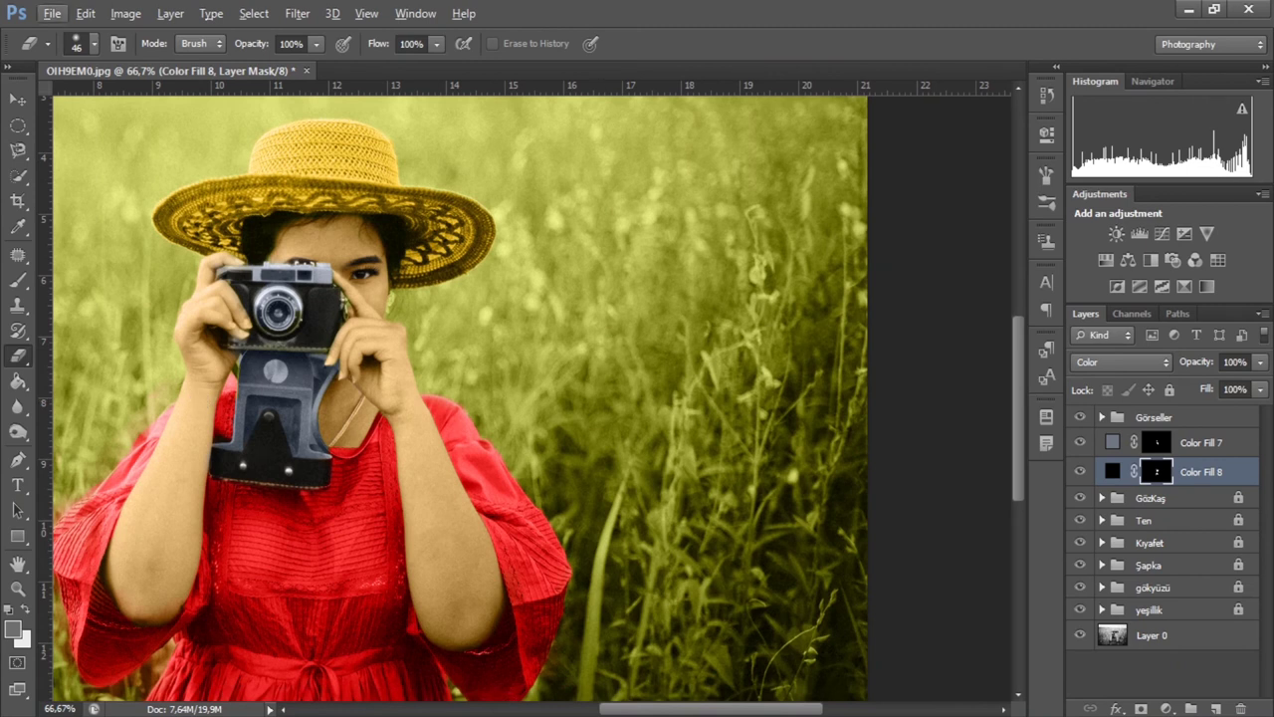
{"action": "left_click", "coordinate": [1117, 234]}
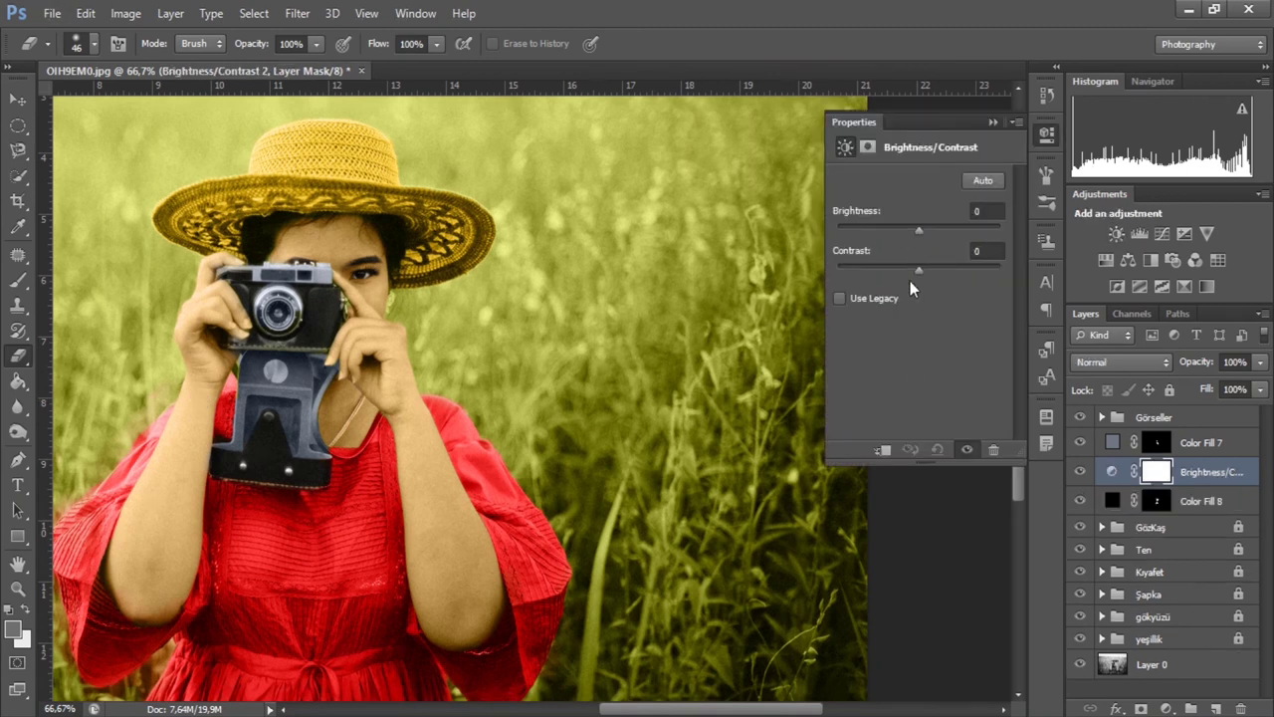
Step: Move the Brightness/Contrast layer above Color Fill 7 and lower its brightness
{"action": "left_click_drag", "start_coordinate": [1111, 474], "coordinate": [1117, 438]}
{"action": "left_click_drag", "start_coordinate": [1117, 438], "coordinate": [1117, 440]}
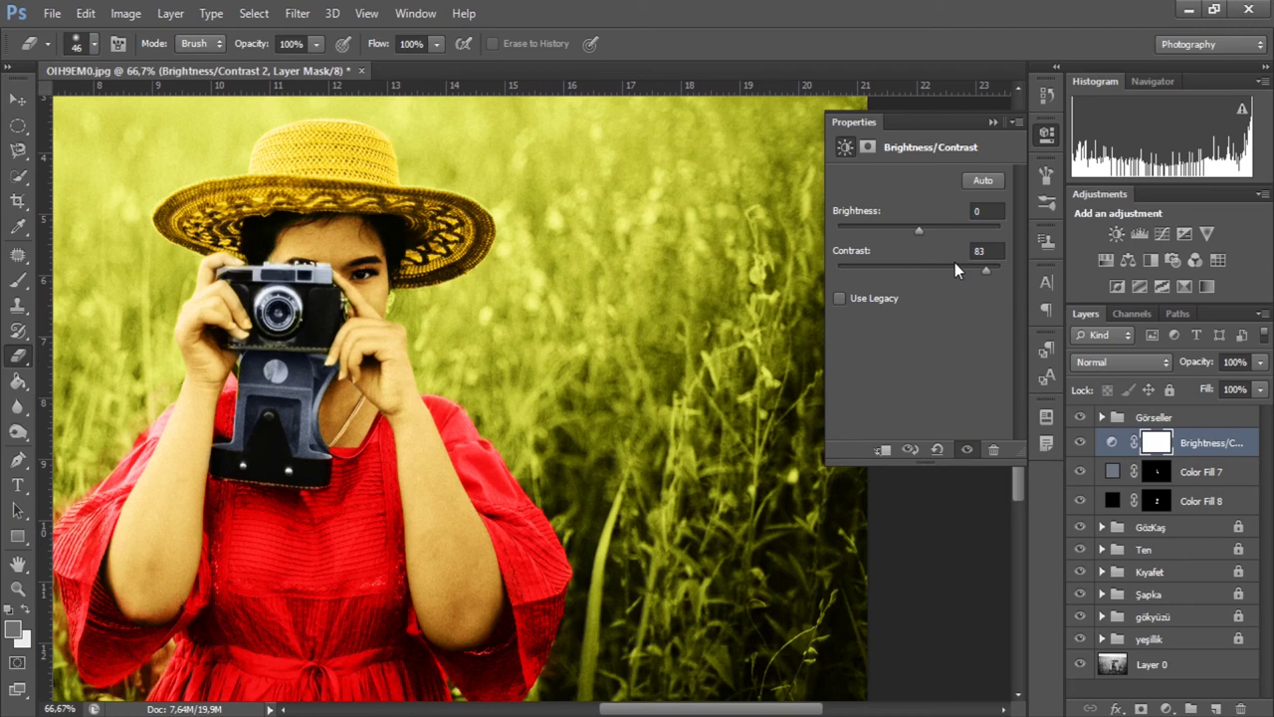
{"action": "mouse_move", "coordinate": [919, 228]}
{"action": "left_mouse_down"}
{"action": "mouse_move", "coordinate": [945, 225]}
{"action": "mouse_move", "coordinate": [883, 227]}
{"action": "mouse_move", "coordinate": [894, 231]}
{"action": "left_mouse_up"}
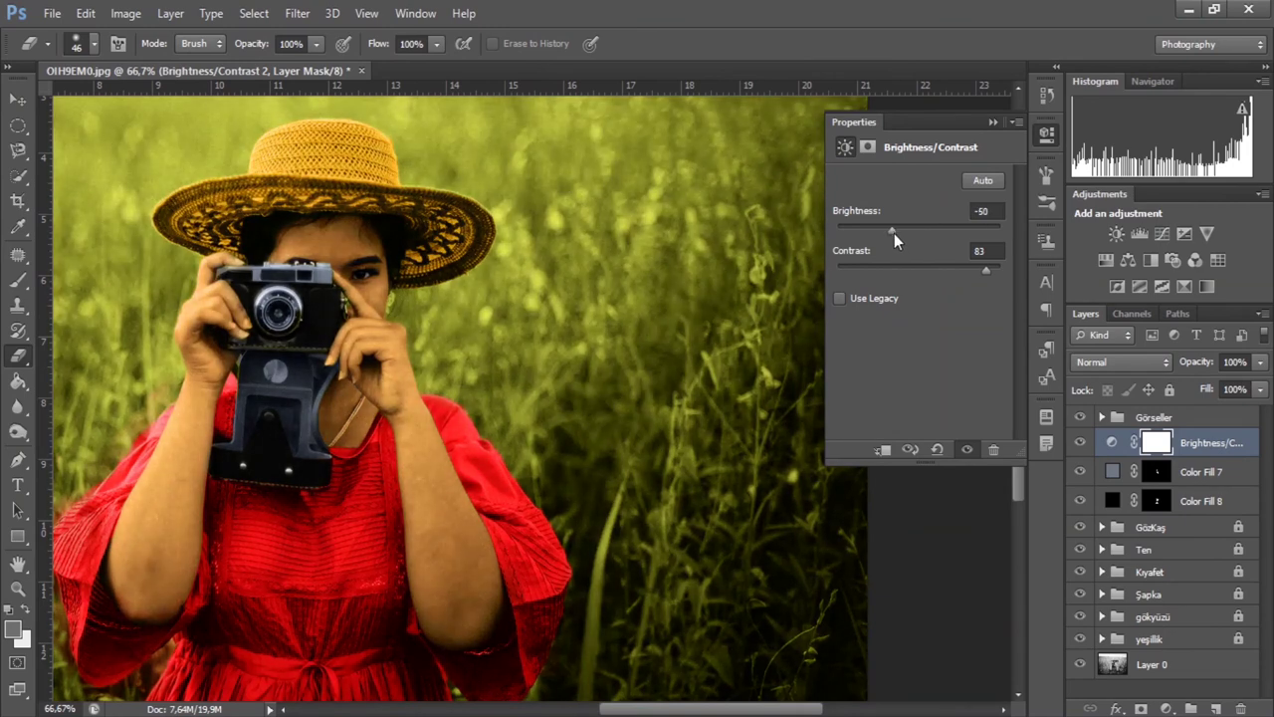
{"action": "left_click", "coordinate": [996, 122]}
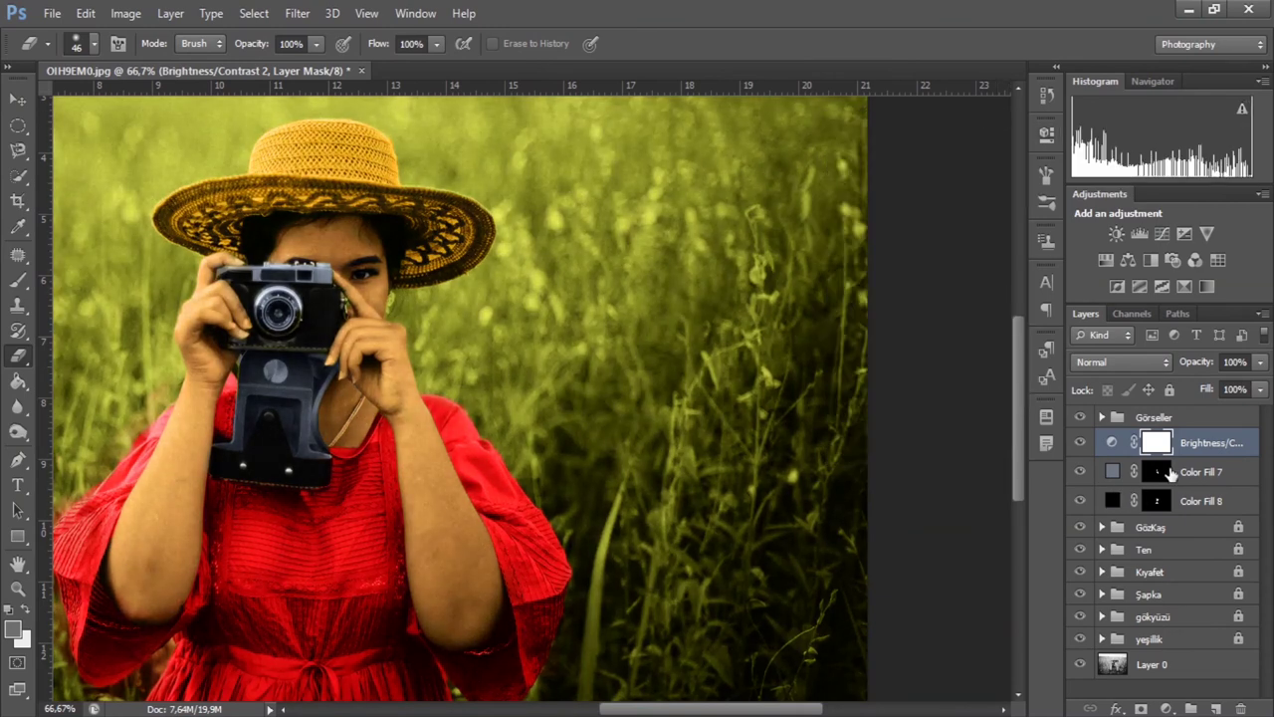
Step: Invert the Brightness/Contrast mask and paint it back in along the camera's right side
{"action": "double_click", "coordinate": [1153, 445]}
{"action": "left_click", "coordinate": [955, 401]}
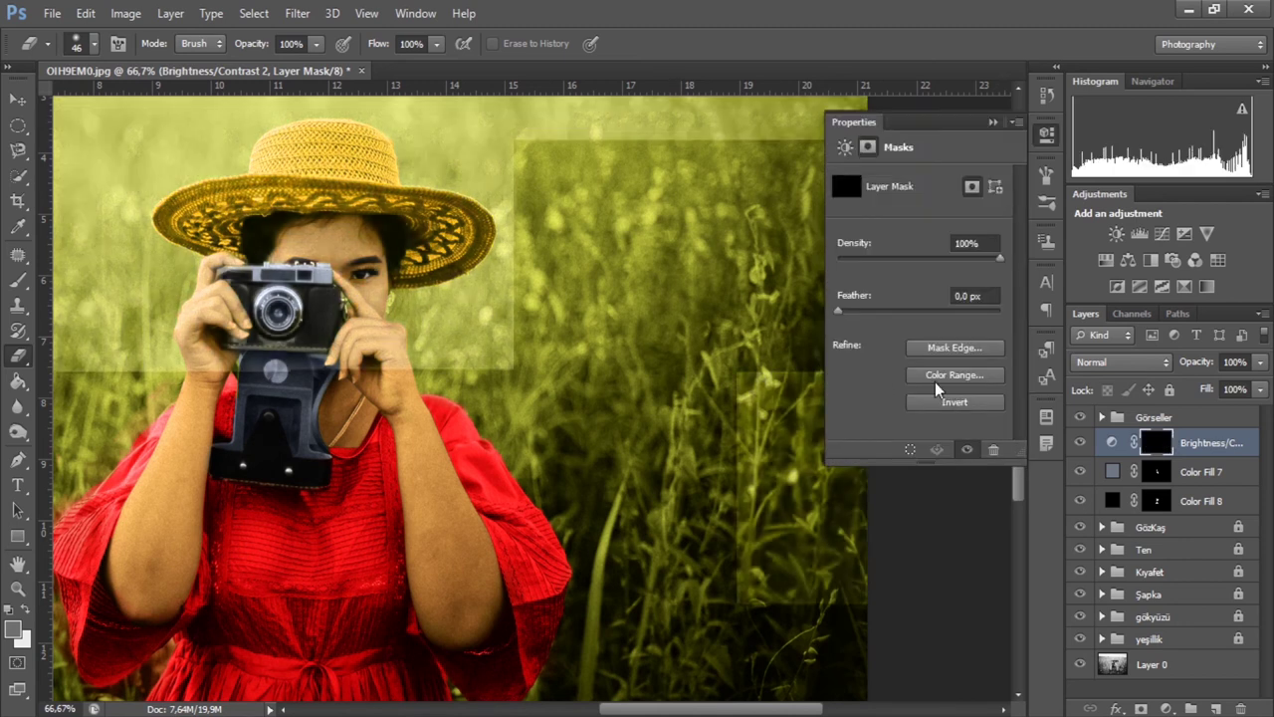
{"action": "left_click", "coordinate": [18, 280]}
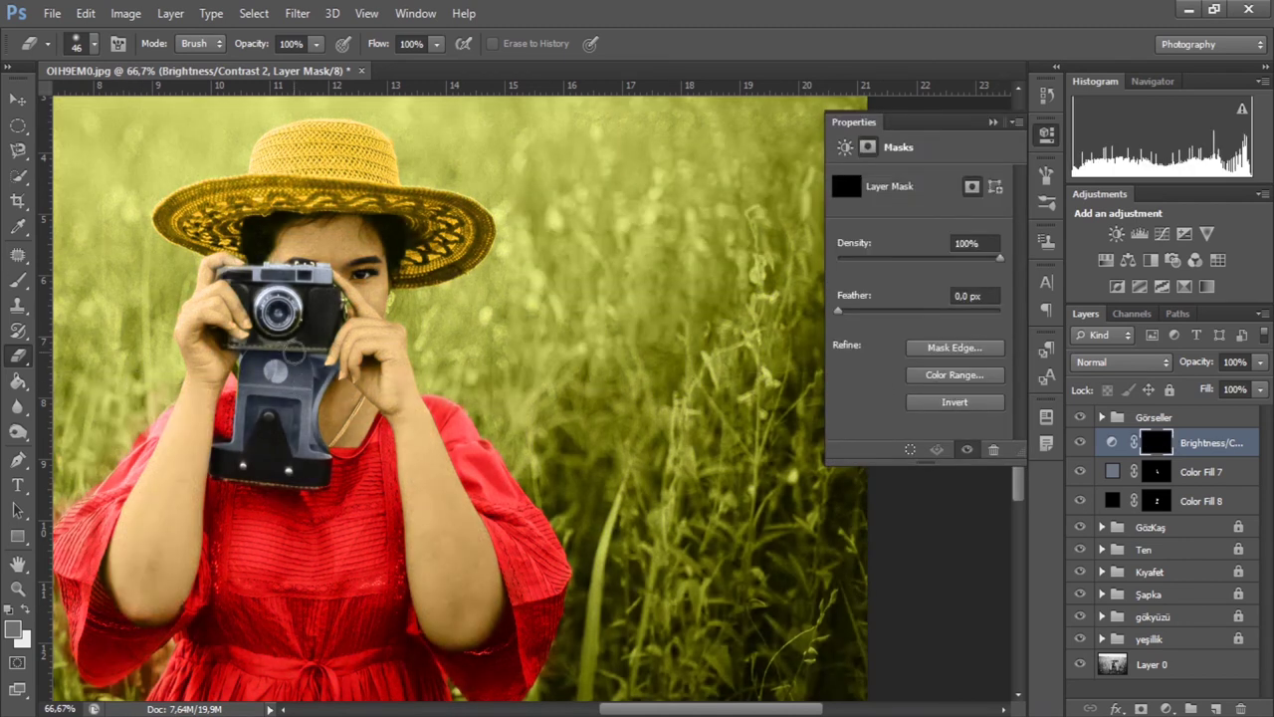
{"action": "left_click_drag", "start_coordinate": [313, 463], "coordinate": [313, 356]}
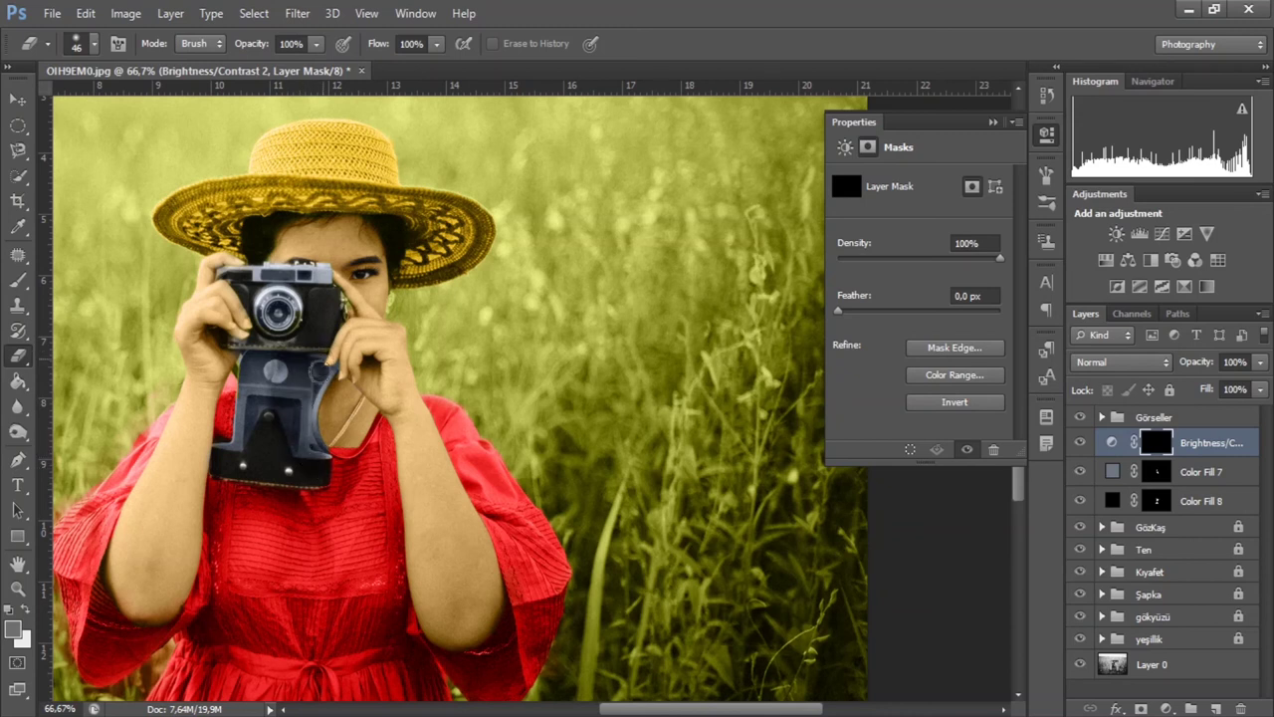
{"action": "mouse_move", "coordinate": [316, 363]}
{"action": "left_mouse_down"}
{"action": "mouse_move", "coordinate": [310, 321]}
{"action": "mouse_move", "coordinate": [259, 339]}
{"action": "mouse_move", "coordinate": [281, 438]}
{"action": "left_mouse_up"}
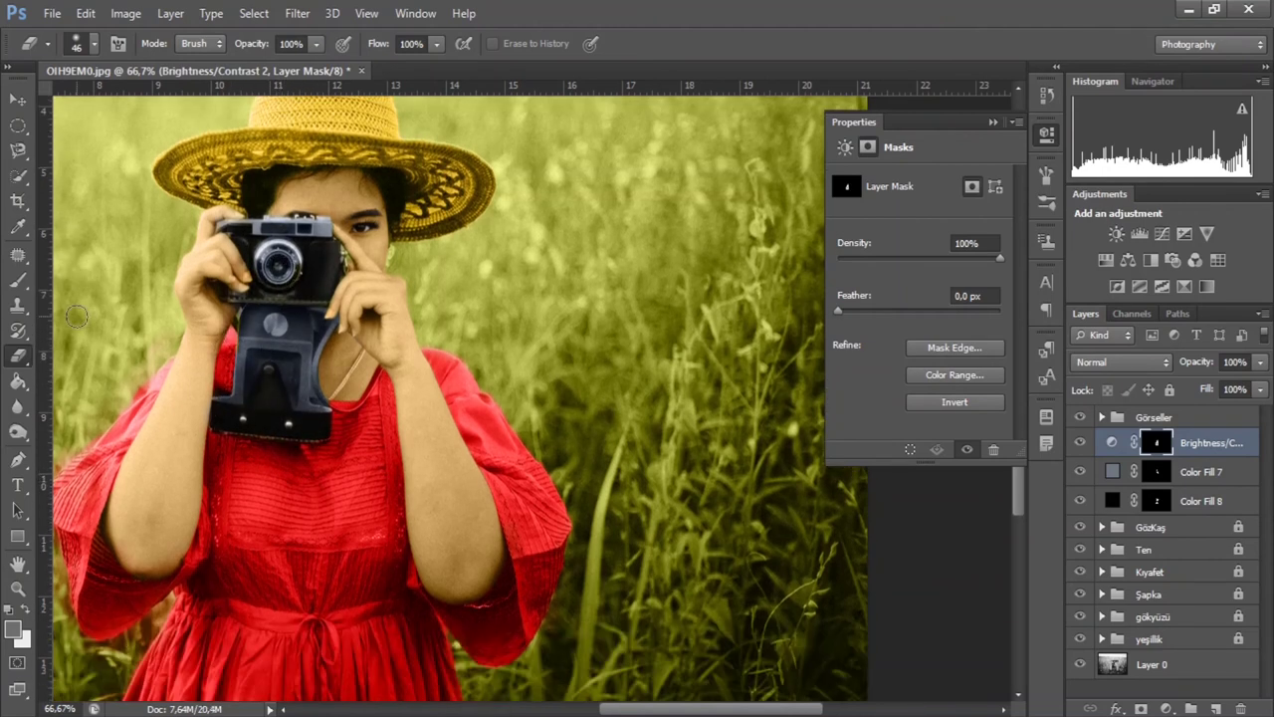
Step: At 200% zoom, paint Color Fill 7's mask up the camera's right edge
{"action": "key", "text": "z"}
{"action": "left_click", "coordinate": [341, 459]}
{"action": "left_click", "coordinate": [1117, 476]}
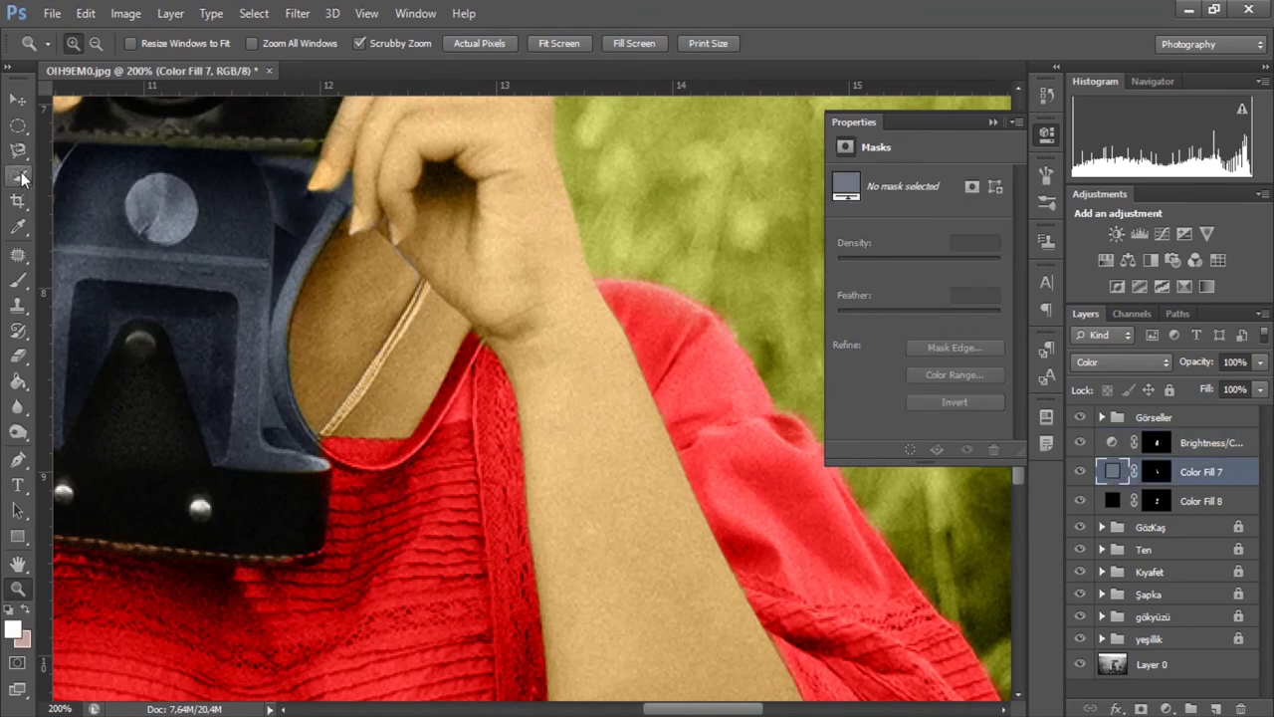
{"action": "key", "text": "b"}
{"action": "left_click", "coordinate": [1156, 471]}
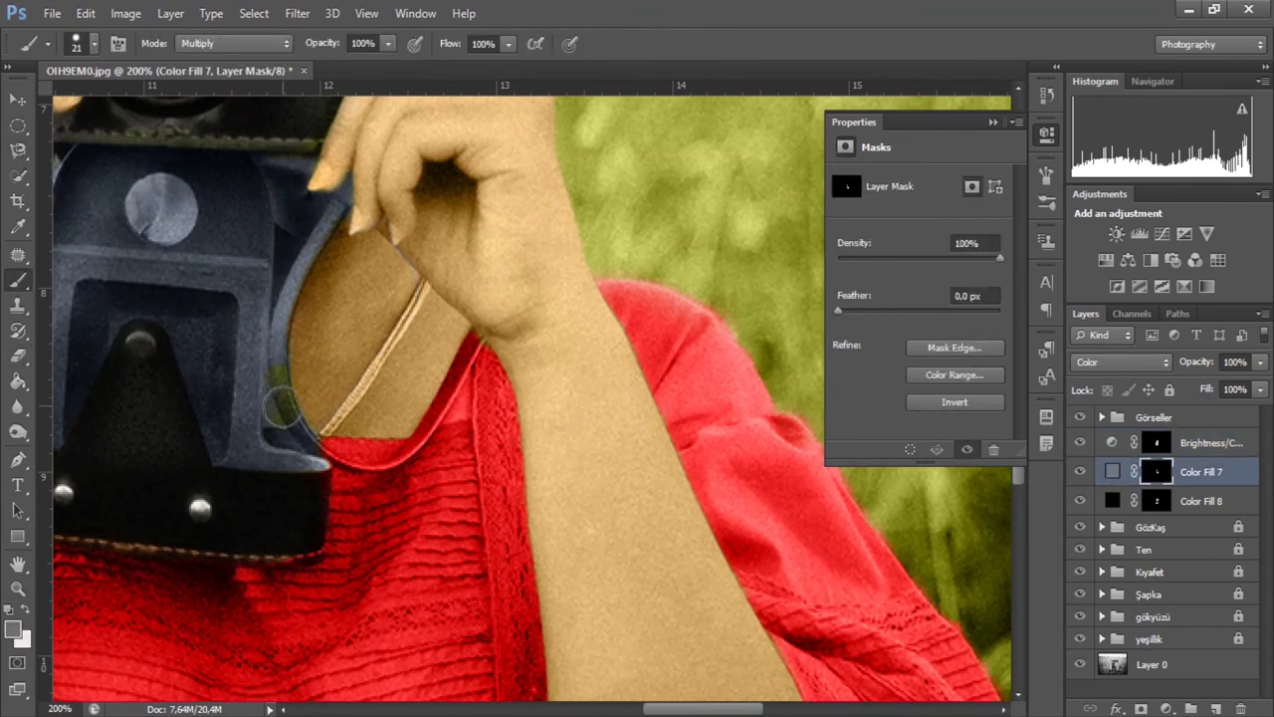
{"action": "left_click_drag", "start_coordinate": [284, 396], "coordinate": [296, 183]}
Step: Group Brightness/Contrast 2, Color Fill 7 and Color Fill 8 together
{"action": "key", "text": "z"}
{"action": "left_click", "coordinate": [307, 519], "text": "alt"}
{"action": "key", "text": "ctrl+minus"}
{"action": "key", "text": "ctrl+plus"}
{"action": "key", "text": "ctrl+minus"}
{"action": "key", "text": "v"}
{"action": "left_click", "coordinate": [346, 166]}
{"action": "left_click", "coordinate": [1017, 109]}
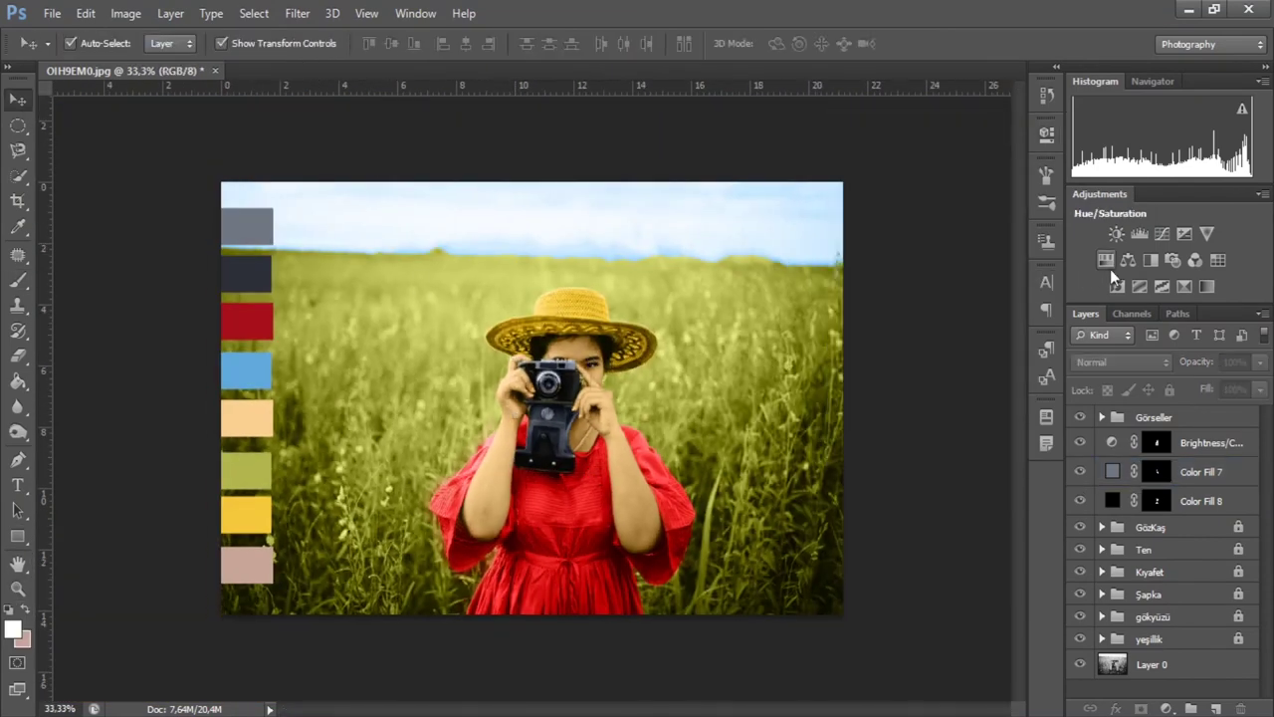
{"action": "left_click", "coordinate": [1155, 442]}
{"action": "left_click", "coordinate": [1155, 501], "text": "shift"}
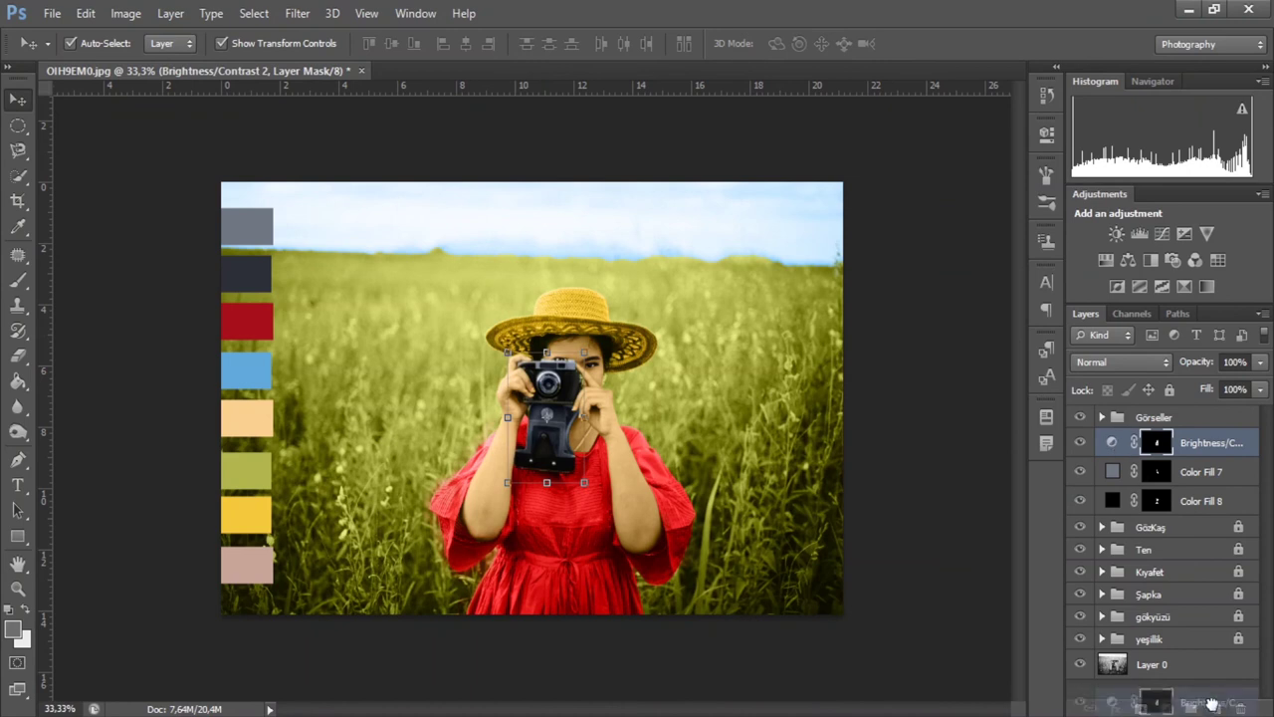
{"action": "key", "text": "ctrl+g"}
Step: Collapse the new camera group and rename it kamera
{"action": "left_click_drag", "start_coordinate": [1123, 502], "coordinate": [1113, 510]}
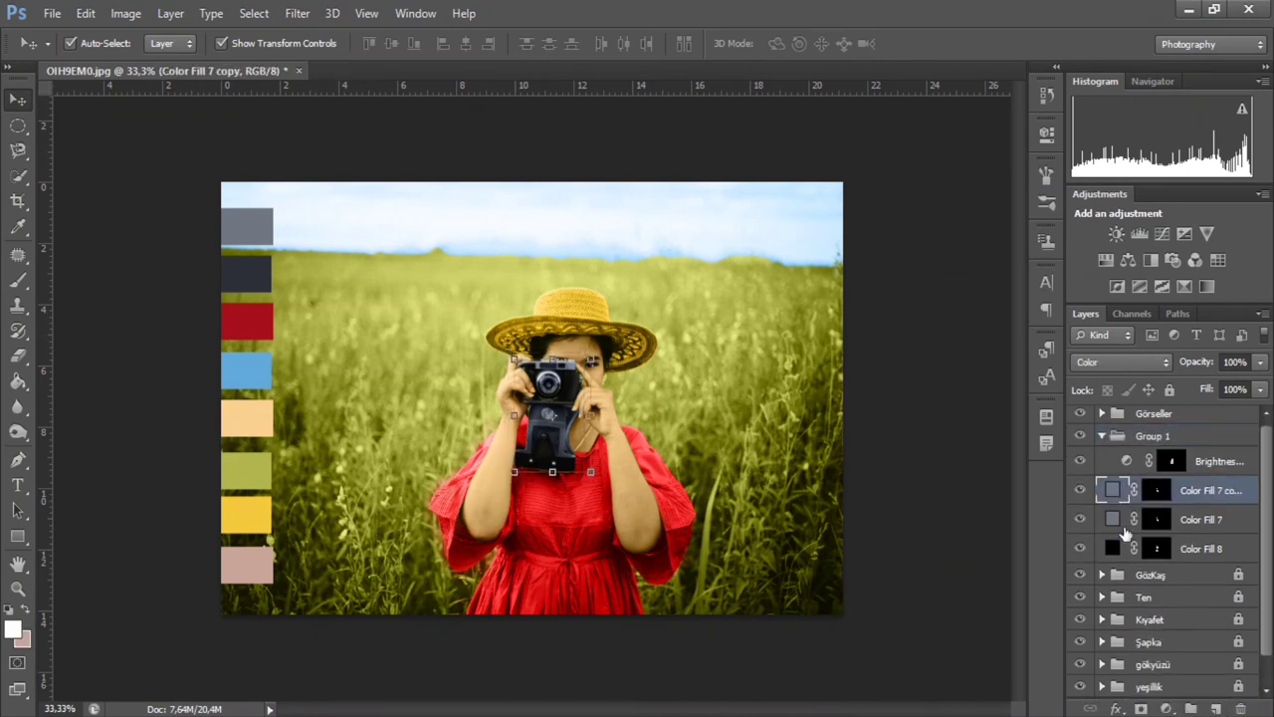
{"action": "left_click", "coordinate": [1102, 435]}
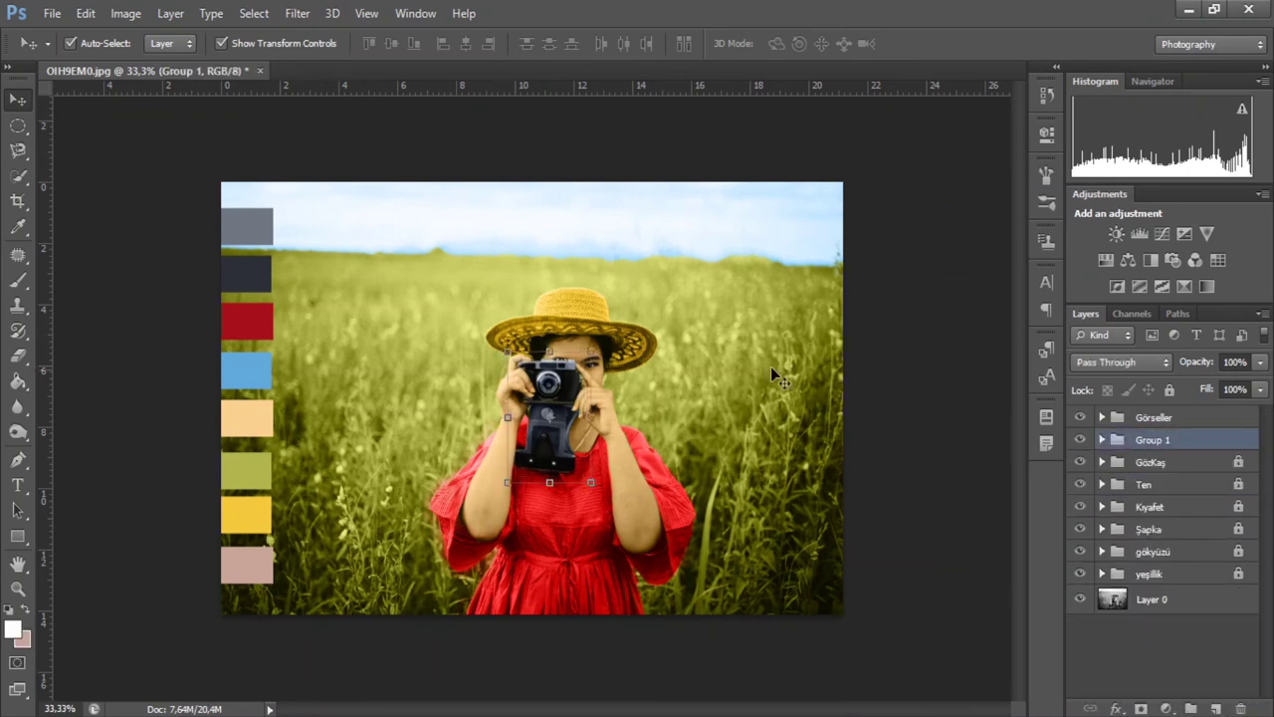
{"action": "left_click", "coordinate": [1116, 441]}
{"action": "double_click", "coordinate": [1152, 439]}
{"action": "type", "text": "kamera"}
{"action": "key", "text": "Return"}
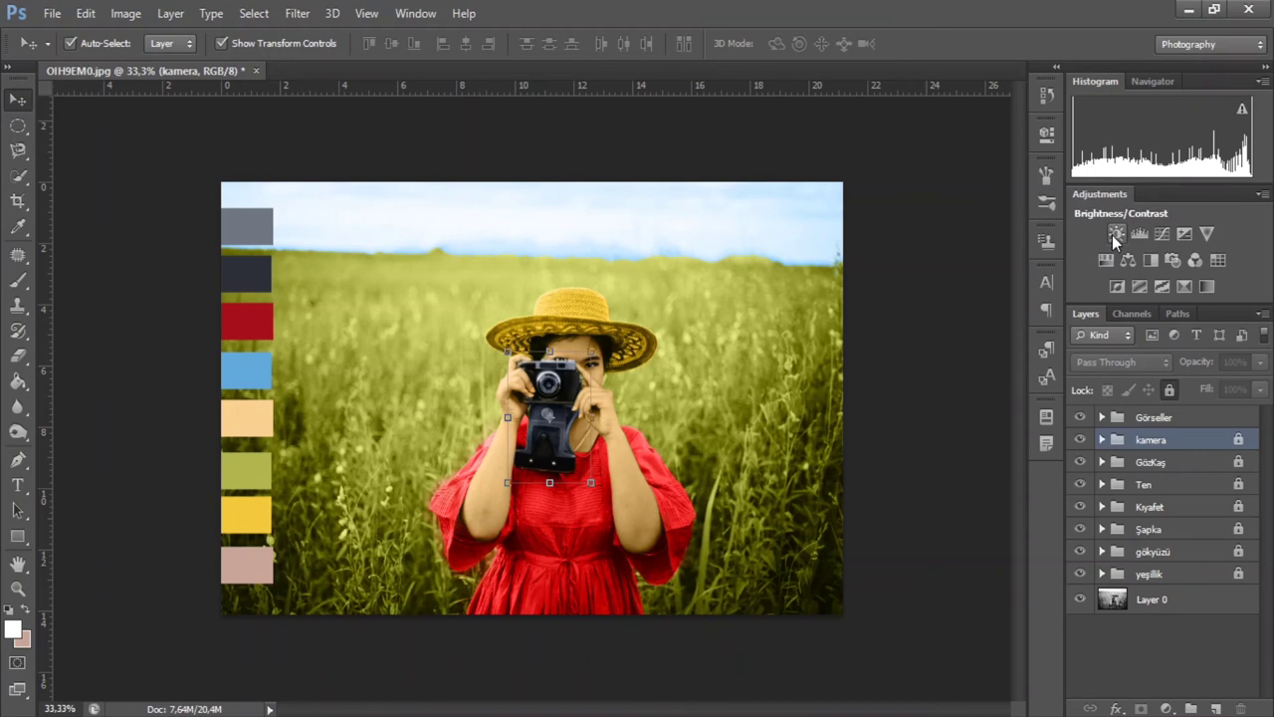
Step: Try a Levels adjustment above kamera, then delete it
{"action": "left_click", "coordinate": [1139, 233]}
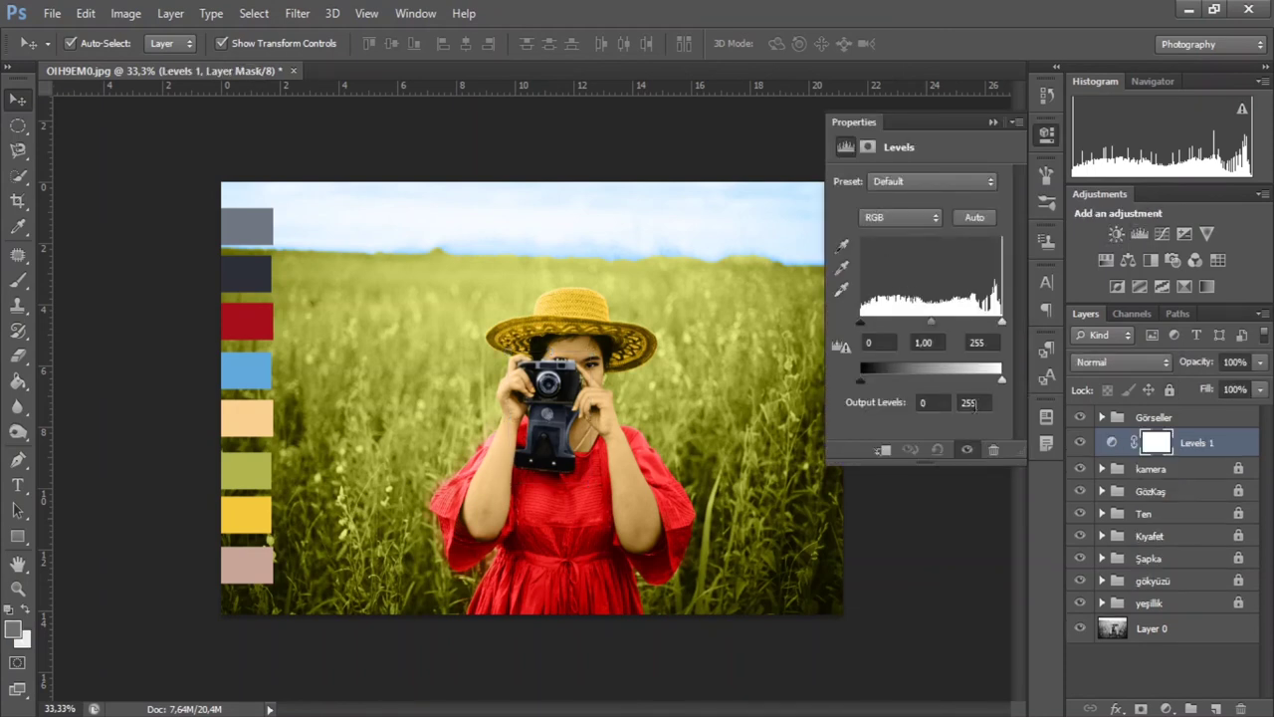
{"action": "left_click_drag", "start_coordinate": [1002, 379], "coordinate": [952, 376]}
{"action": "key", "text": "ctrl+z"}
{"action": "left_click", "coordinate": [994, 119]}
{"action": "key", "text": "Delete"}
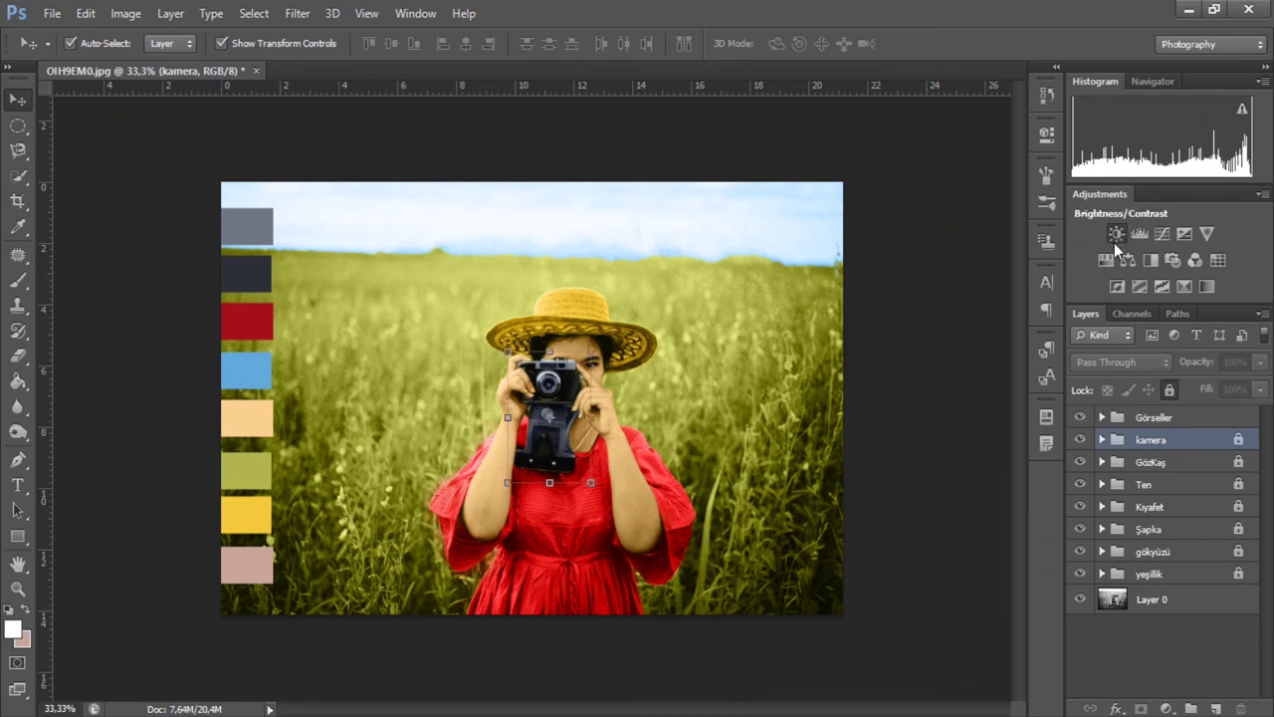
Step: Add Brightness/Contrast 3 with Contrast 59 and Brightness 5
{"action": "left_click", "coordinate": [1116, 235]}
{"action": "left_click_drag", "start_coordinate": [940, 272], "coordinate": [966, 269]}
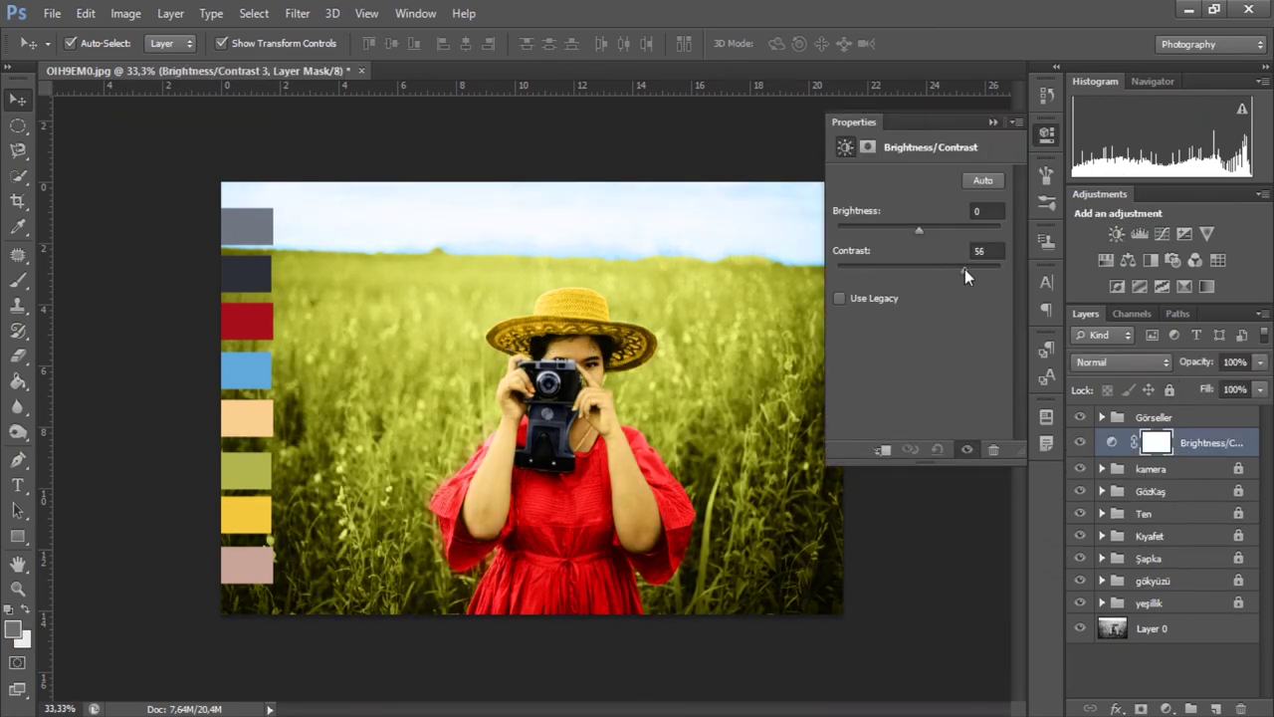
{"action": "mouse_move", "coordinate": [918, 230]}
{"action": "left_mouse_down"}
{"action": "mouse_move", "coordinate": [898, 232]}
{"action": "mouse_move", "coordinate": [922, 230]}
{"action": "left_mouse_up"}
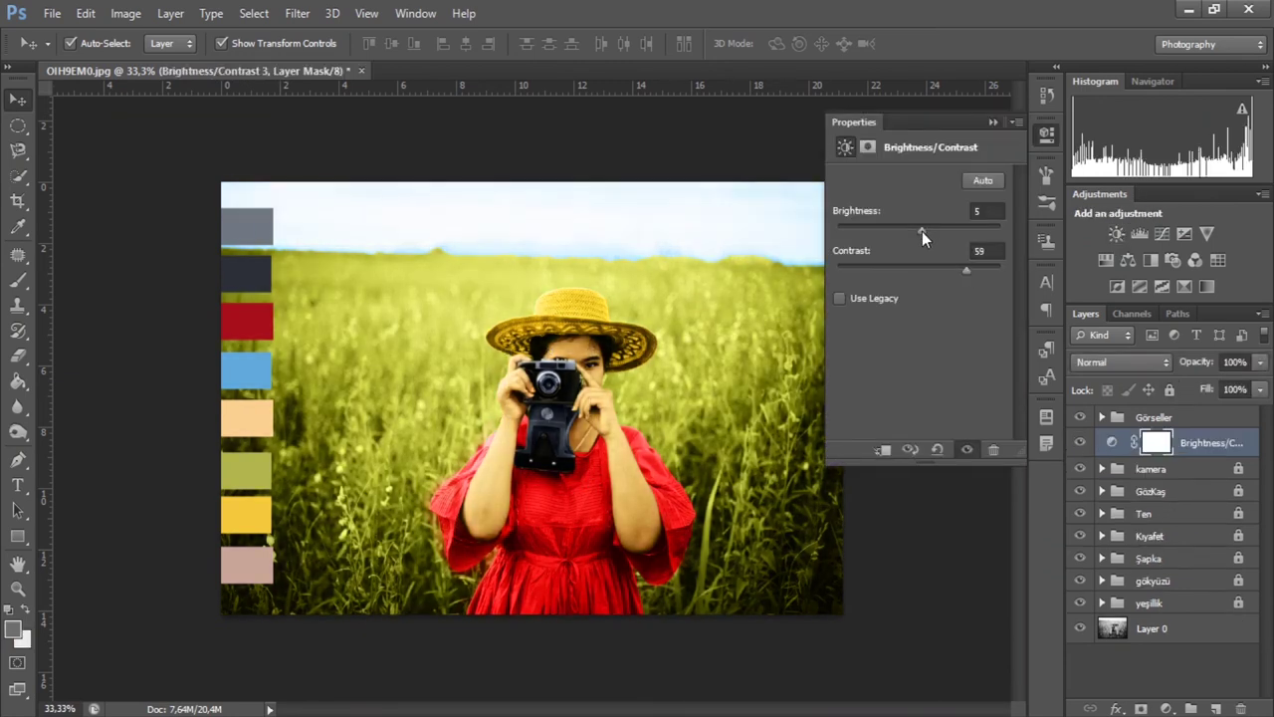
{"action": "left_click", "coordinate": [991, 122]}
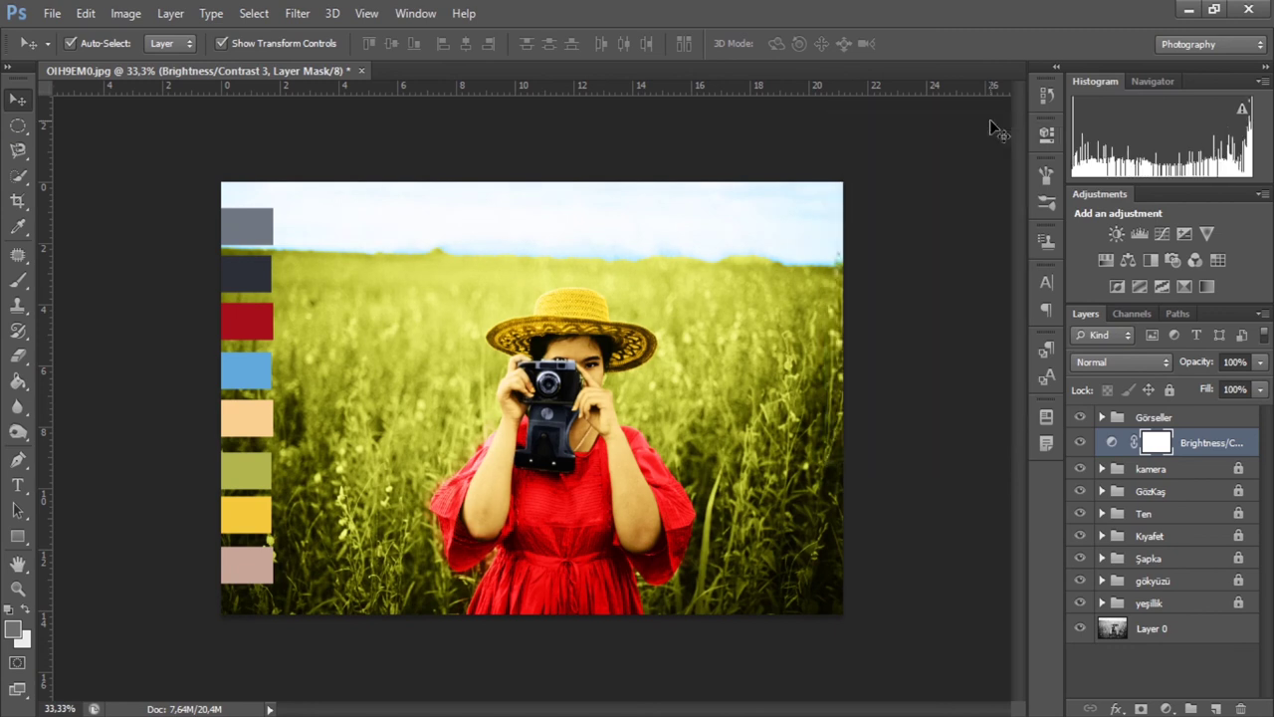
Step: Add a Hue/Saturation layer, setting Yellows saturation to +17 and adjusting the red dress's Reds saturation
{"action": "left_click", "coordinate": [1117, 259]}
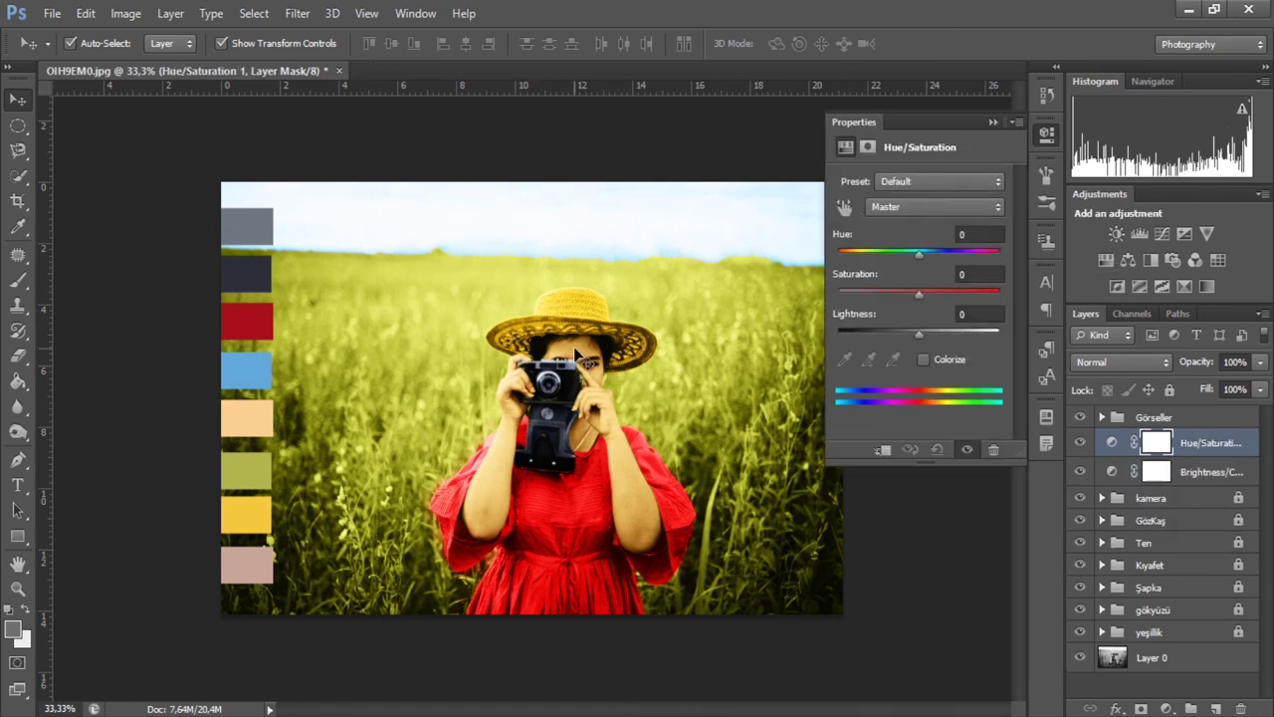
{"action": "left_click", "coordinate": [844, 207]}
{"action": "left_click", "coordinate": [588, 340]}
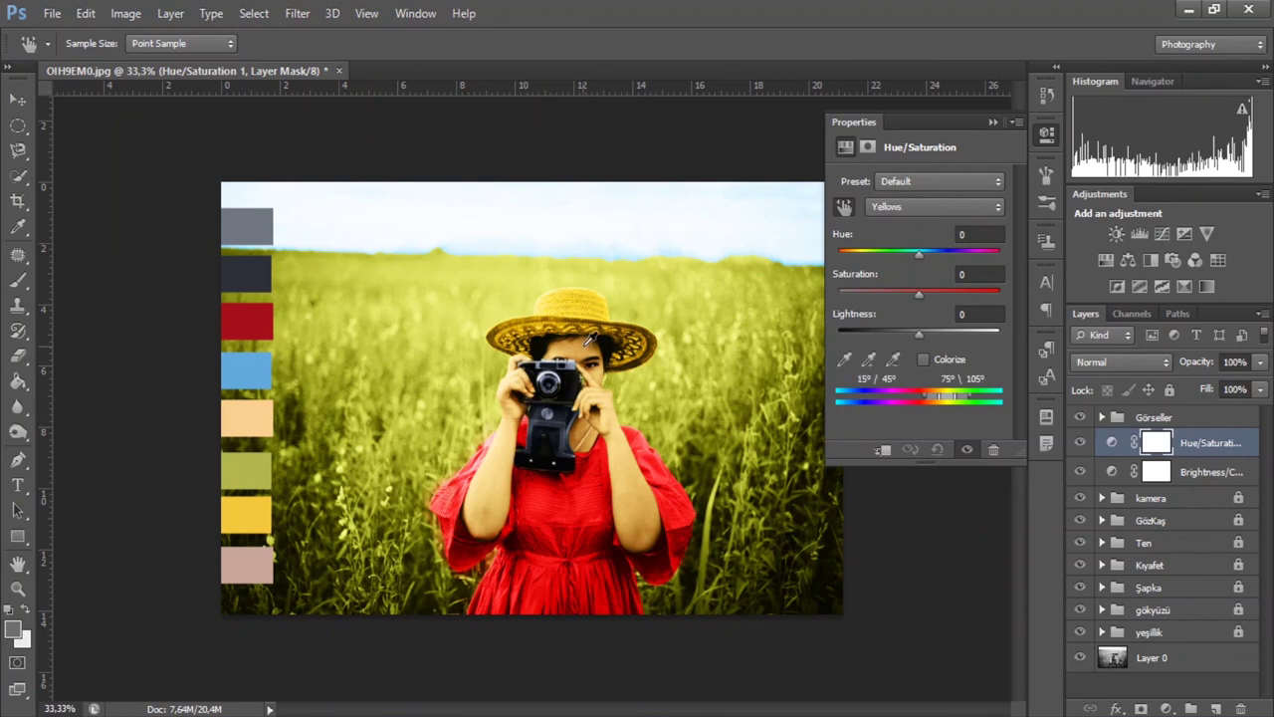
{"action": "left_click_drag", "start_coordinate": [584, 353], "coordinate": [606, 375]}
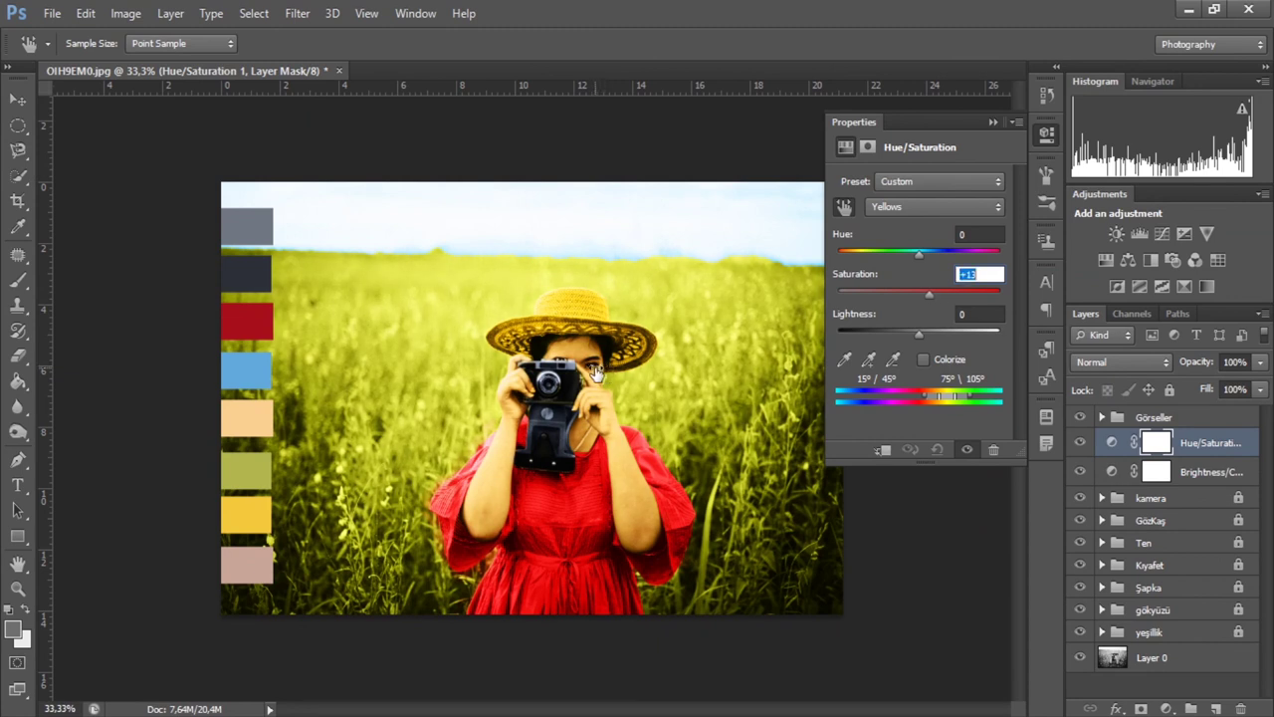
{"action": "left_click_drag", "start_coordinate": [606, 375], "coordinate": [582, 343]}
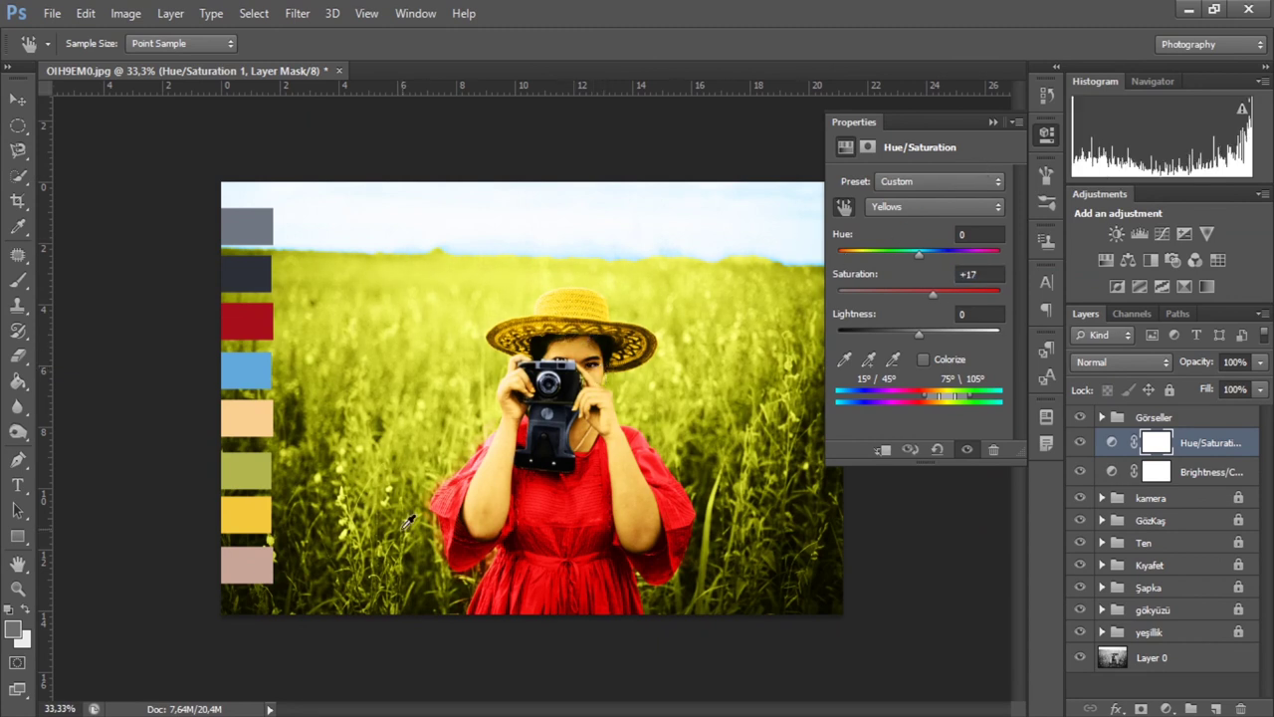
{"action": "left_click", "coordinate": [576, 423]}
{"action": "mouse_move", "coordinate": [571, 438]}
{"action": "left_mouse_down"}
{"action": "mouse_move", "coordinate": [561, 456]}
{"action": "mouse_move", "coordinate": [573, 420]}
{"action": "mouse_move", "coordinate": [707, 455]}
{"action": "mouse_move", "coordinate": [506, 473]}
{"action": "left_mouse_up"}
Step: Shift the Blues hue, boost Yellows saturation slightly further, and set Cyans saturation to -5
{"action": "left_click", "coordinate": [573, 422]}
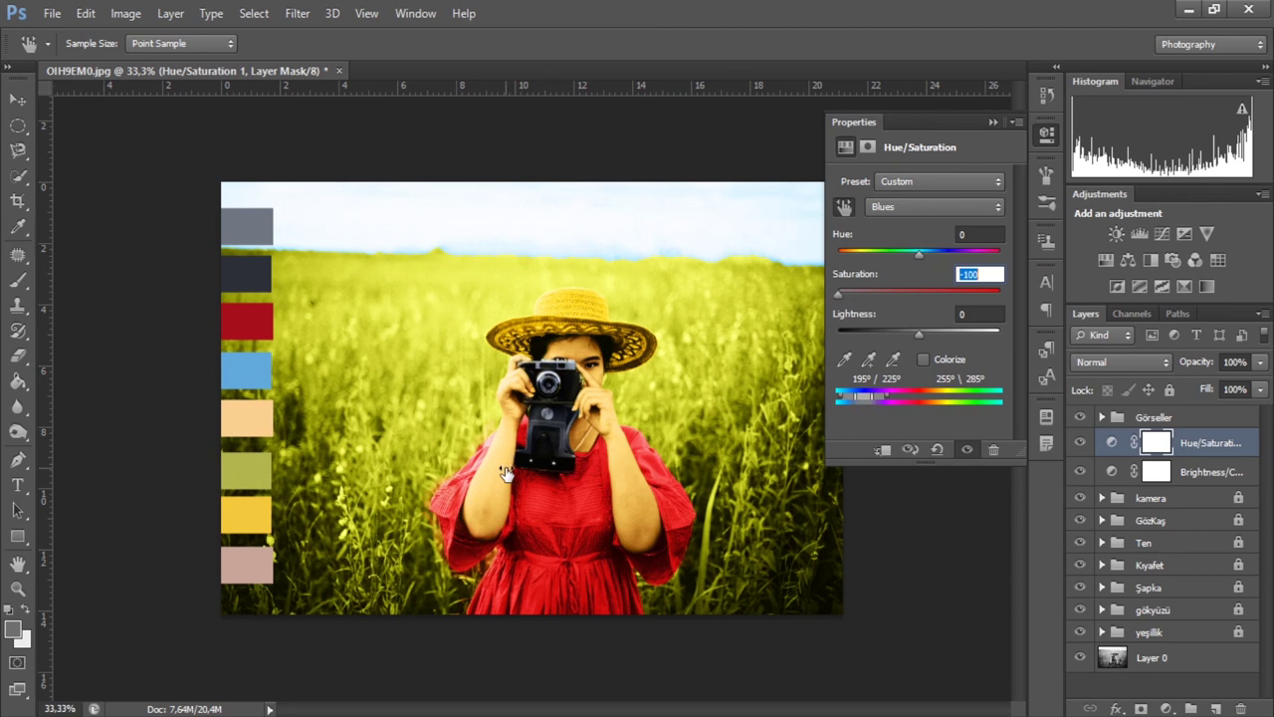
{"action": "left_click_drag", "start_coordinate": [899, 253], "coordinate": [871, 255]}
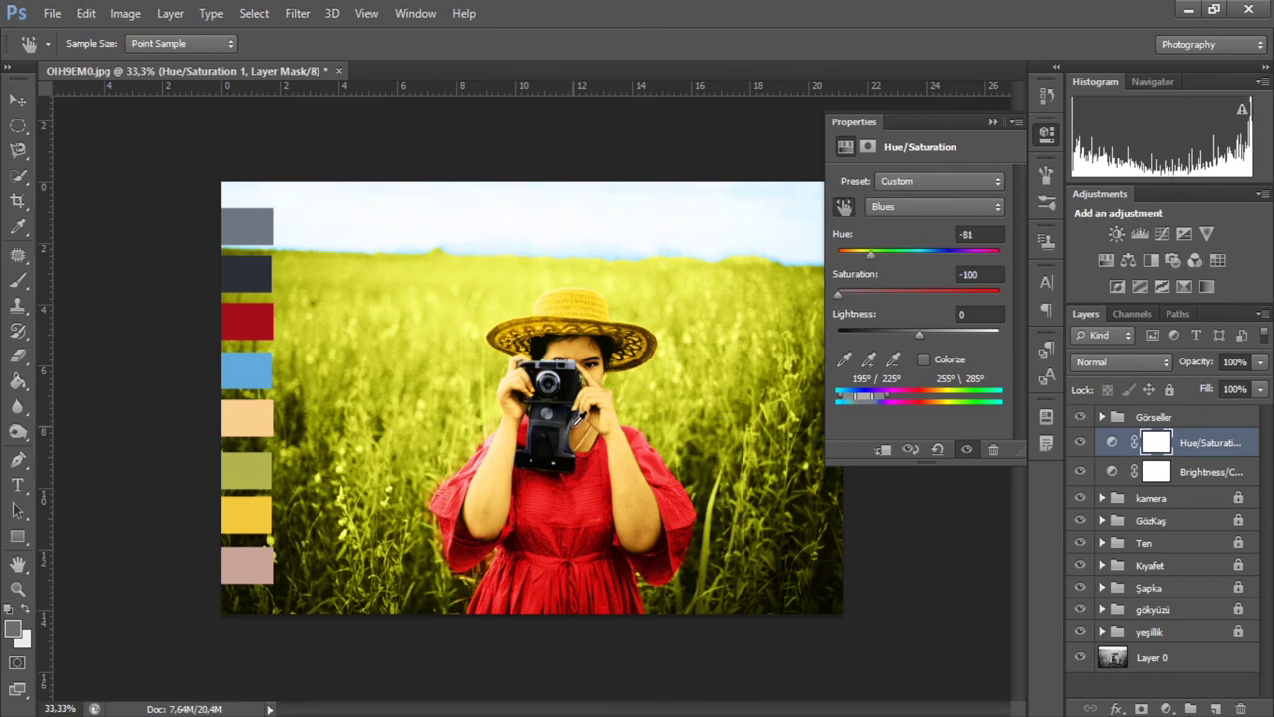
{"action": "left_click", "coordinate": [576, 417]}
{"action": "mouse_move", "coordinate": [570, 426]}
{"action": "left_mouse_down"}
{"action": "mouse_move", "coordinate": [577, 435]}
{"action": "mouse_move", "coordinate": [565, 435]}
{"action": "left_mouse_up"}
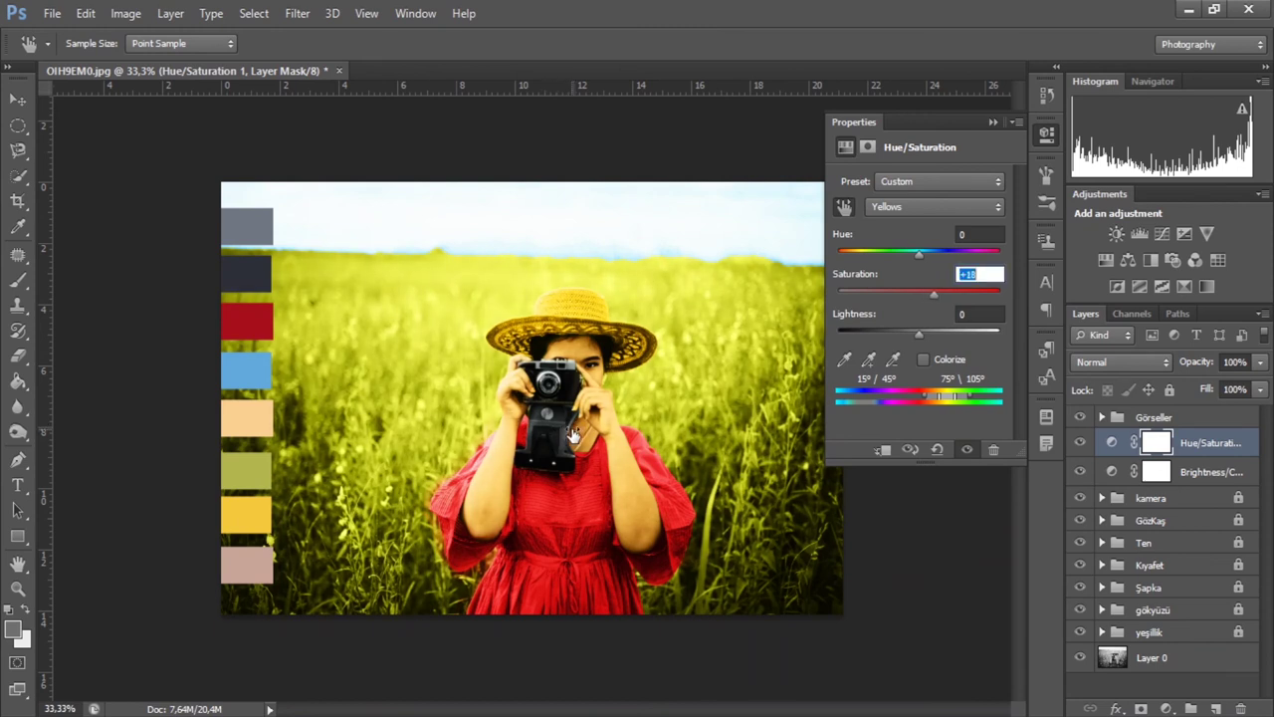
{"action": "mouse_move", "coordinate": [569, 219]}
{"action": "left_mouse_down"}
{"action": "mouse_move", "coordinate": [629, 261]}
{"action": "mouse_move", "coordinate": [603, 262]}
{"action": "left_mouse_up"}
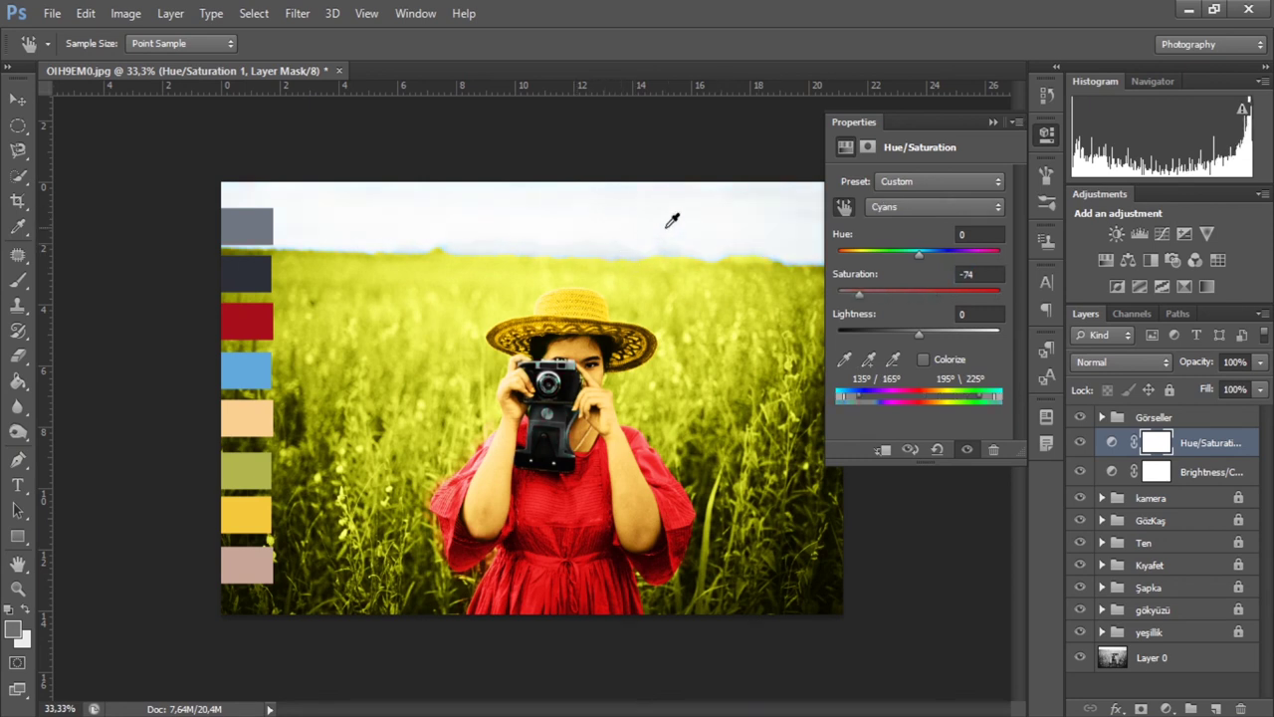
{"action": "mouse_move", "coordinate": [666, 227]}
{"action": "left_mouse_down"}
{"action": "mouse_move", "coordinate": [659, 217]}
{"action": "mouse_move", "coordinate": [605, 242]}
{"action": "mouse_move", "coordinate": [694, 240]}
{"action": "mouse_move", "coordinate": [692, 209]}
{"action": "left_mouse_up"}
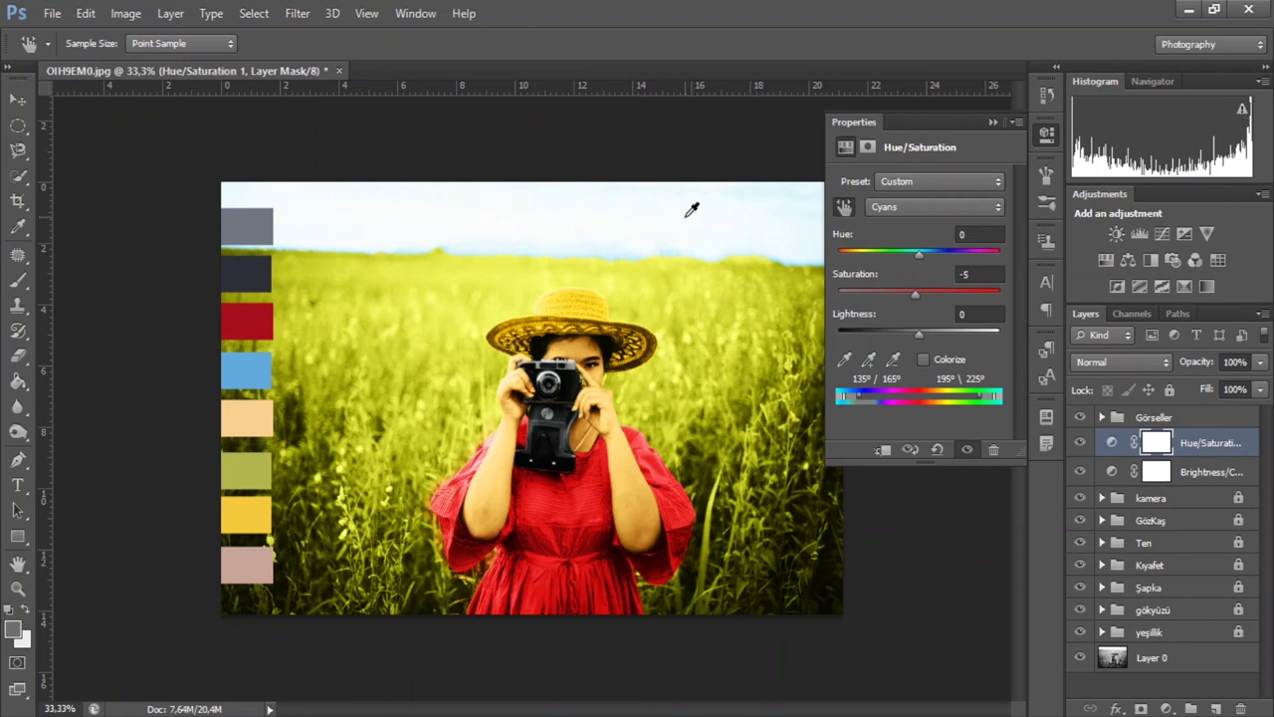
{"action": "left_click", "coordinate": [992, 122]}
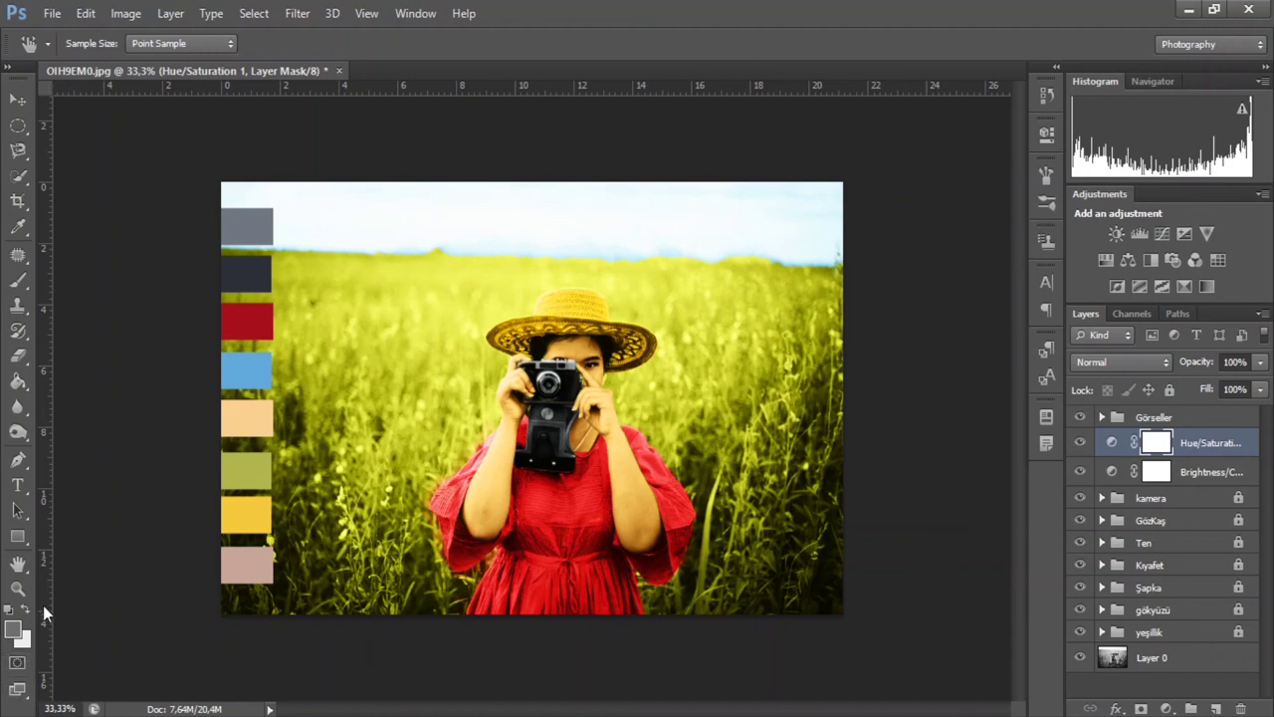
{"action": "left_click", "coordinate": [17, 589]}
Step: Hide the Görseller swatch group and zoom between the camera, hat and whole figure to inspect the result
{"action": "left_click", "coordinate": [744, 554]}
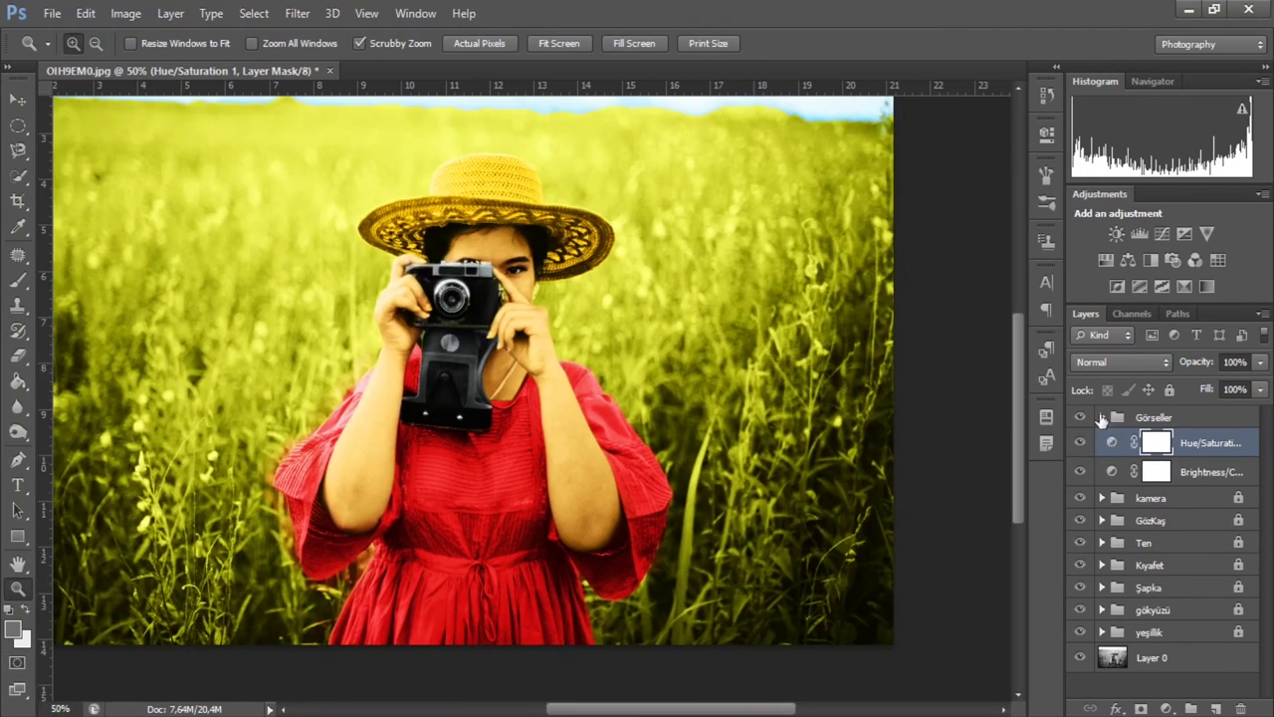
{"action": "left_click", "coordinate": [1080, 418]}
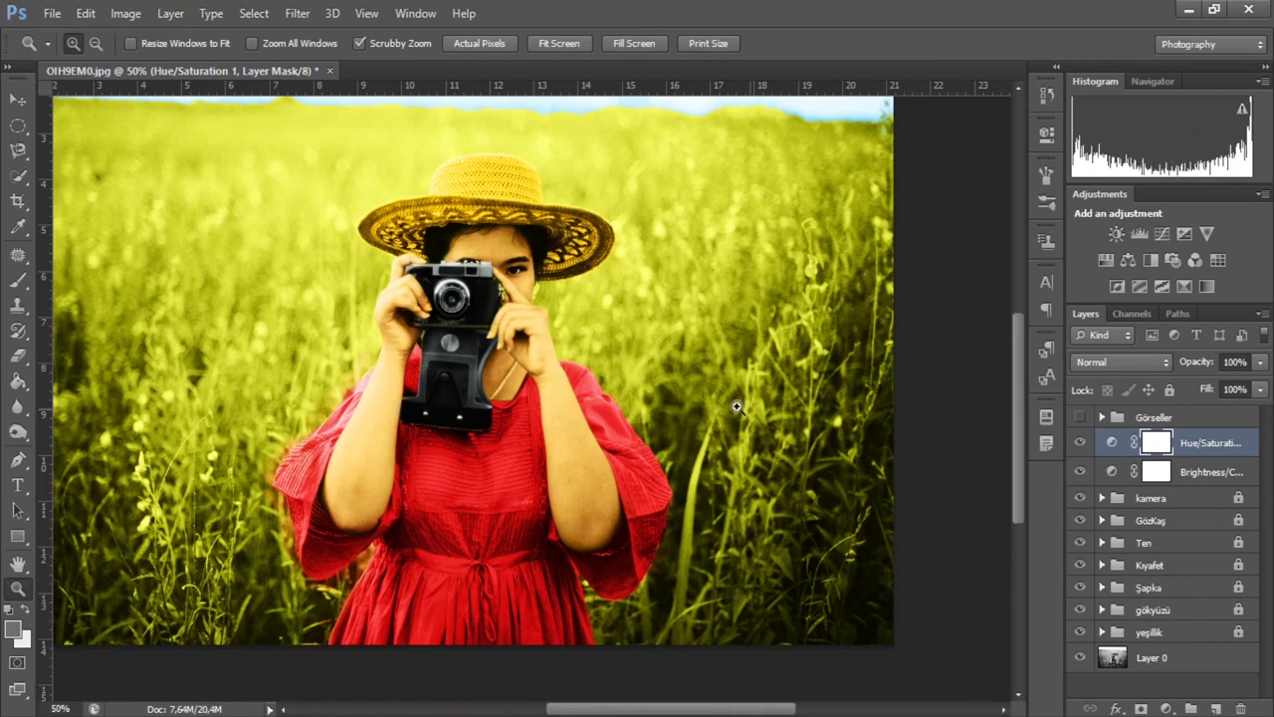
{"action": "left_click", "coordinate": [478, 393]}
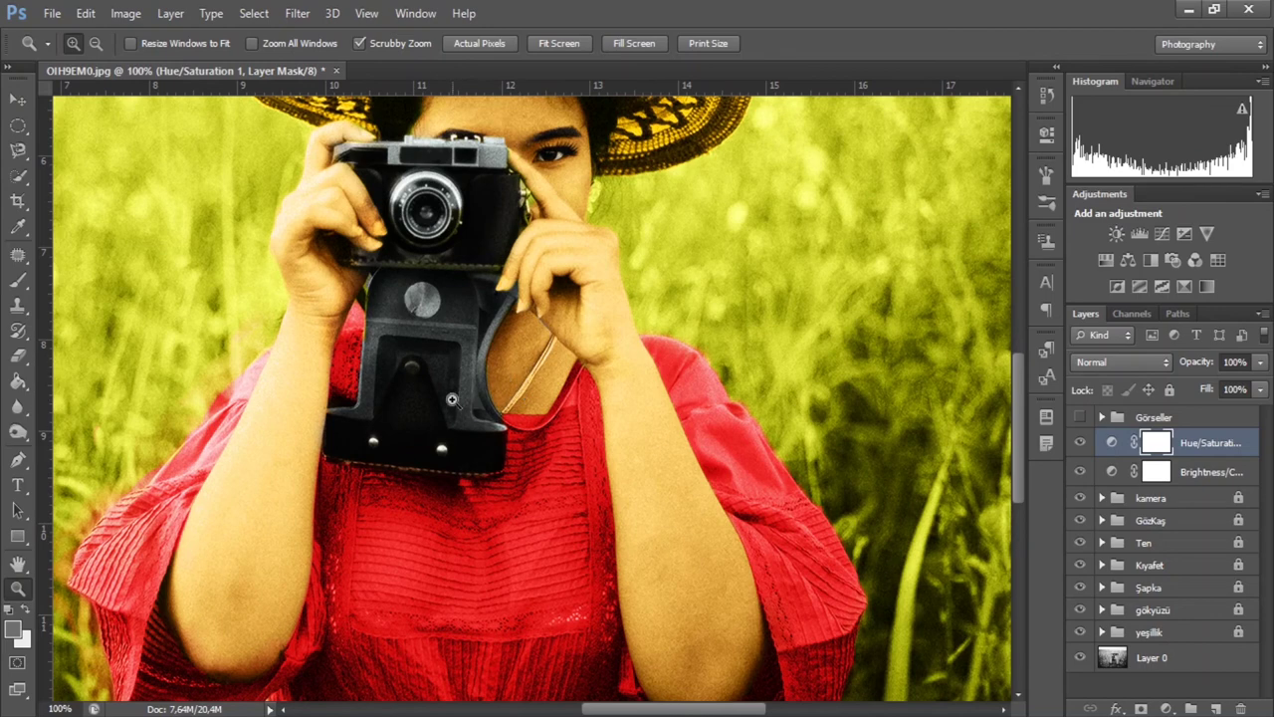
{"action": "left_click", "coordinate": [476, 447], "text": "alt"}
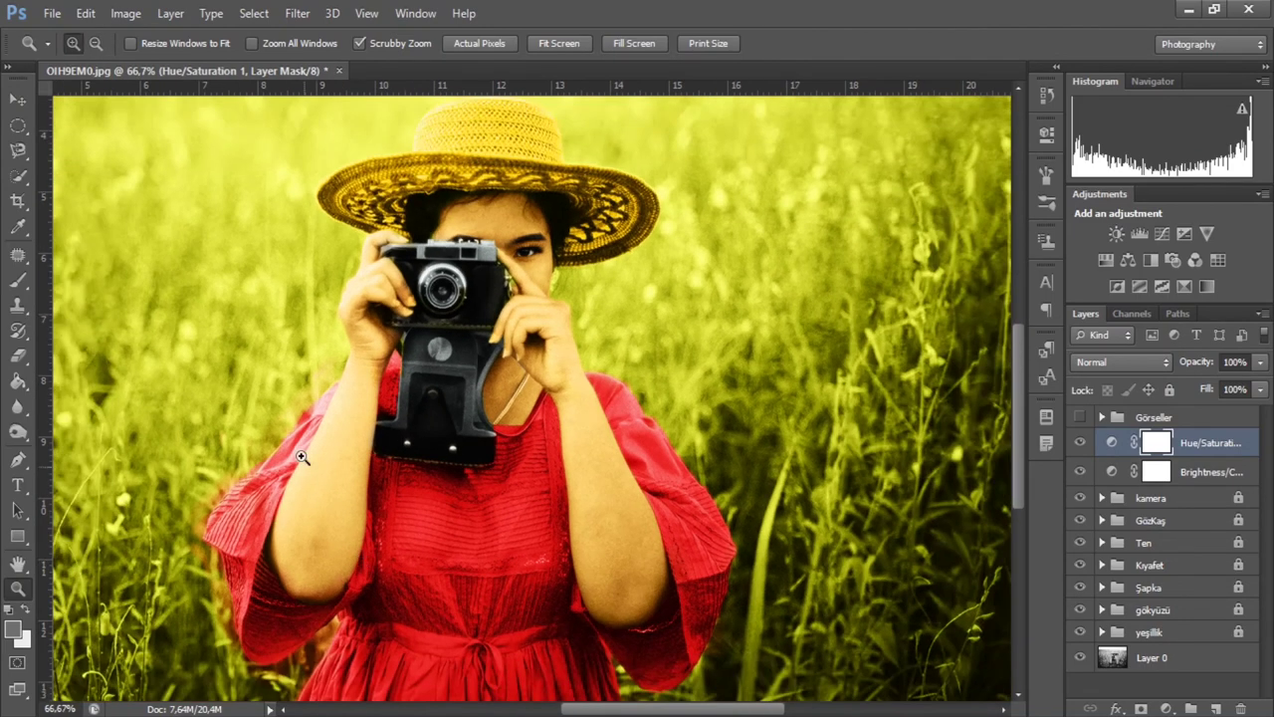
{"action": "left_click", "coordinate": [302, 457]}
{"action": "left_click", "coordinate": [316, 358], "text": "alt"}
{"action": "left_click", "coordinate": [239, 564], "text": "alt"}
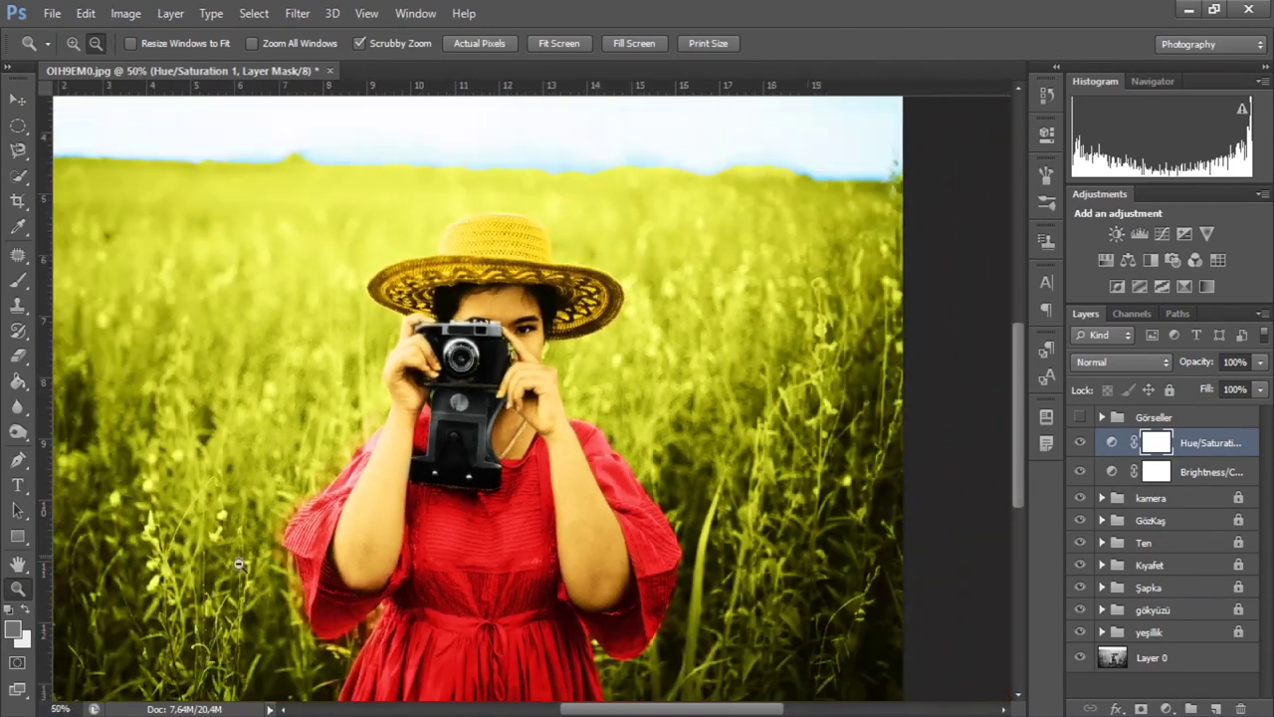